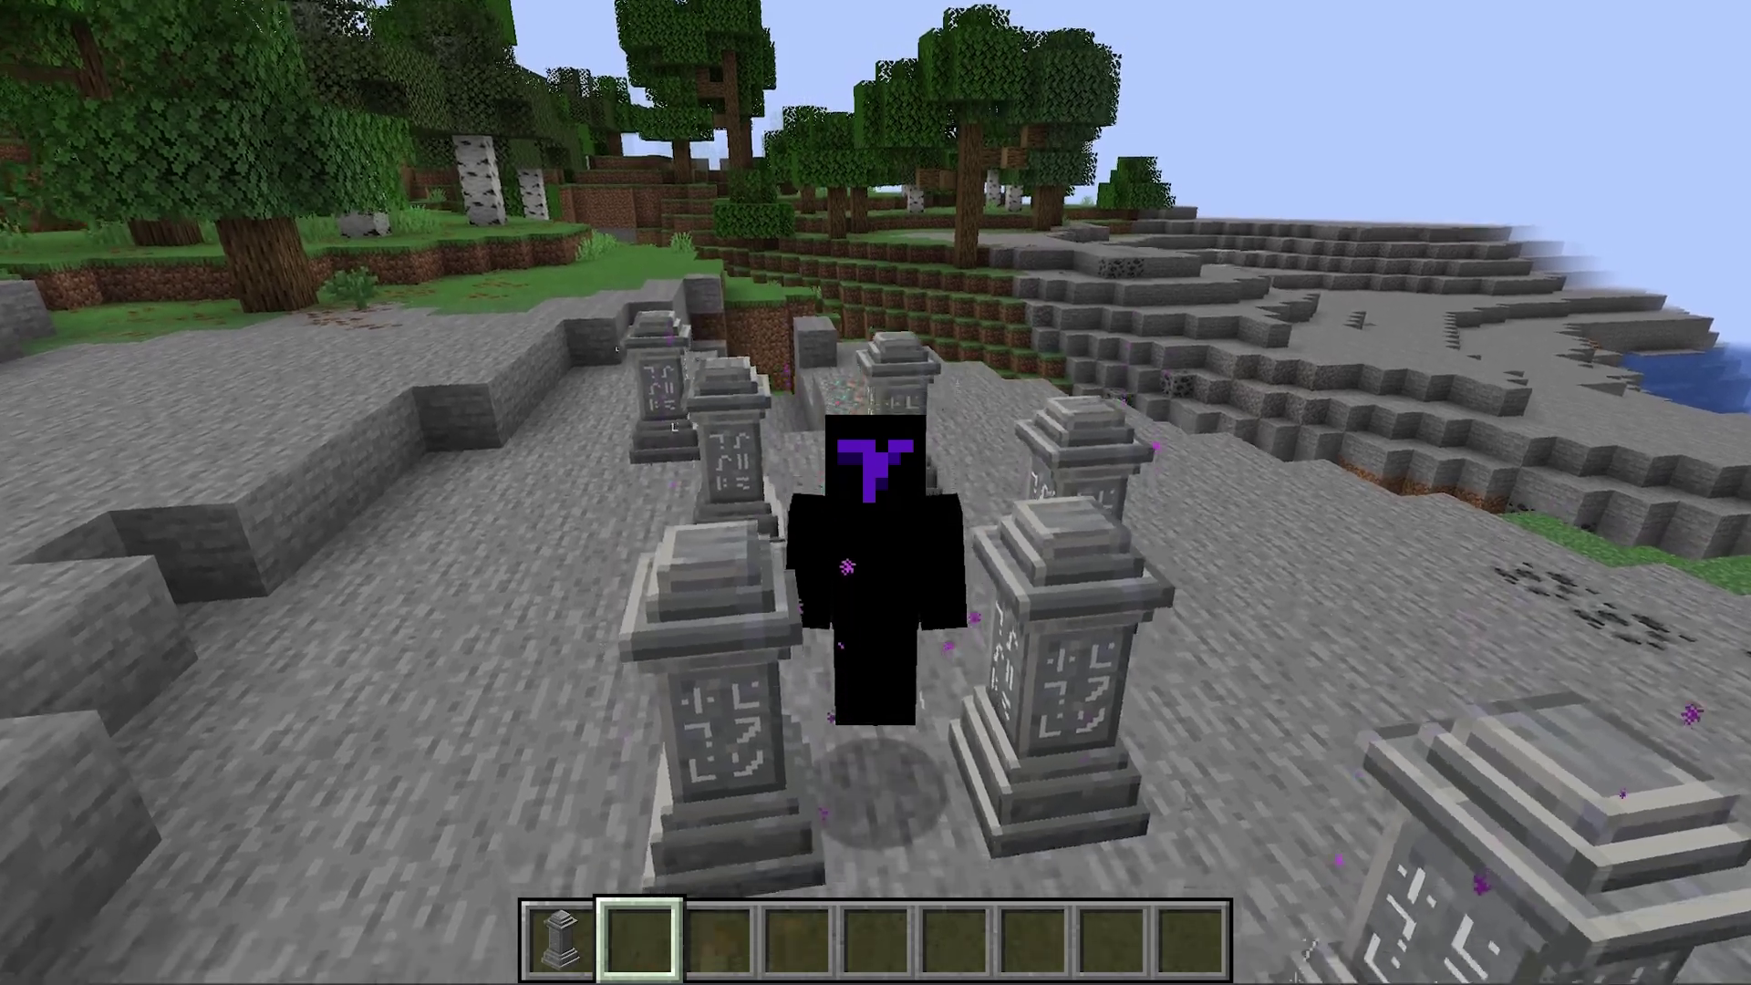
Switch the Minecraft camera to a third-person view of the player among the waystones.
key(space)
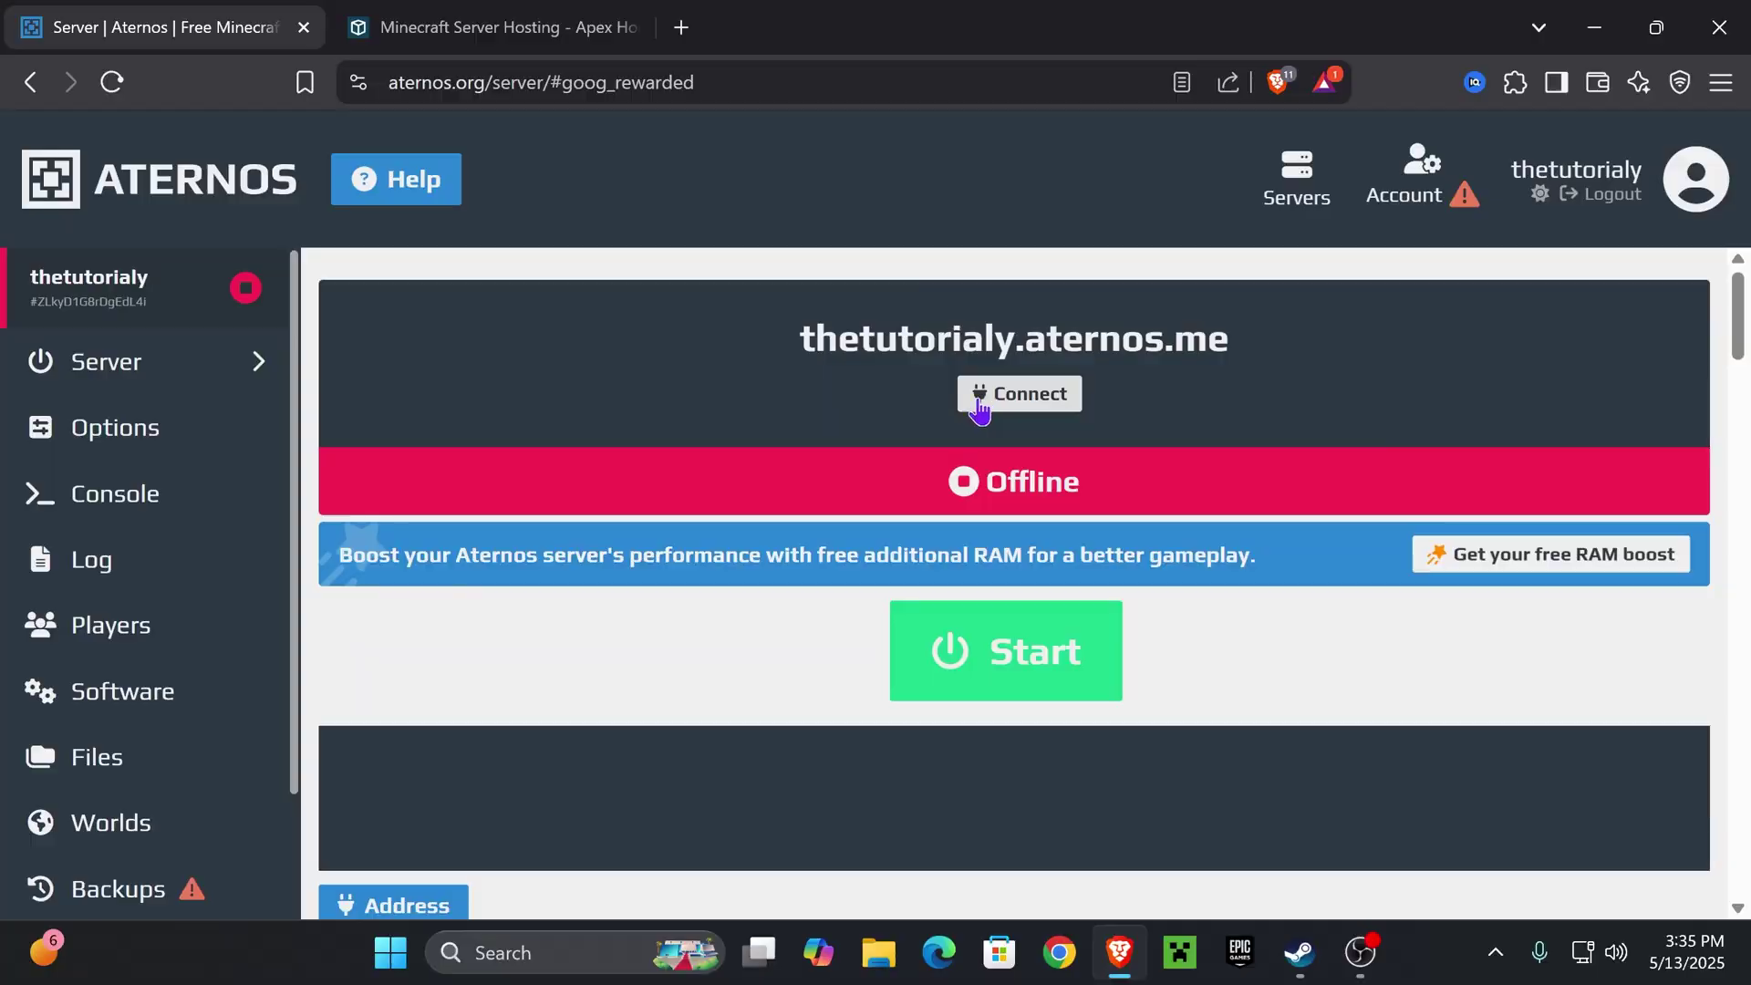
Open the software change options to replace the current Vanilla software.
scroll(691, 500, down, 7)
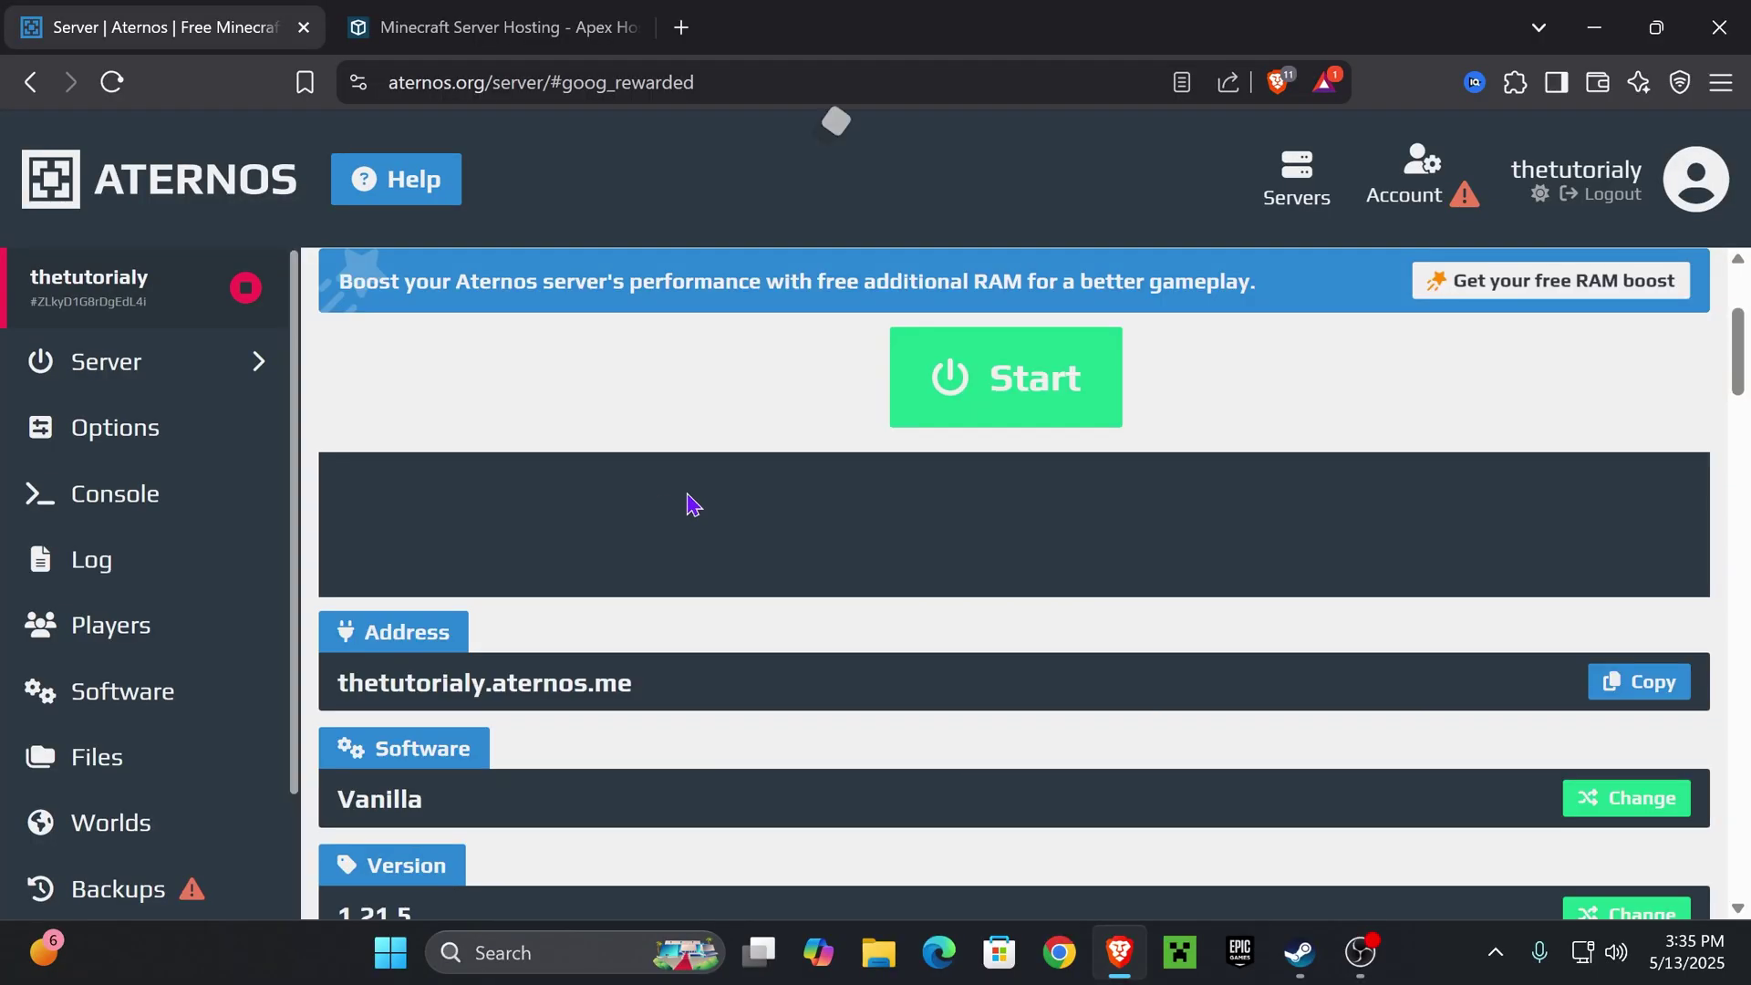
scroll(664, 457, up, 3)
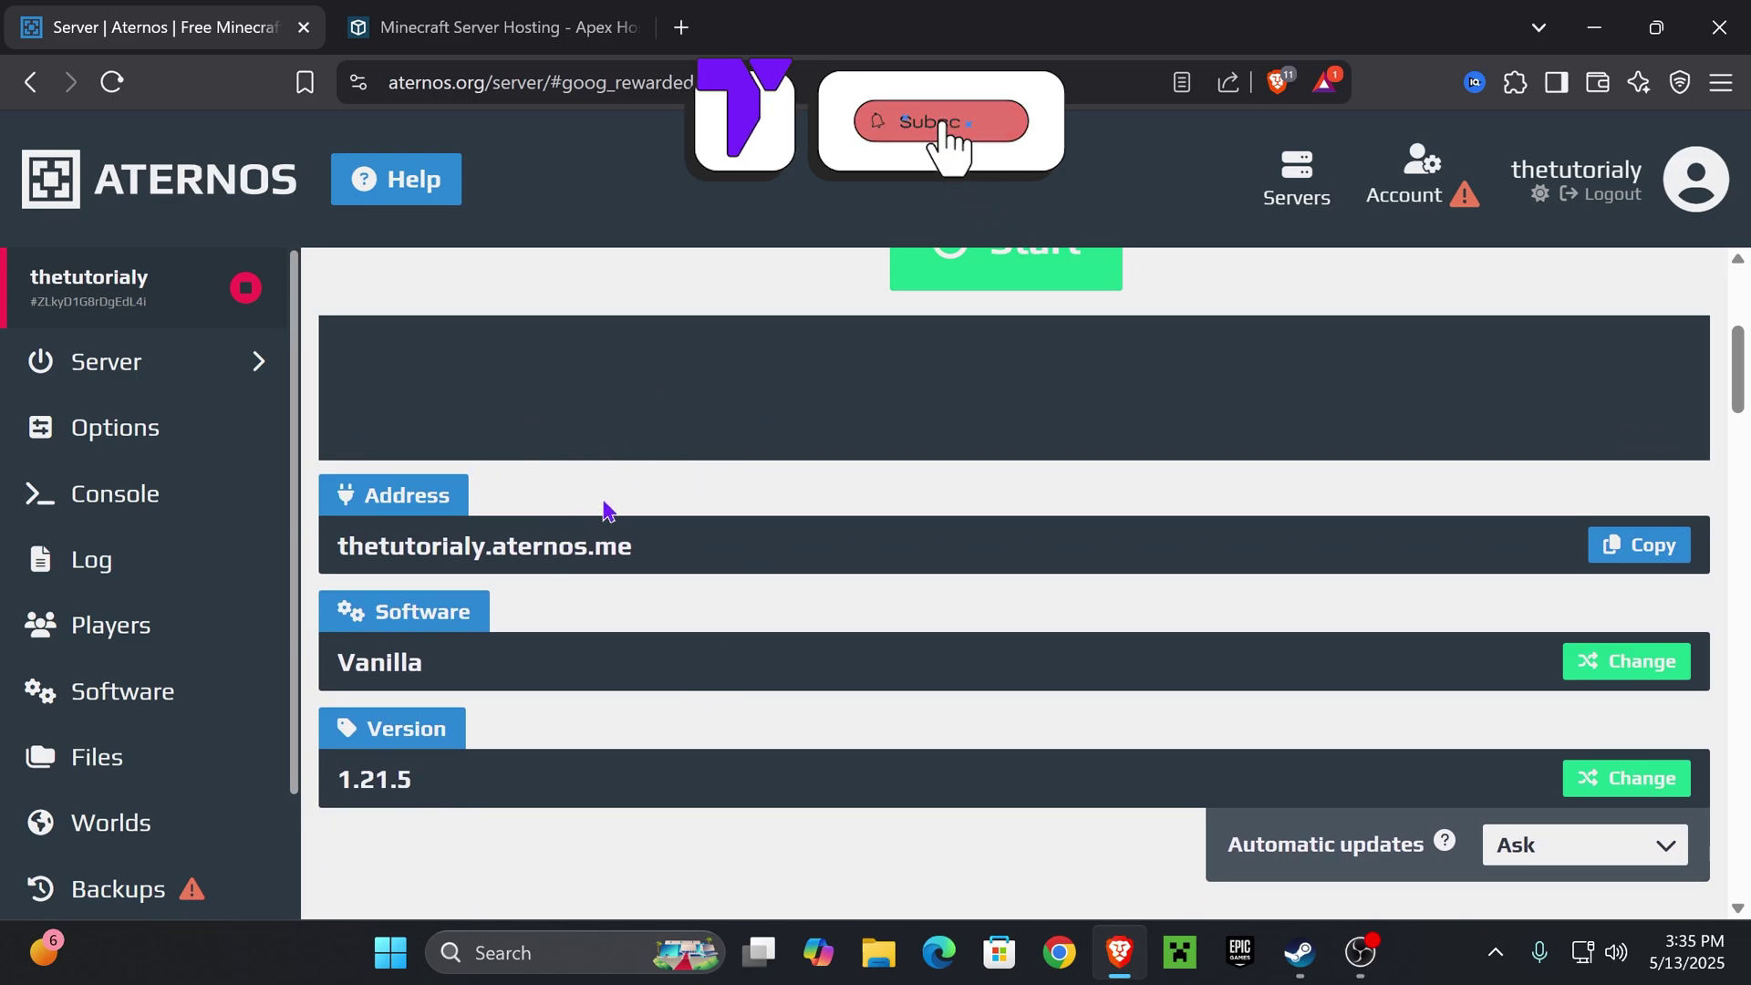
drag(456, 670, 357, 664)
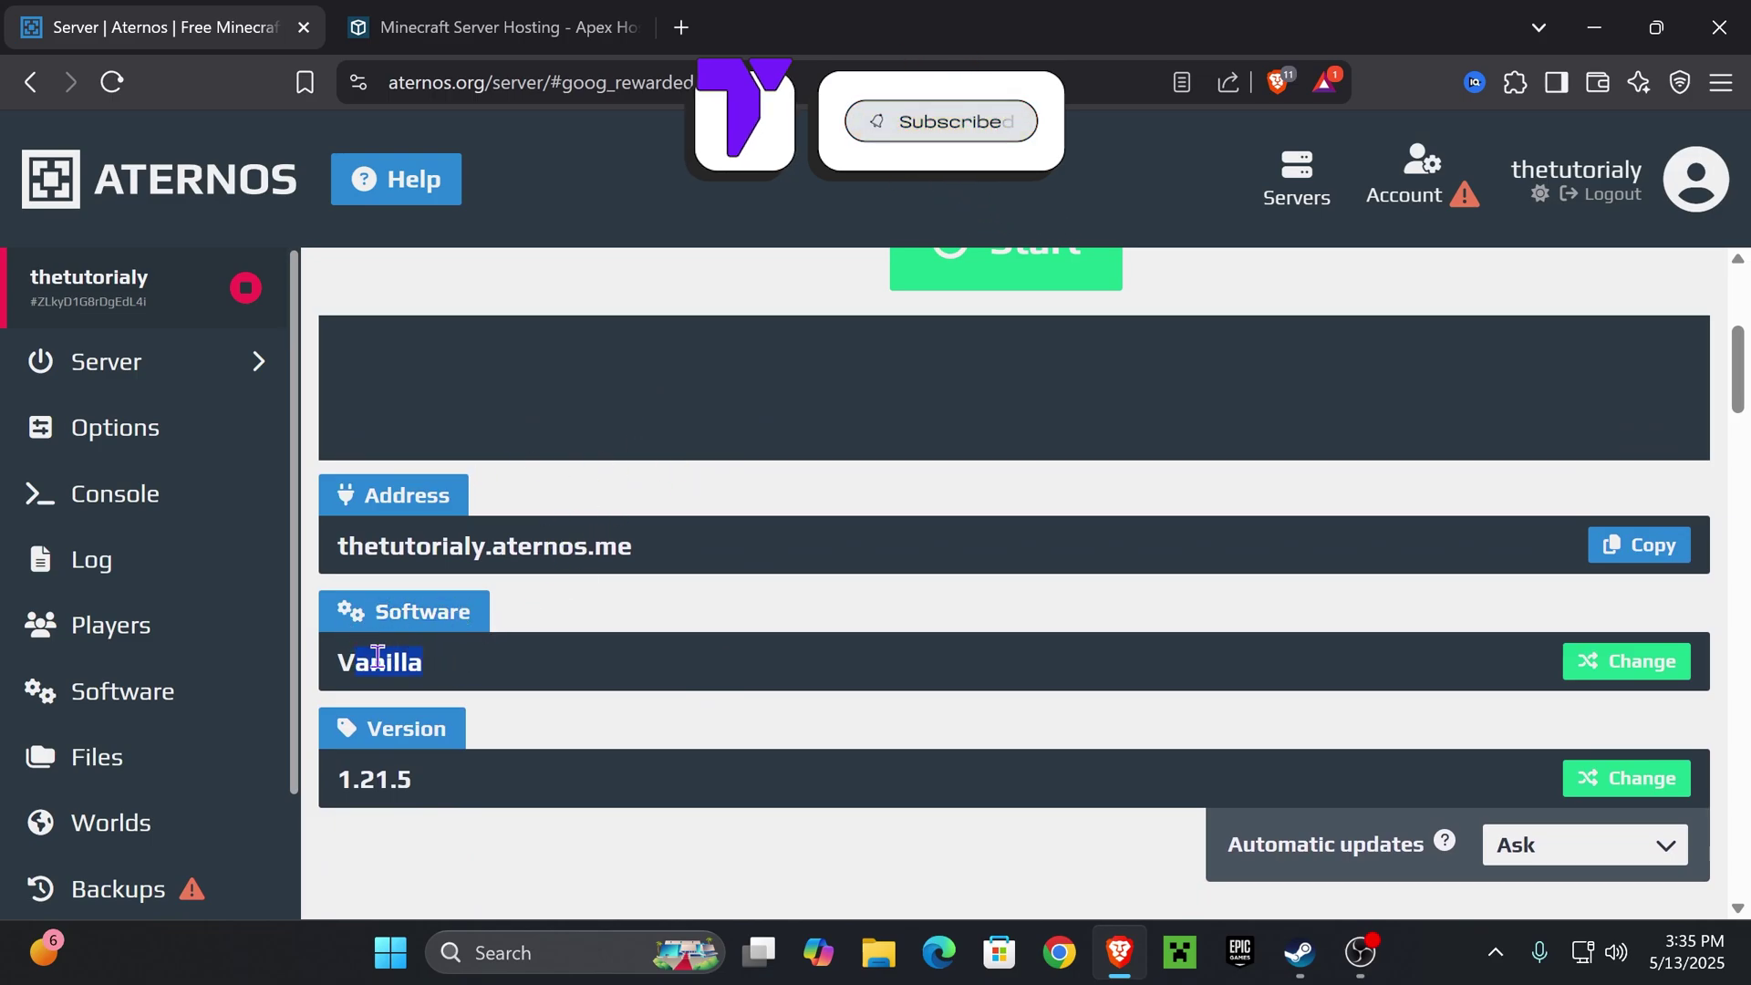
click(1631, 662)
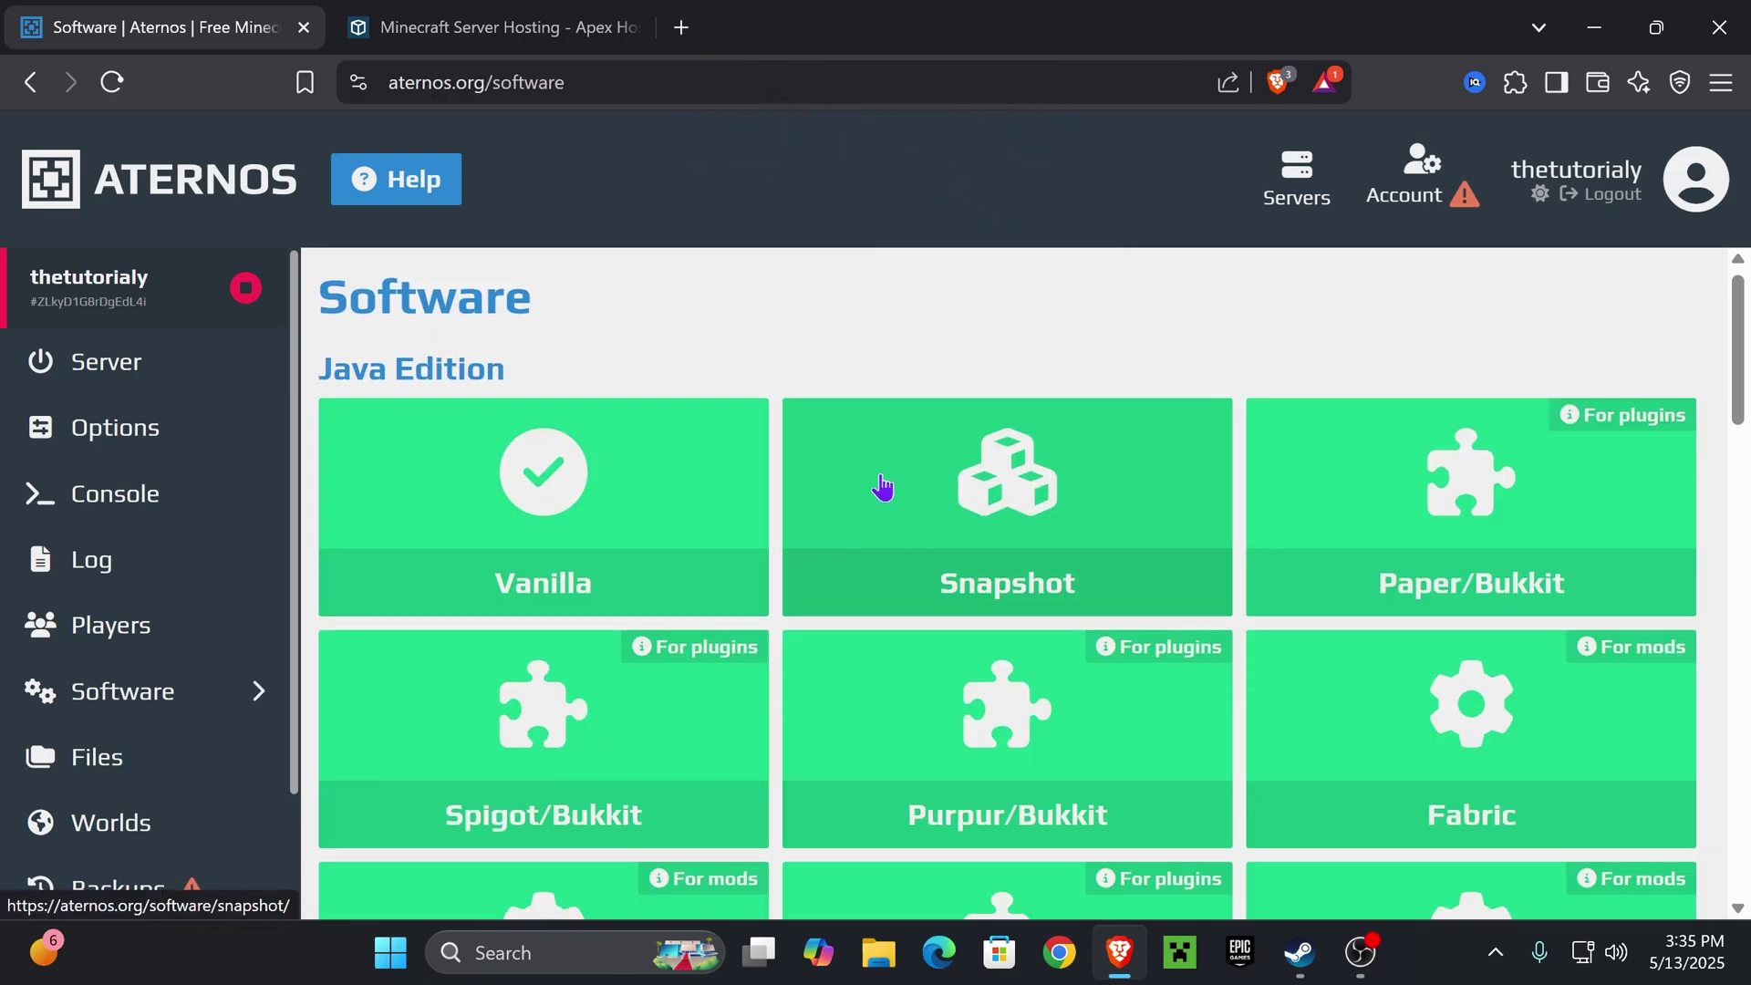
Select the Forge tile to list the available Forge versions.
scroll(884, 489, down, 8)
scroll(794, 567, up, 3)
scroll(790, 562, up, 3)
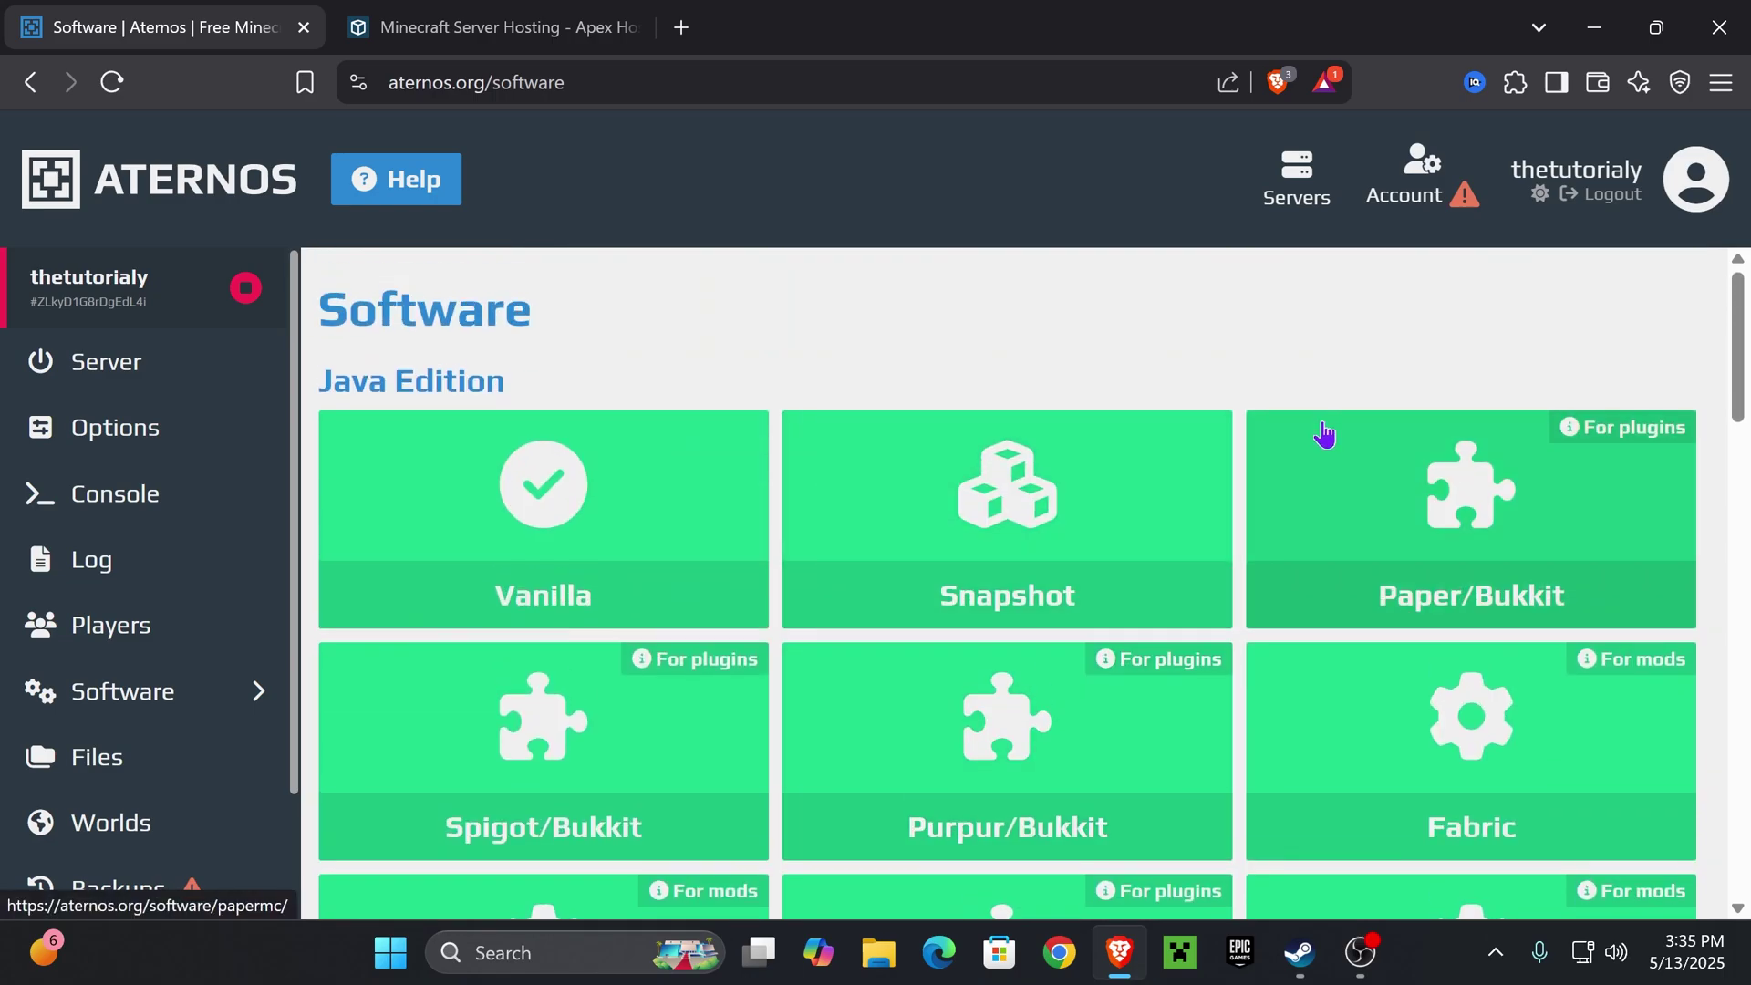
scroll(1404, 606, down, 4)
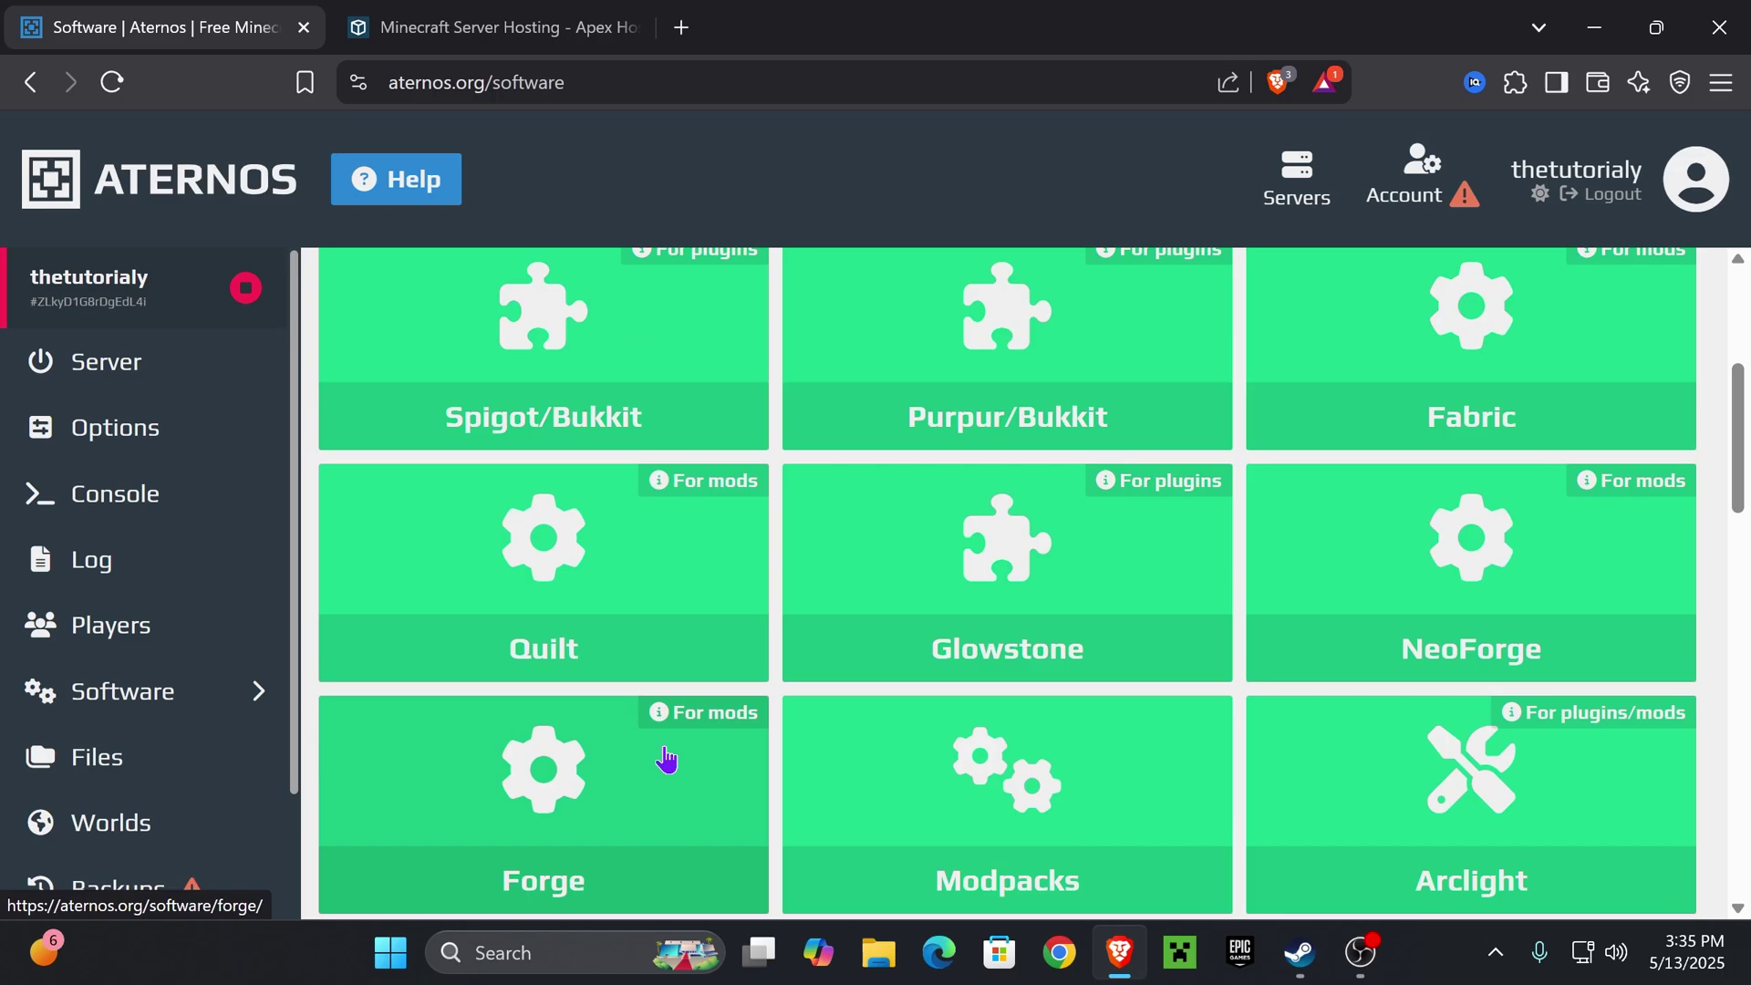
scroll(667, 759, up, 1)
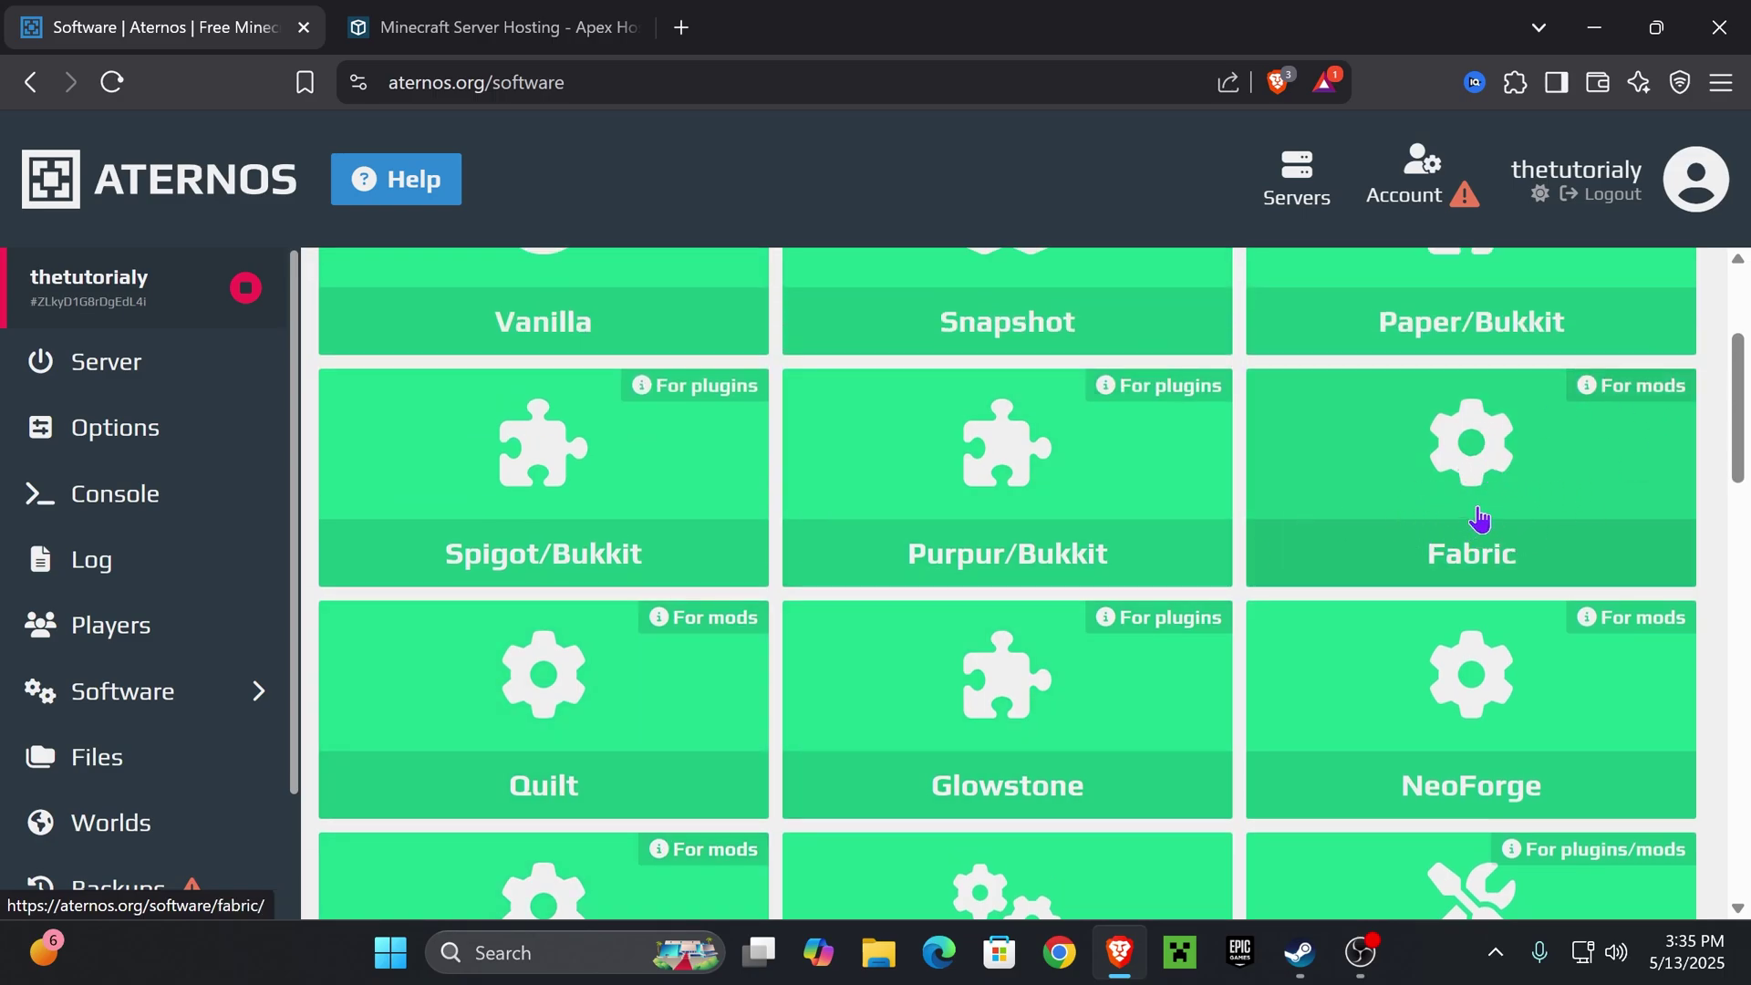
scroll(572, 716, down, 2)
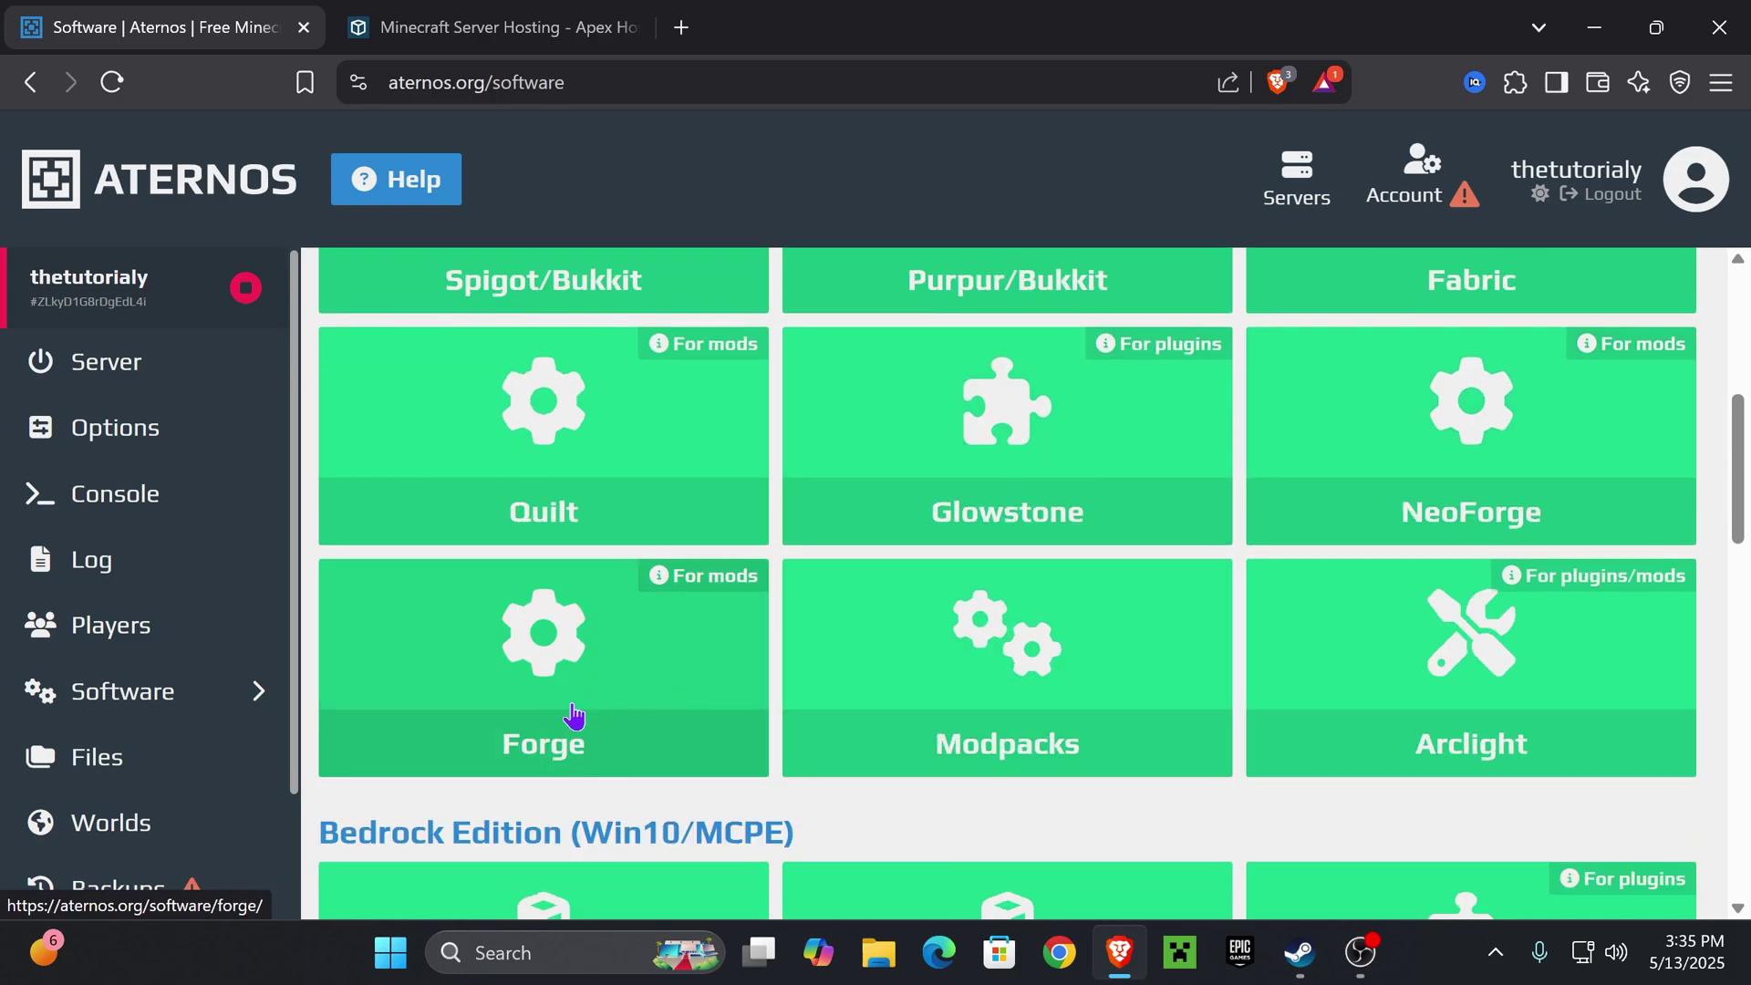
scroll(1720, 496, up, 2)
scroll(588, 841, down, 1)
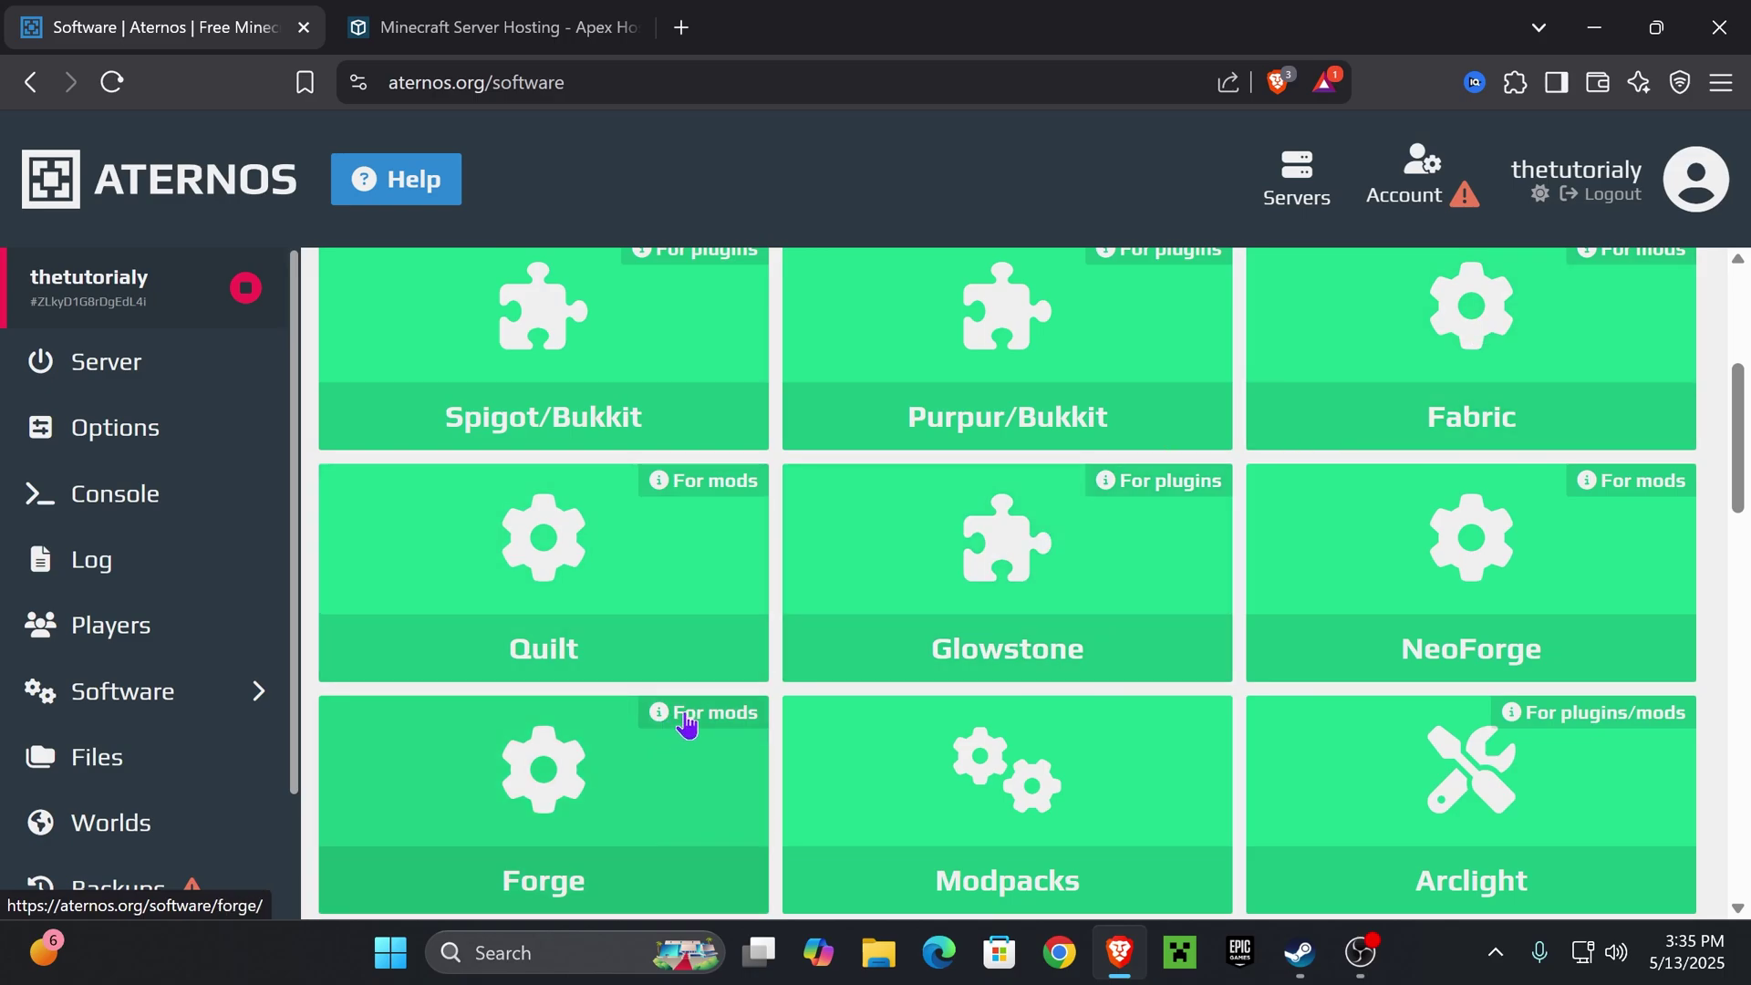
scroll(688, 723, down, 2)
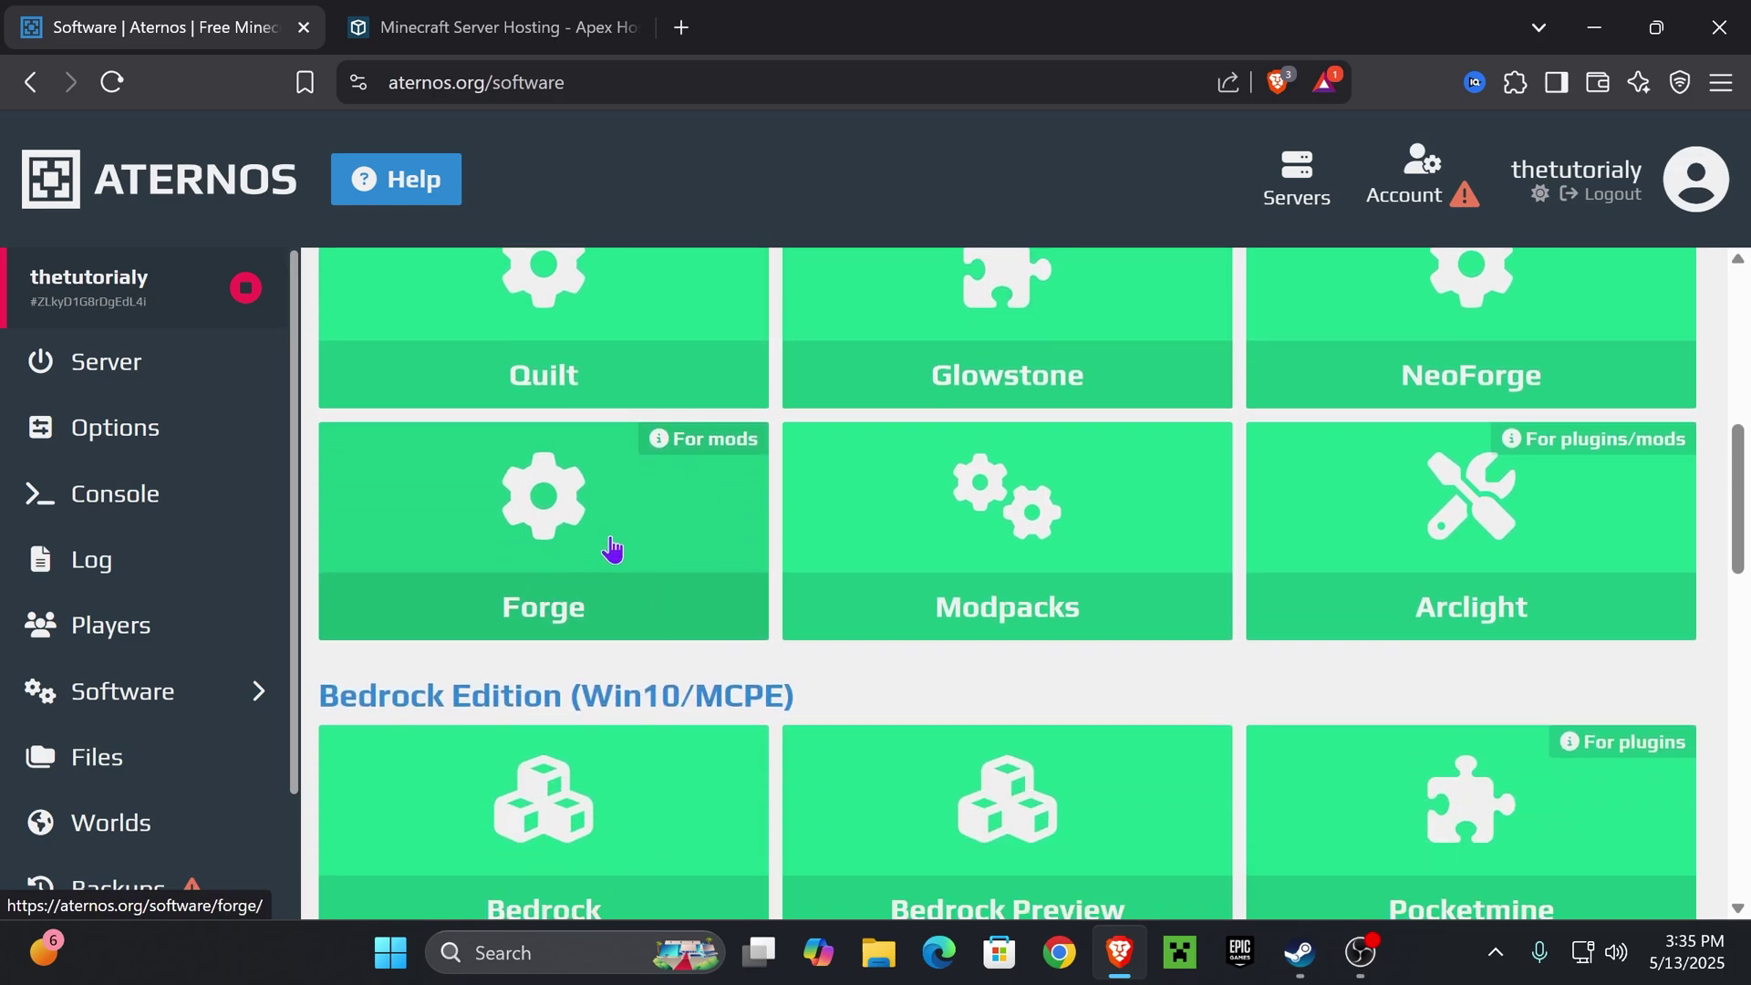
click(681, 507)
Open the details page of Forge version 1.21.5 (55.0.14).
scroll(939, 462, down, 7)
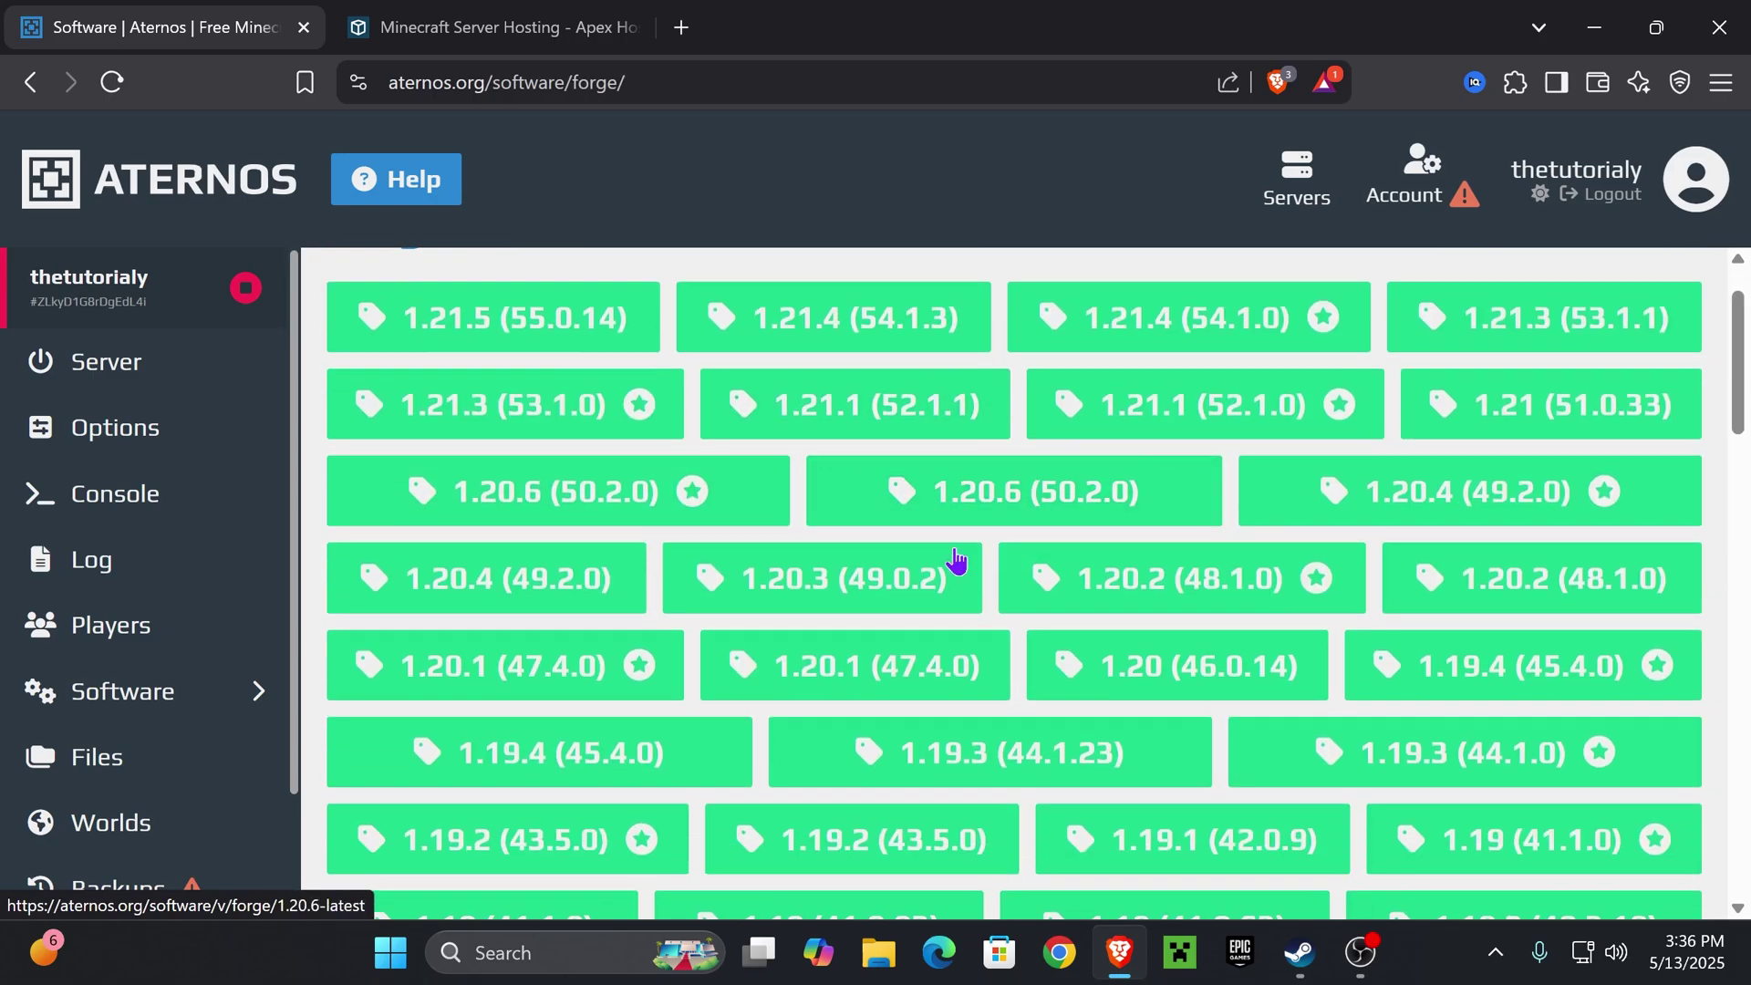
scroll(996, 567, up, 7)
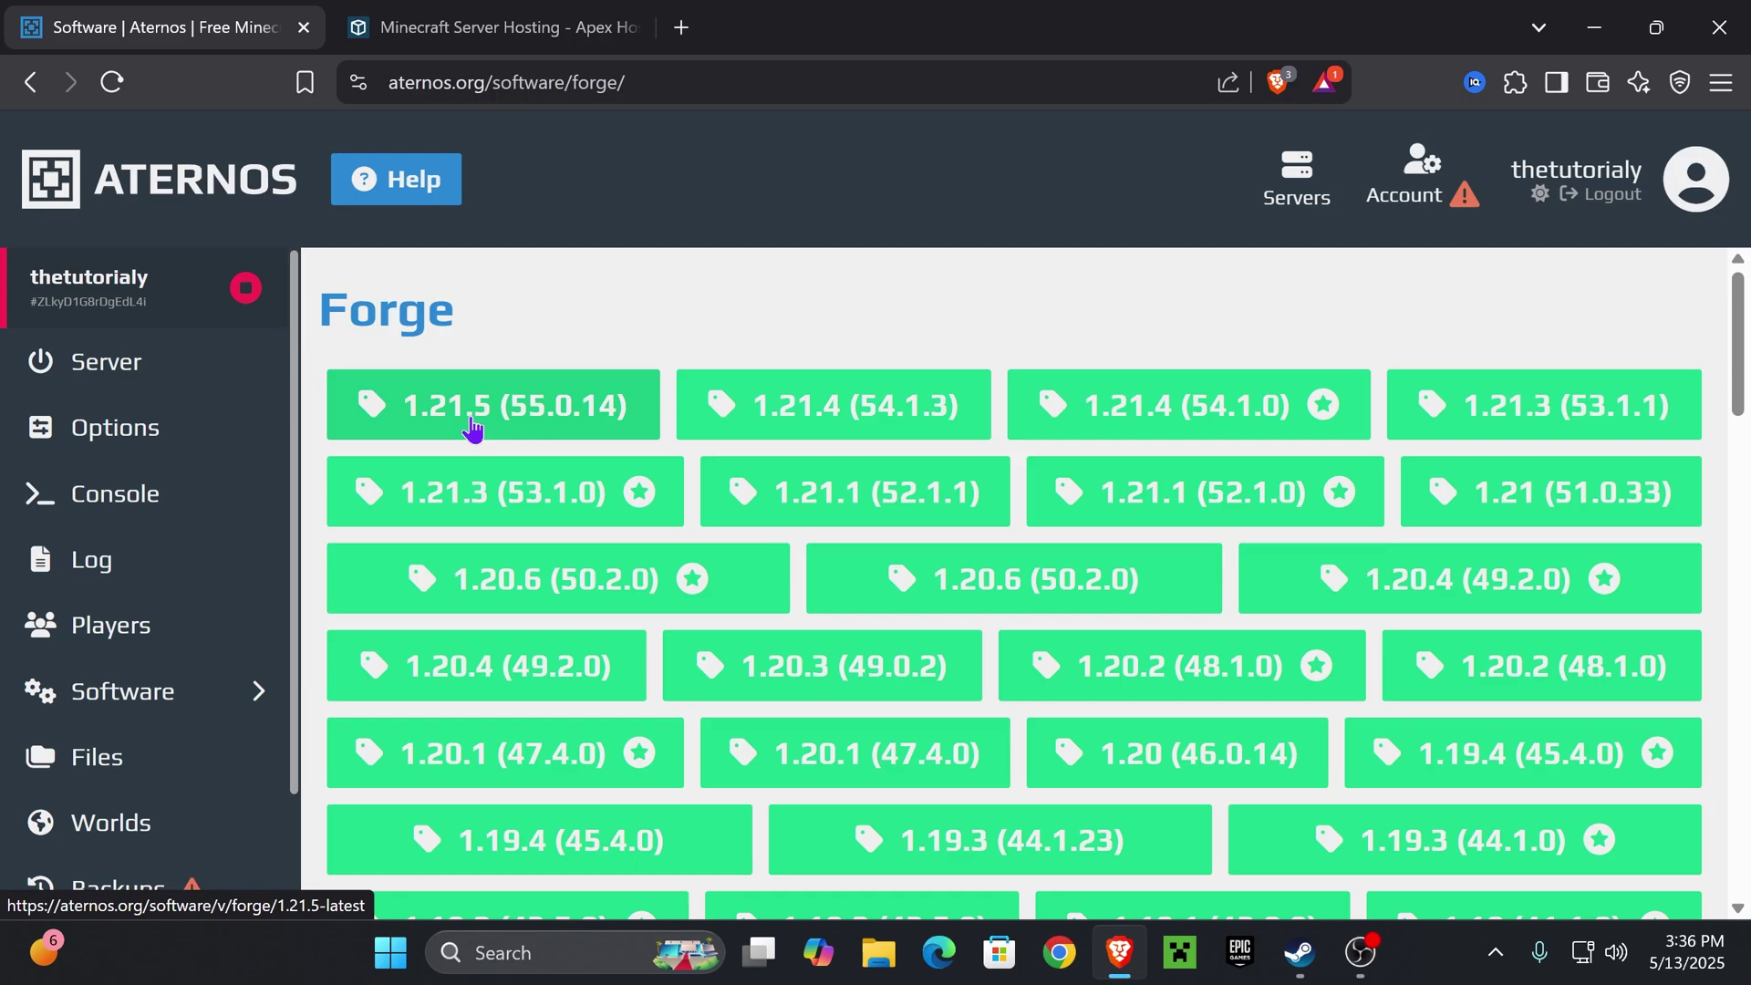
scroll(883, 469, down, 13)
scroll(1009, 477, up, 13)
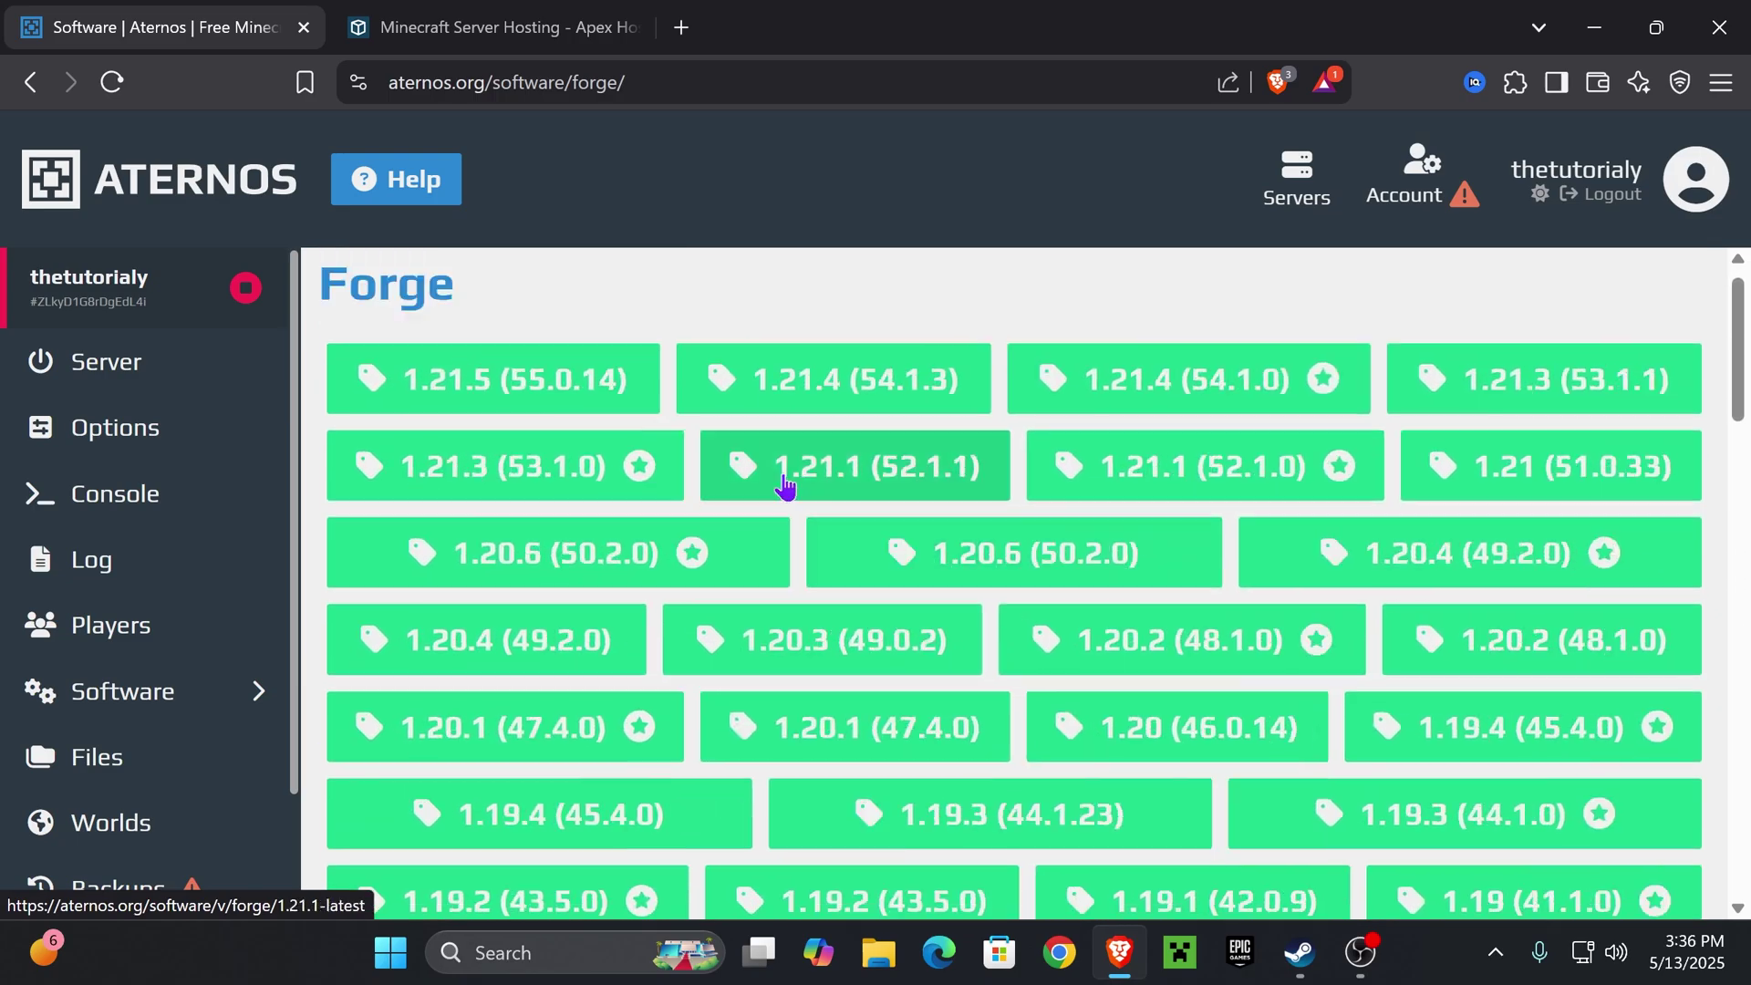
scroll(784, 486, up, 1)
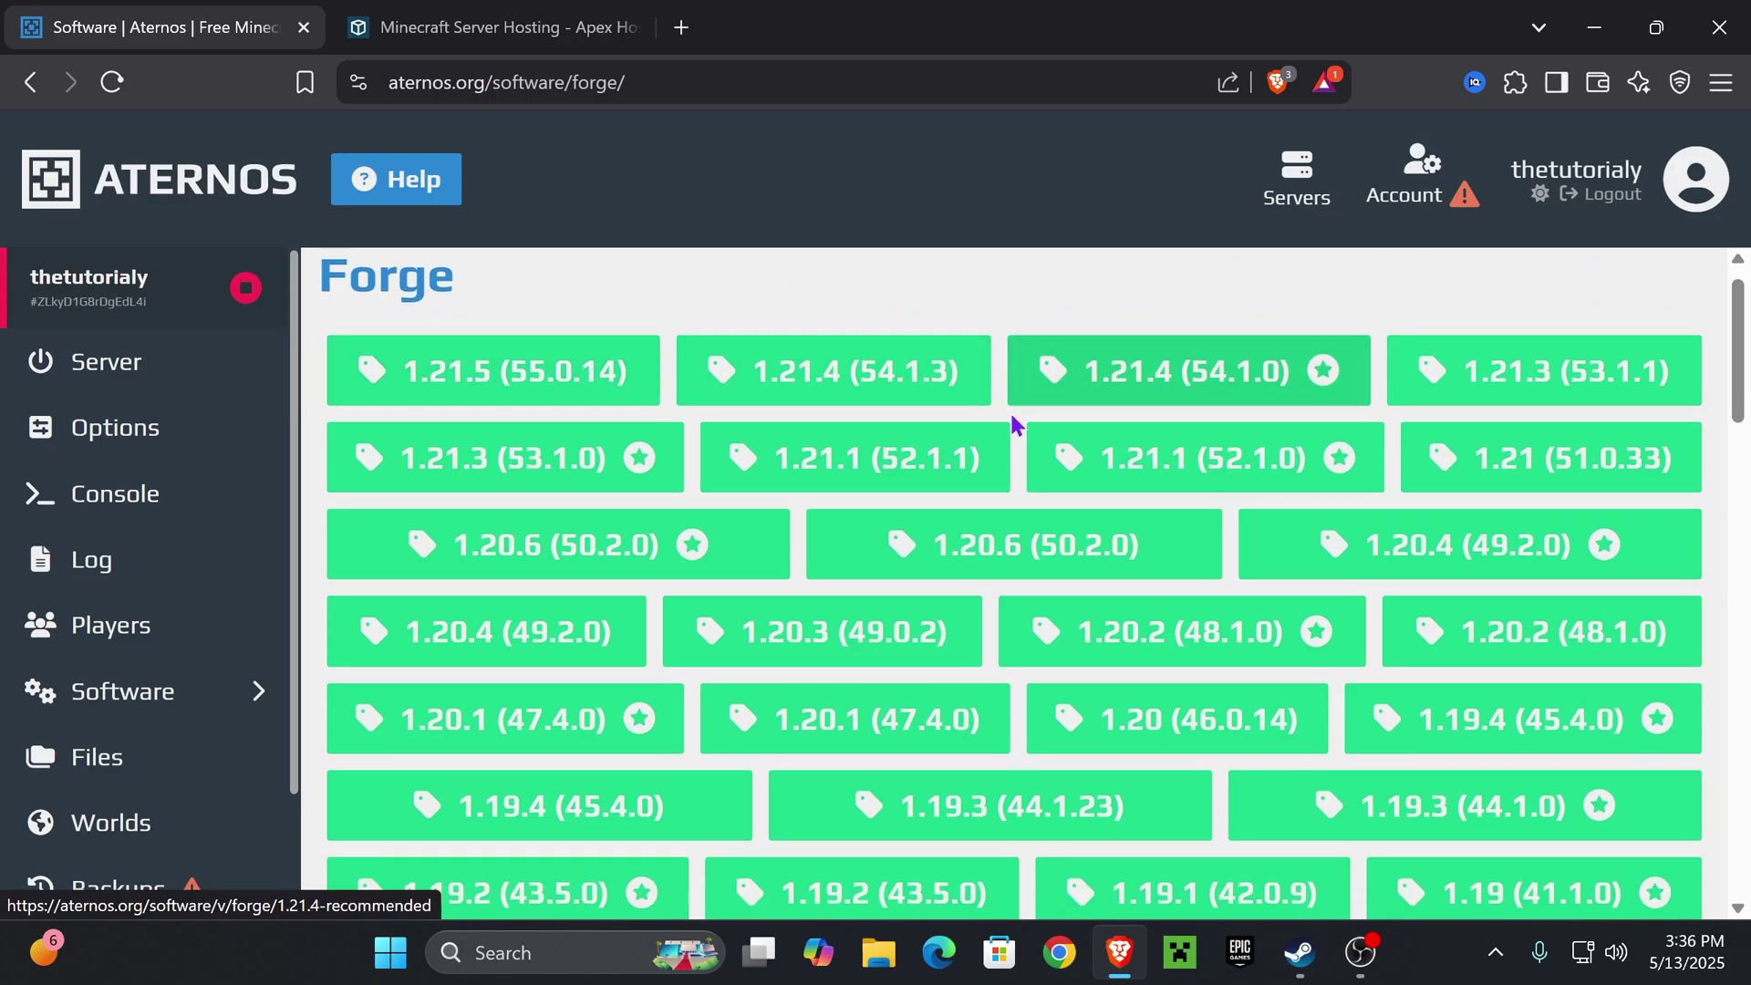
scroll(1012, 422, down, 3)
scroll(1272, 511, up, 3)
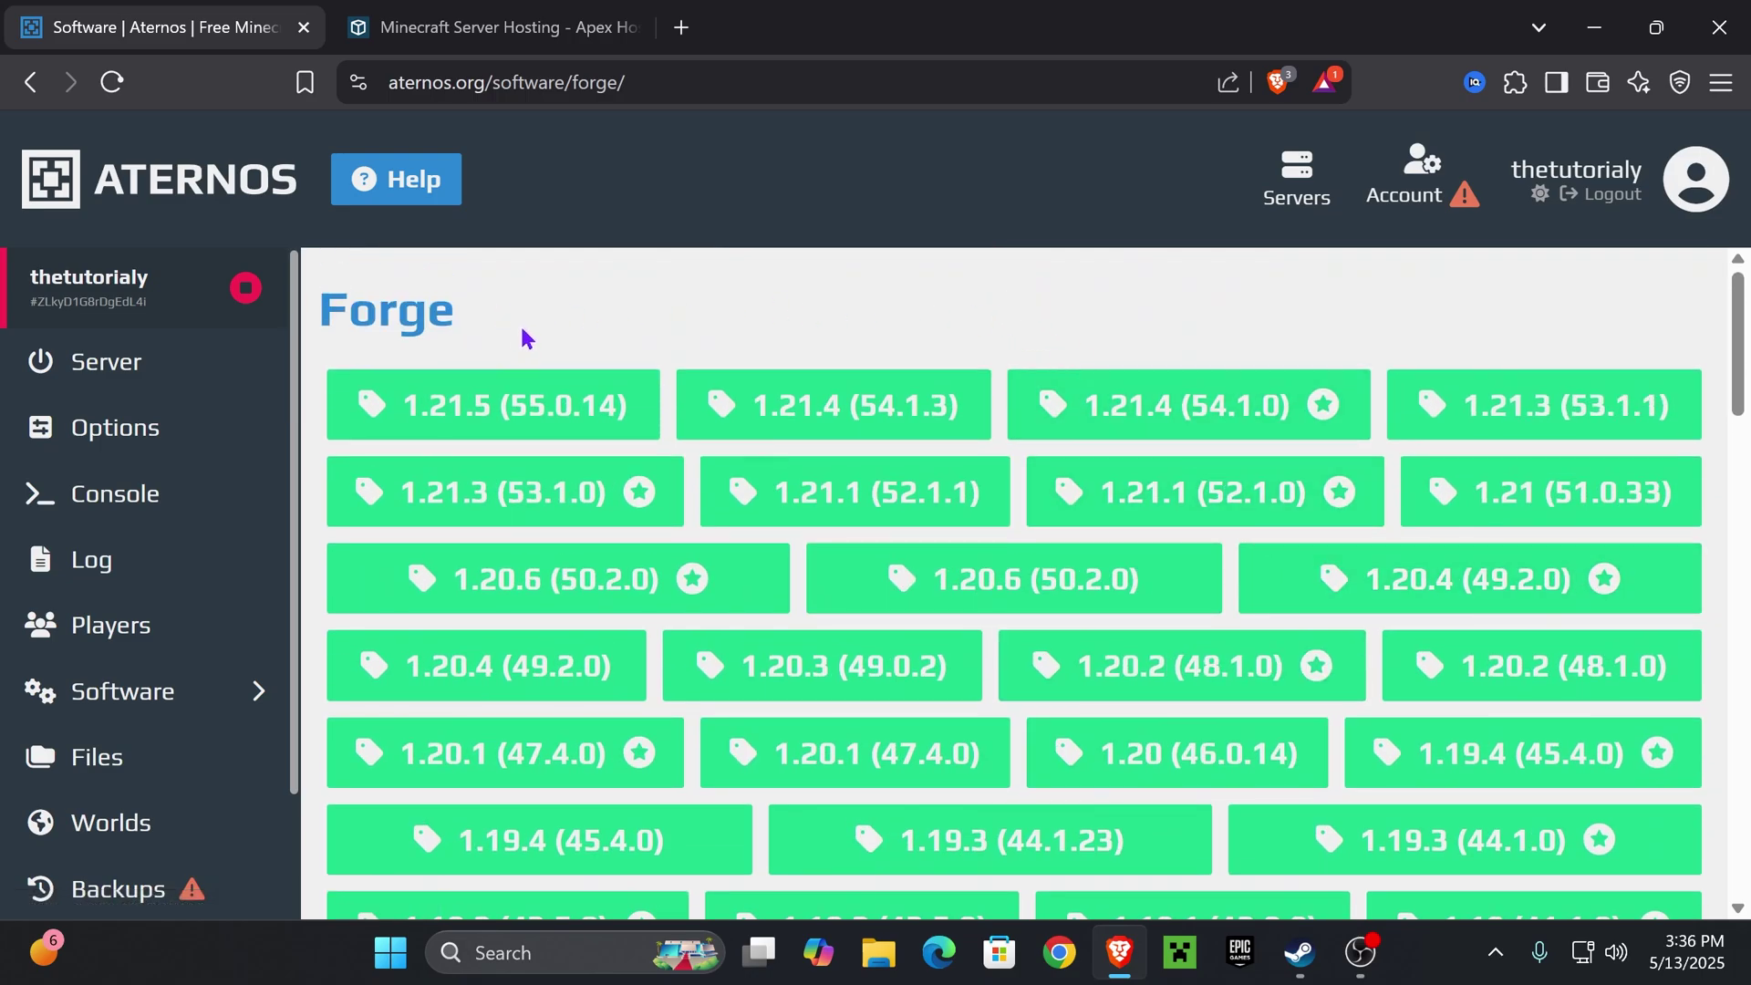
drag(527, 332, 415, 312)
click(414, 312)
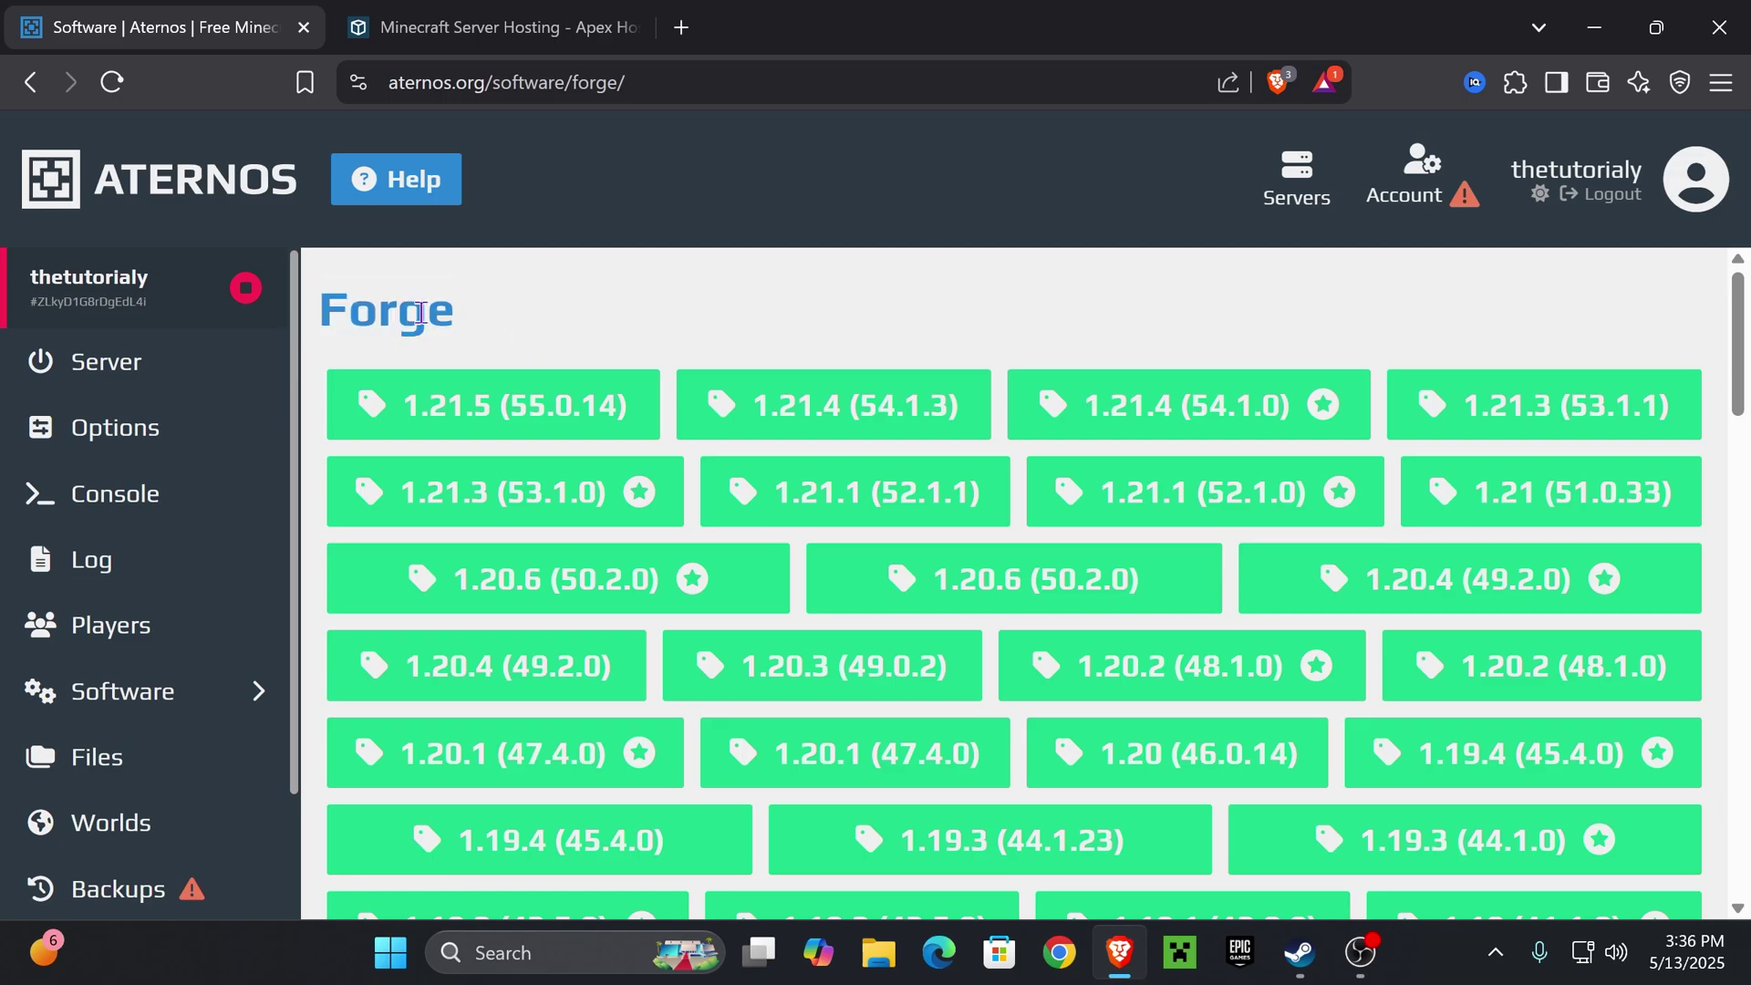
click(456, 417)
Install Forge 1.21.5 (55.0.14) as the server software.
scroll(1185, 492, down, 3)
scroll(1387, 461, up, 3)
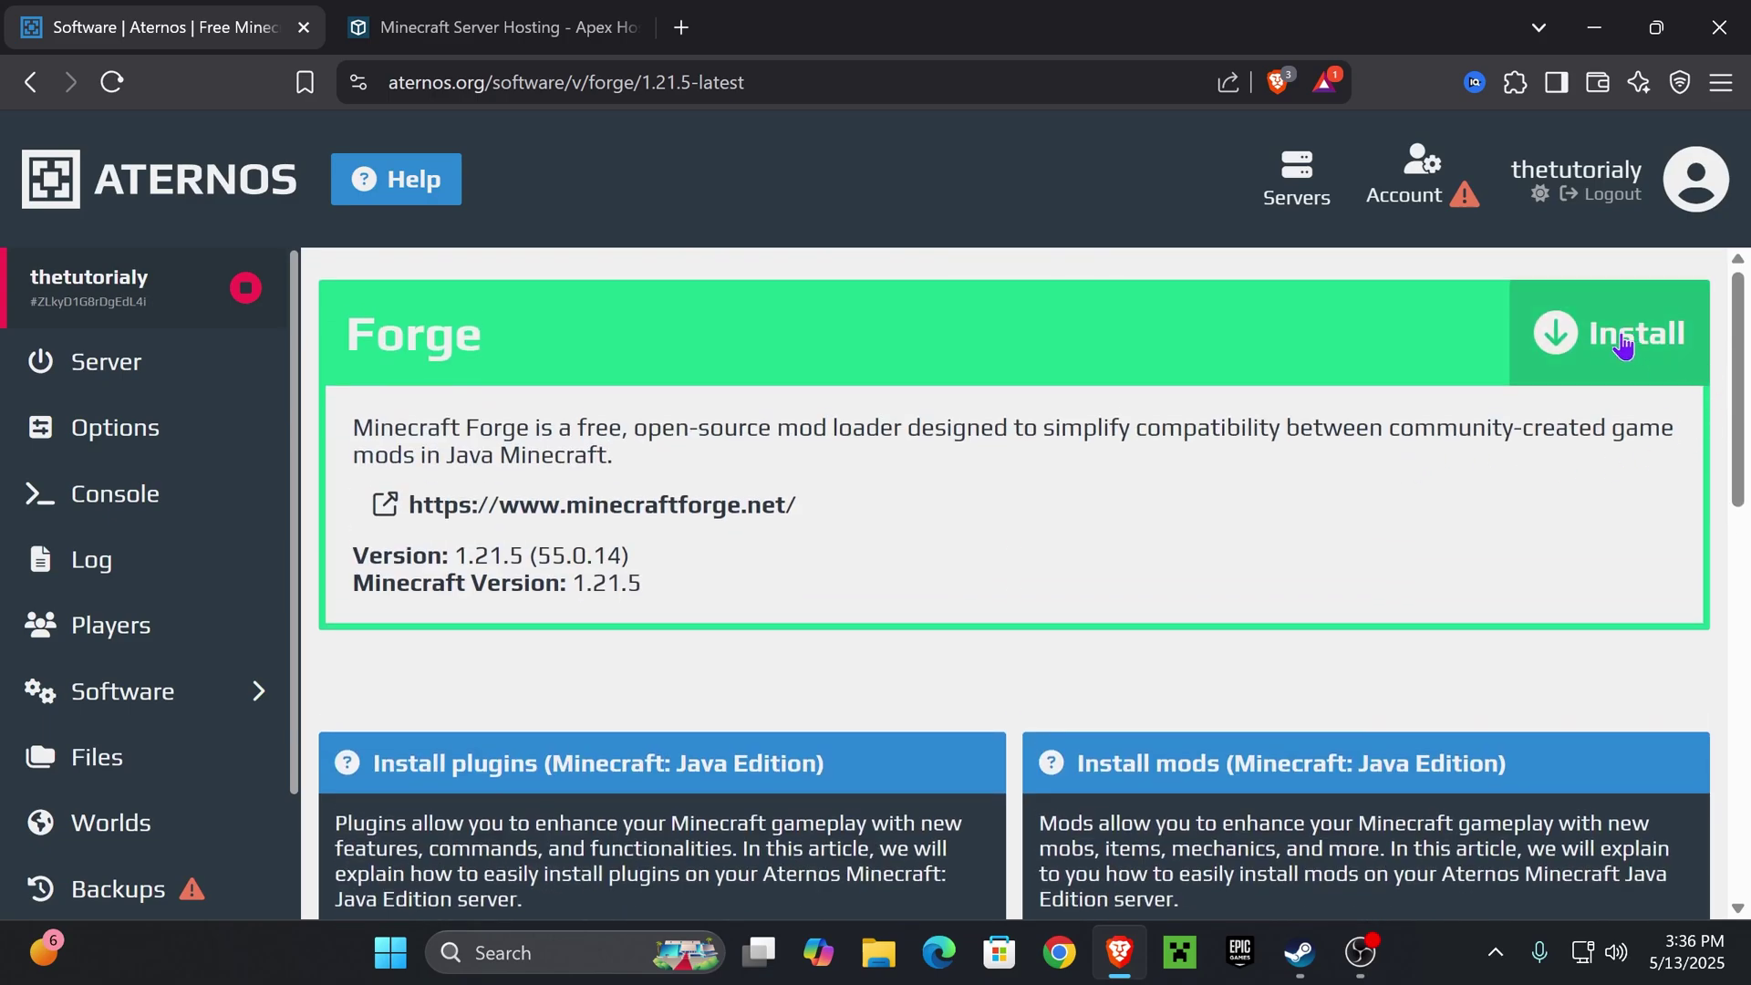
click(1622, 345)
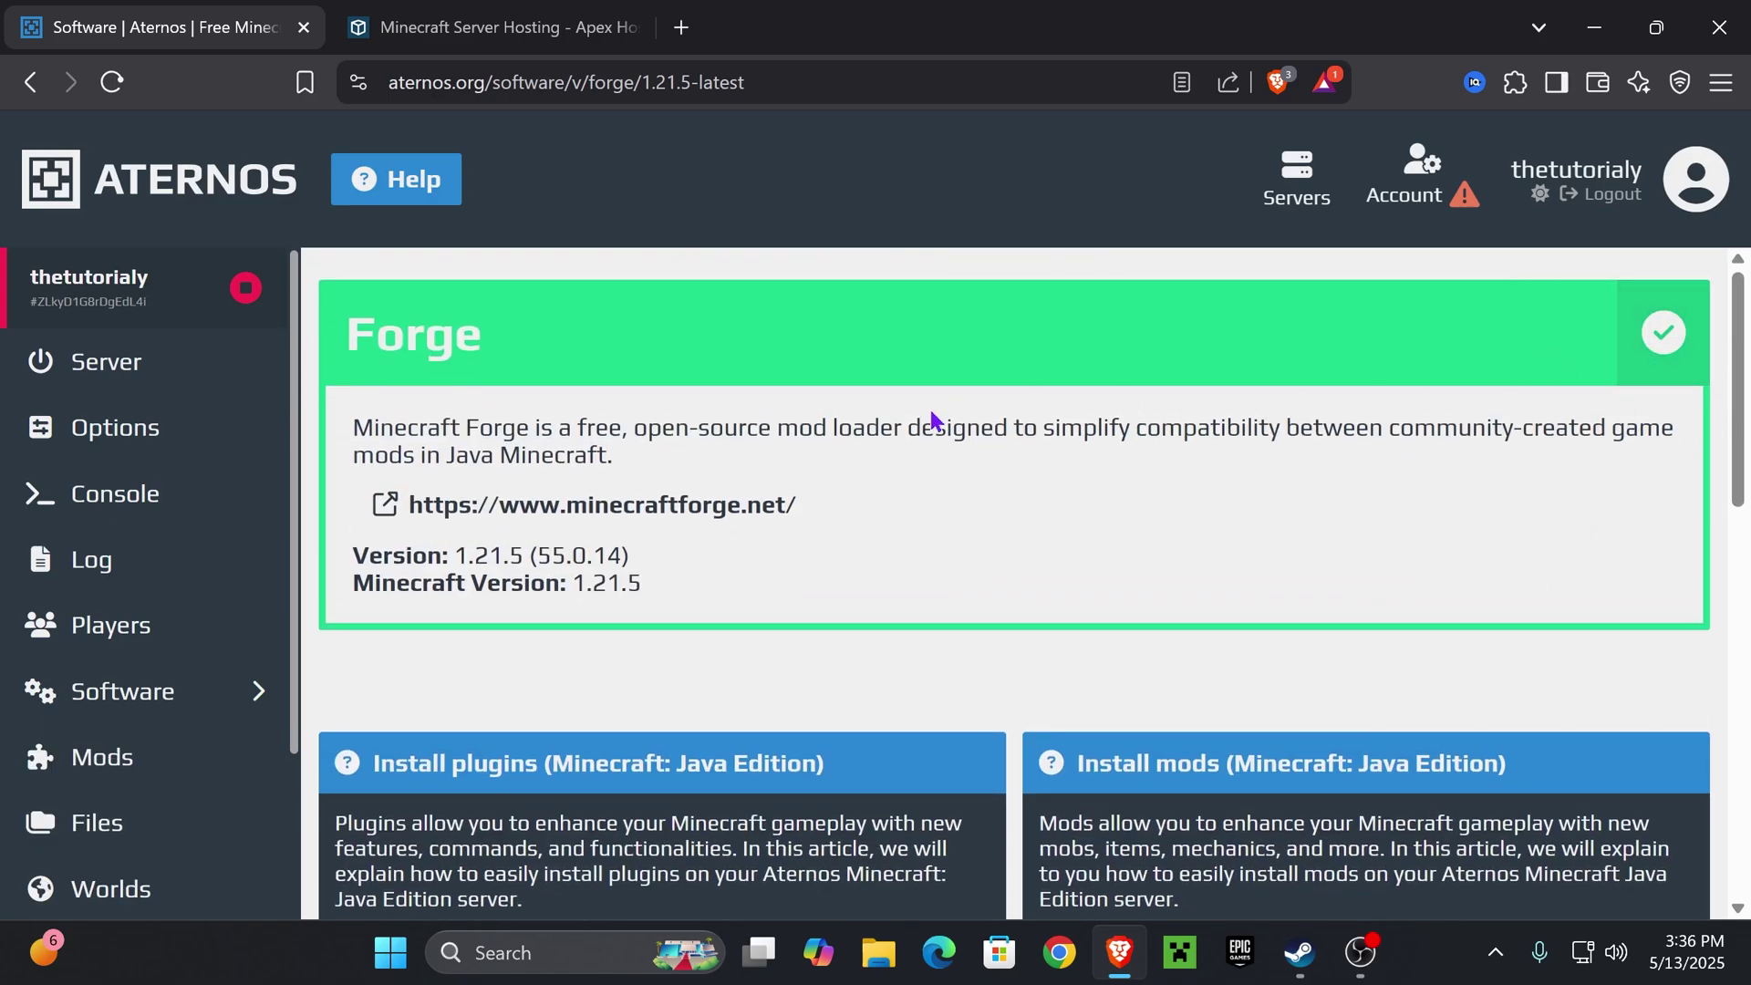
Go to the server's Mods list and open the Waystones mod card.
click(137, 765)
scroll(994, 511, down, 7)
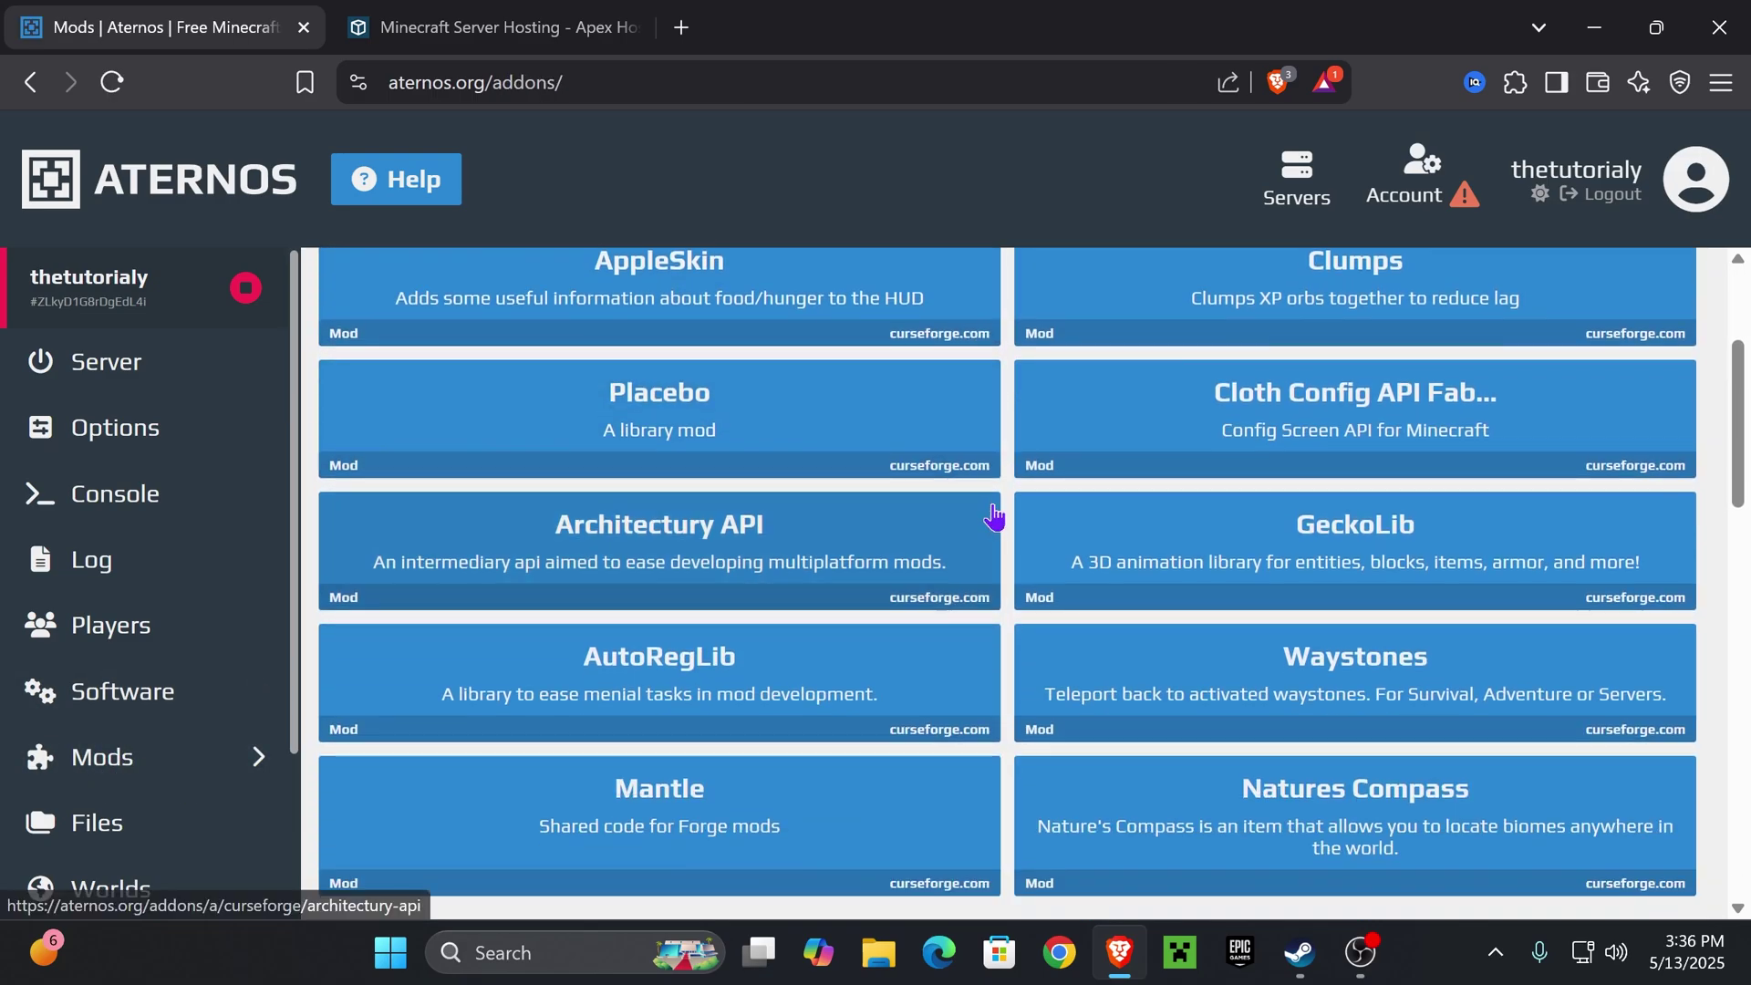
scroll(1013, 533, up, 7)
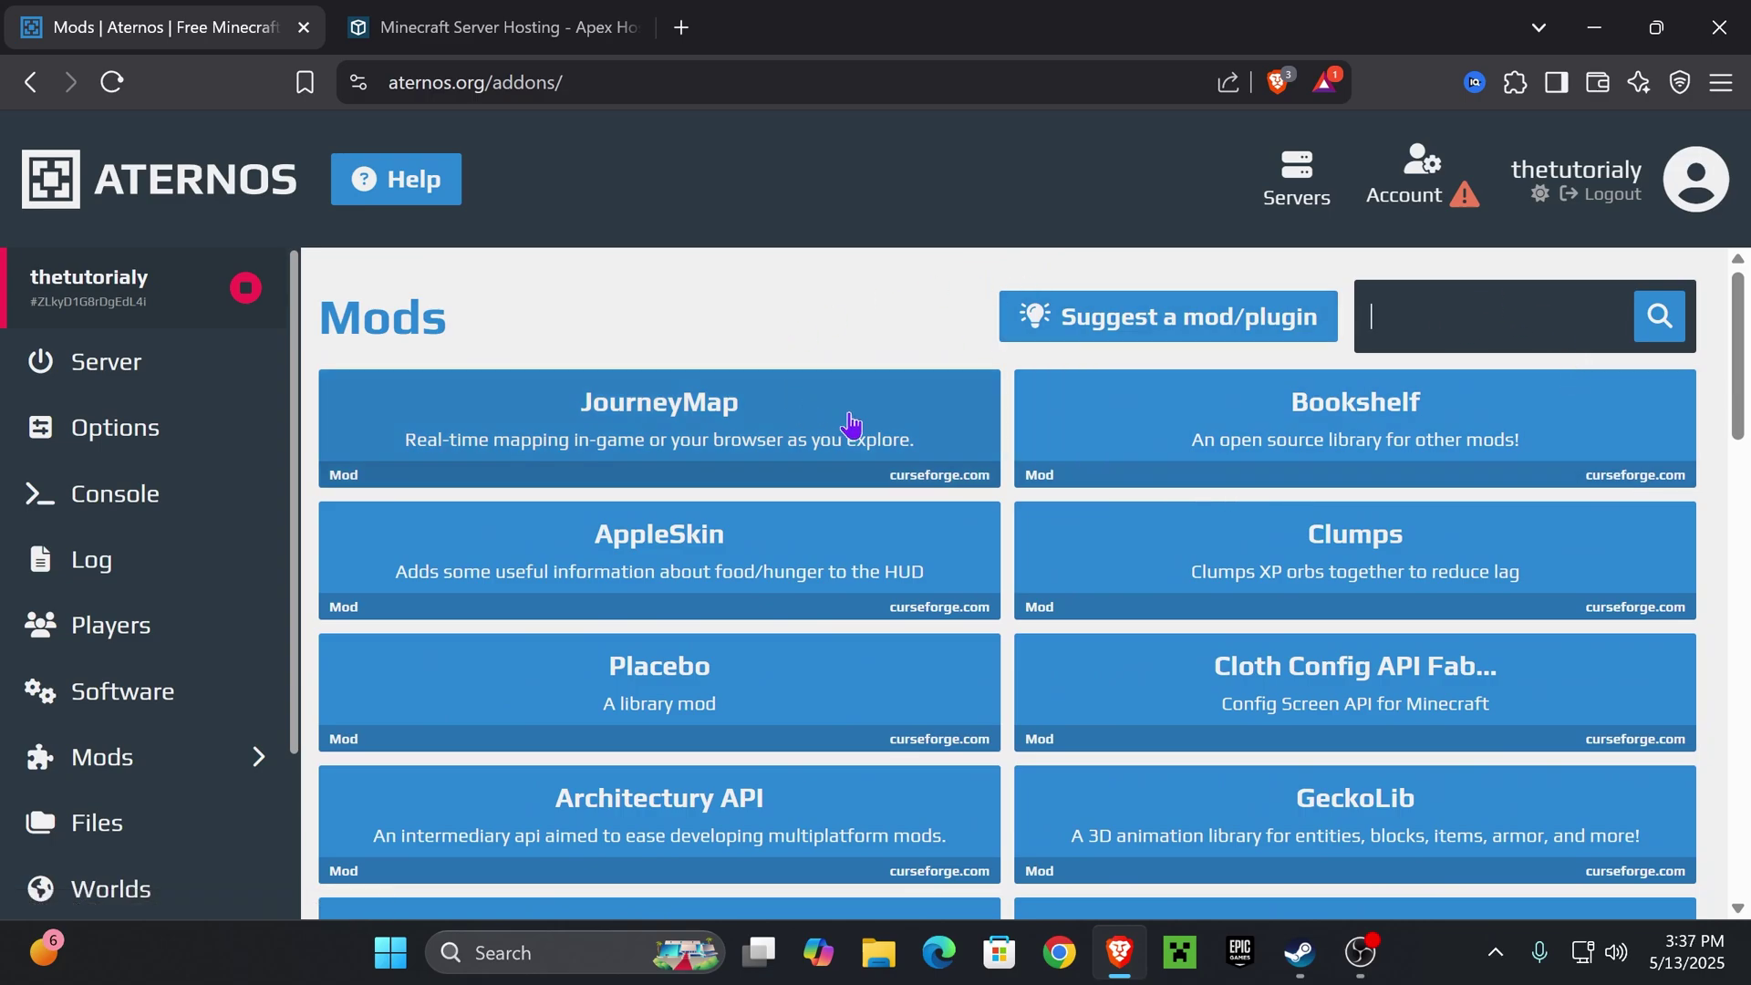
scroll(948, 436, down, 1)
scroll(989, 391, up, 1)
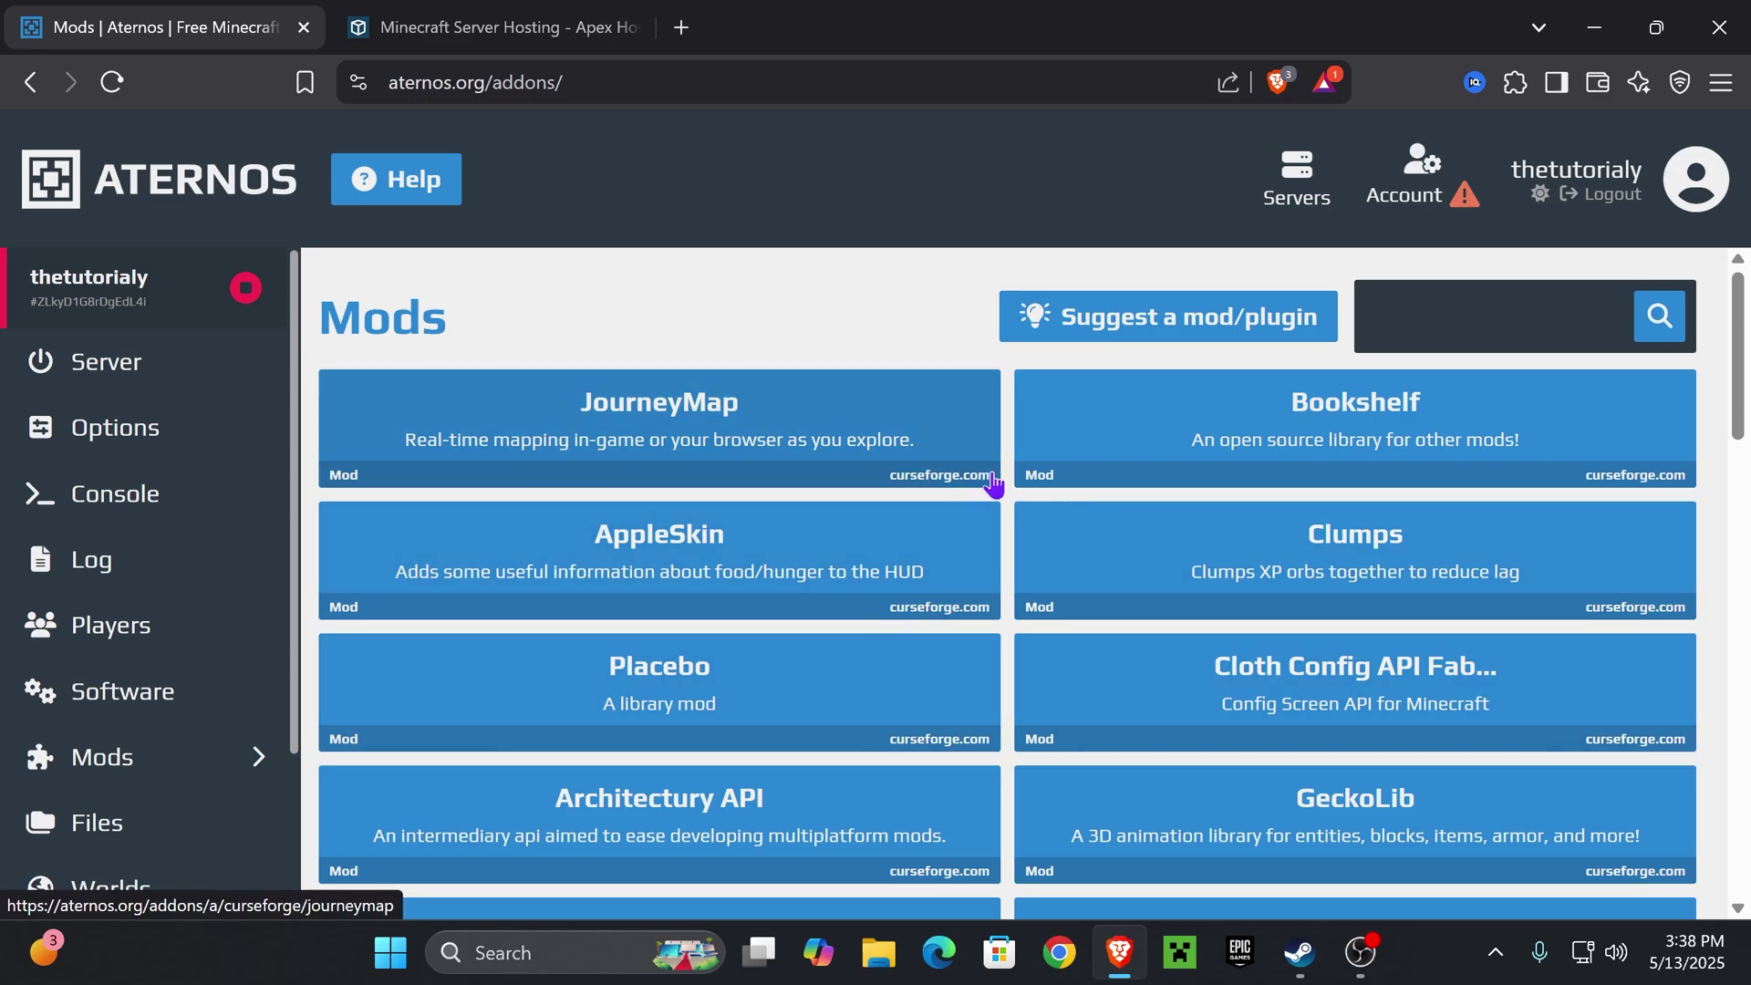
scroll(1194, 511, down, 2)
scroll(1356, 561, down, 2)
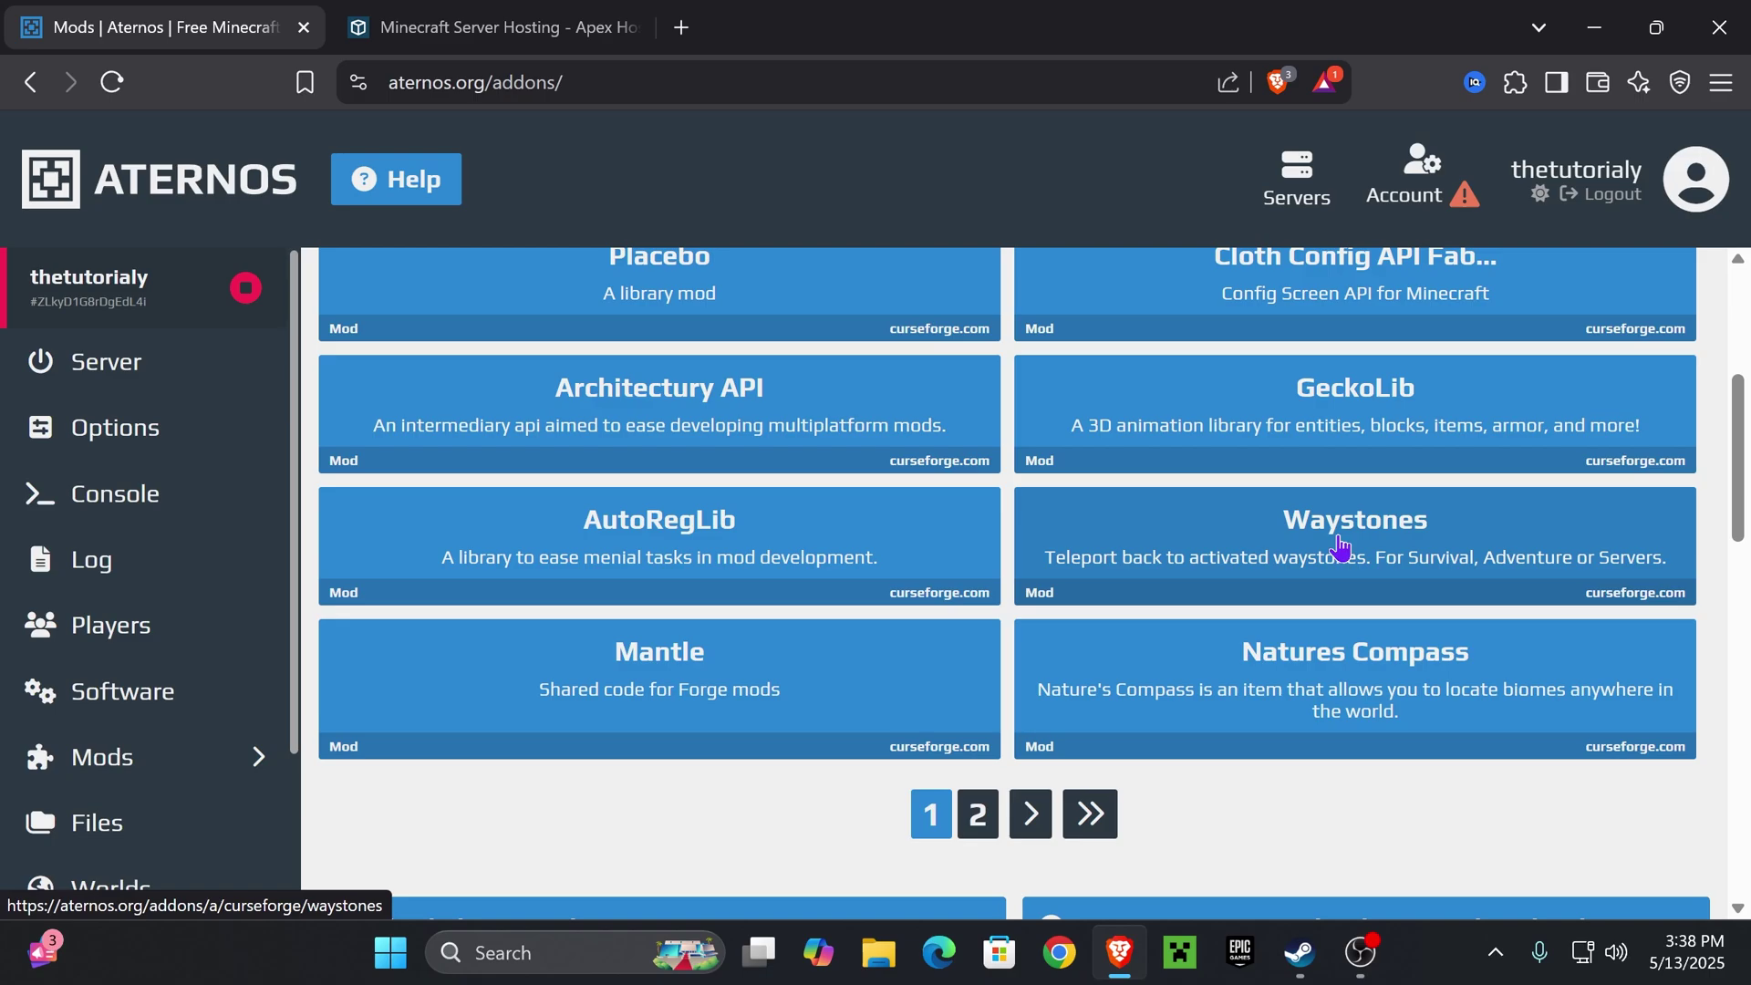
click(1338, 547)
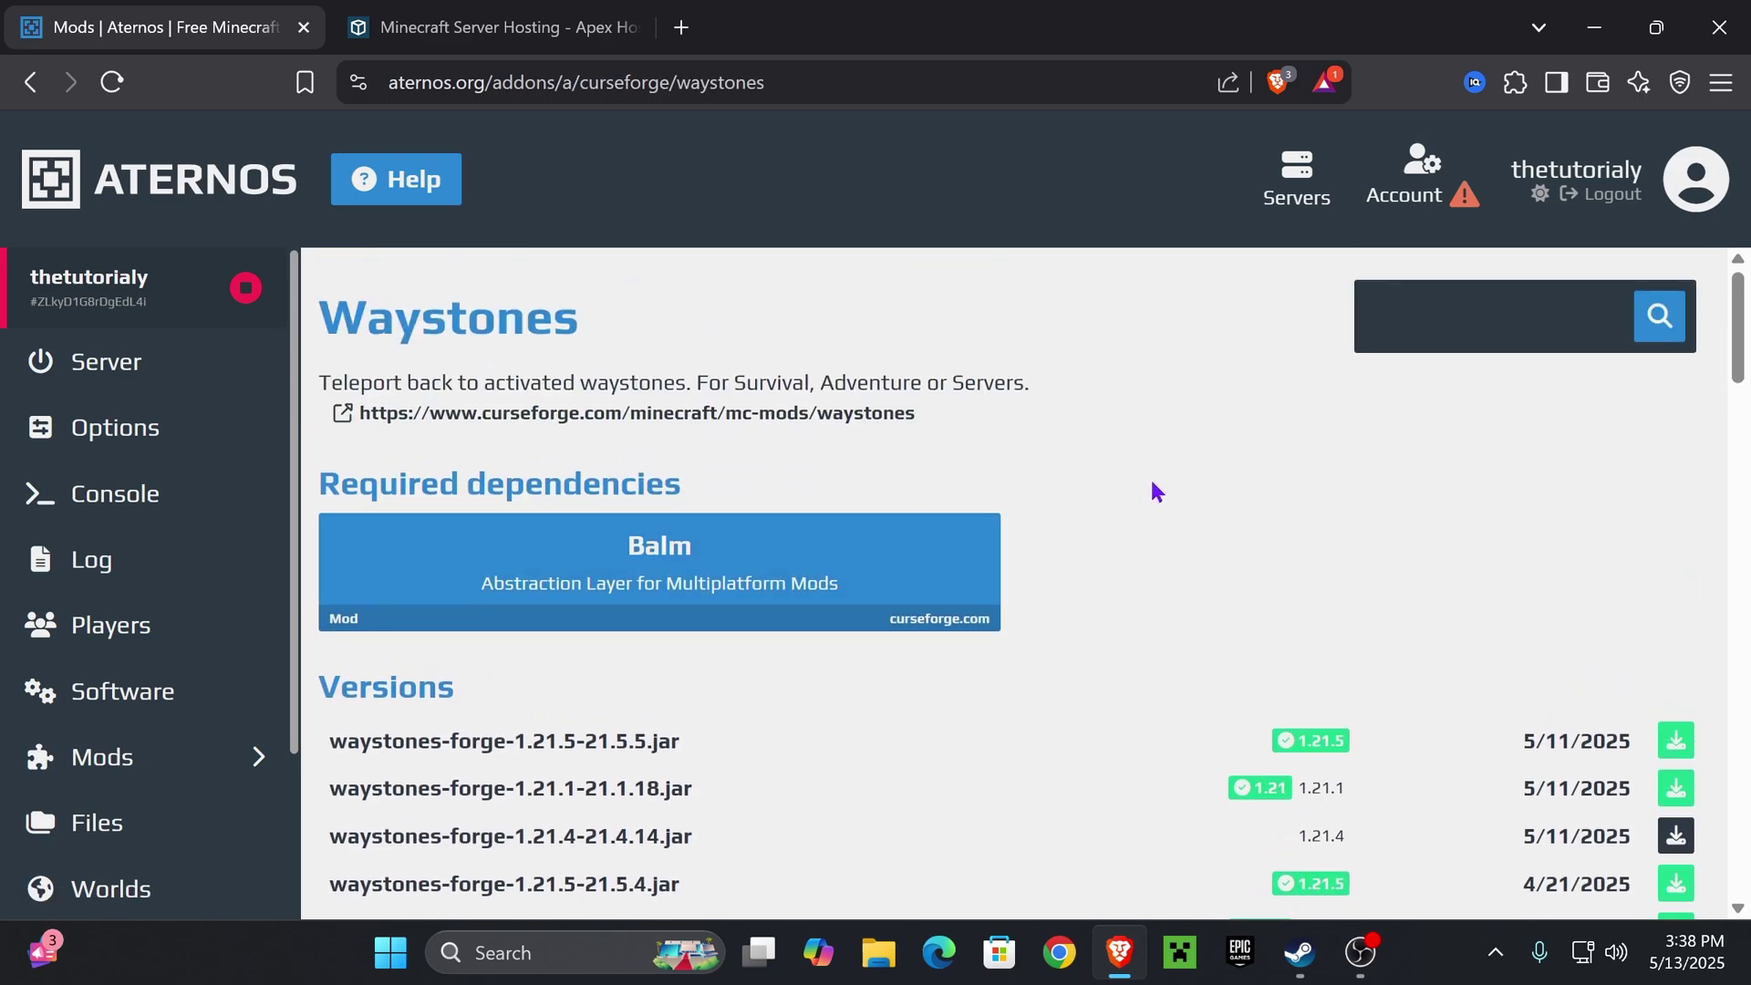
Install the newest 1.21.5 Waystones file, waystones-forge-1.21.5-21.5.5.jar.
scroll(1159, 460, down, 2)
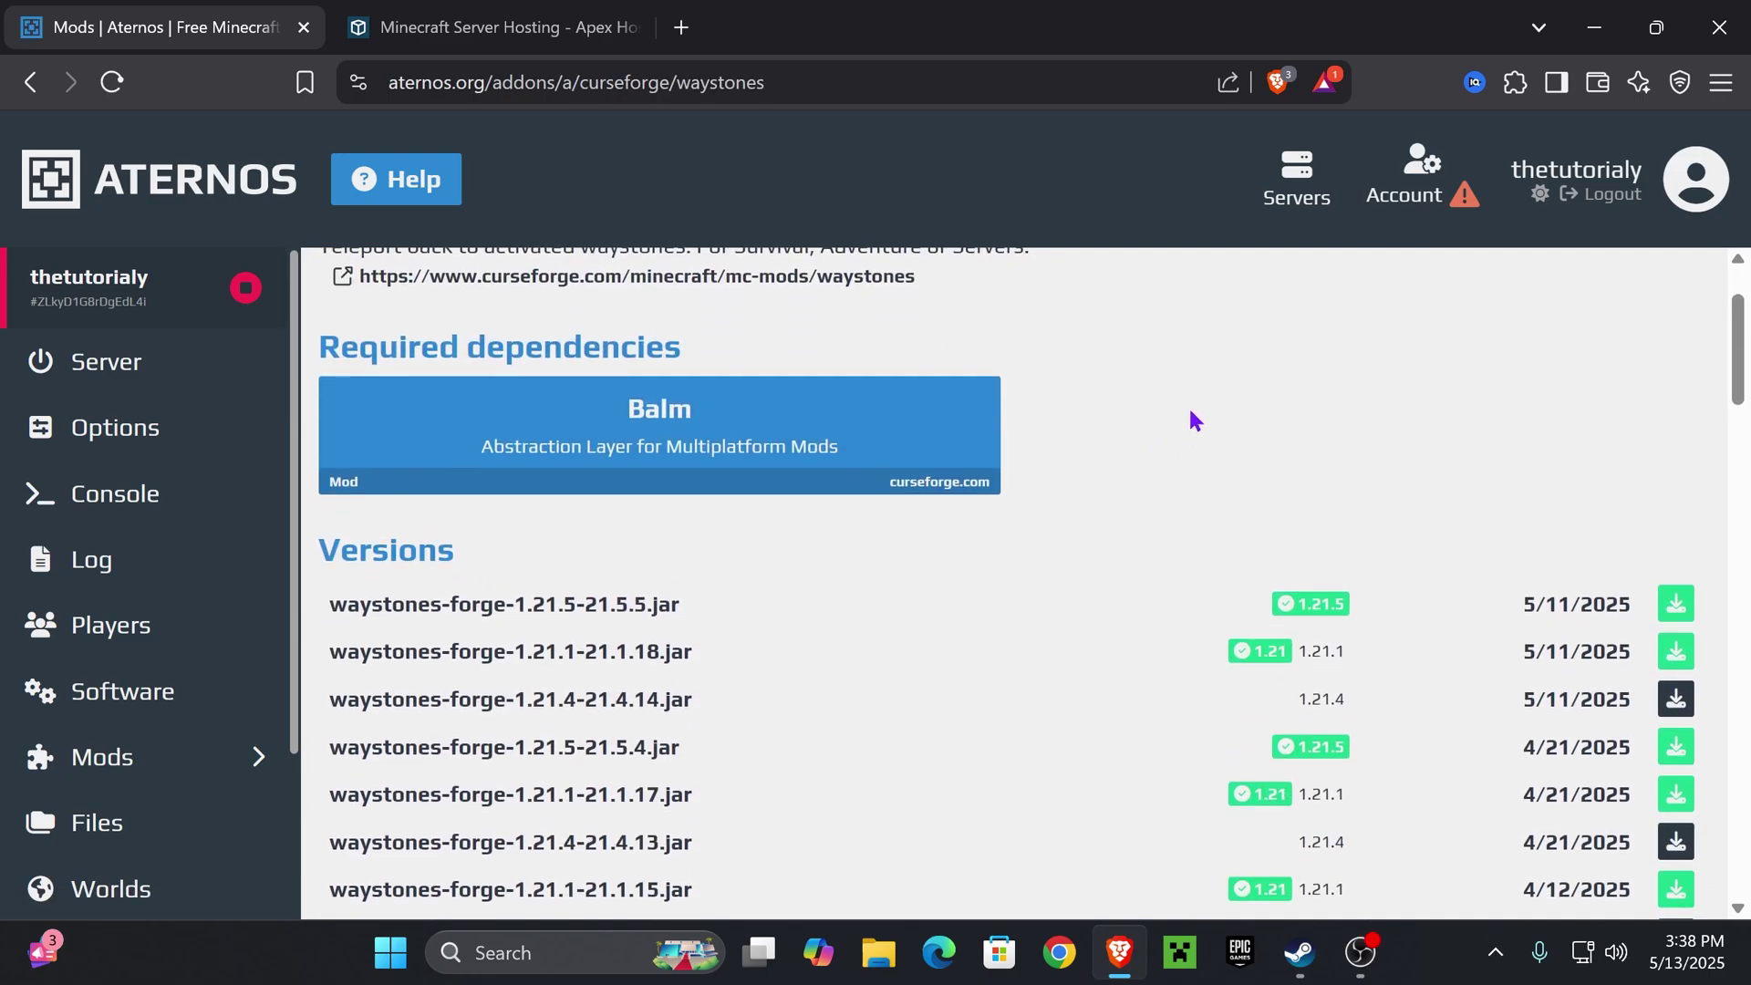
scroll(1194, 420, down, 2)
drag(1282, 464, 1352, 470)
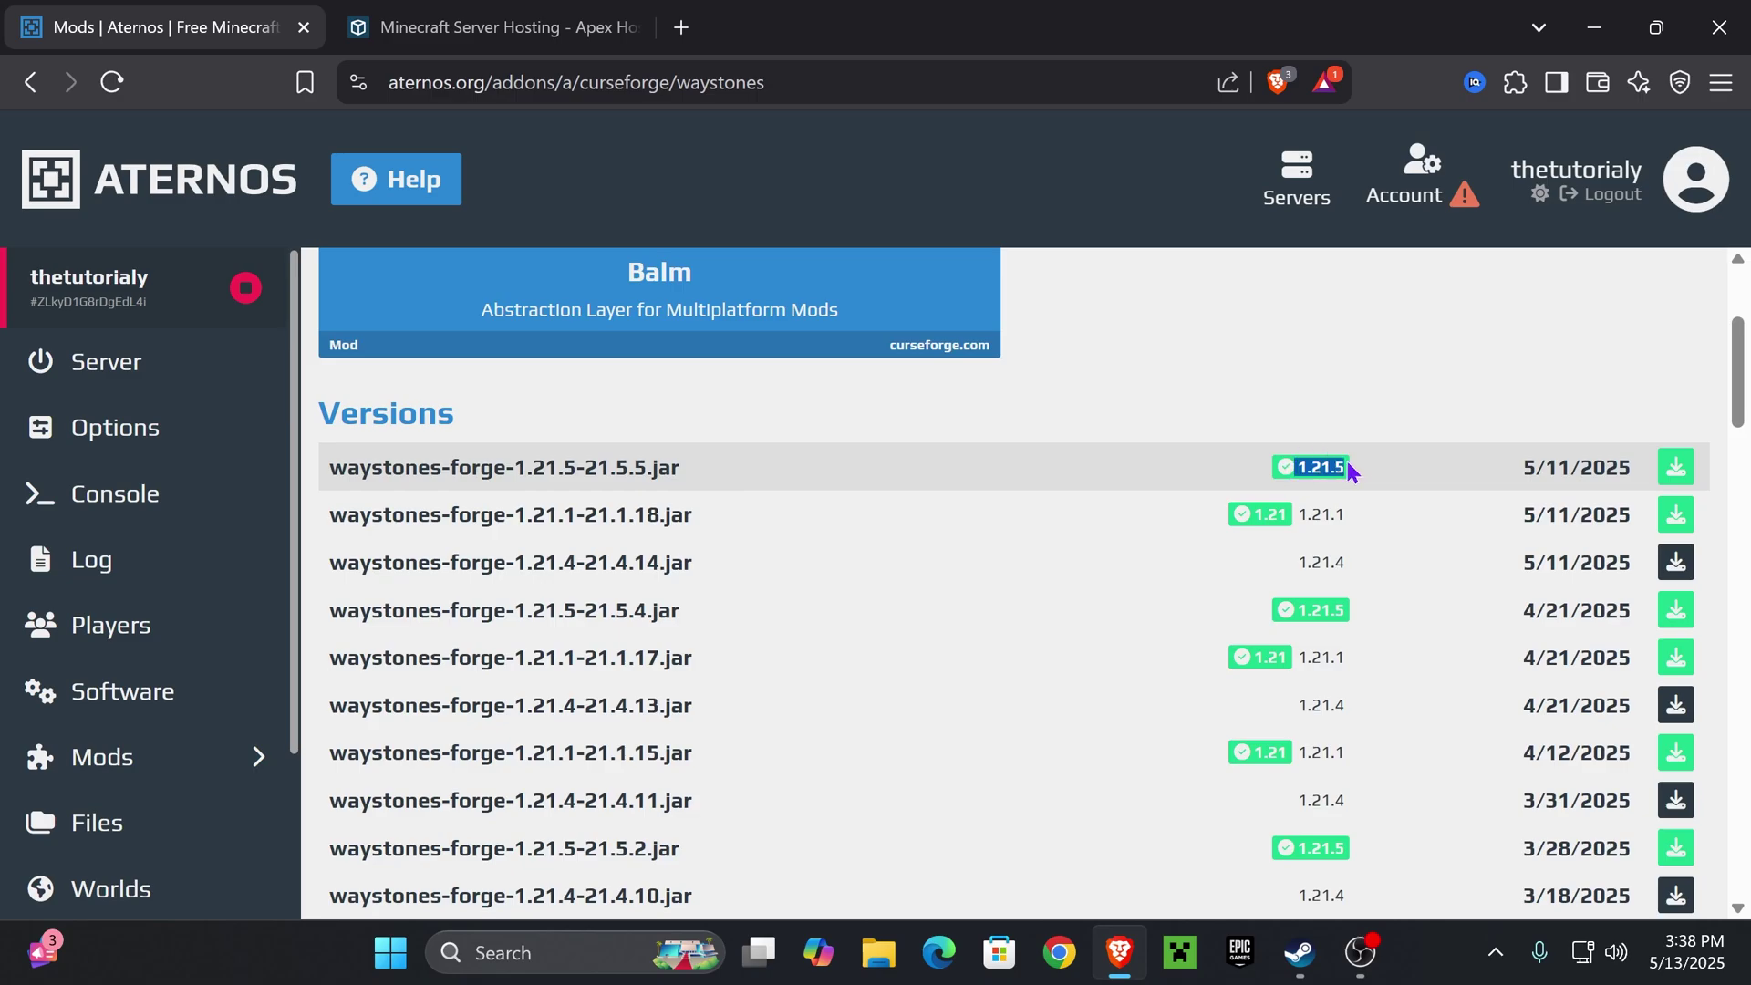
scroll(1350, 420, down, 4)
scroll(1349, 438, up, 4)
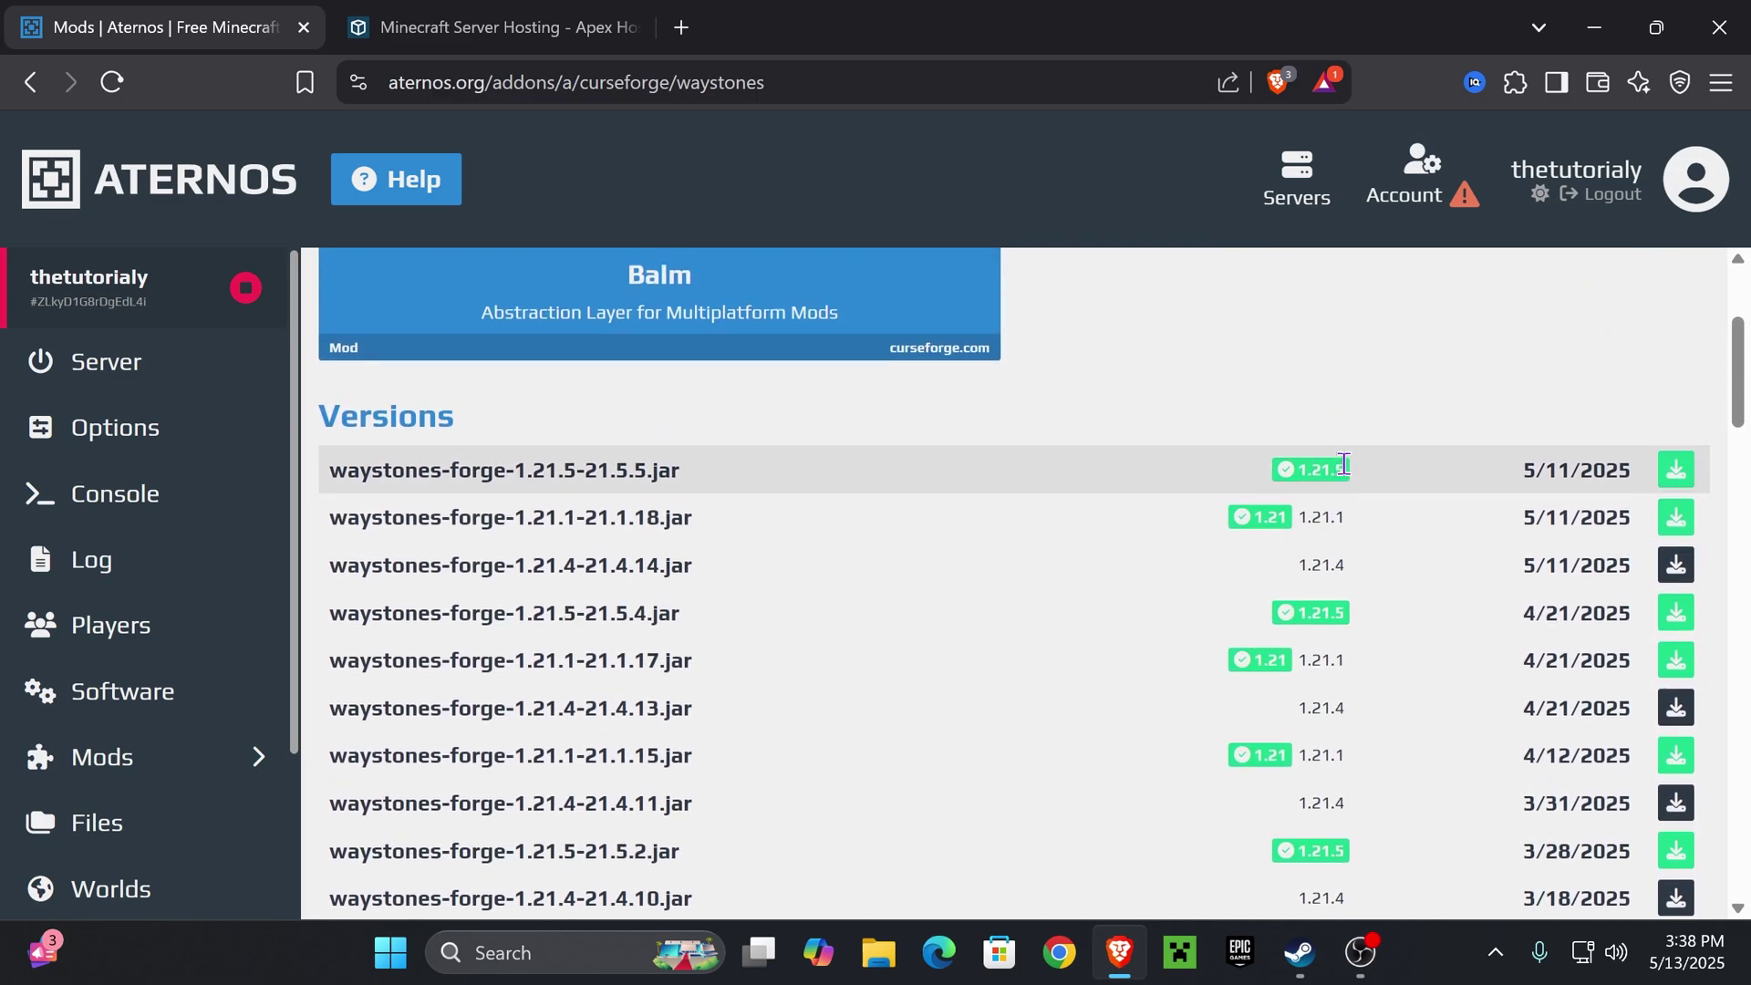
scroll(1341, 469, up, 2)
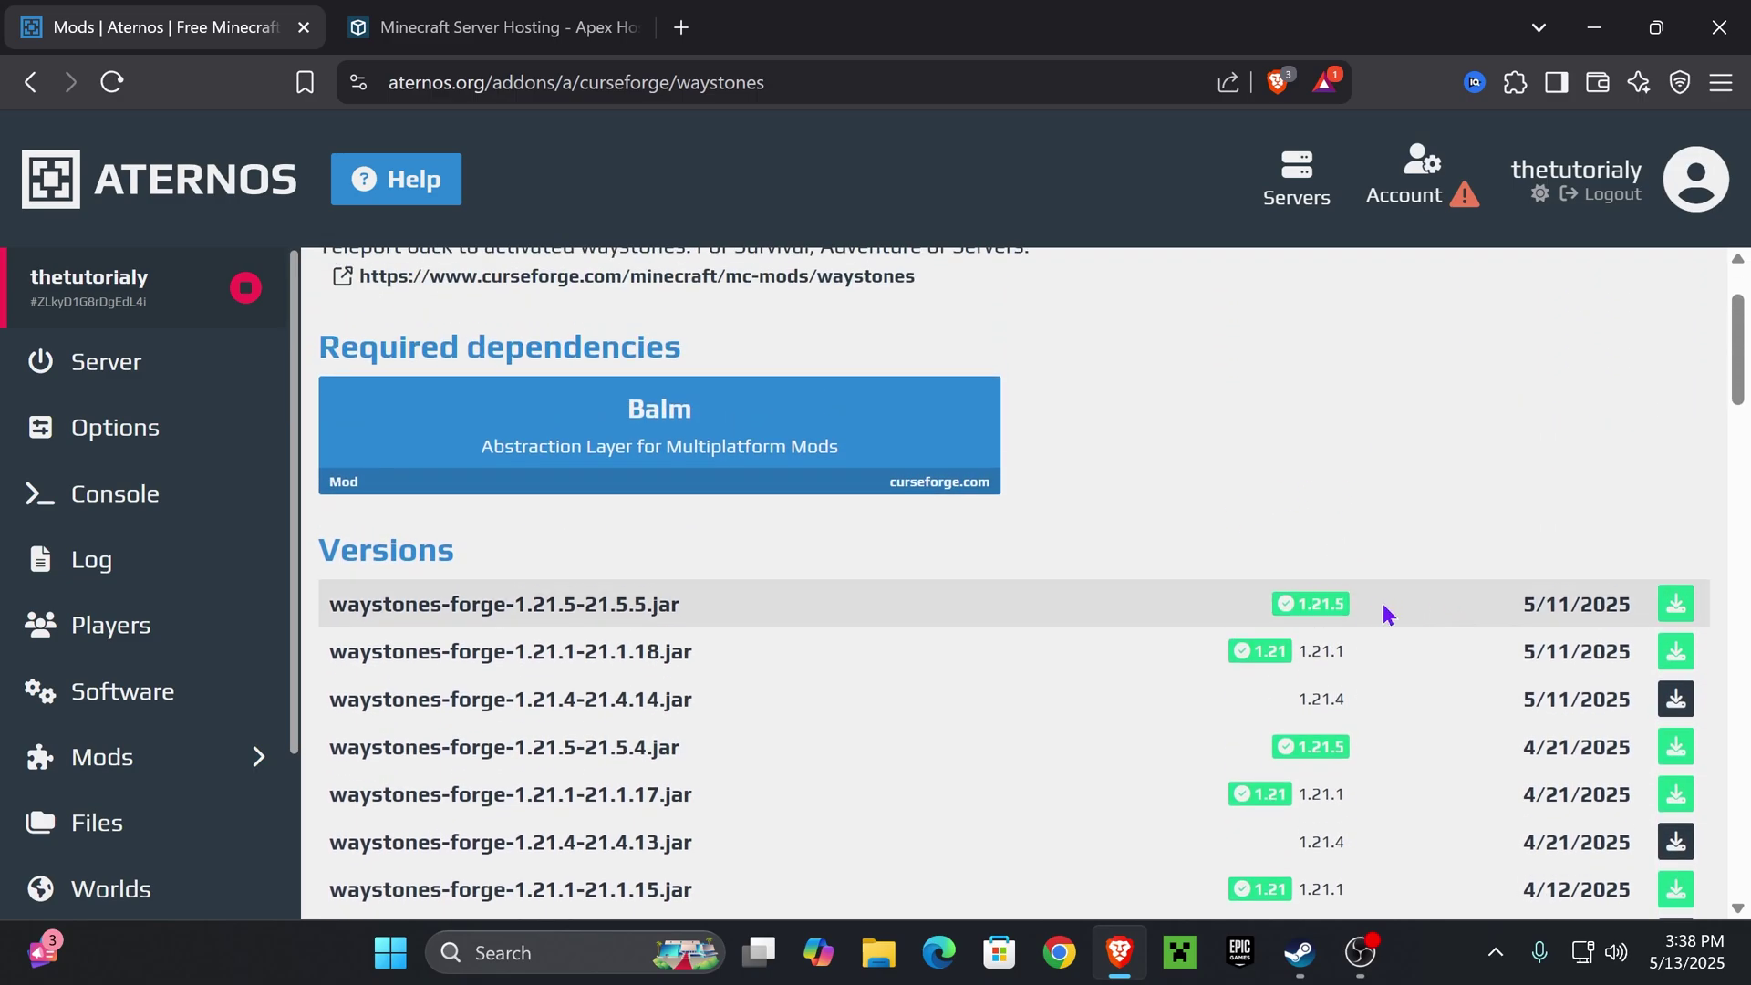
click(1678, 608)
Open the required Balm dependency page from the Waystones mod page.
scroll(1063, 457, up, 2)
drag(692, 484, 419, 478)
click(490, 473)
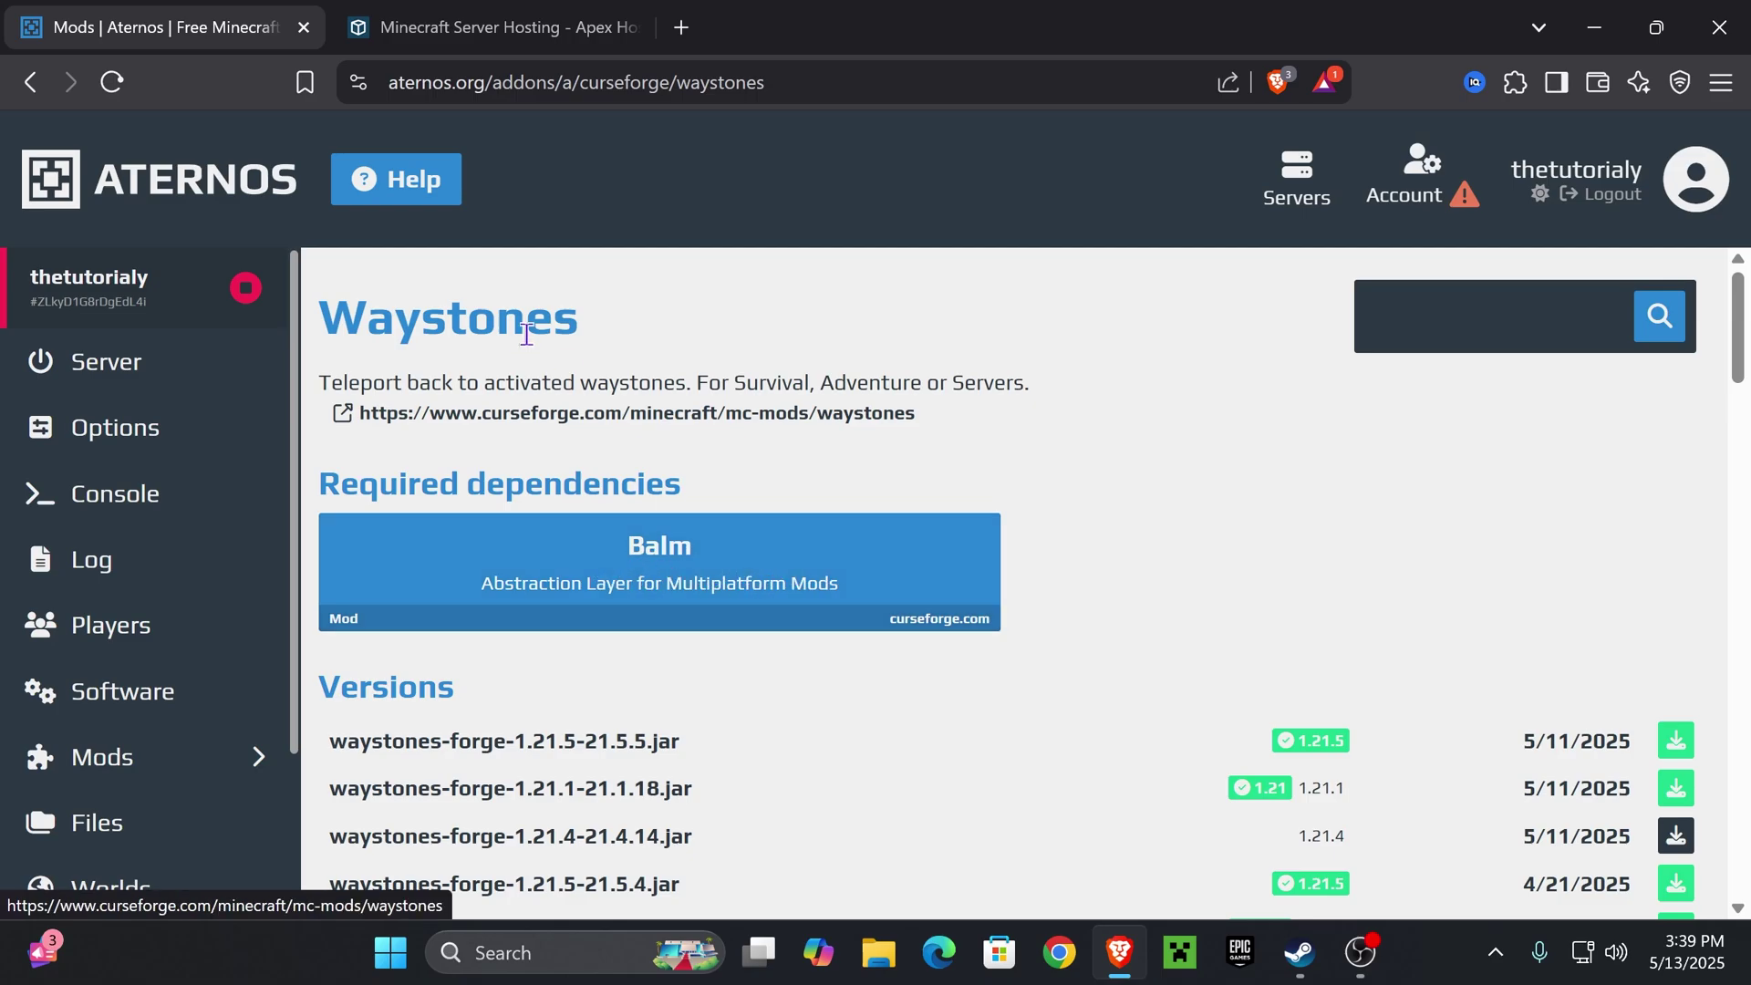
drag(575, 321, 321, 316)
click(351, 315)
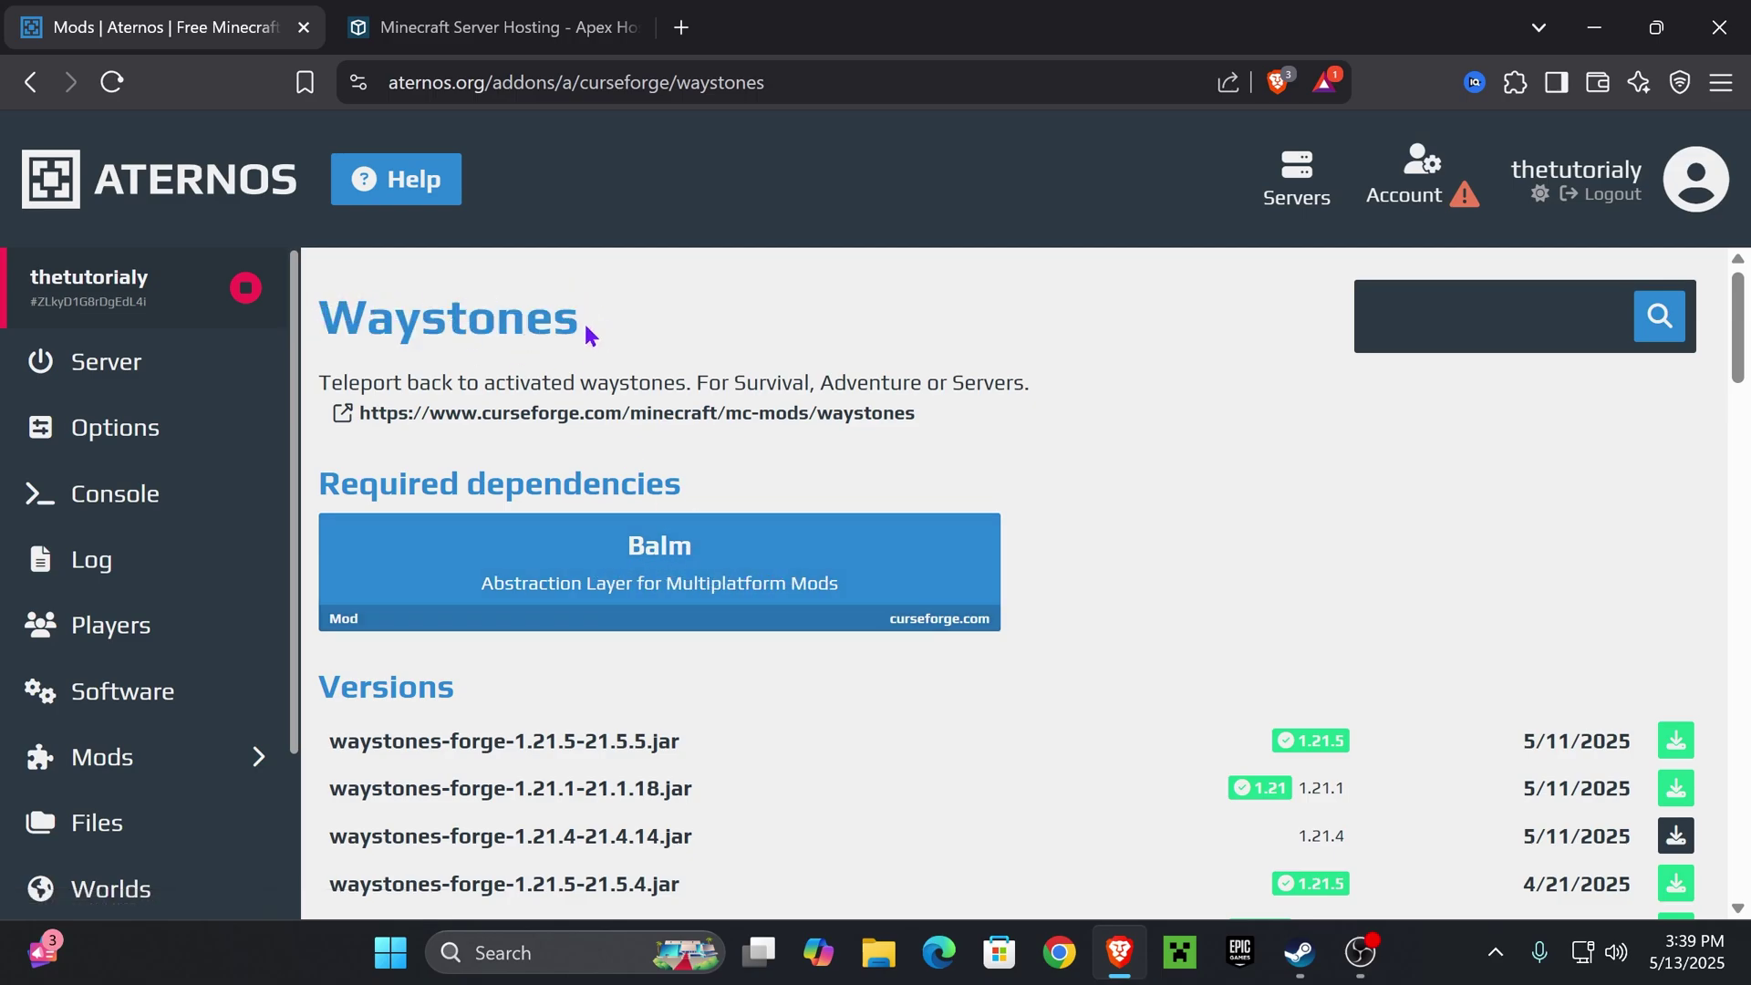
drag(587, 326, 387, 319)
click(408, 324)
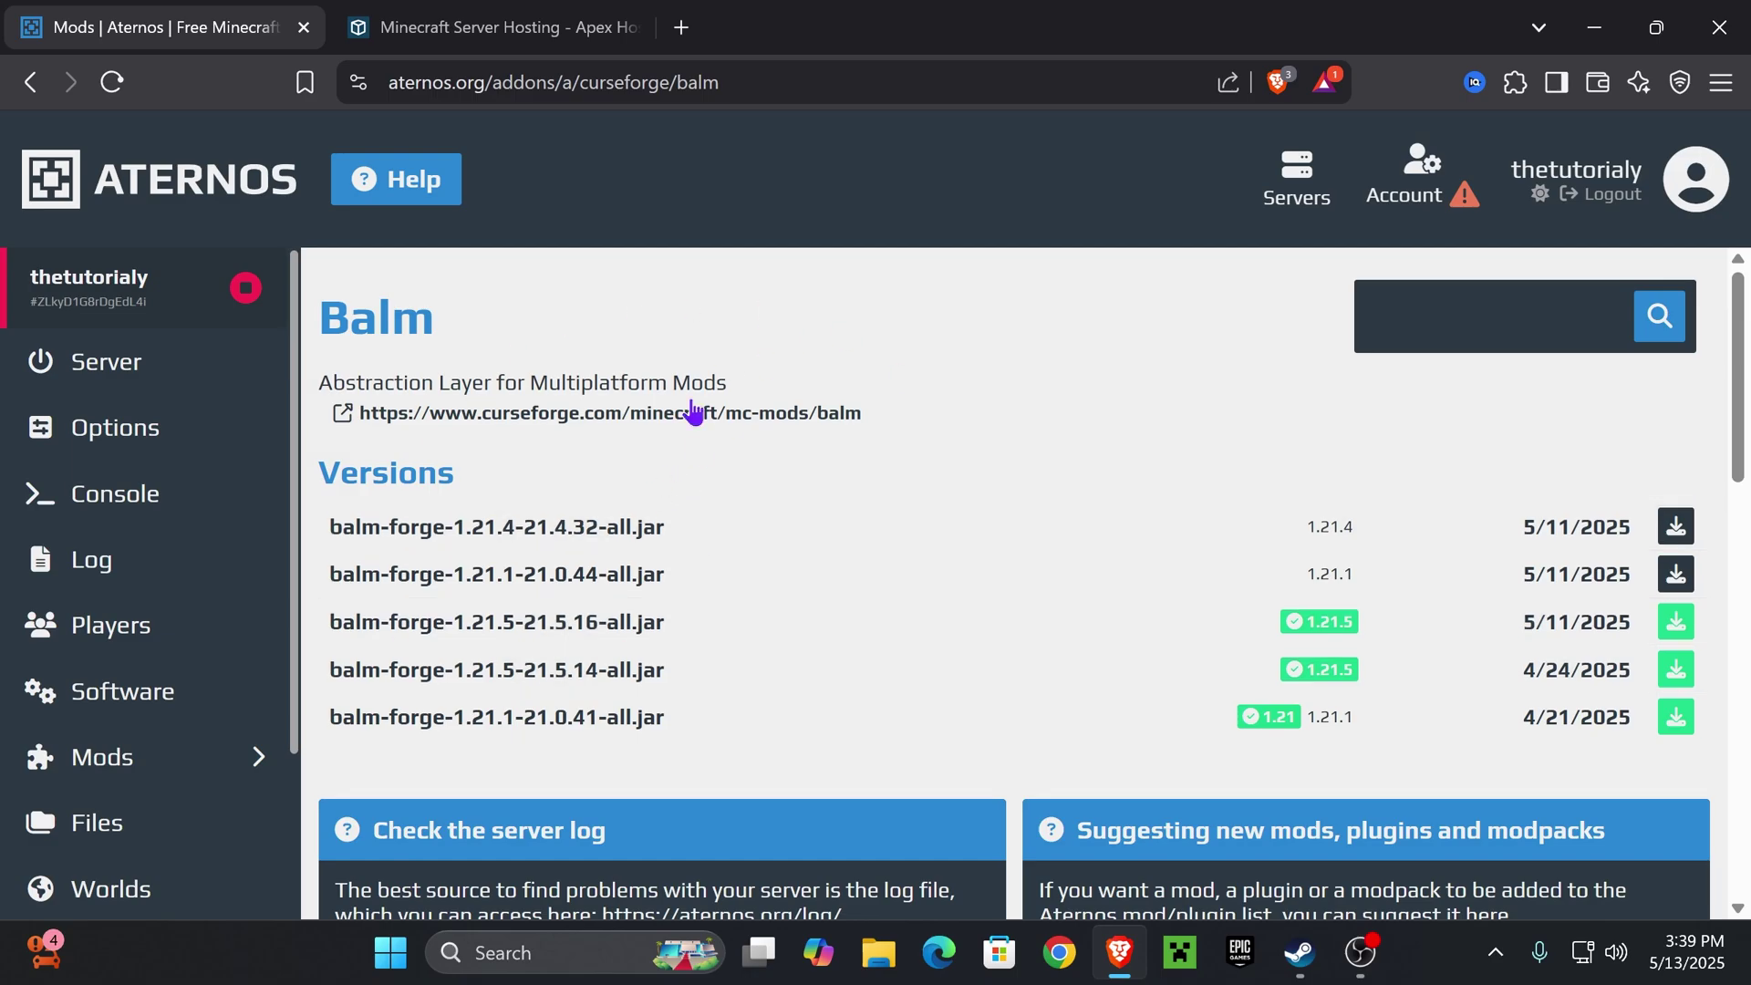
scroll(778, 495, down, 2)
scroll(743, 524, up, 2)
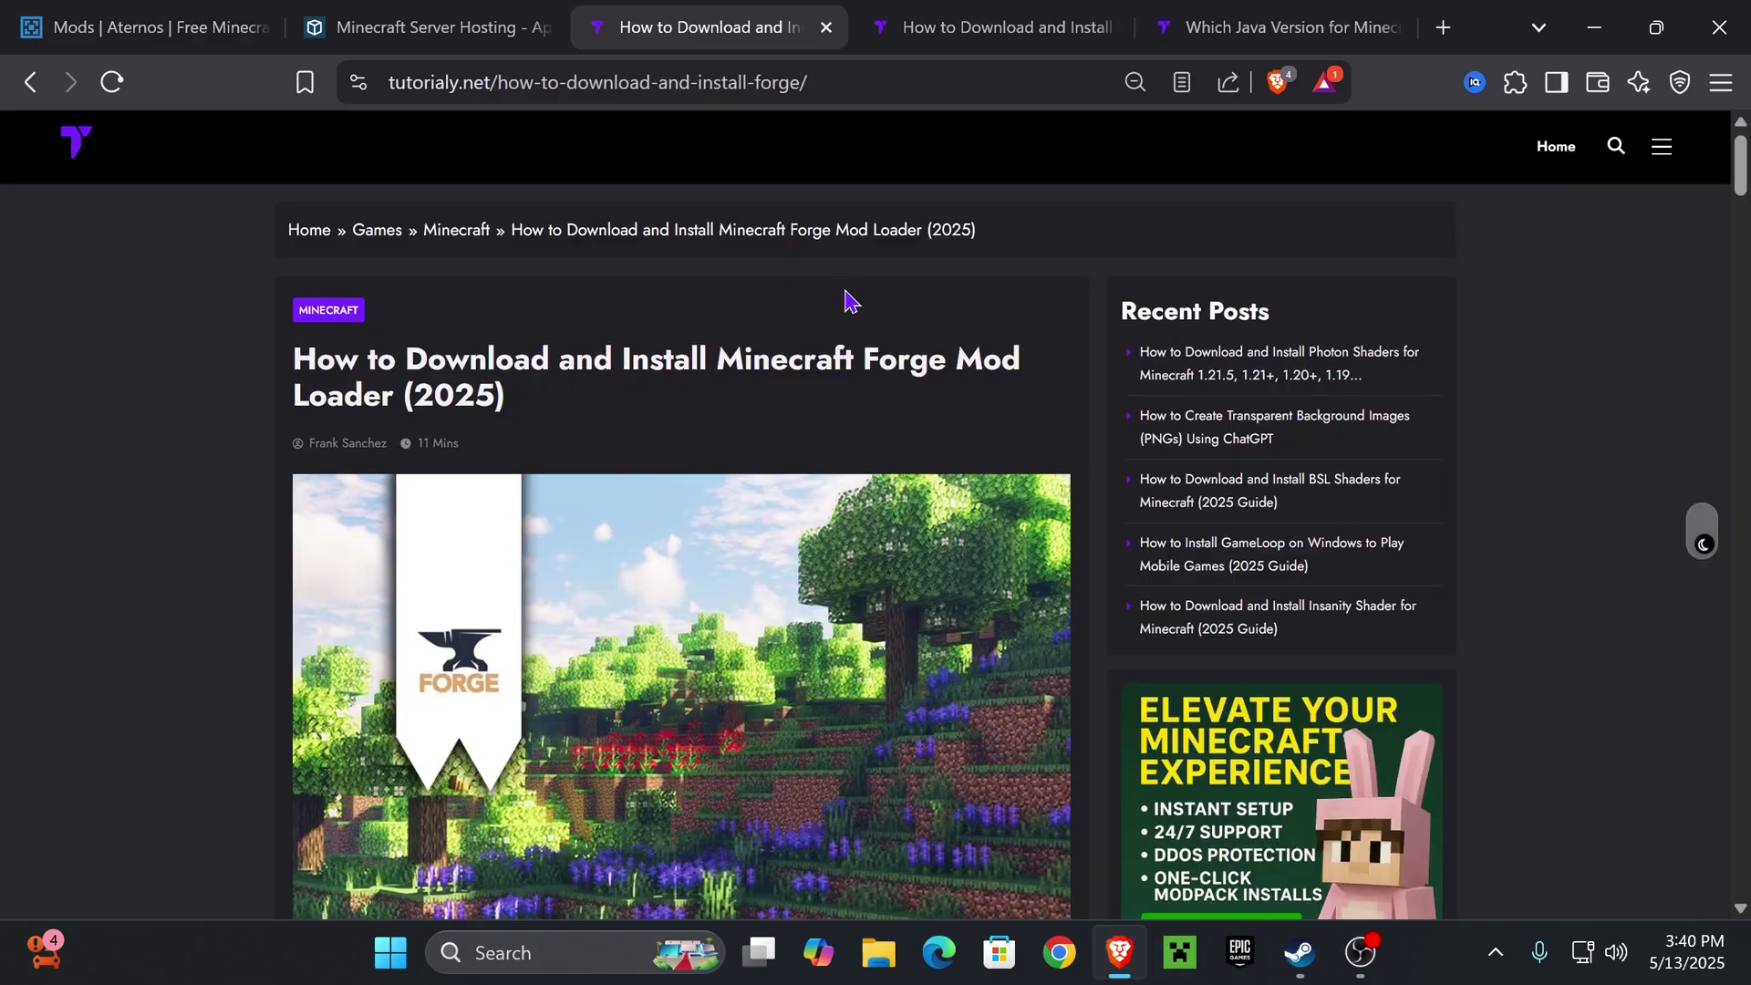
Scroll through the Balm version list, including balm-forge-1.21.5-21.5.16-all.jar.
scroll(1029, 376, down, 8)
scroll(1028, 376, down, 10)
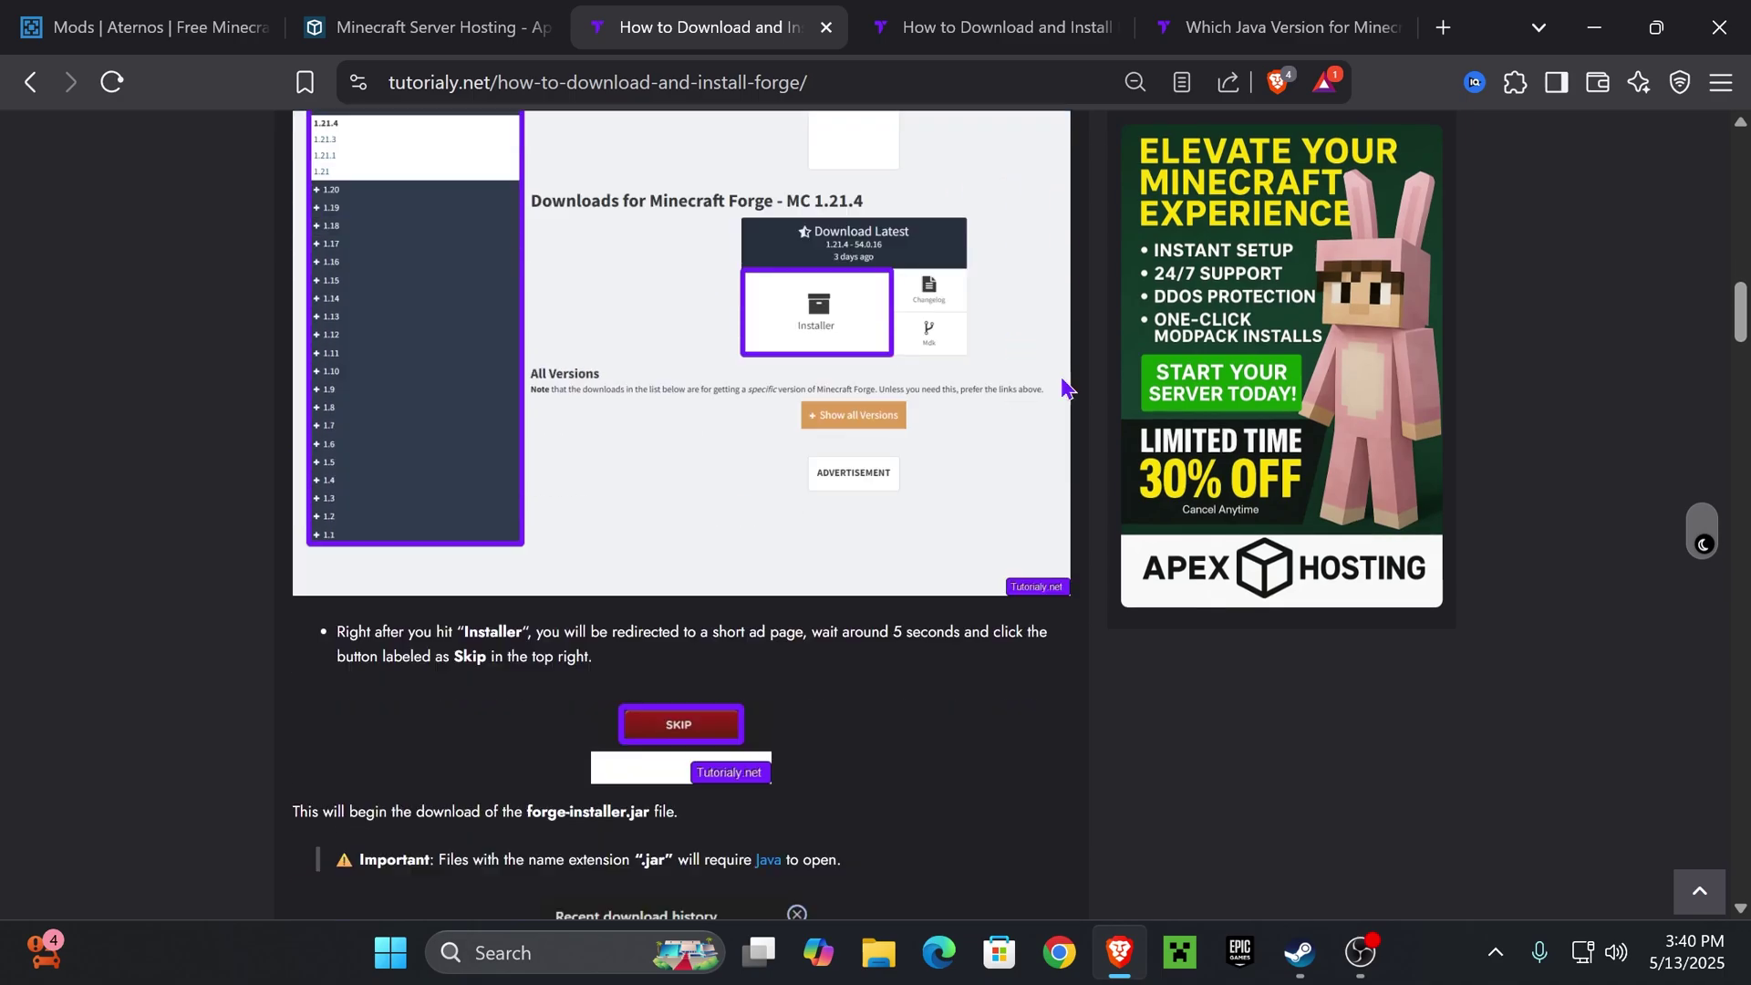
scroll(781, 401, up, 5)
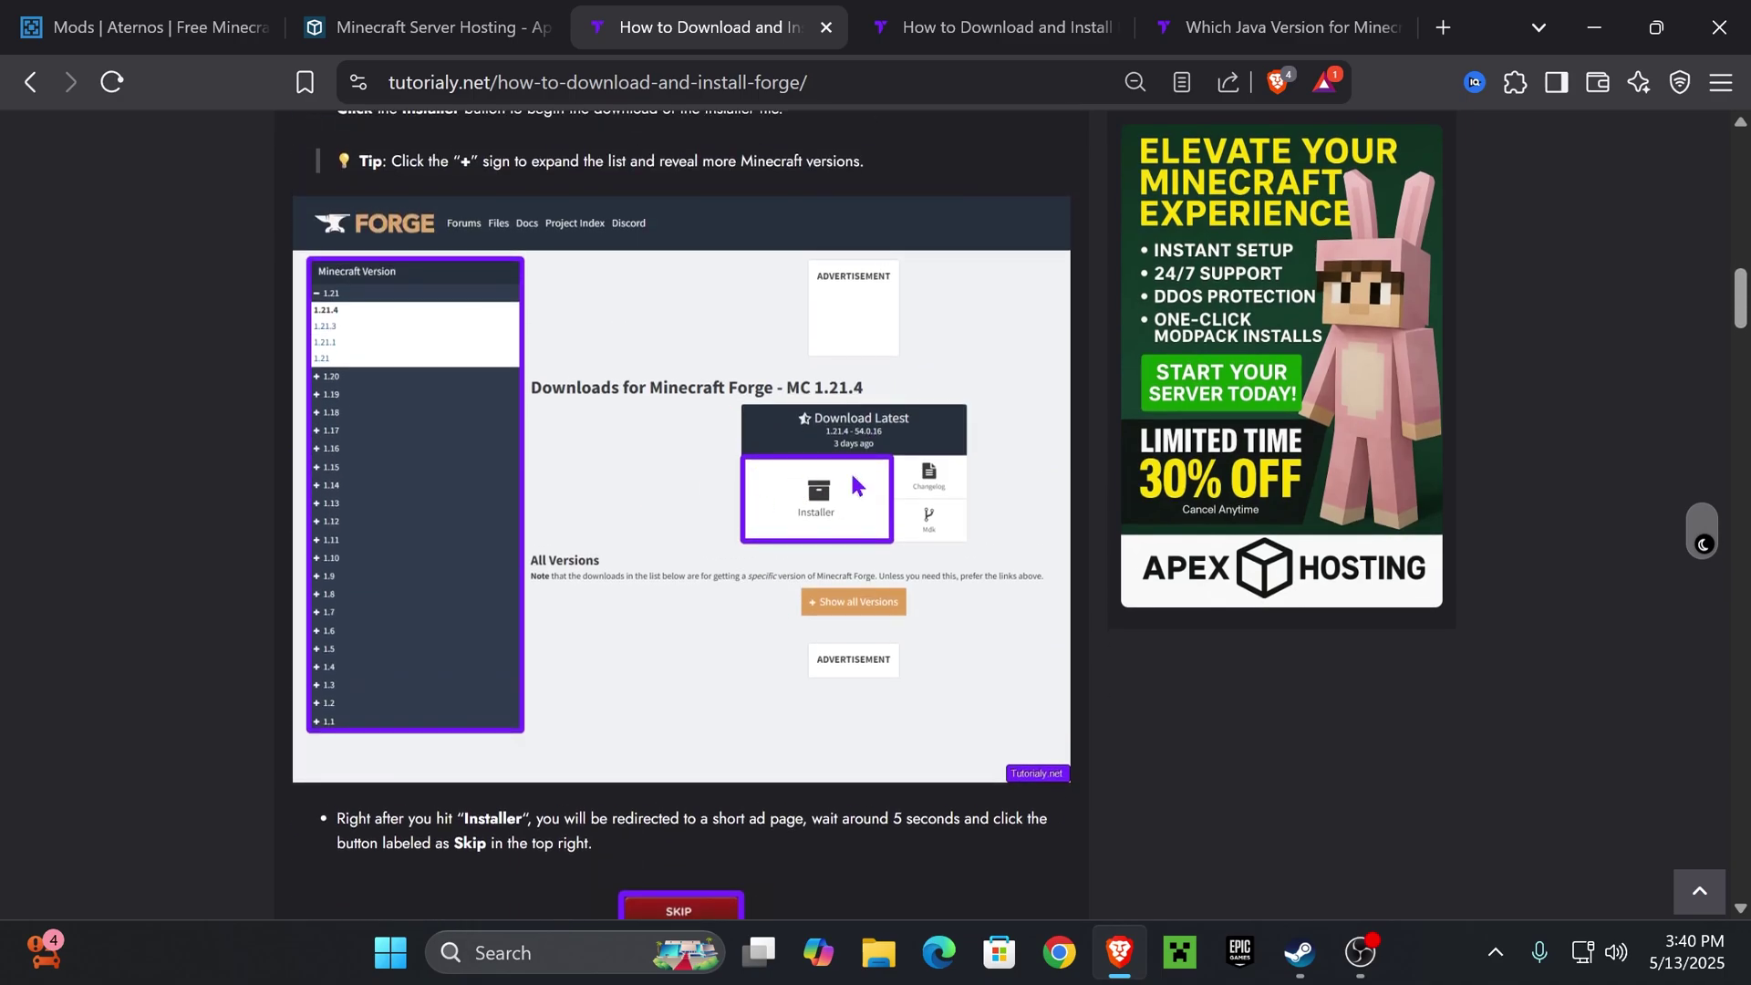
scroll(856, 485, down, 3)
scroll(902, 429, up, 2)
scroll(945, 367, up, 2)
scroll(857, 437, up, 2)
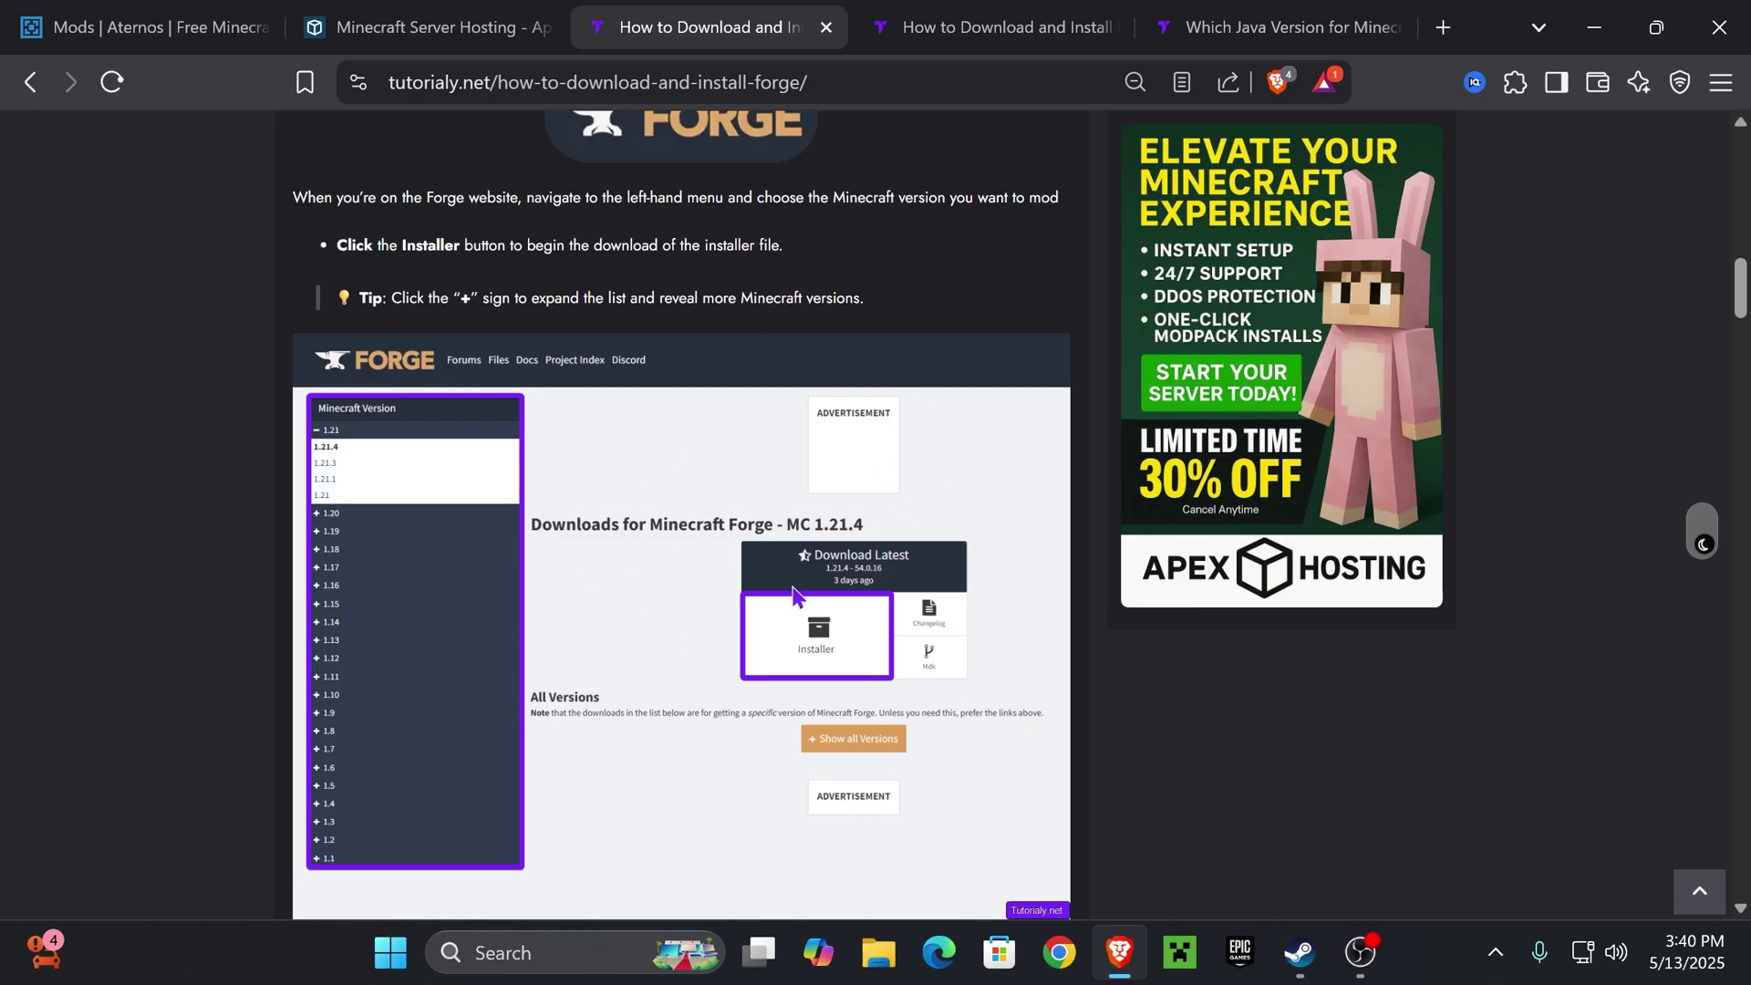
scroll(875, 355, down, 10)
scroll(712, 410, up, 5)
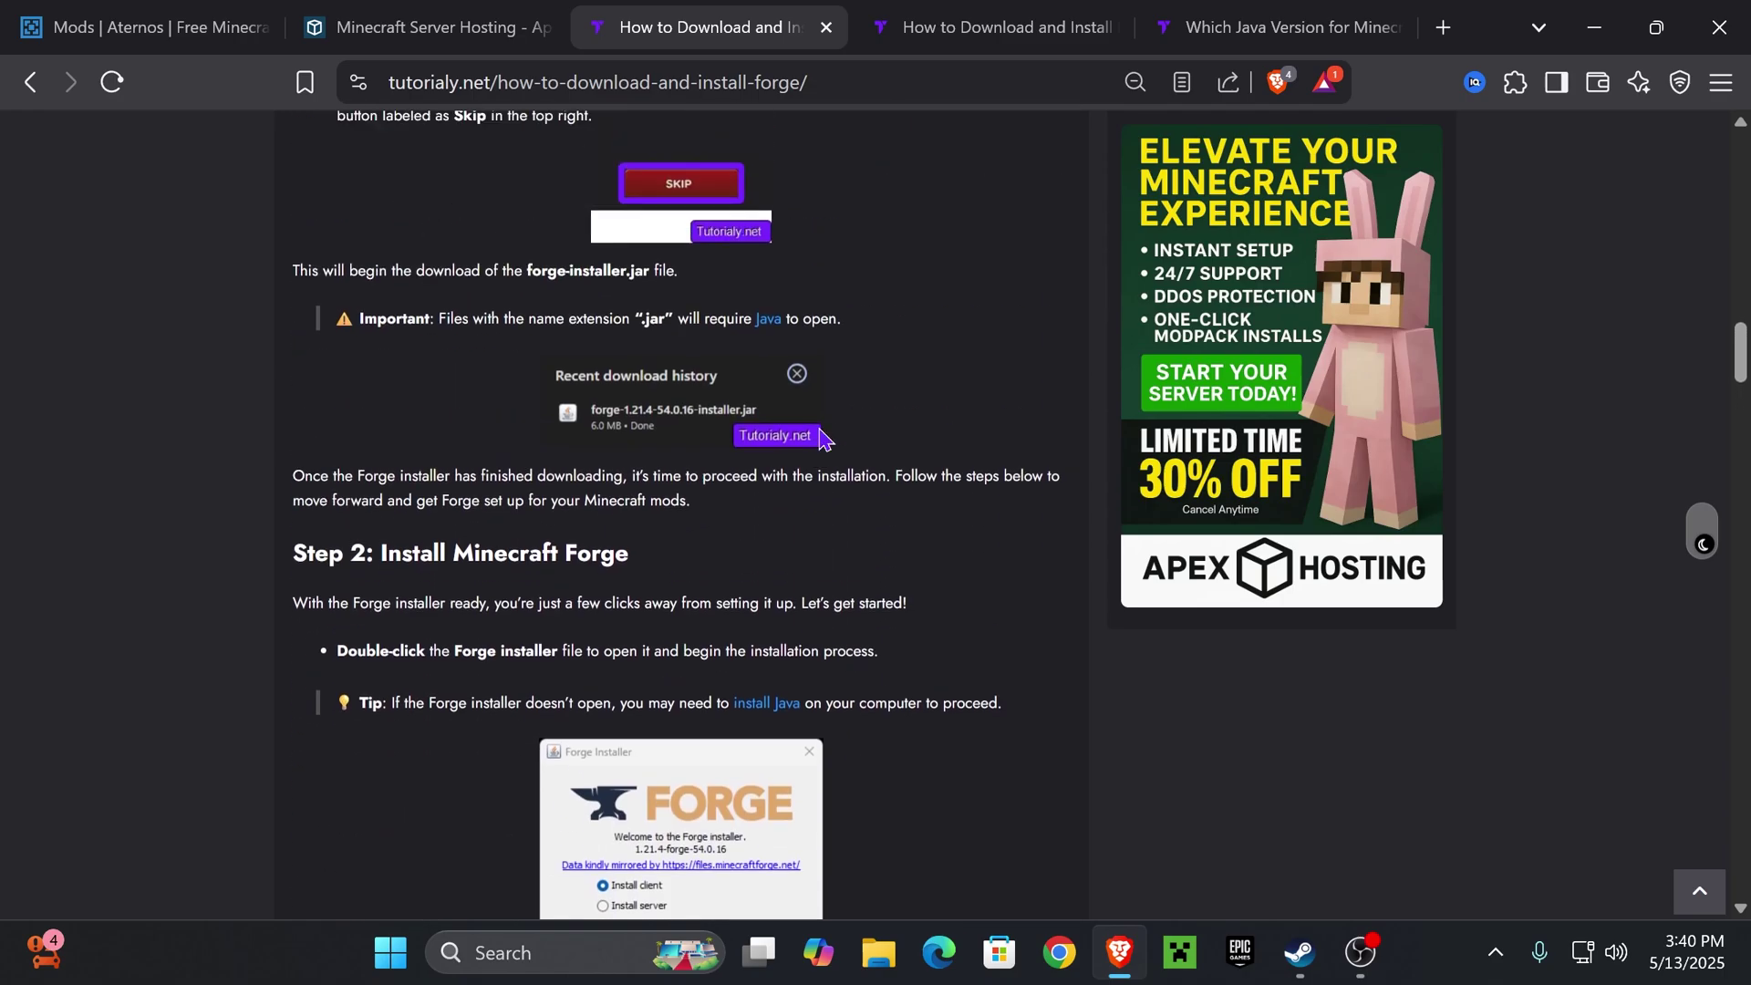
scroll(676, 401, up, 5)
Switch between the Aternos, Fabric article and Forge article tabs, ending on the Forge article.
click(151, 27)
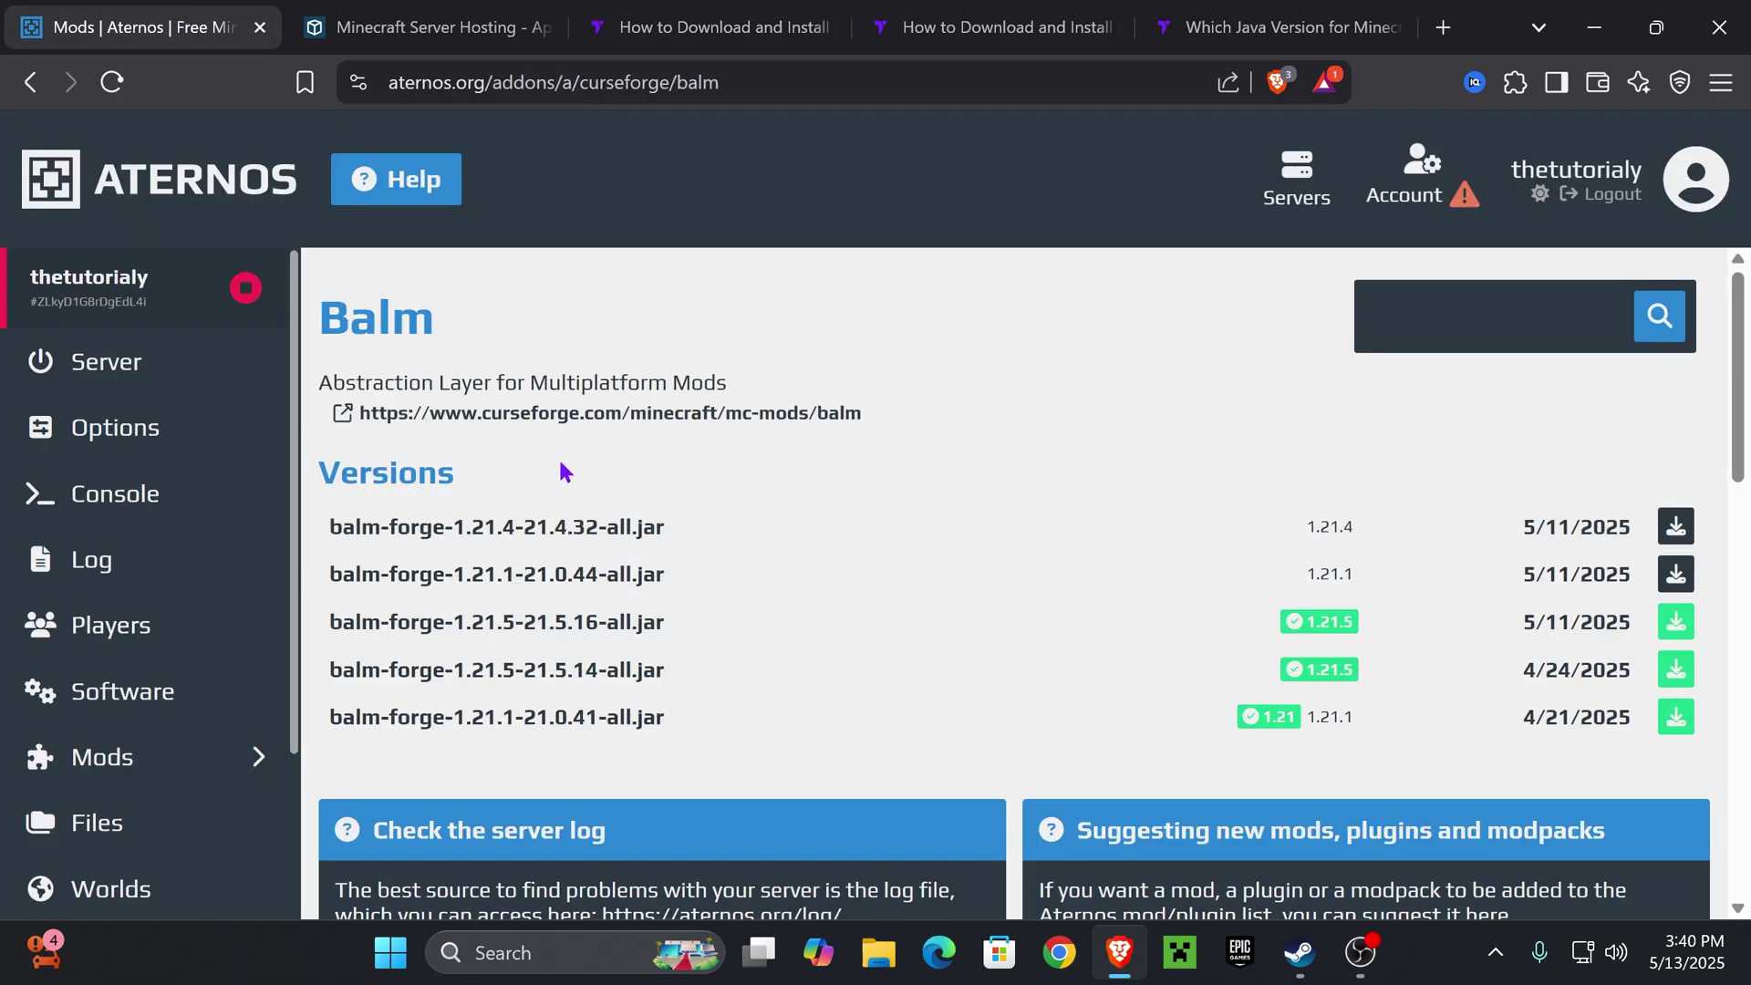
click(628, 26)
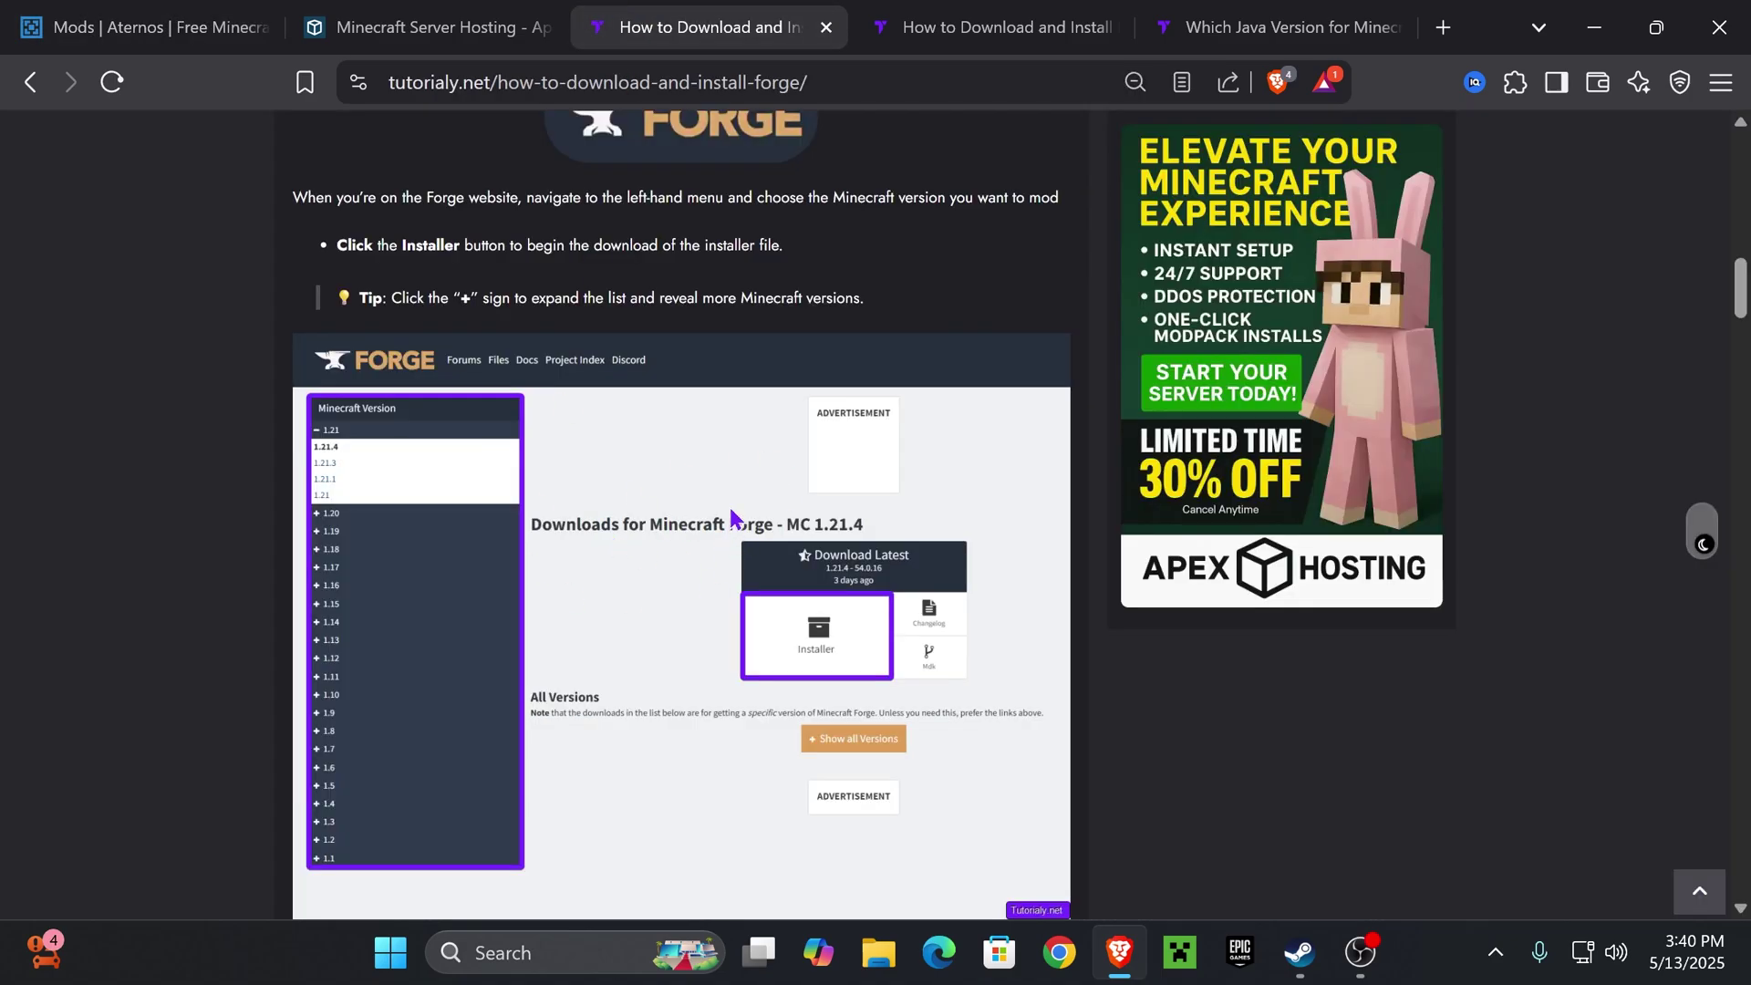
scroll(732, 516, down, 2)
click(950, 25)
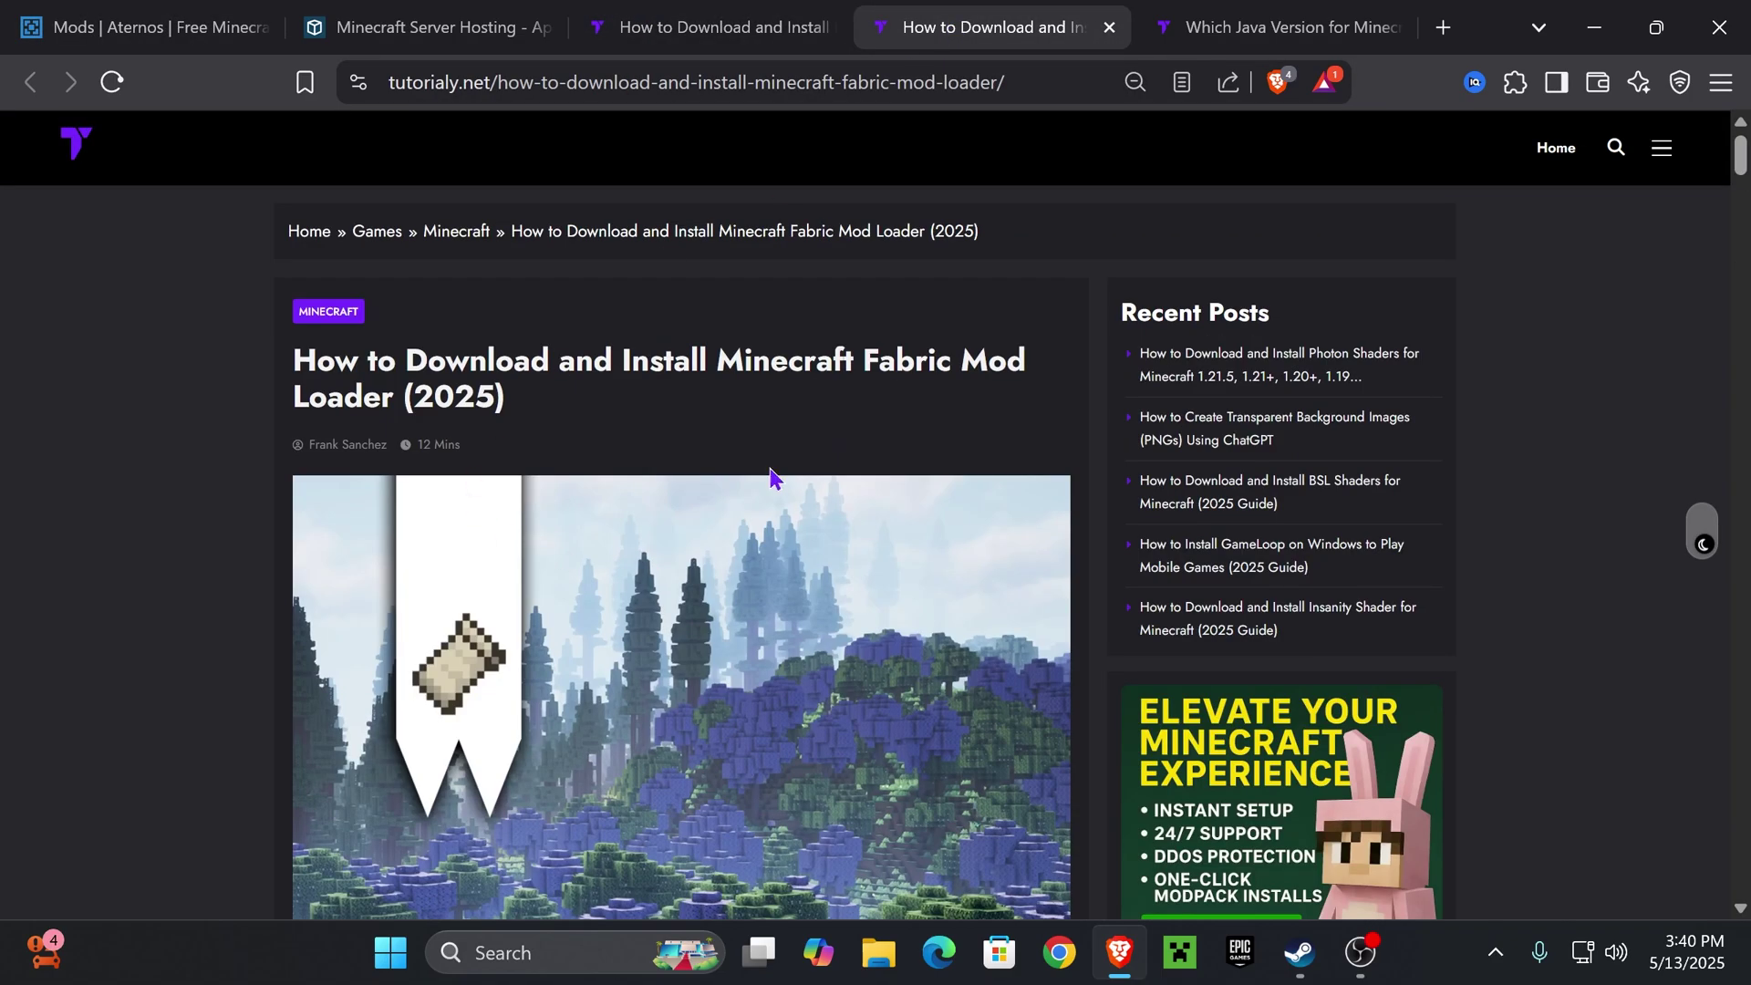
scroll(784, 437, down, 5)
scroll(793, 442, down, 20)
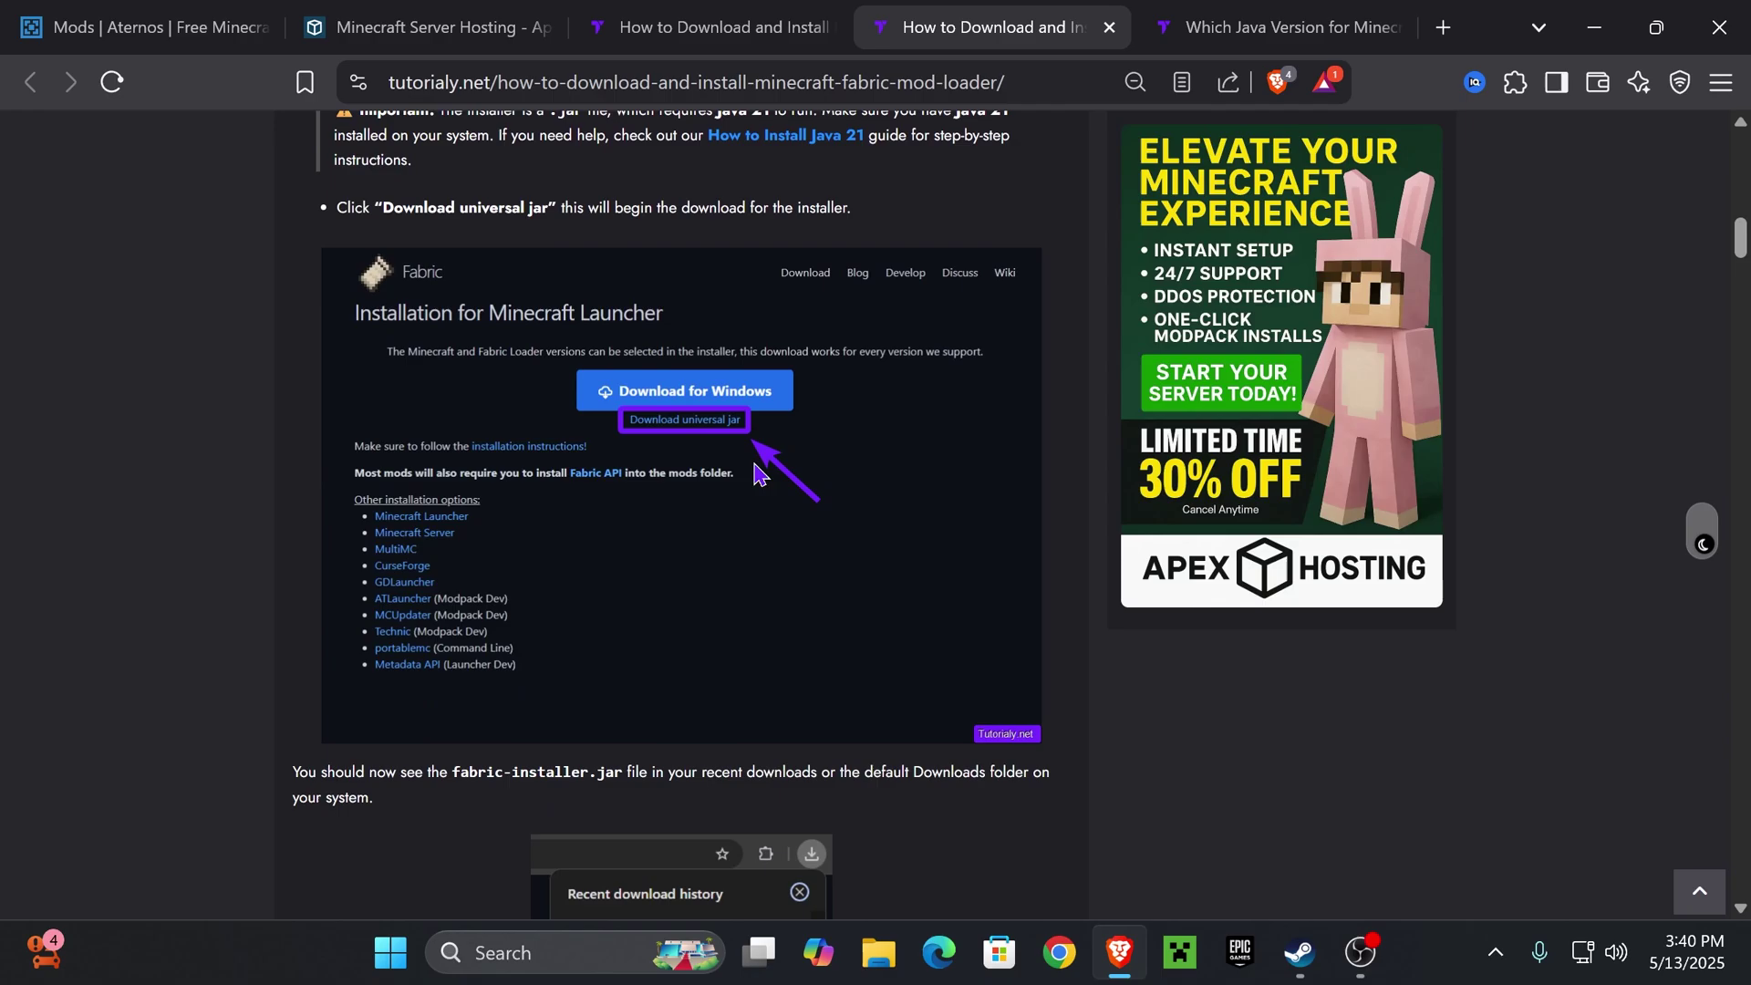
scroll(821, 479, up, 20)
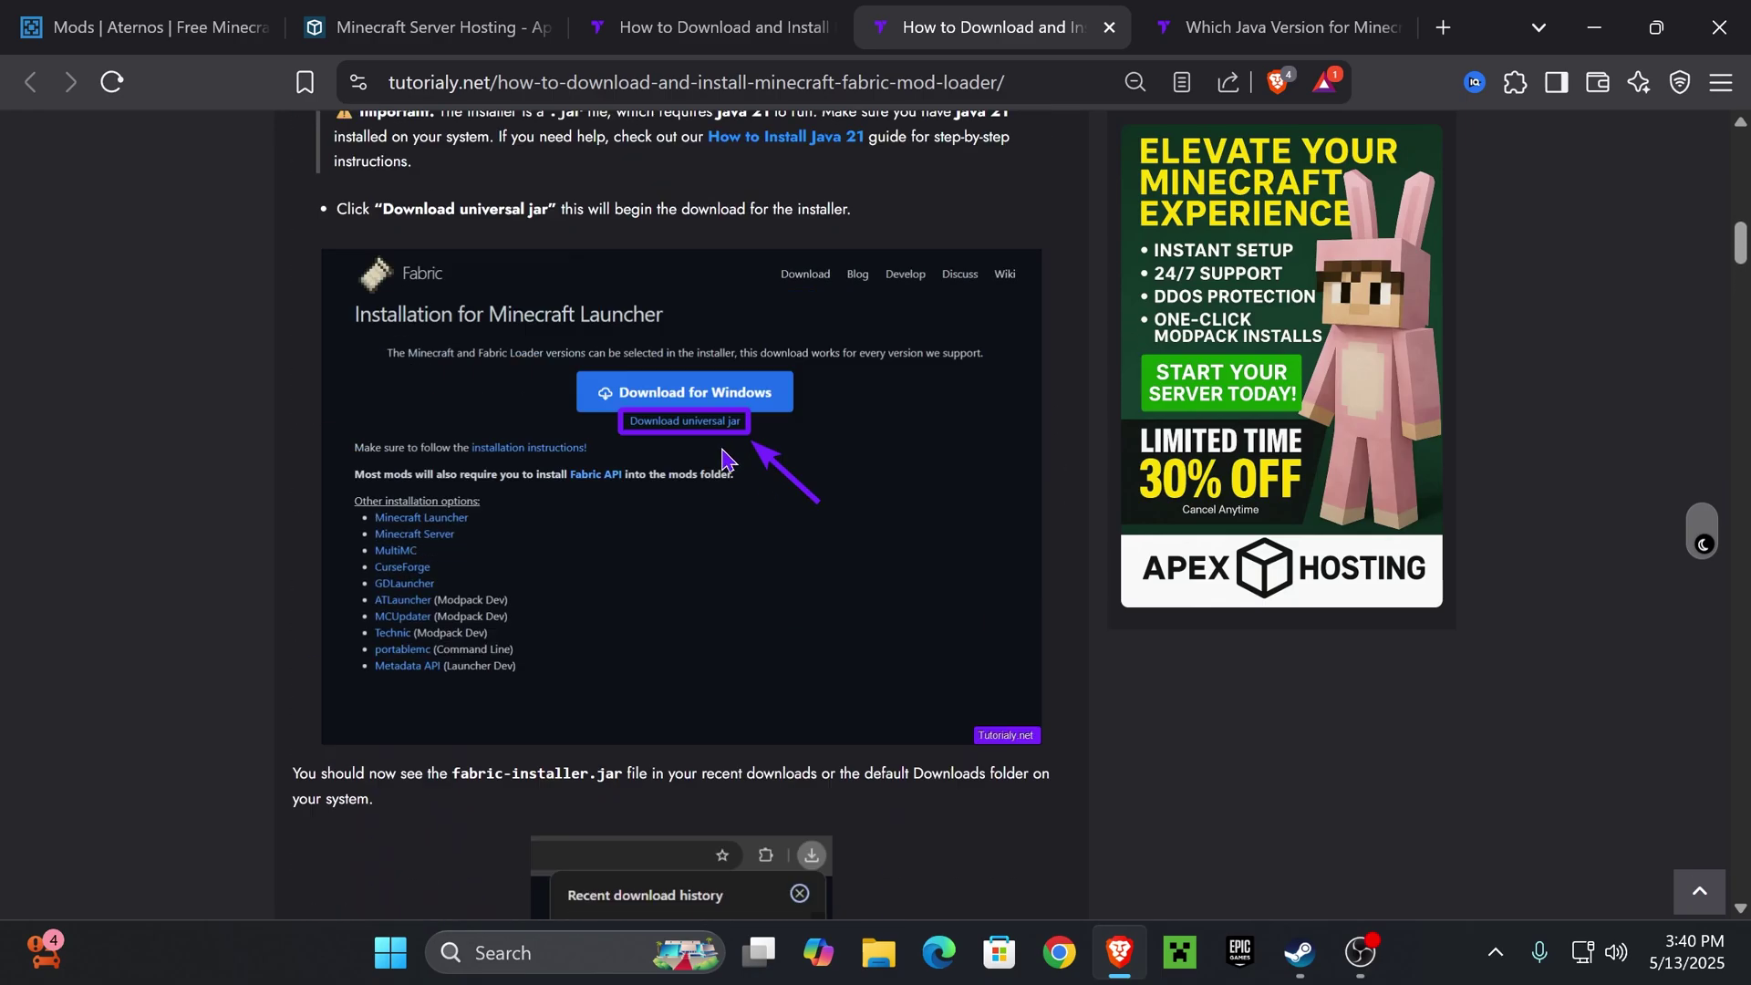
key(ctrl+shift+Tab)
key(ctrl+Tab)
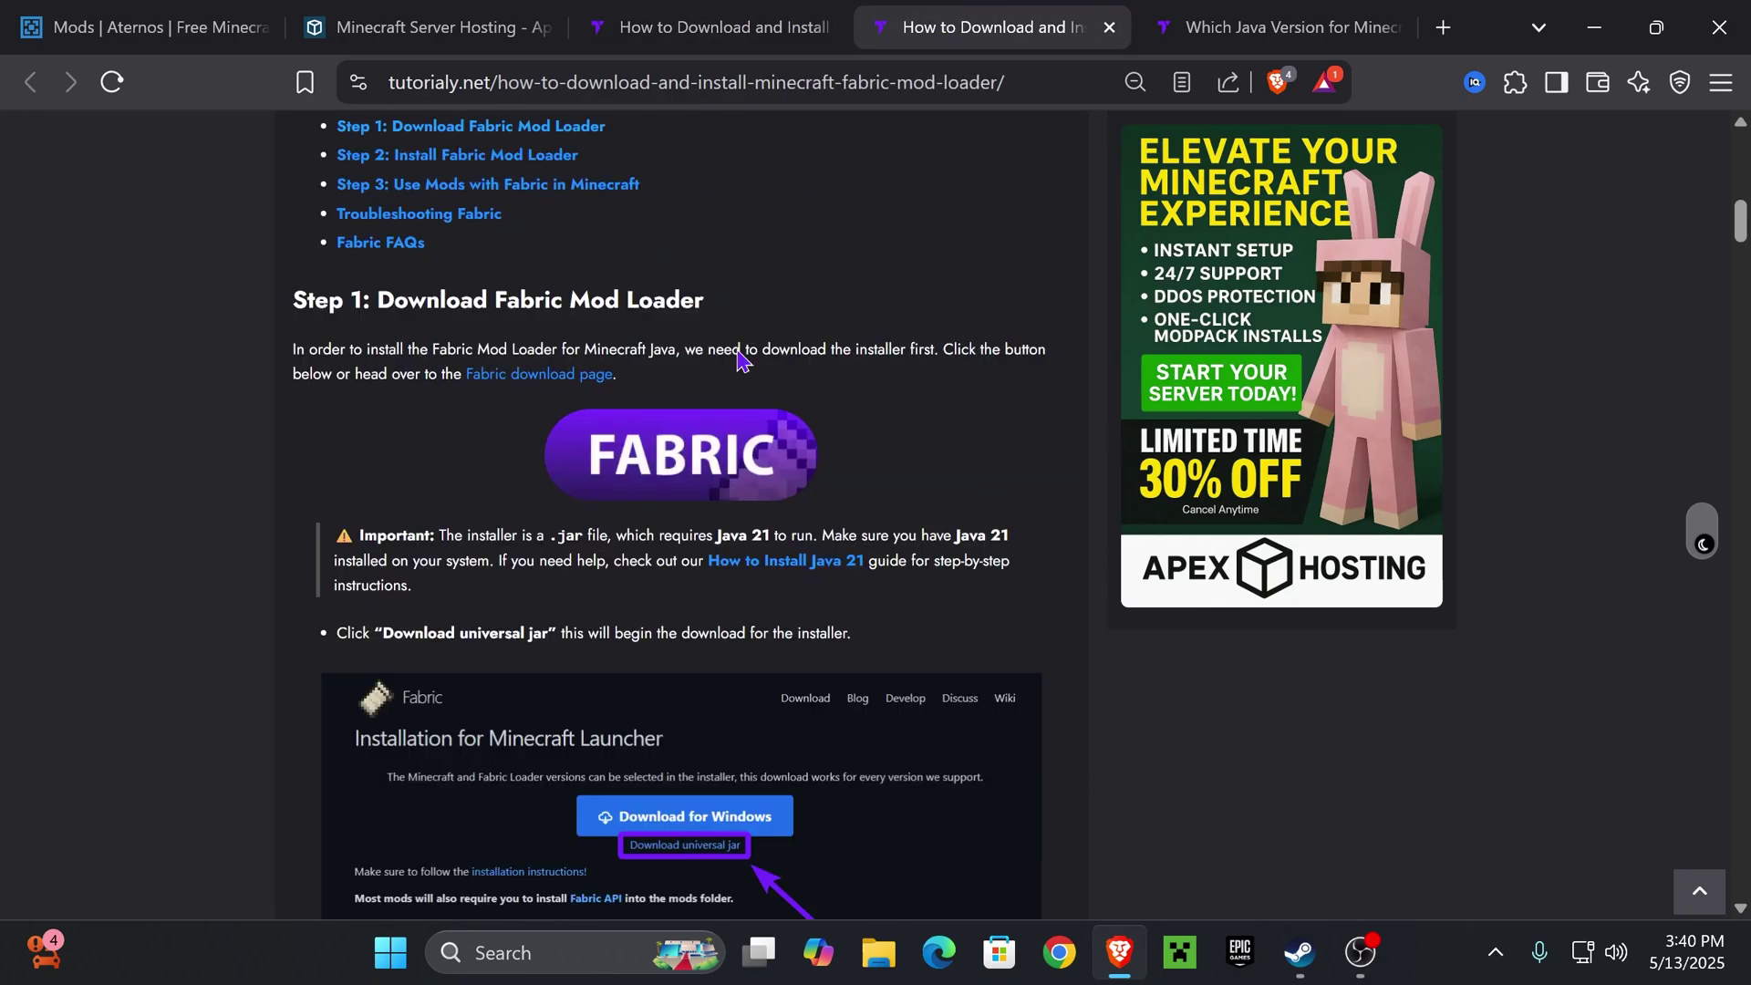
scroll(793, 489, up, 4)
key(ctrl+shift+Tab)
Jump to 'Step 1: Download Minecraft Forge' and open the official Forge downloads site.
scroll(644, 440, up, 5)
scroll(643, 441, up, 5)
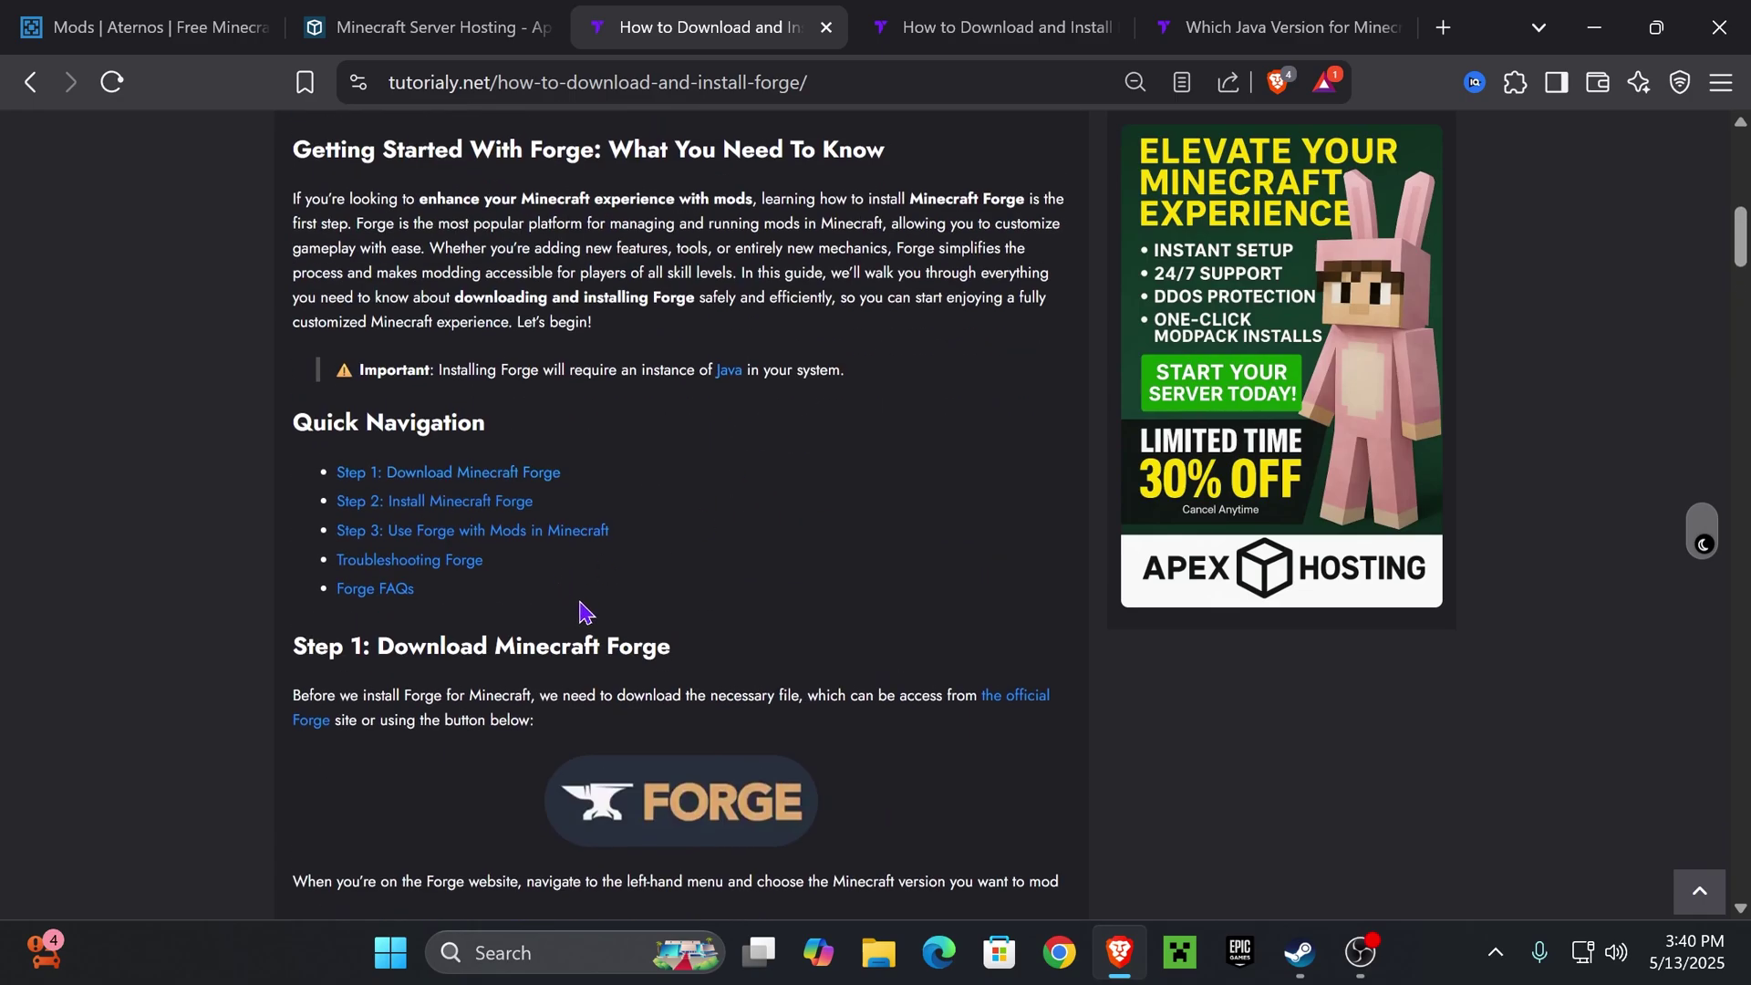
drag(346, 644, 675, 625)
scroll(573, 619, up, 6)
scroll(793, 379, down, 13)
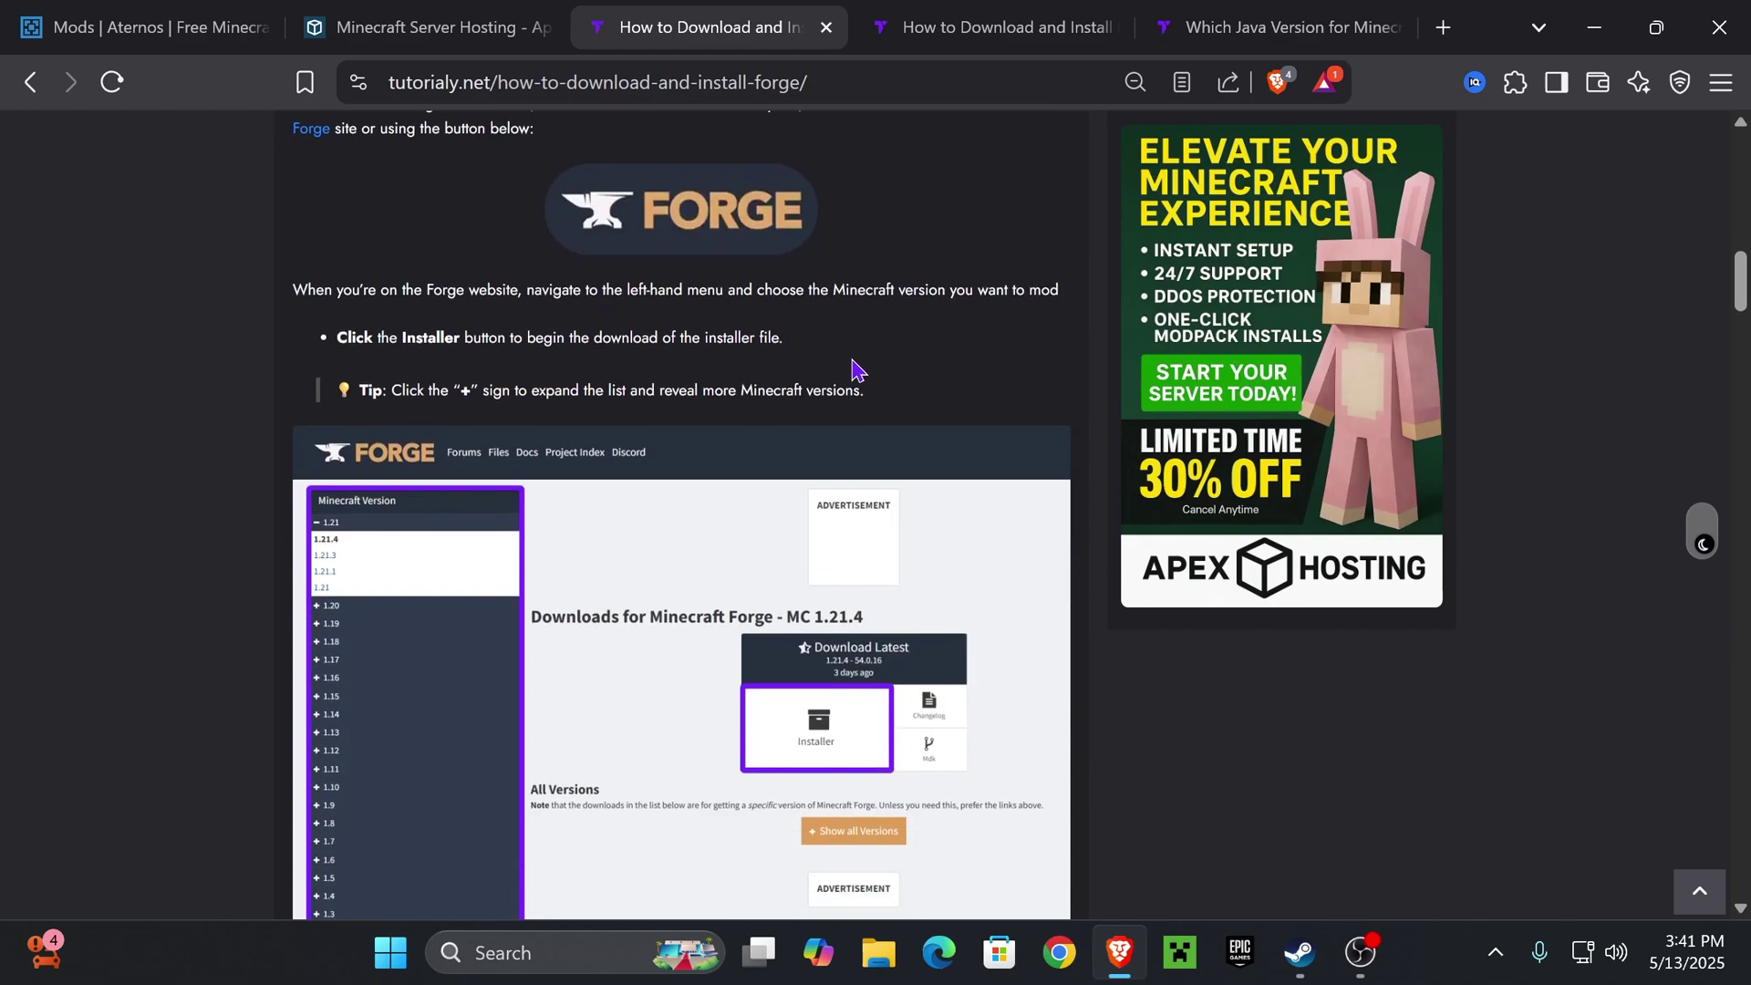
scroll(858, 370, down, 7)
scroll(868, 446, up, 11)
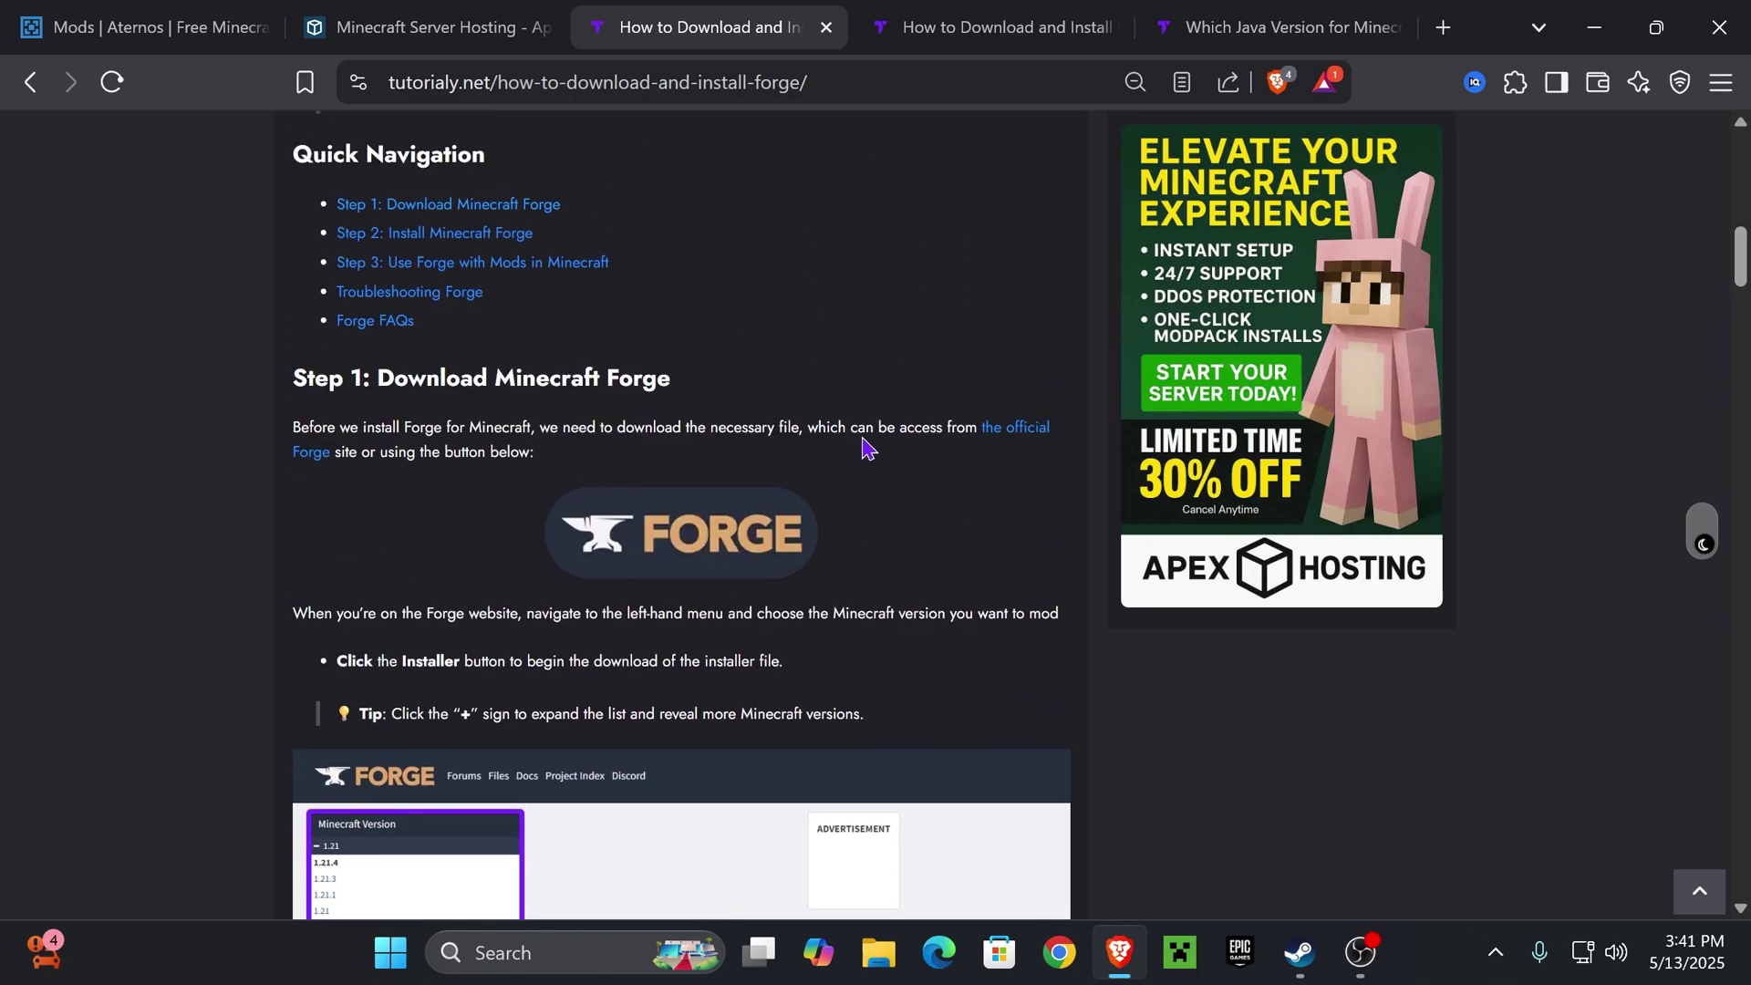
scroll(867, 447, up, 1)
click(544, 337)
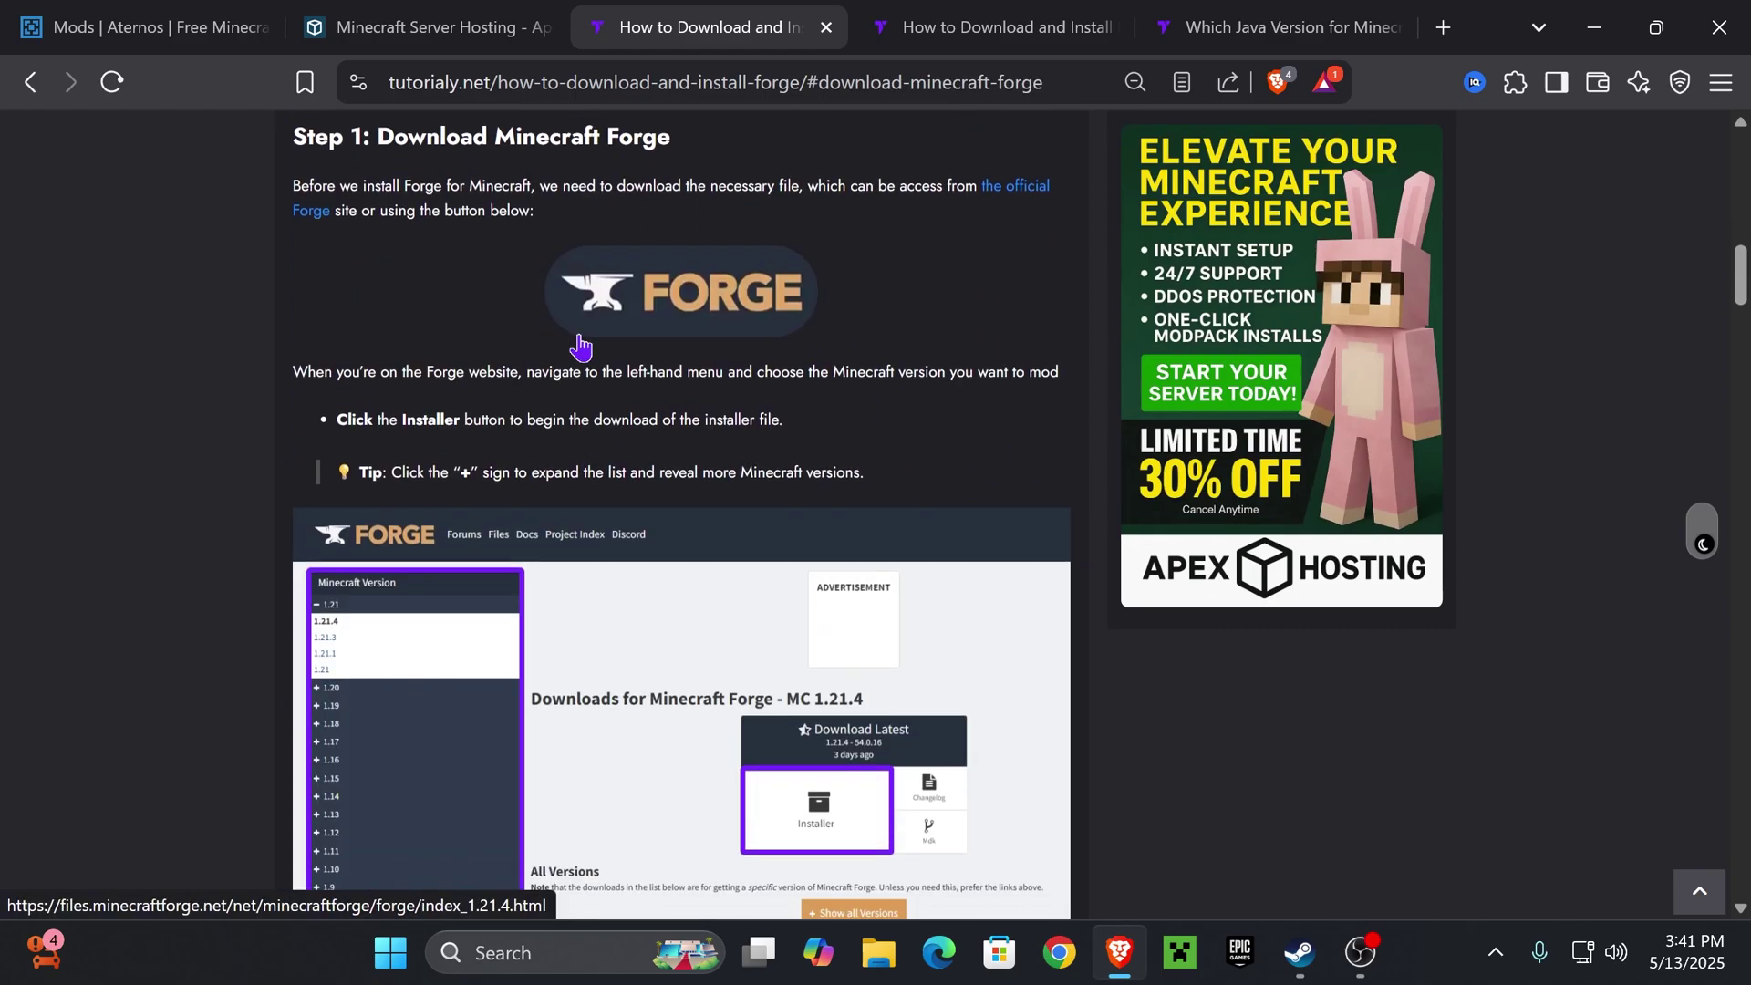
click(705, 293)
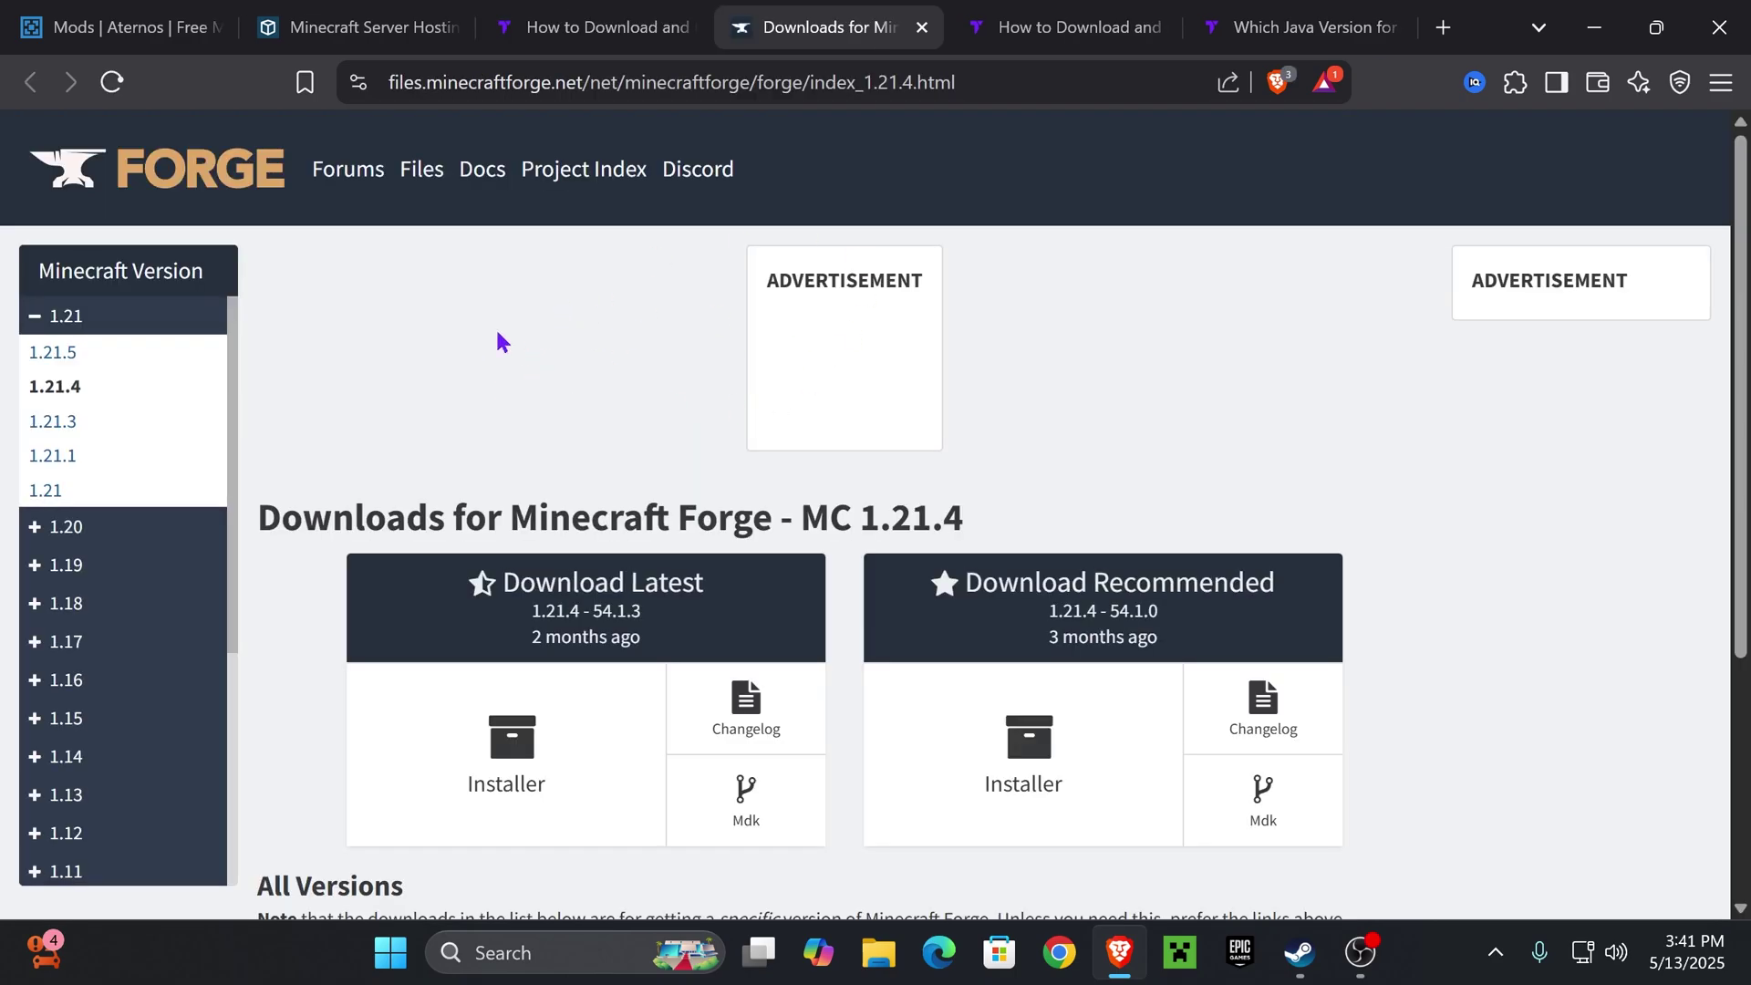
Download forge-1.21.5-55.0.14-installer.jar from the 1.21.5 page, skipping the ad, then reveal the desktop.
click(57, 356)
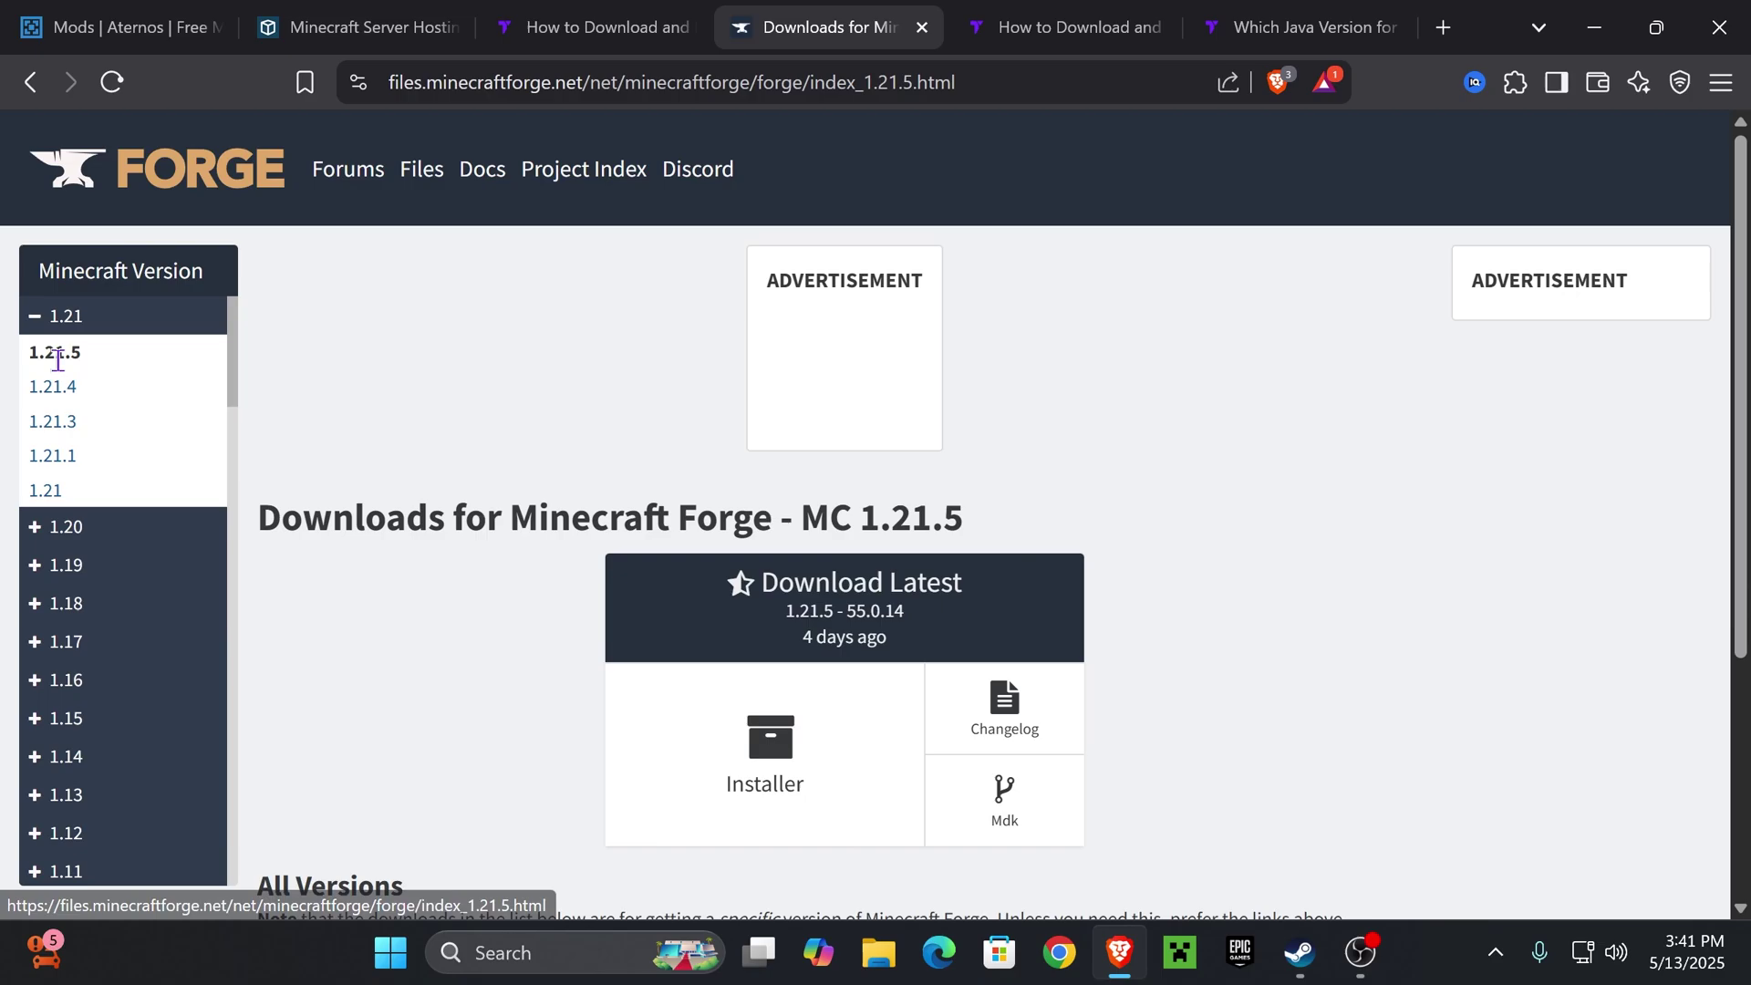
scroll(1000, 410, down, 1)
drag(986, 393, 860, 383)
click(766, 652)
click(766, 652)
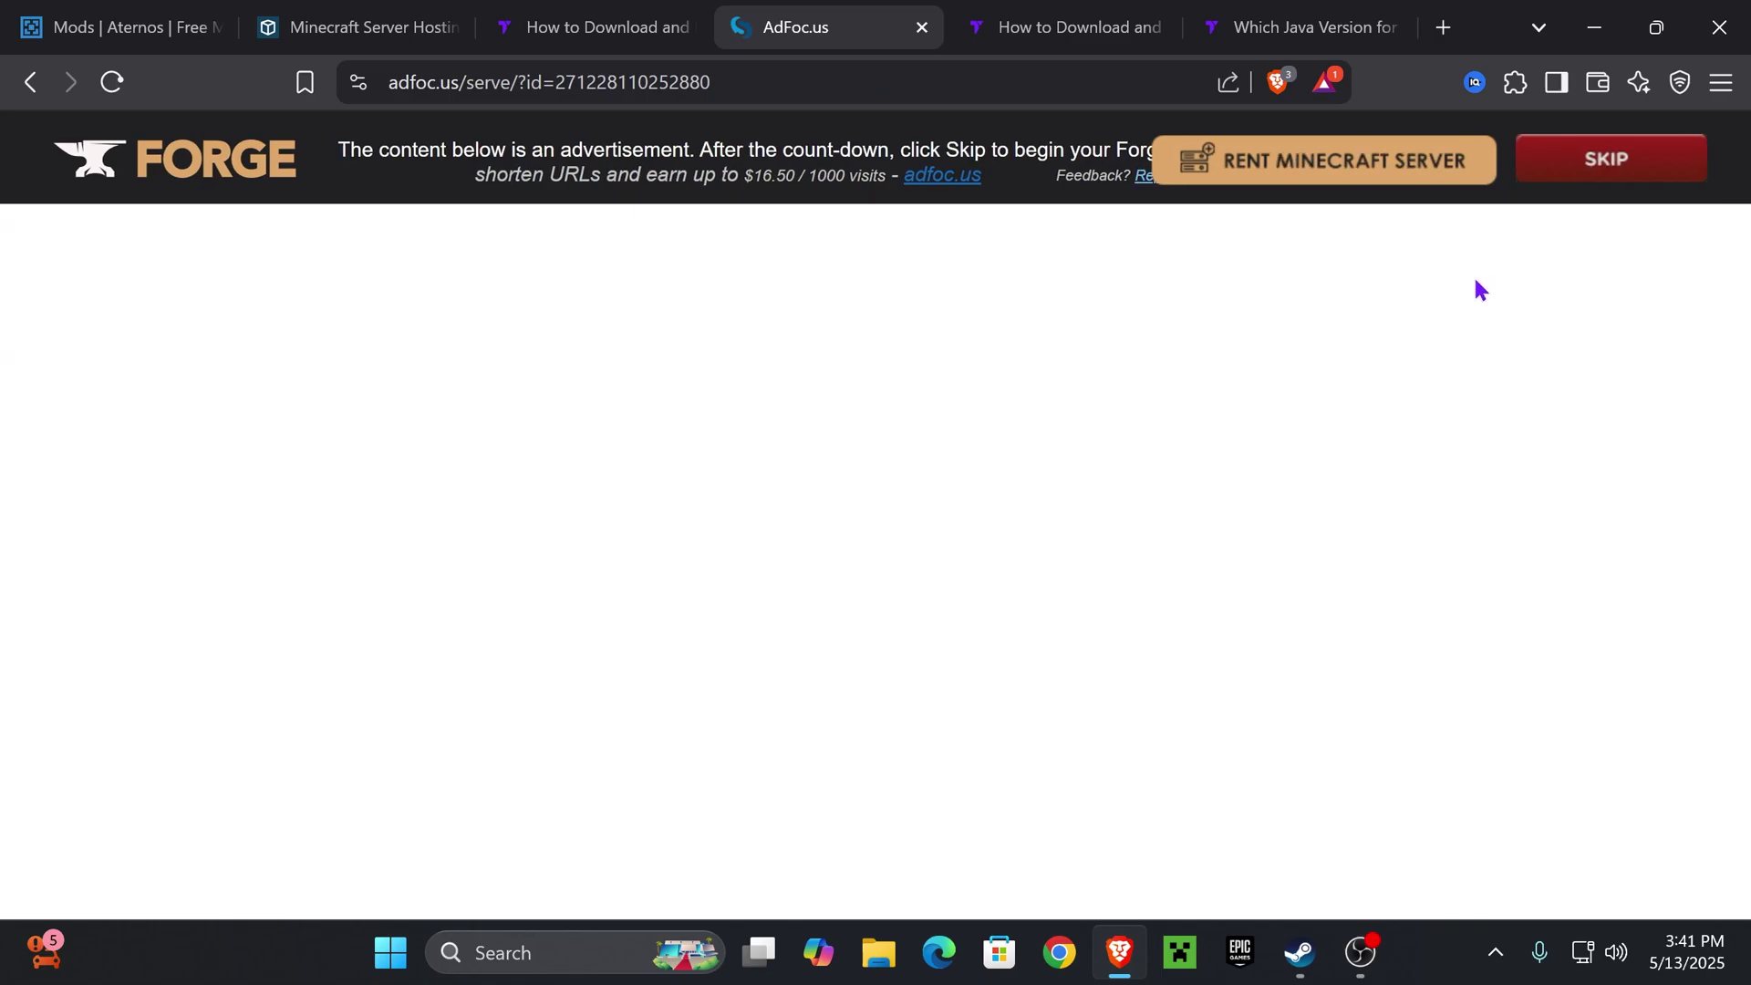
click(1646, 169)
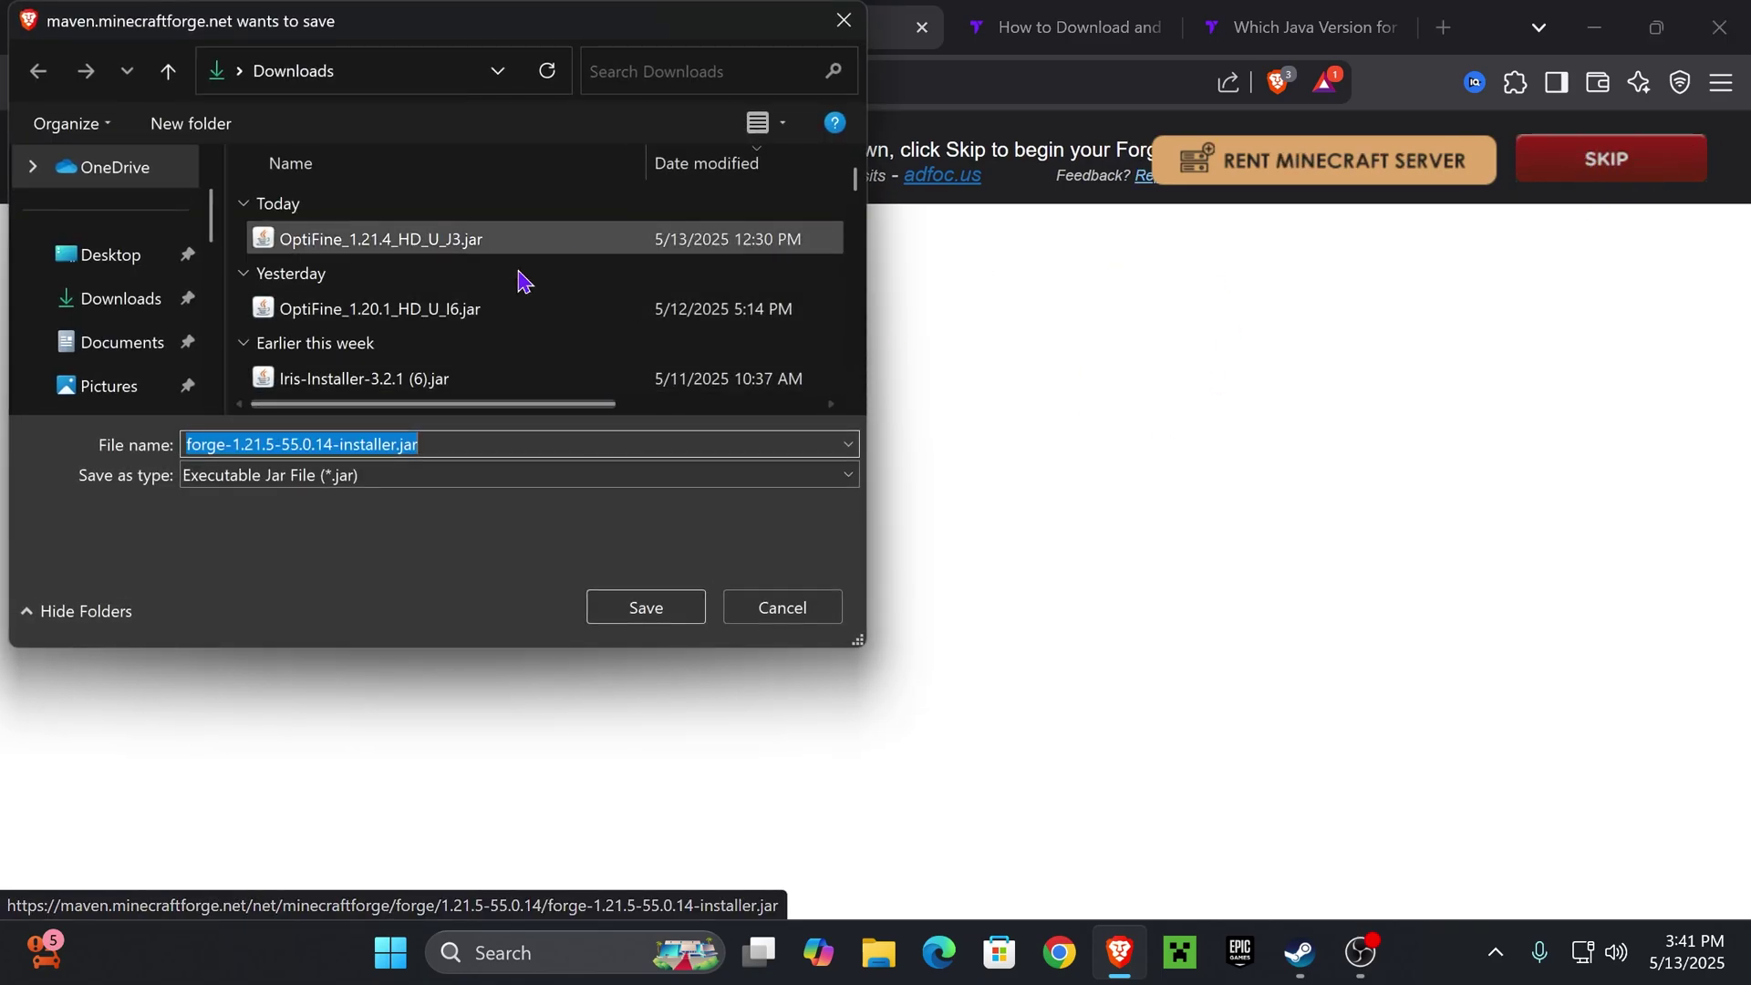
click(645, 607)
drag(1212, 27, 1206, 776)
click(1206, 773)
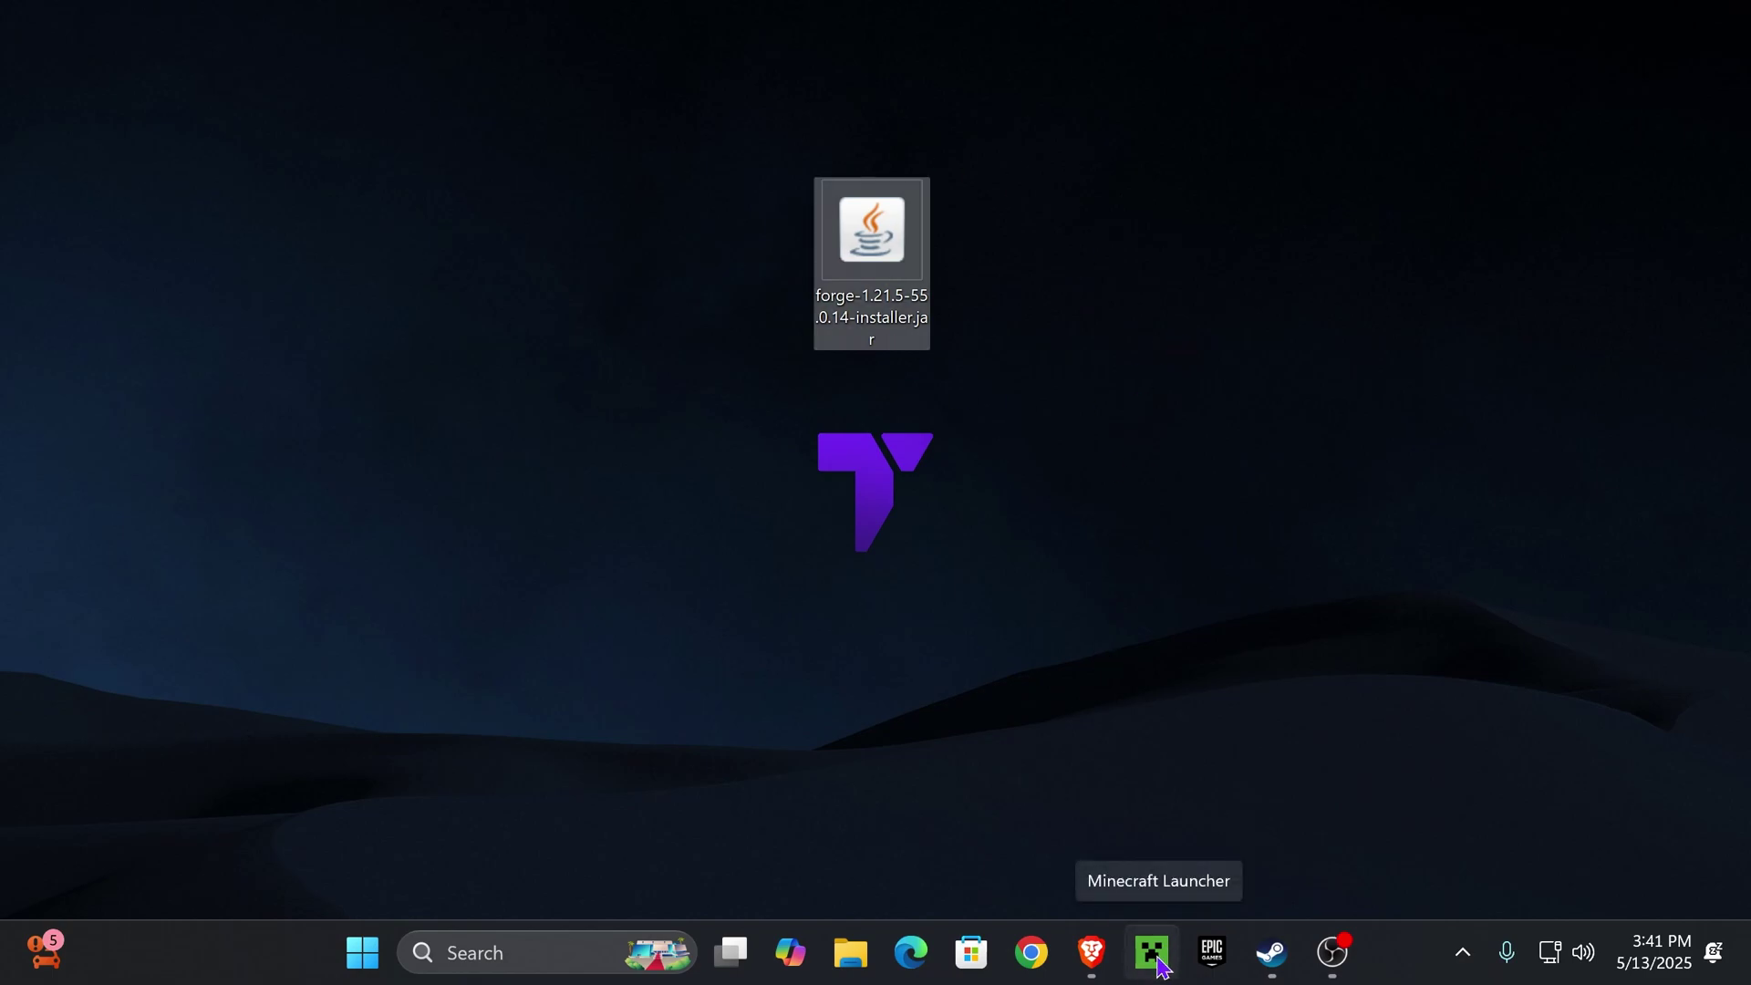
Start the Forge client install, then return to the tutorialy.net Forge download tab.
drag(861, 204, 1005, 239)
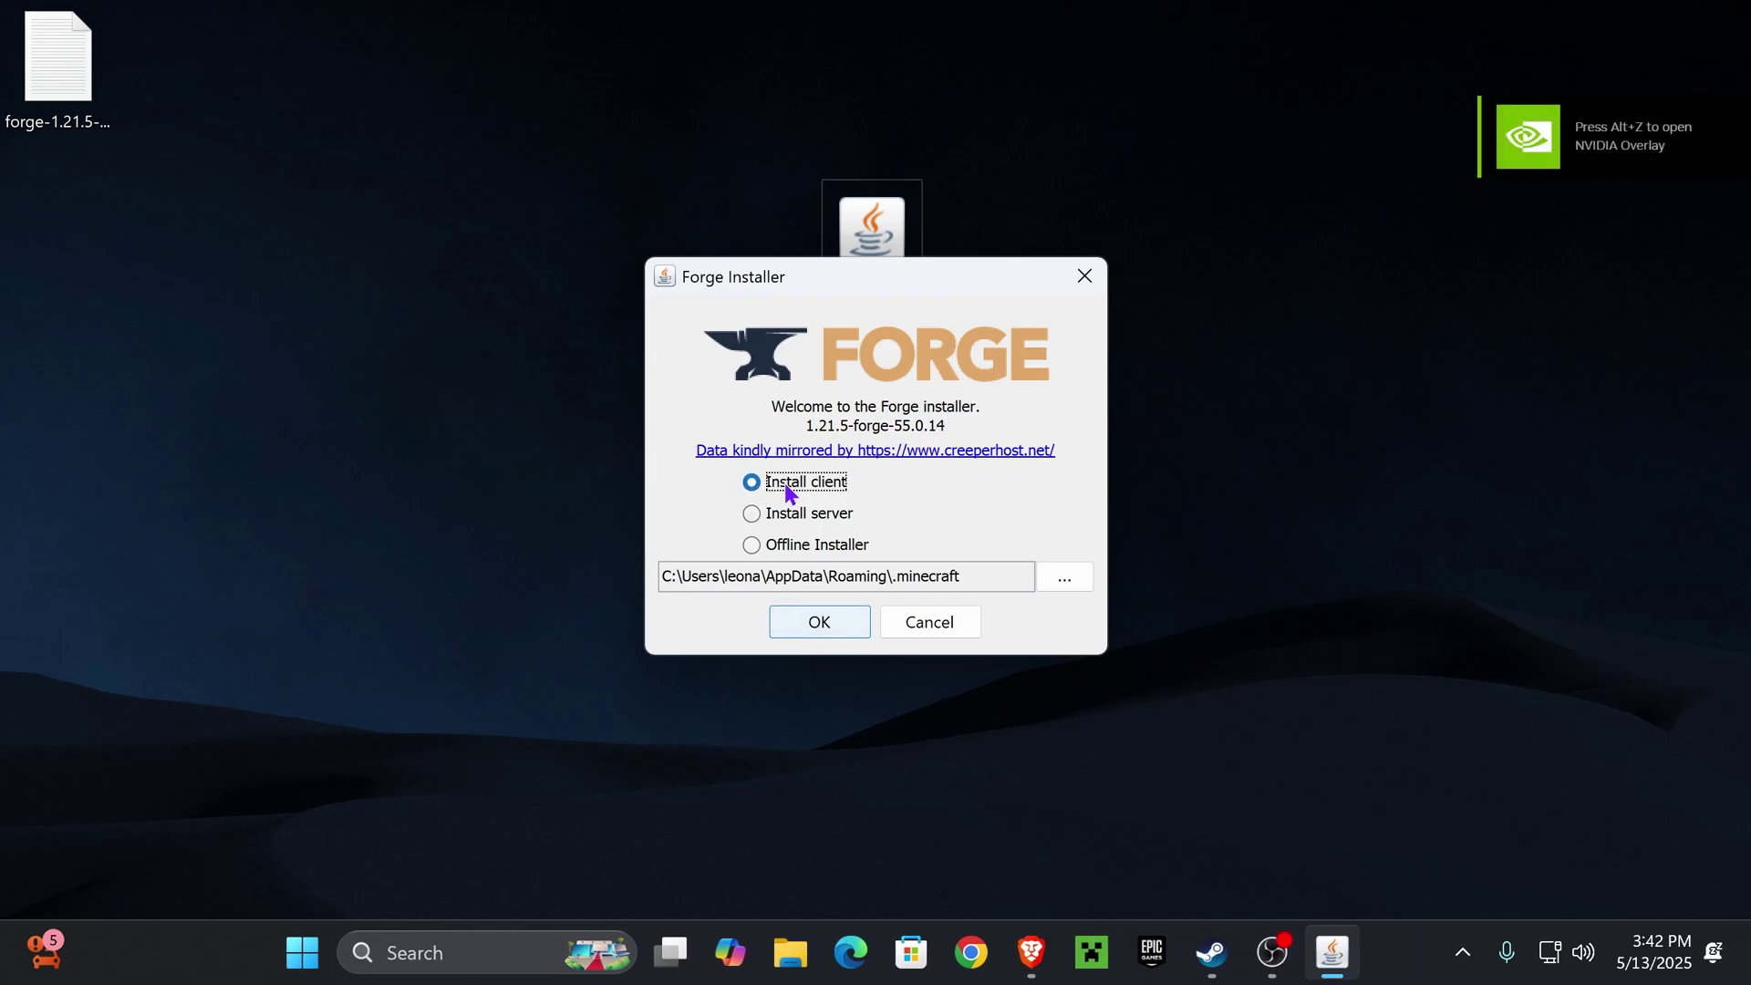
click(821, 621)
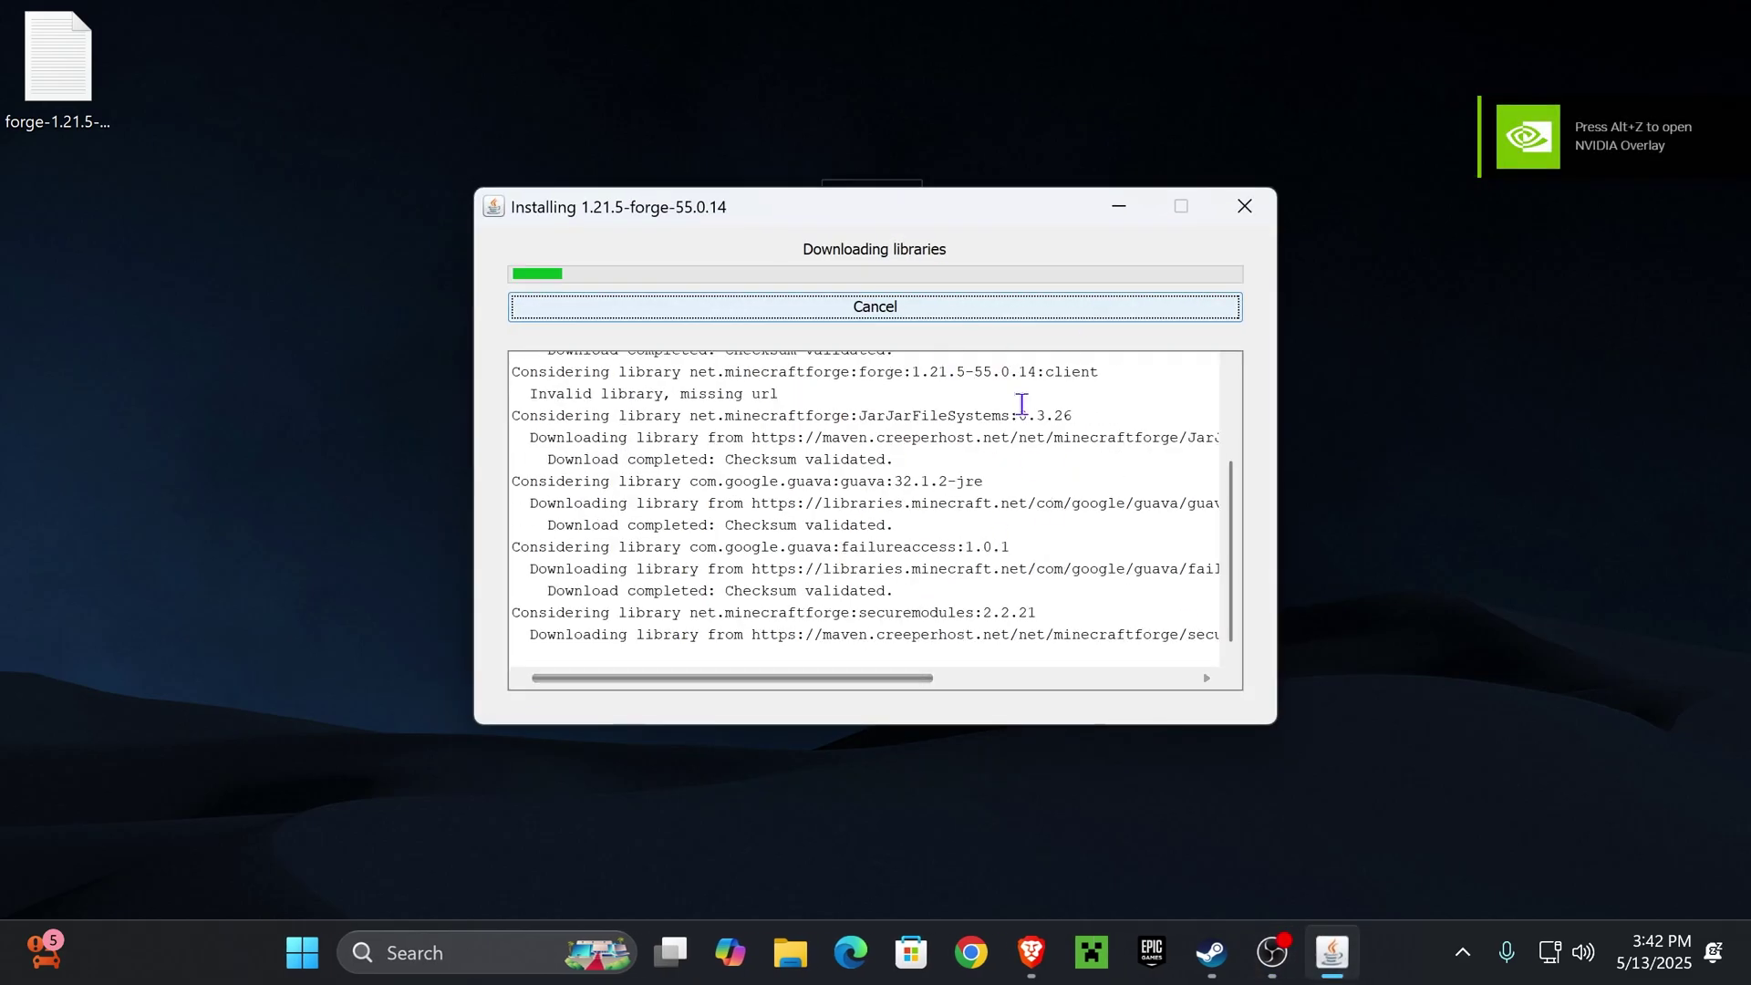
click(1031, 952)
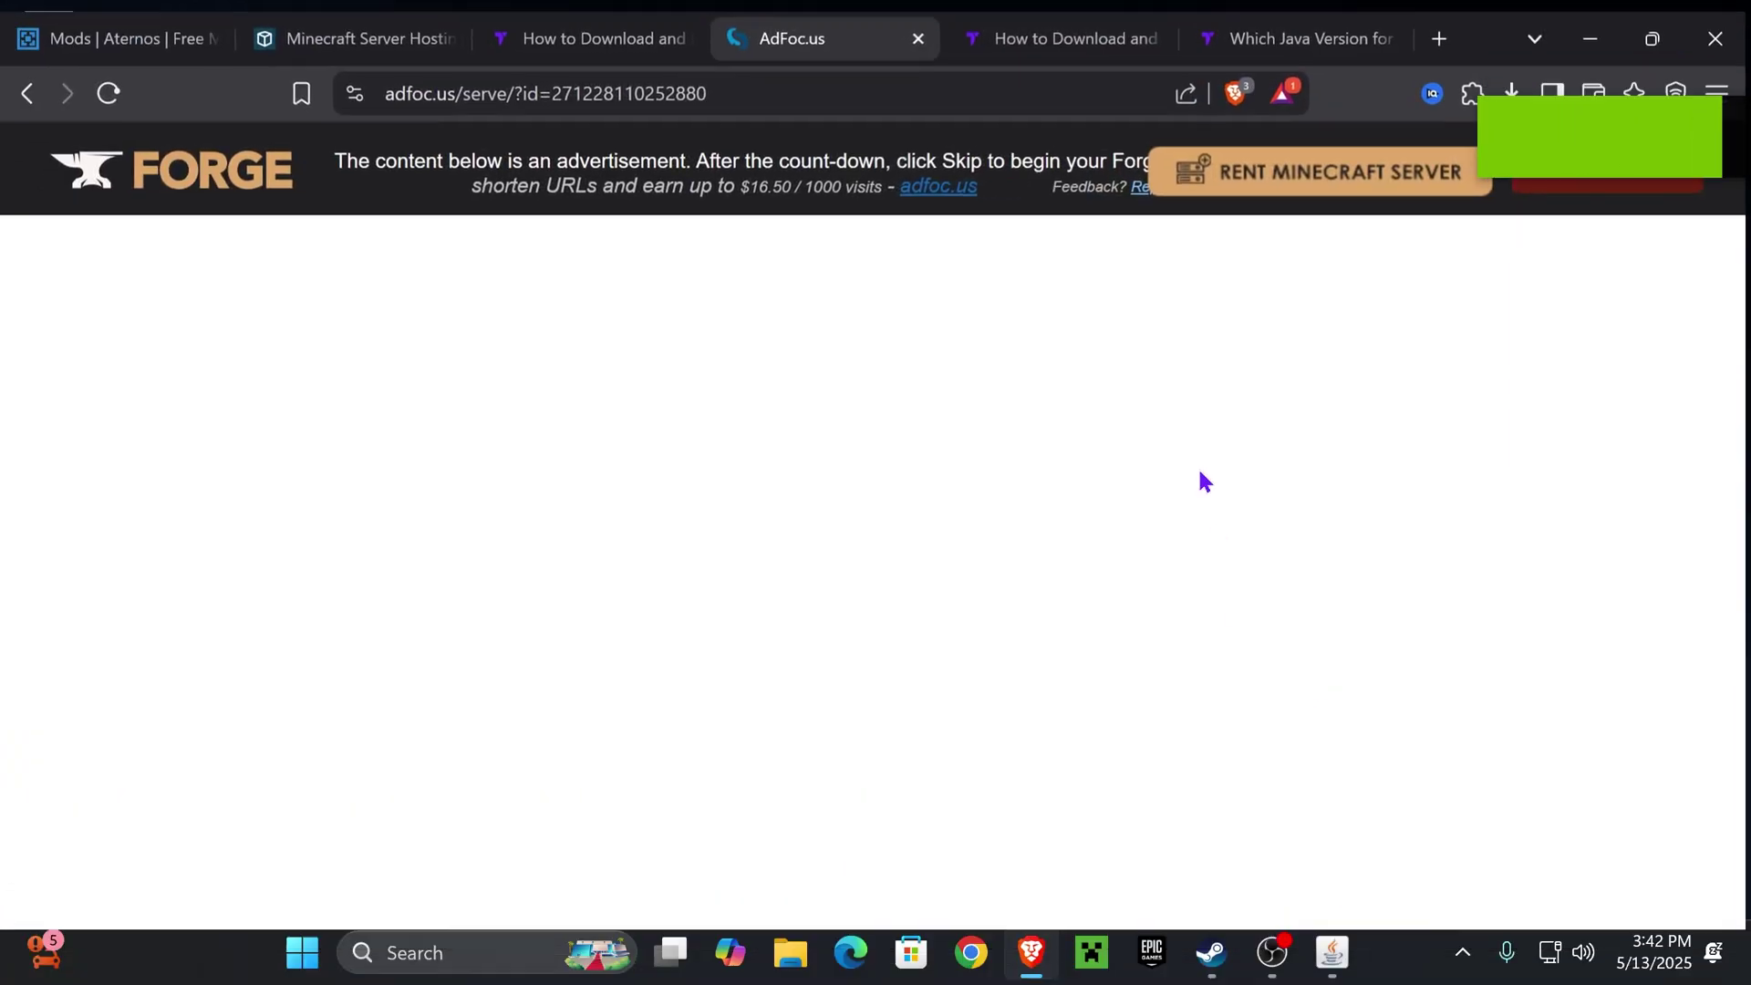
click(588, 27)
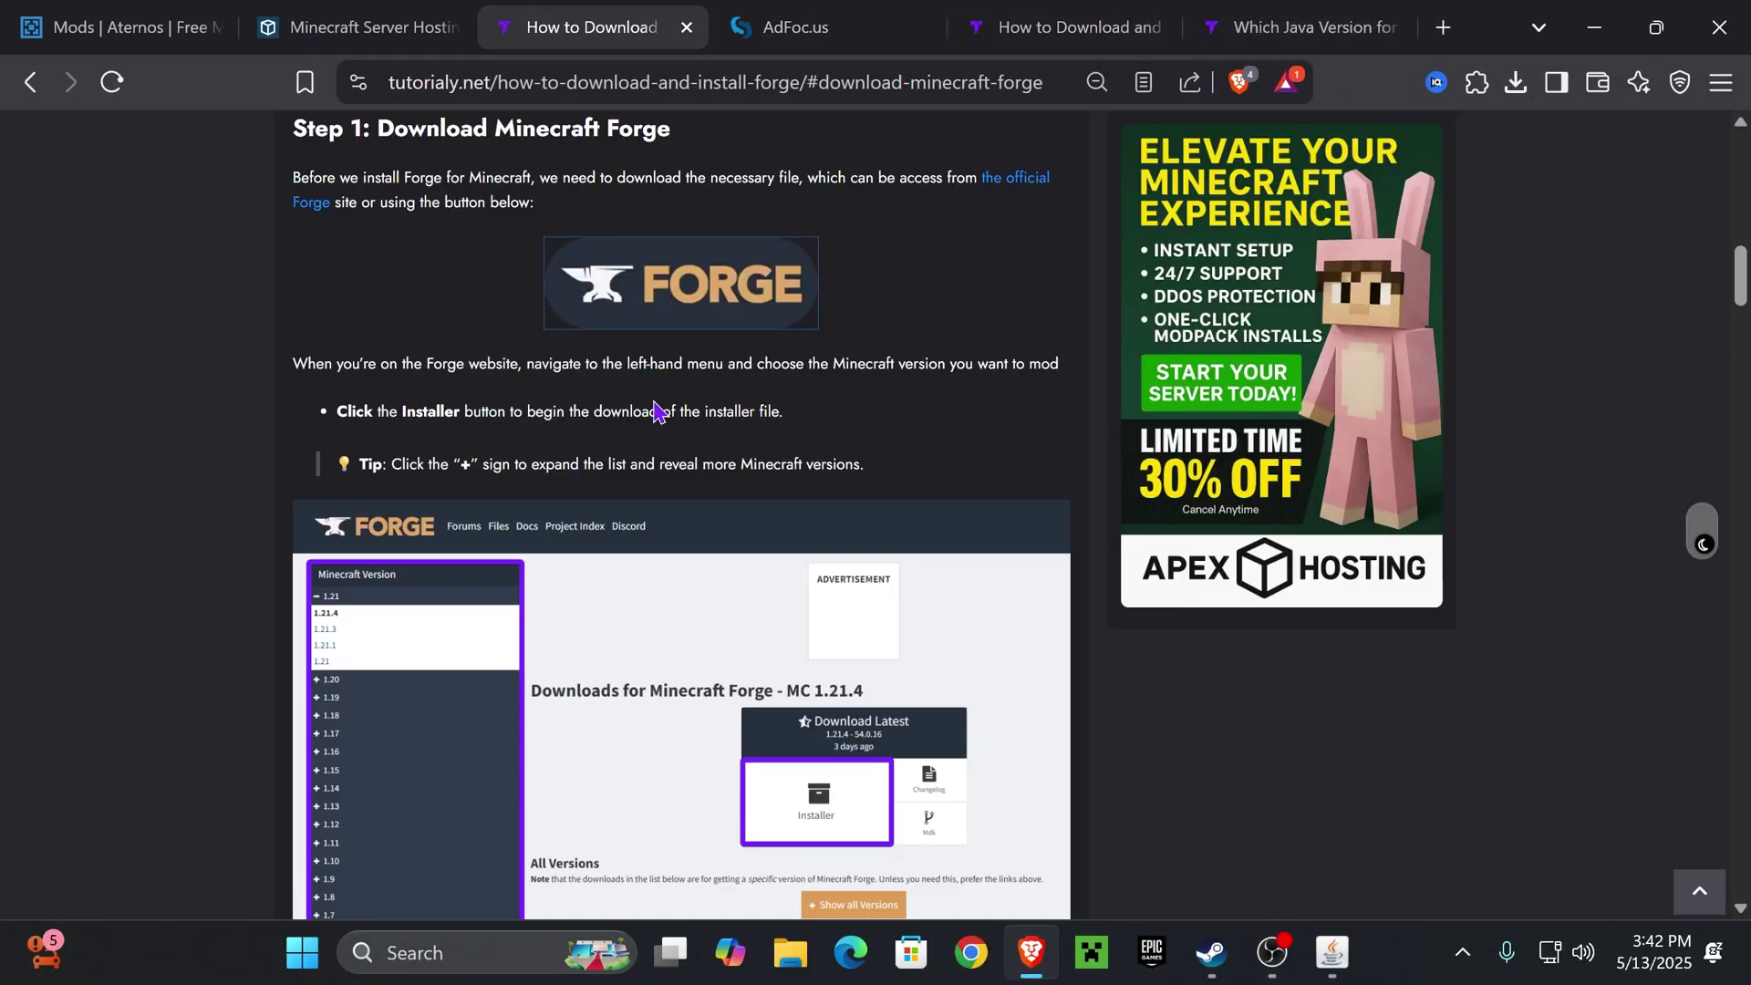
Open the JavaCraft Java version checker page.
scroll(781, 286, up, 6)
scroll(782, 285, up, 10)
scroll(689, 442, down, 3)
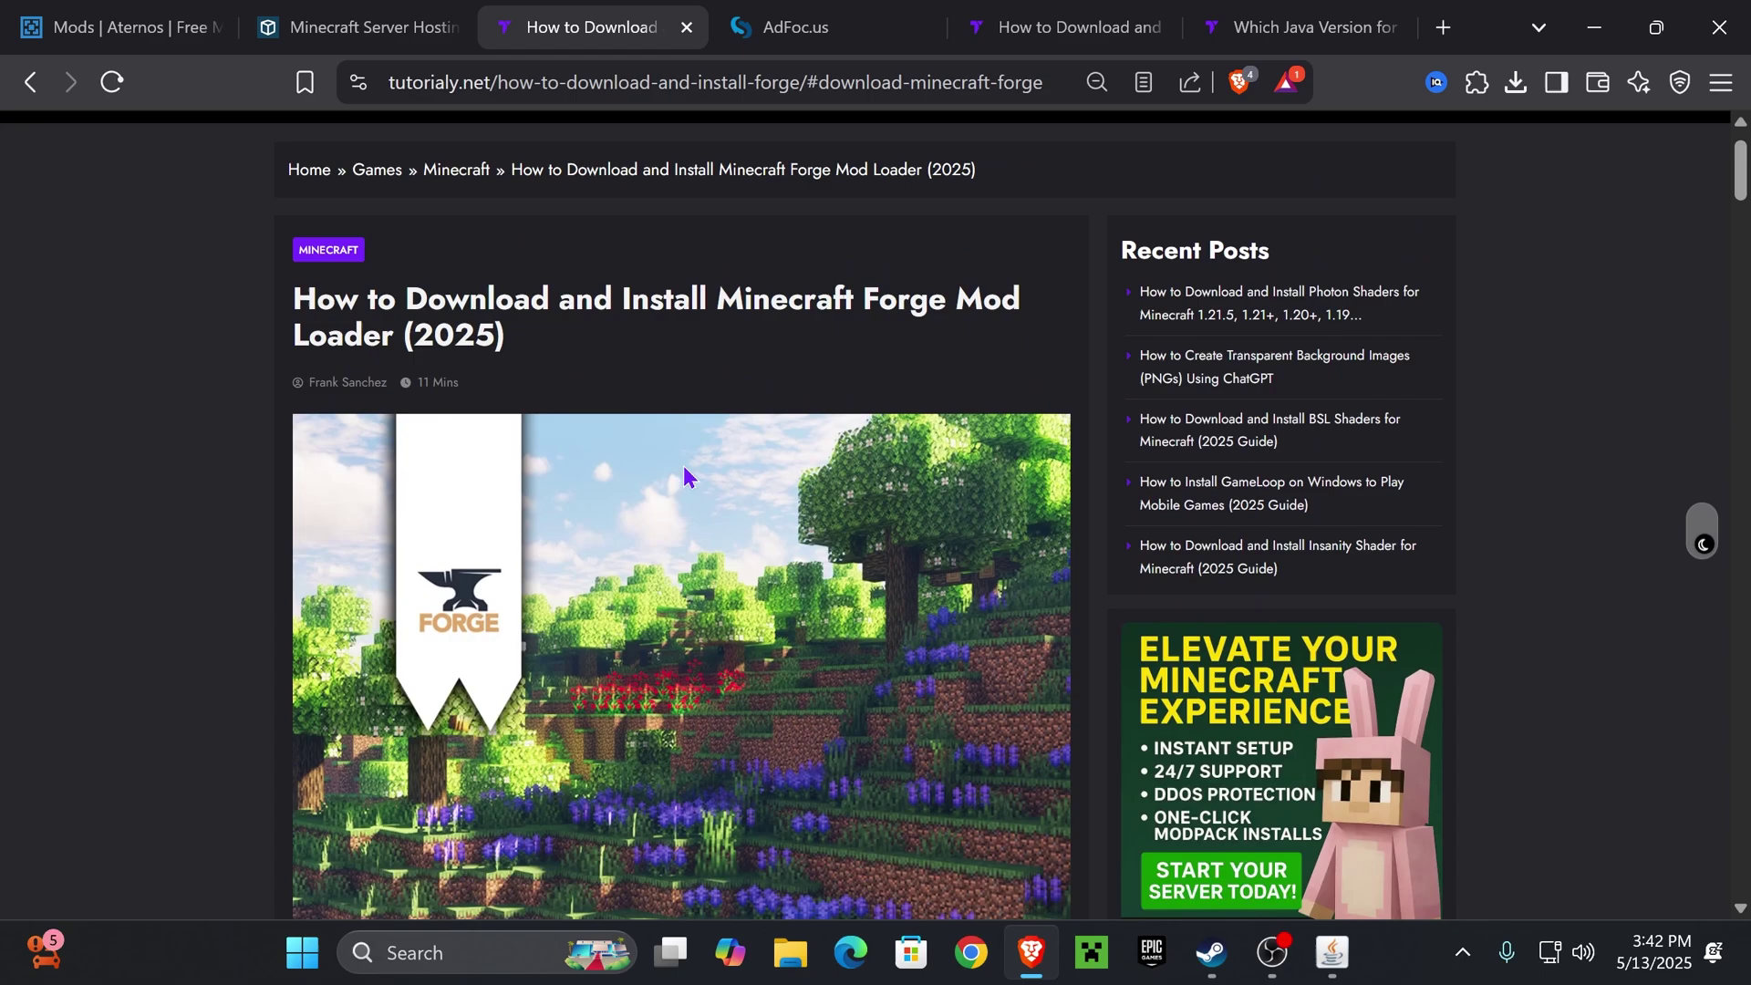
scroll(775, 476, down, 15)
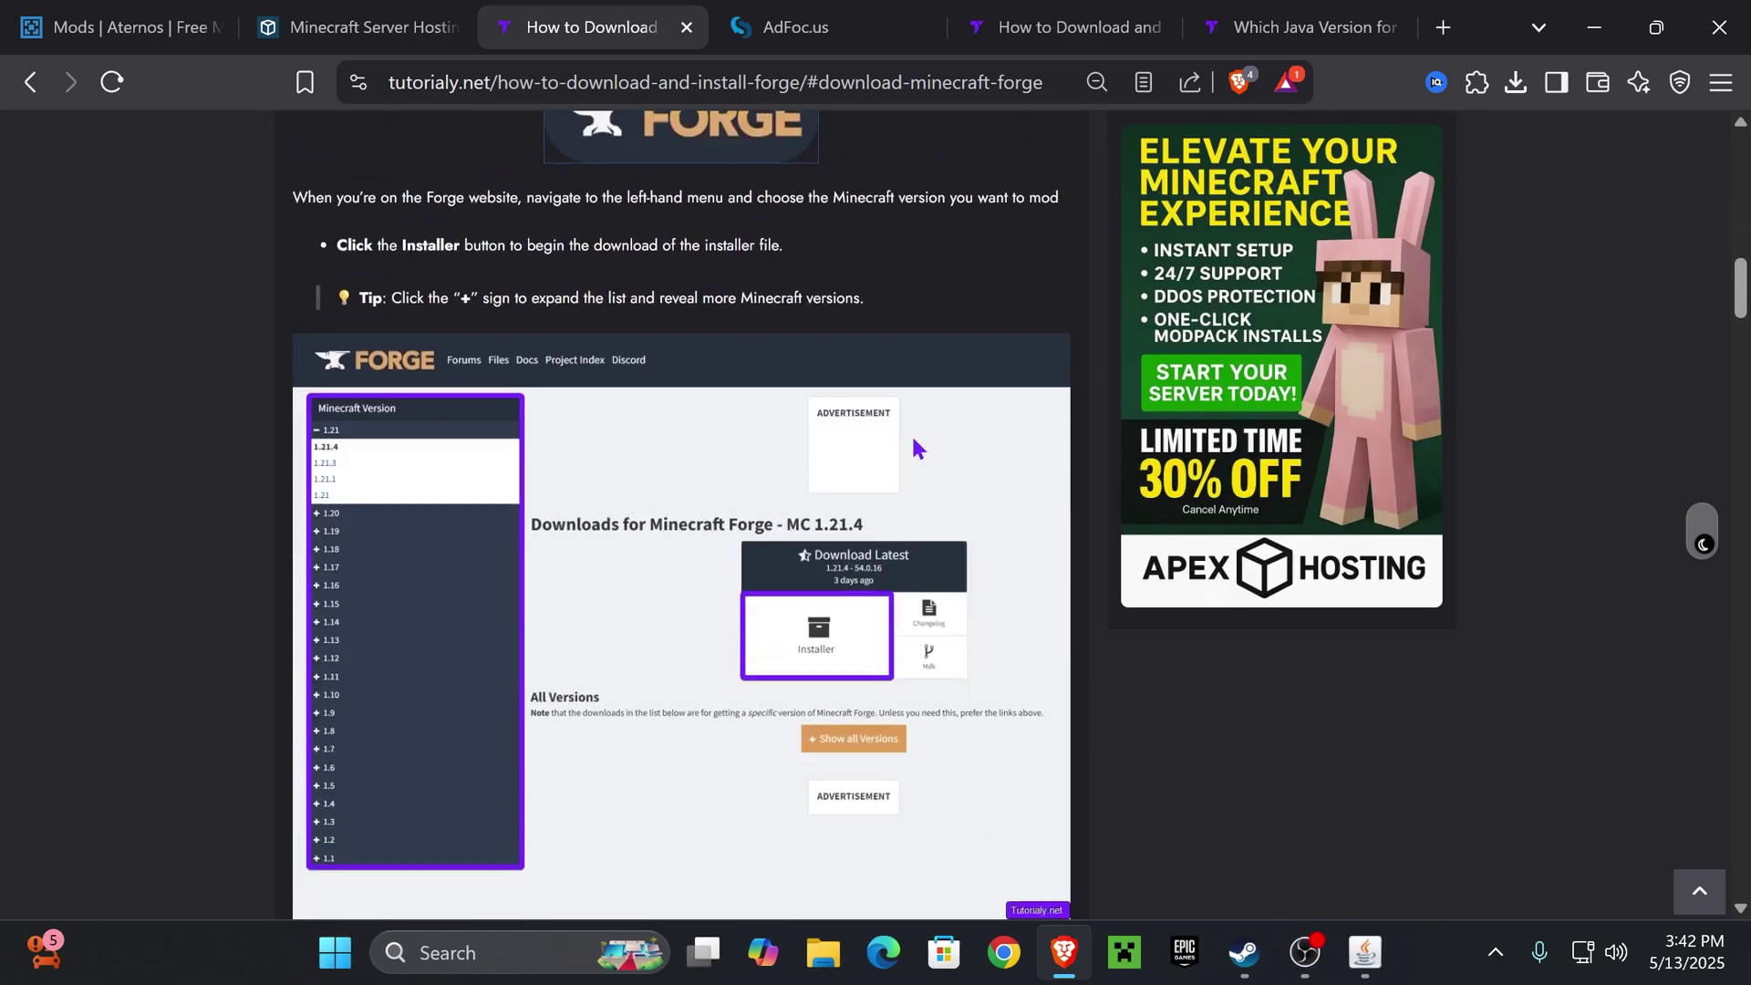
scroll(836, 436, up, 5)
click(1202, 32)
double_click(812, 415)
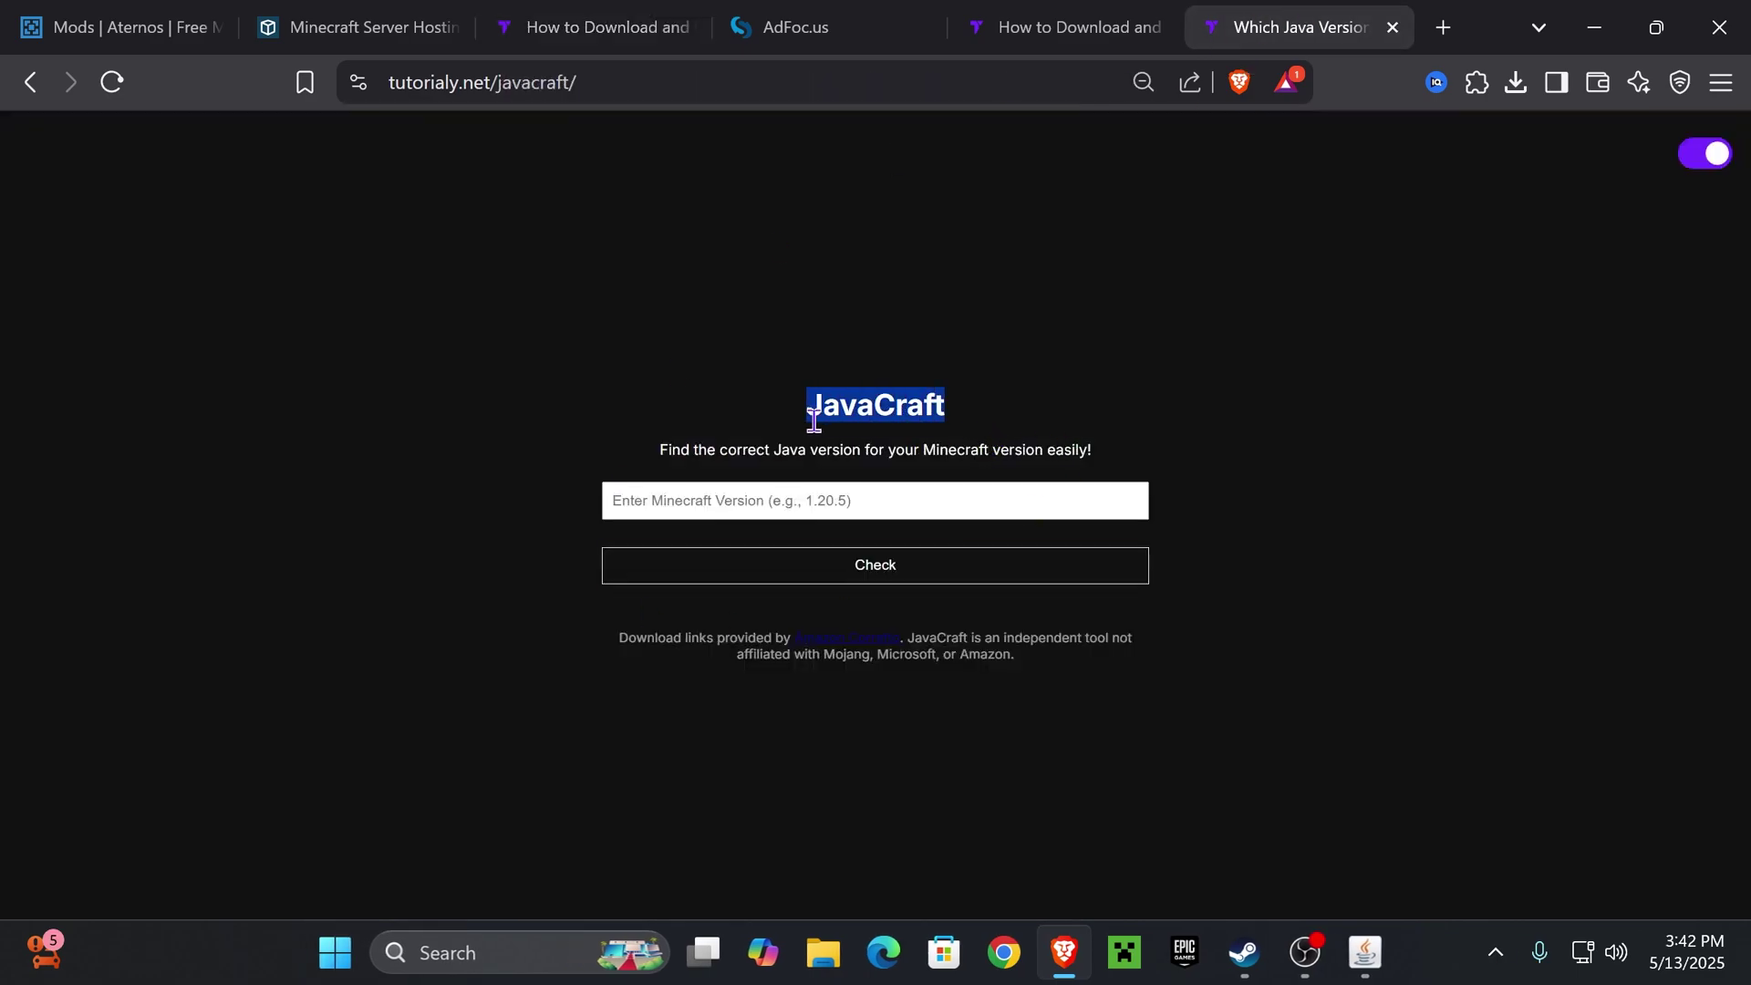
click(853, 394)
drag(853, 394, 1047, 405)
click(848, 496)
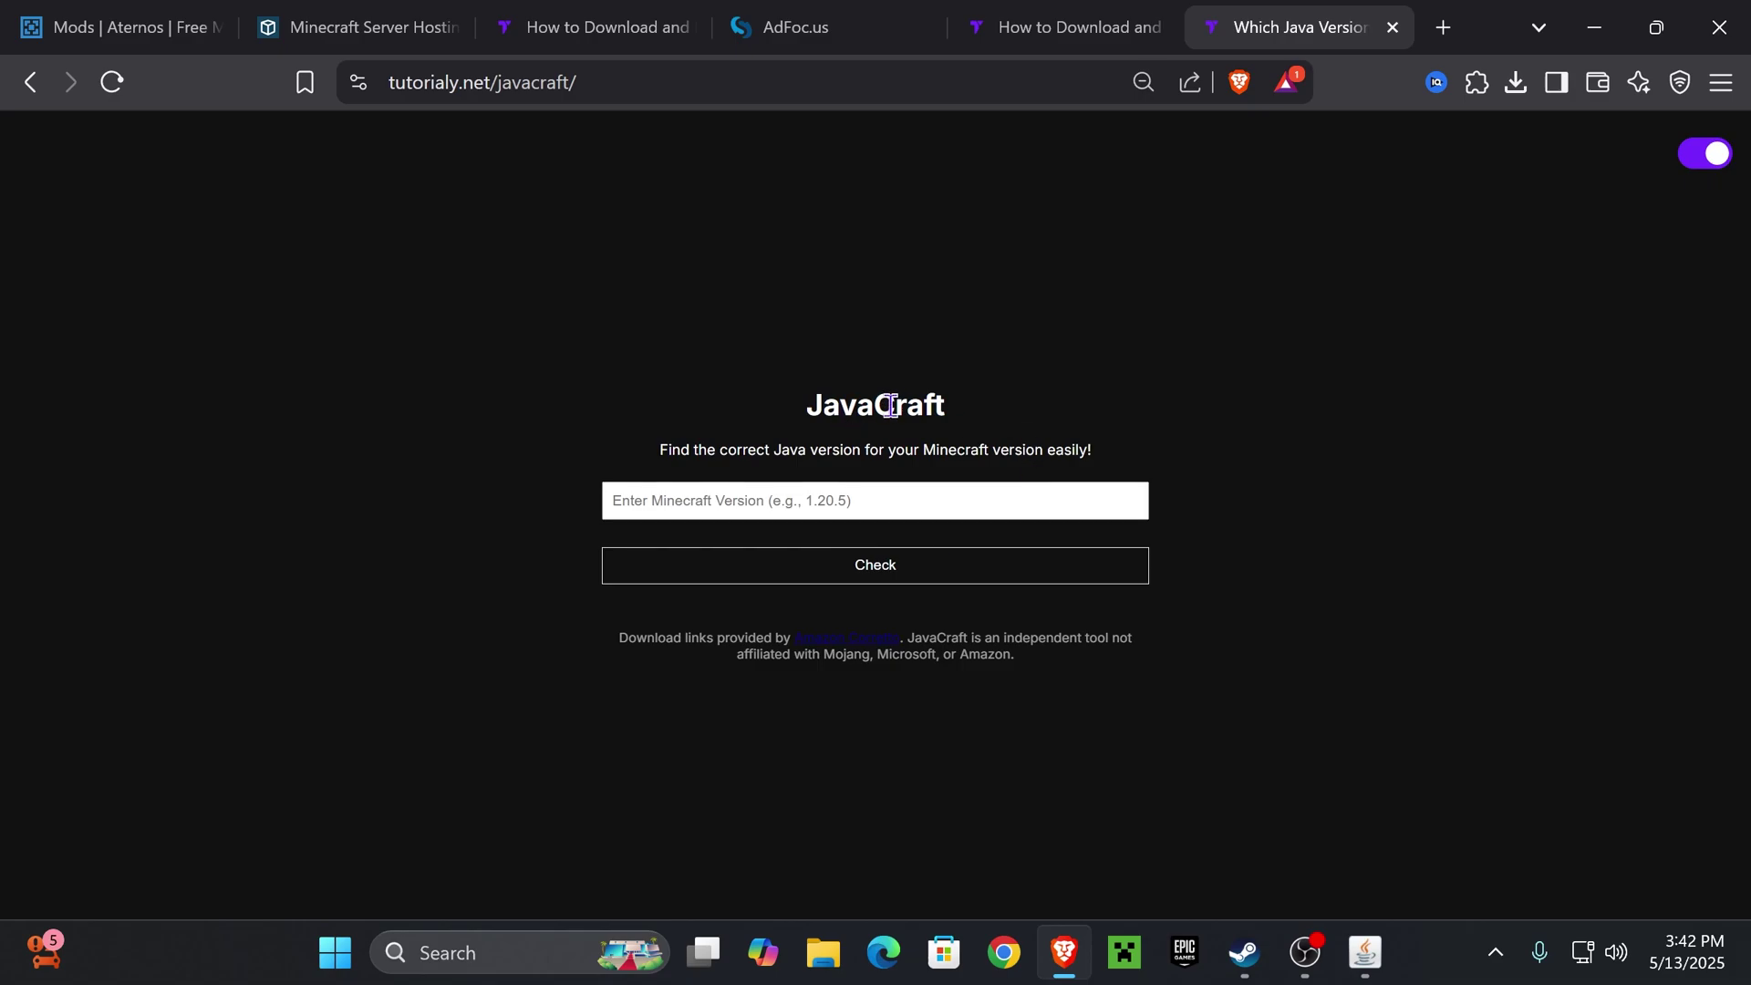
double_click(1011, 413)
click(994, 417)
Check Minecraft version 1.21.5, which requires Java 21.
click(652, 504)
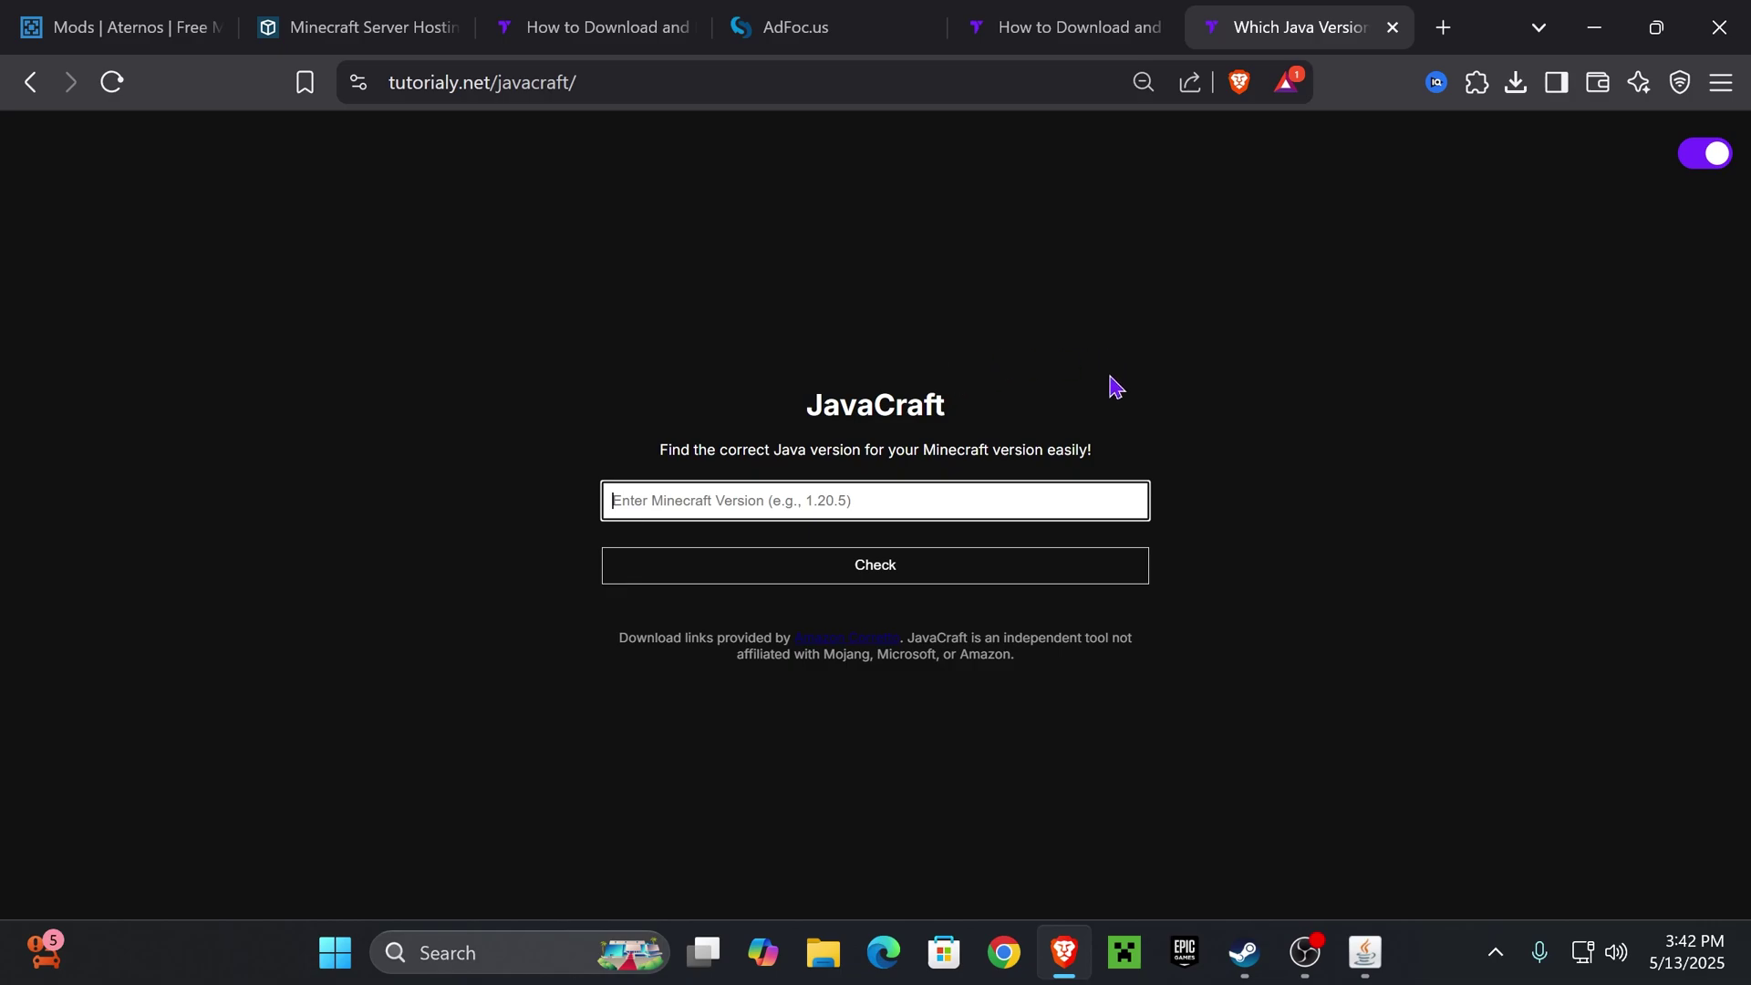
text(1.21.5)
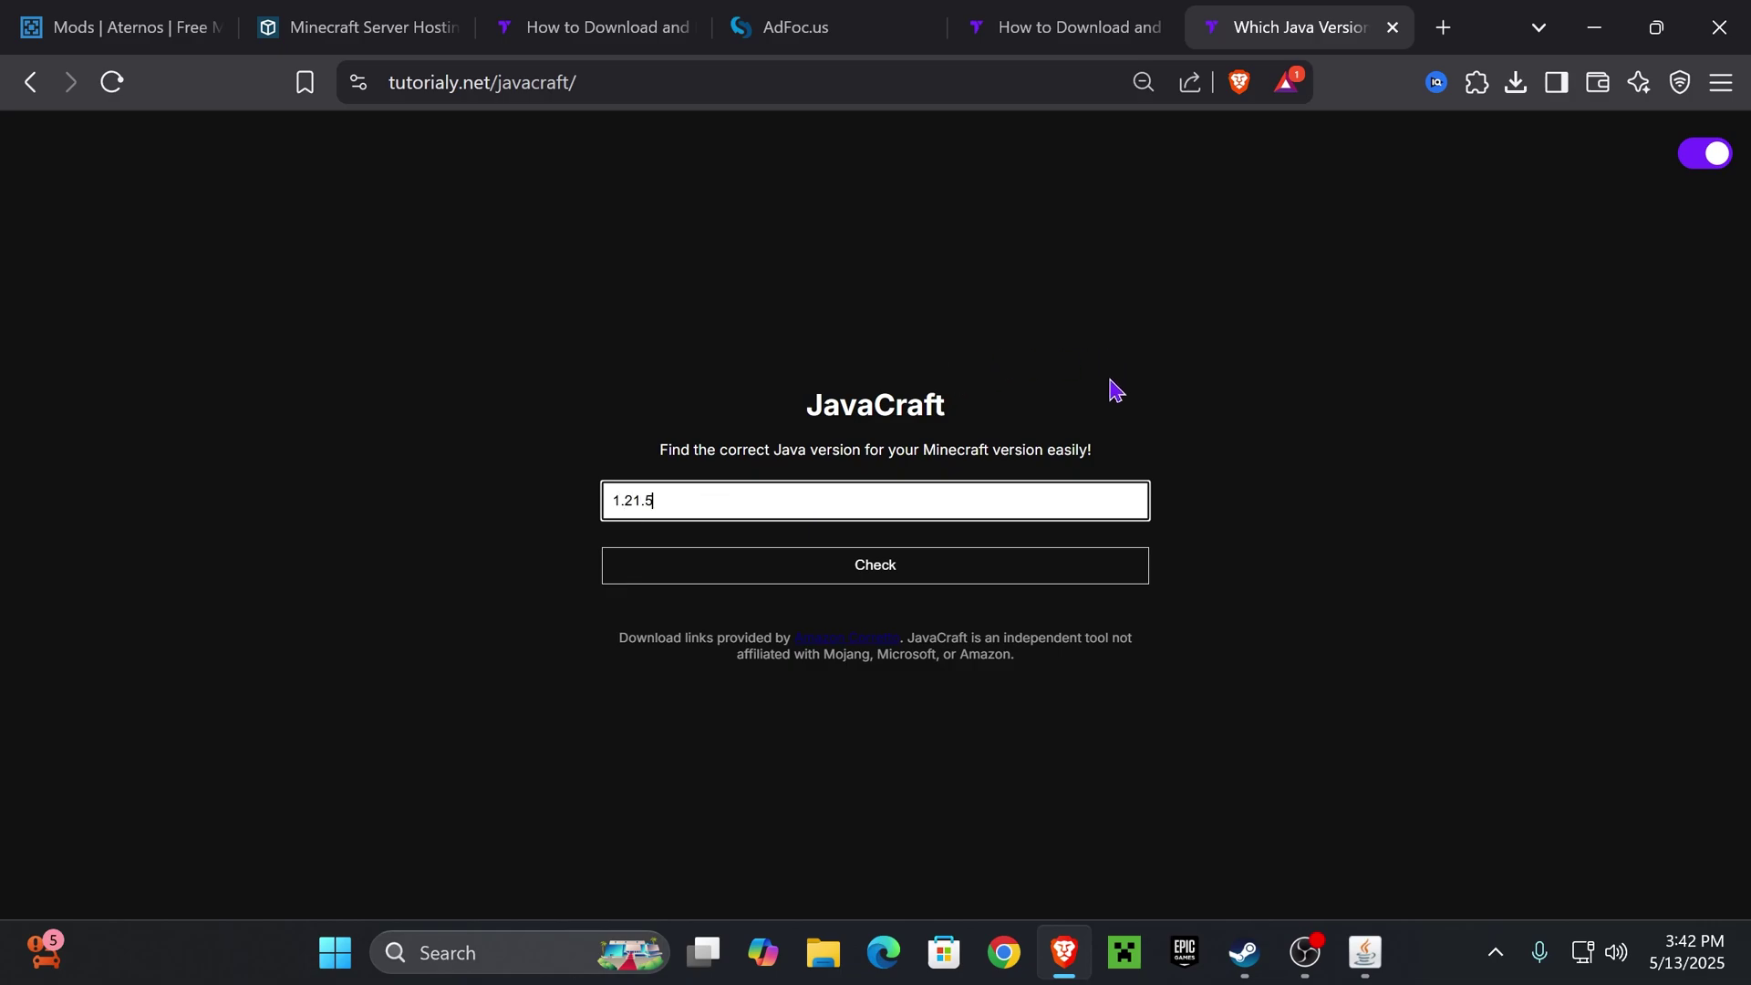
drag(661, 499, 566, 499)
click(920, 570)
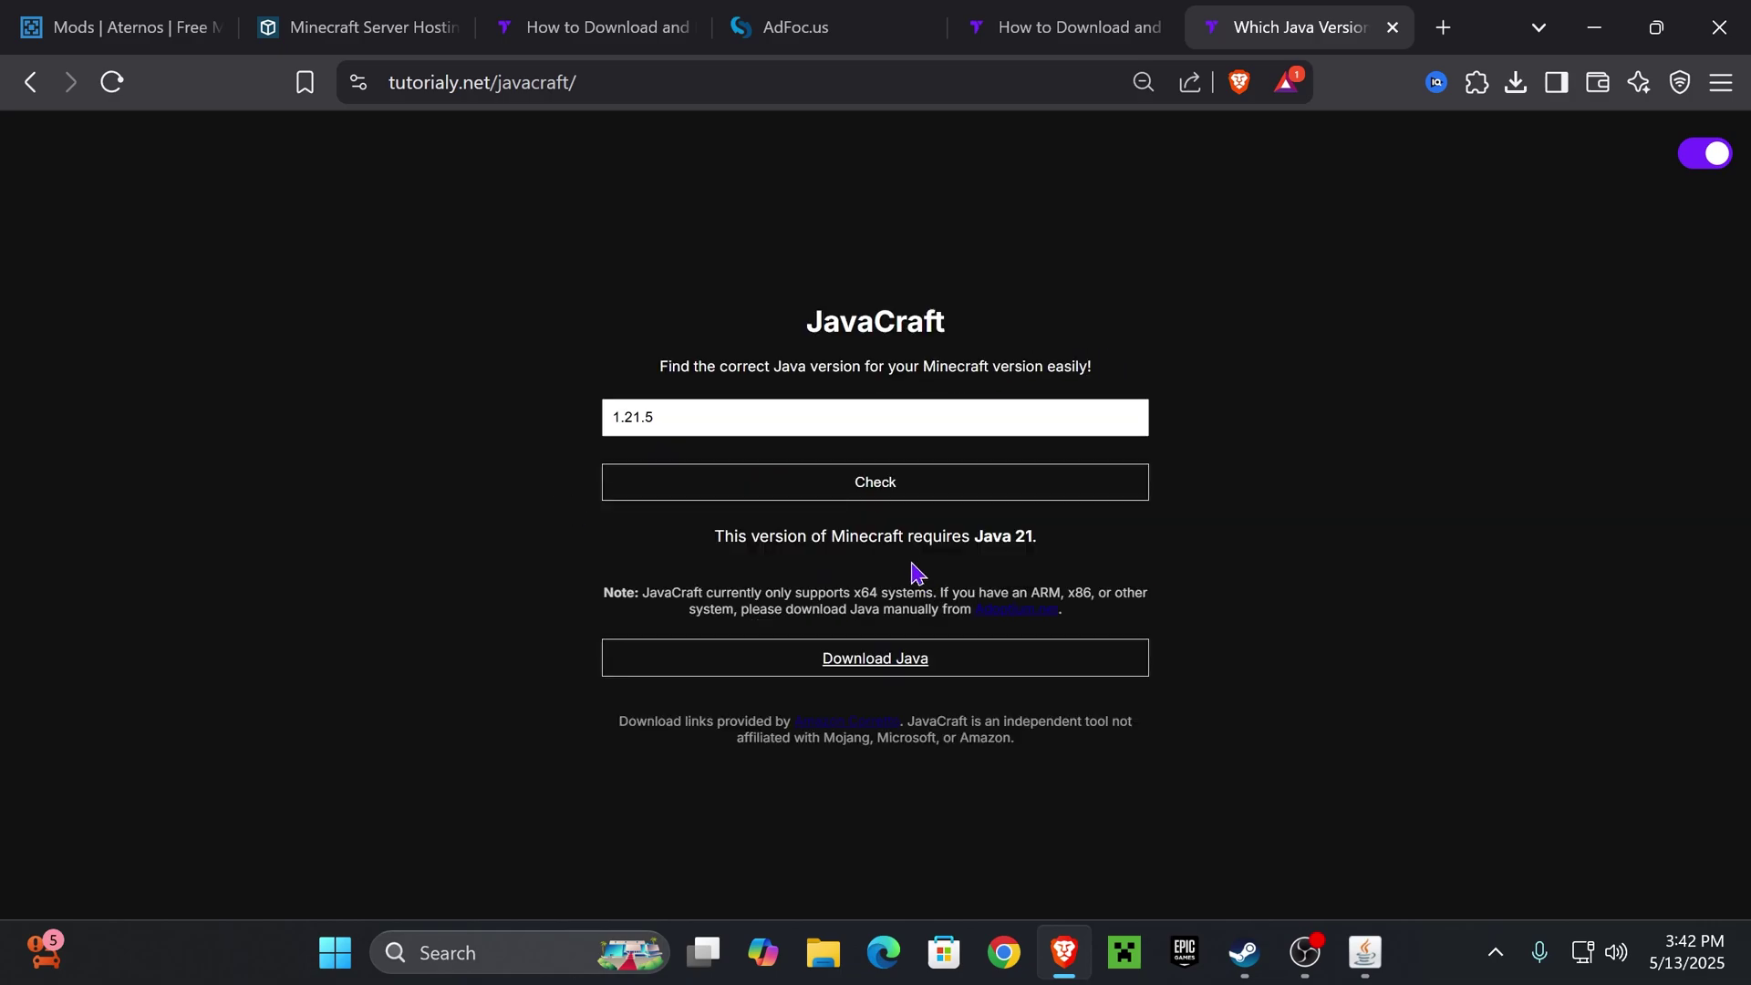
click(1018, 539)
mouse_move(979, 538)
mouse_down()
mouse_move(1030, 538)
mouse_move(1009, 535)
mouse_up()
Check on the Forge installer, review the 1.21.5 → Java 21 result, then minimize the browser.
click(1594, 27)
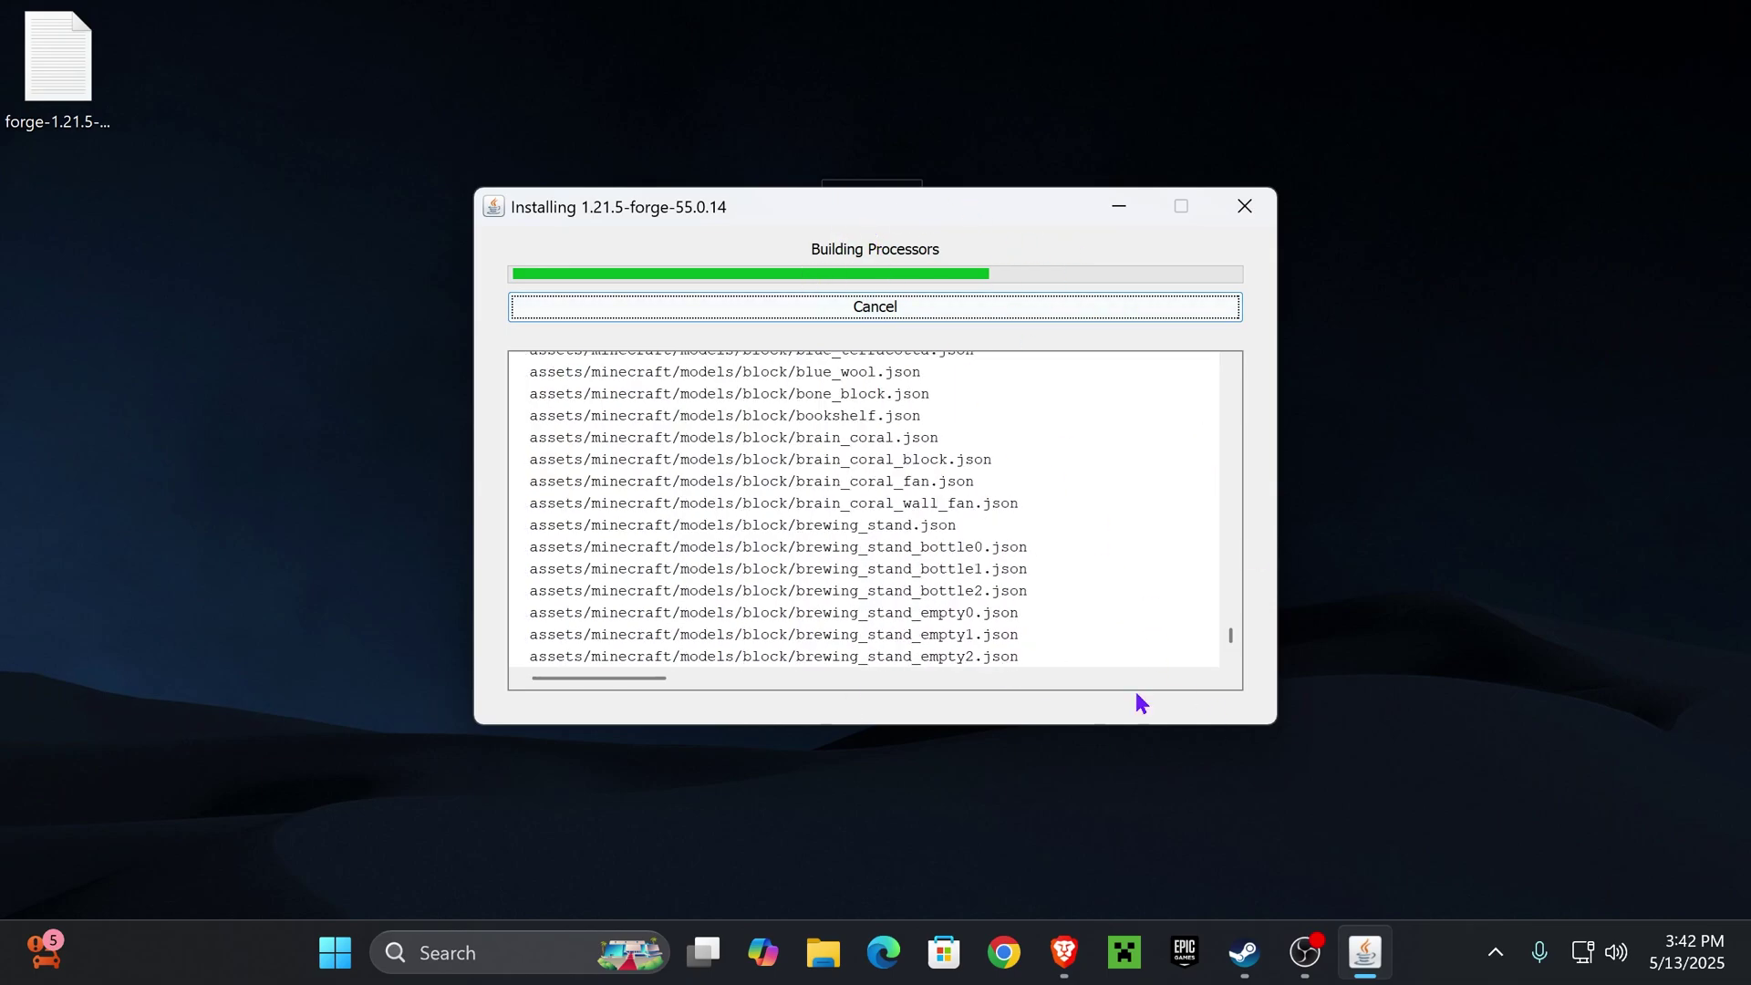
click(1063, 952)
mouse_move(1003, 327)
mouse_down()
mouse_move(809, 324)
mouse_move(985, 324)
mouse_up()
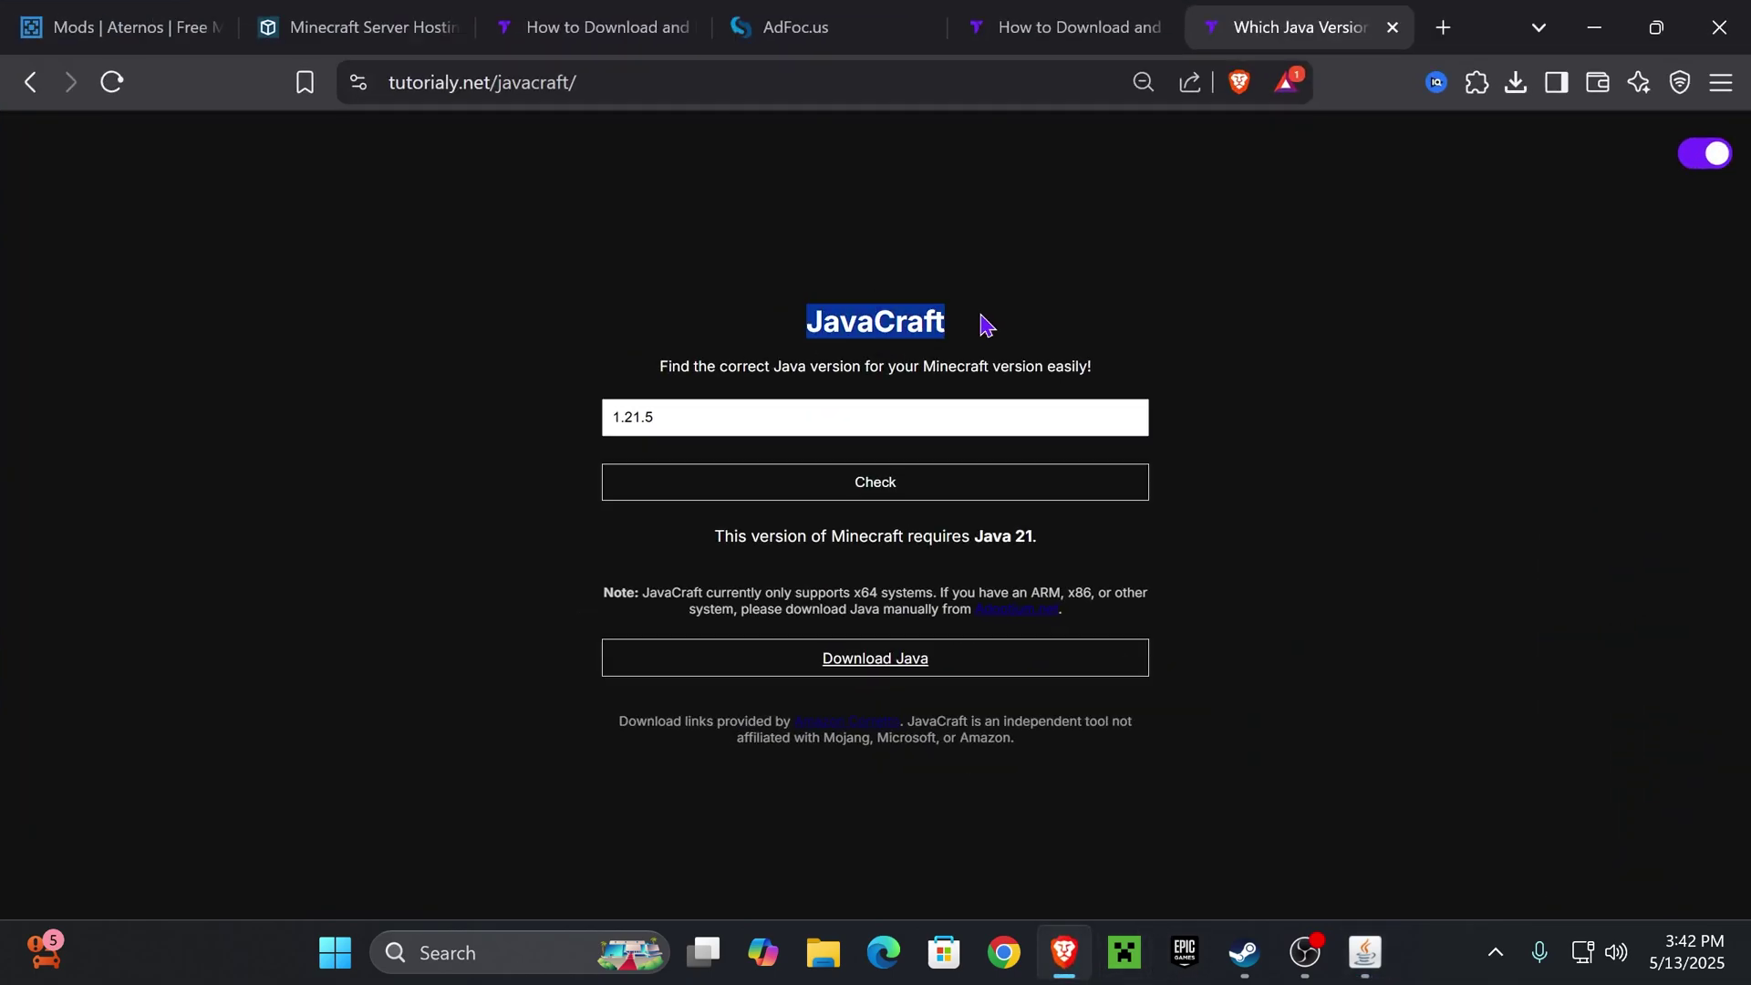
click(905, 320)
drag(693, 418, 600, 405)
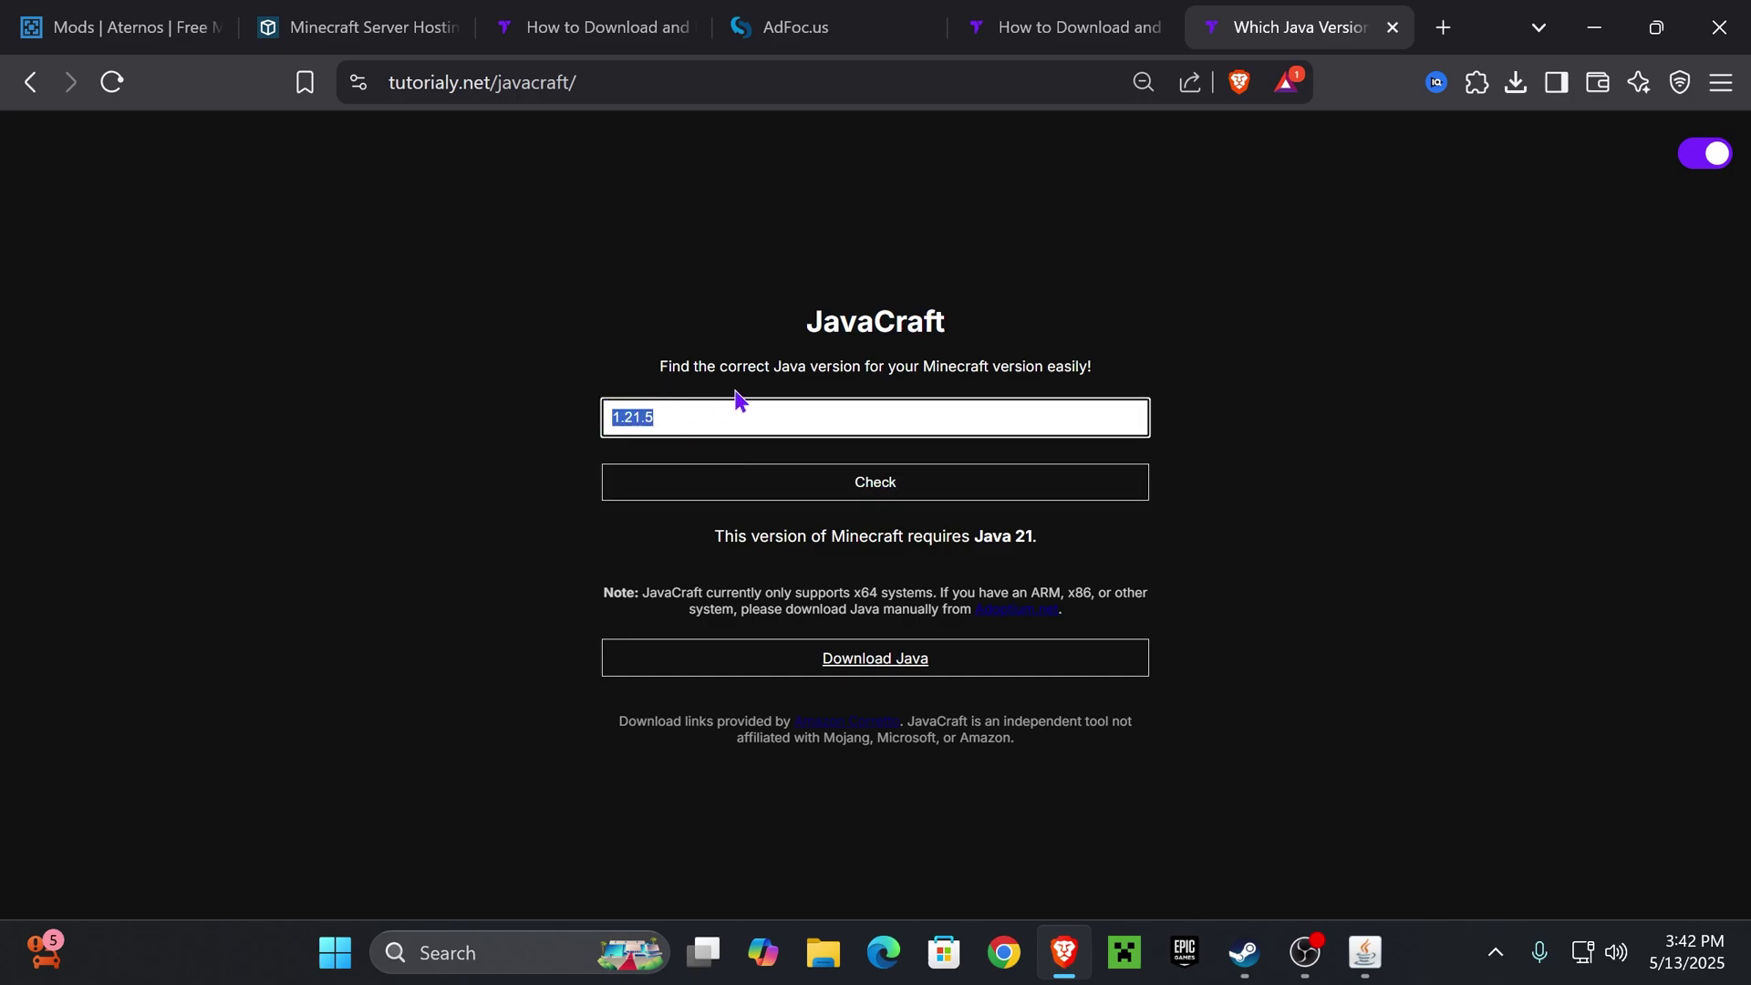
click(838, 369)
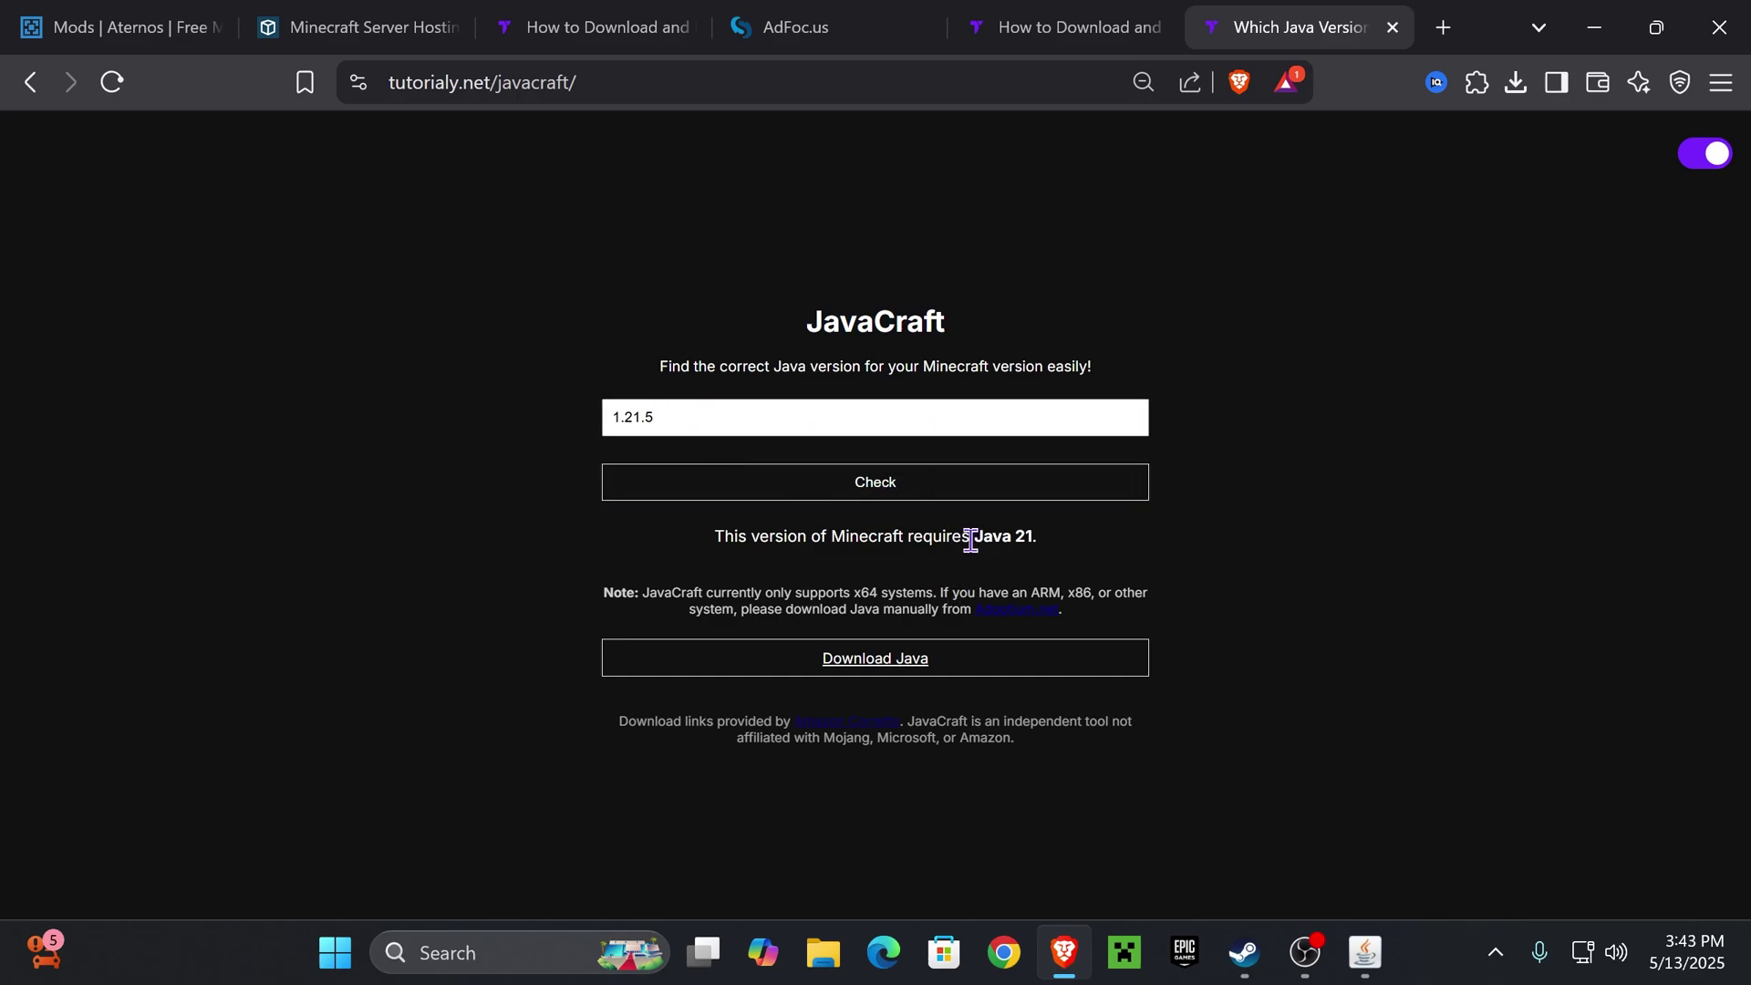
drag(970, 540, 1047, 547)
click(953, 561)
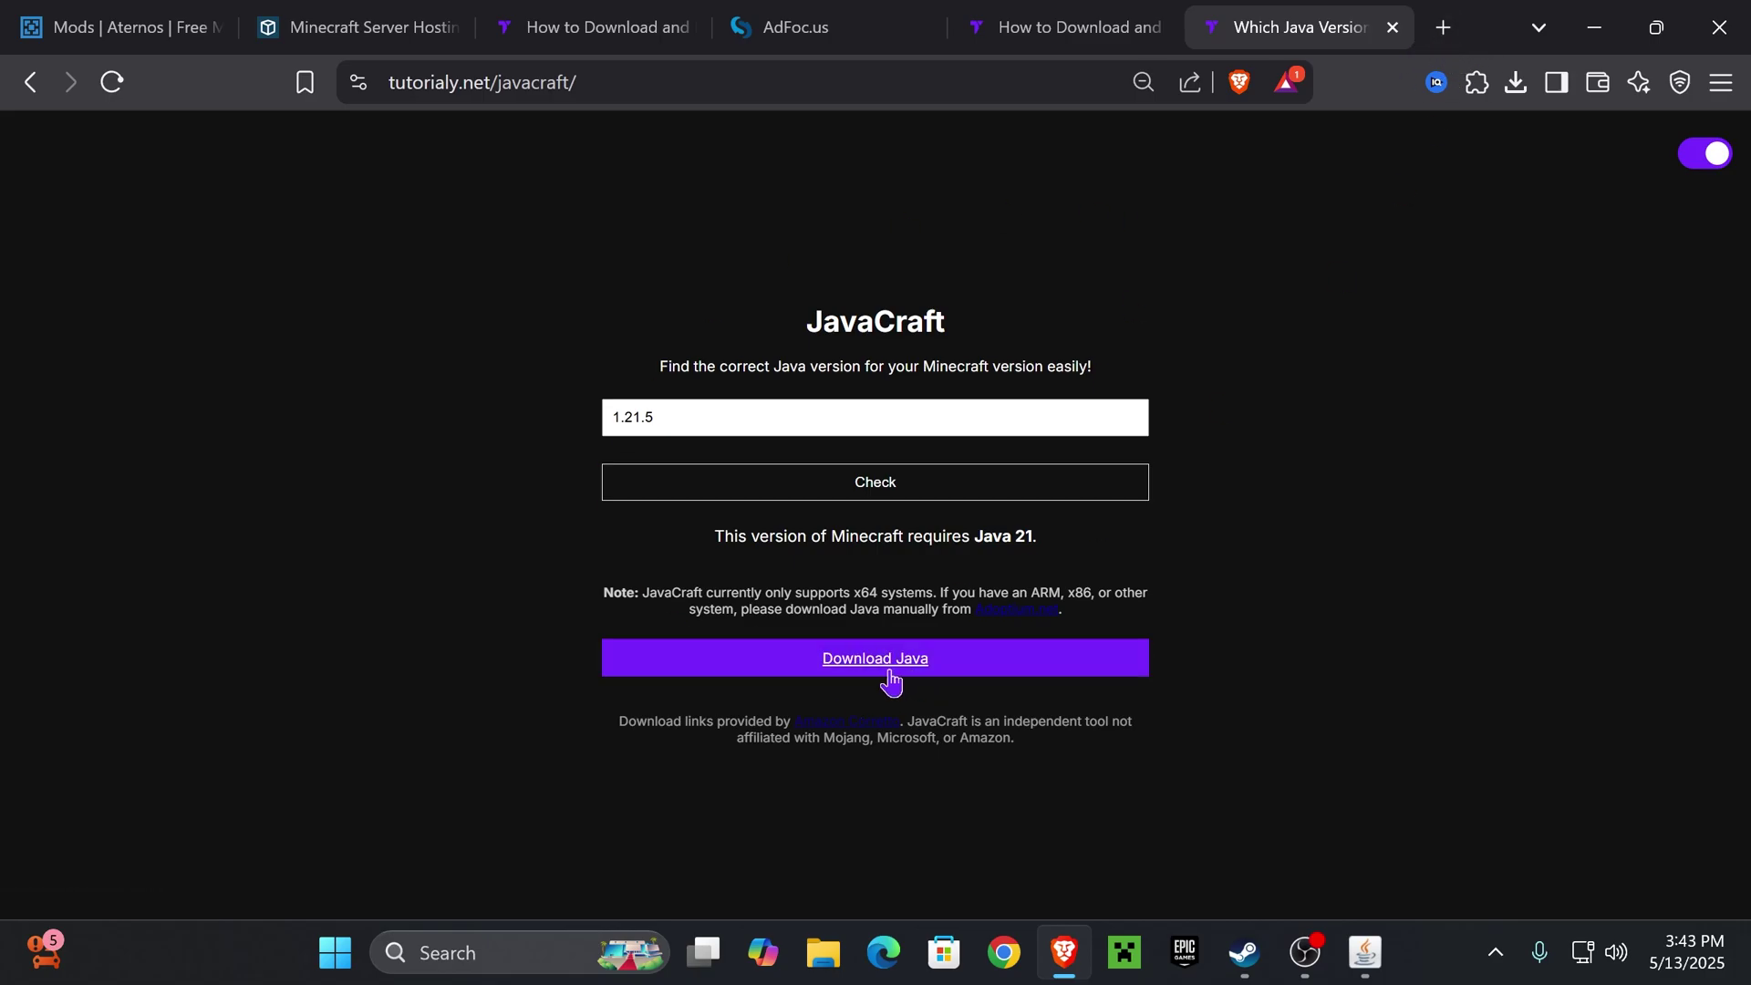
click(1594, 27)
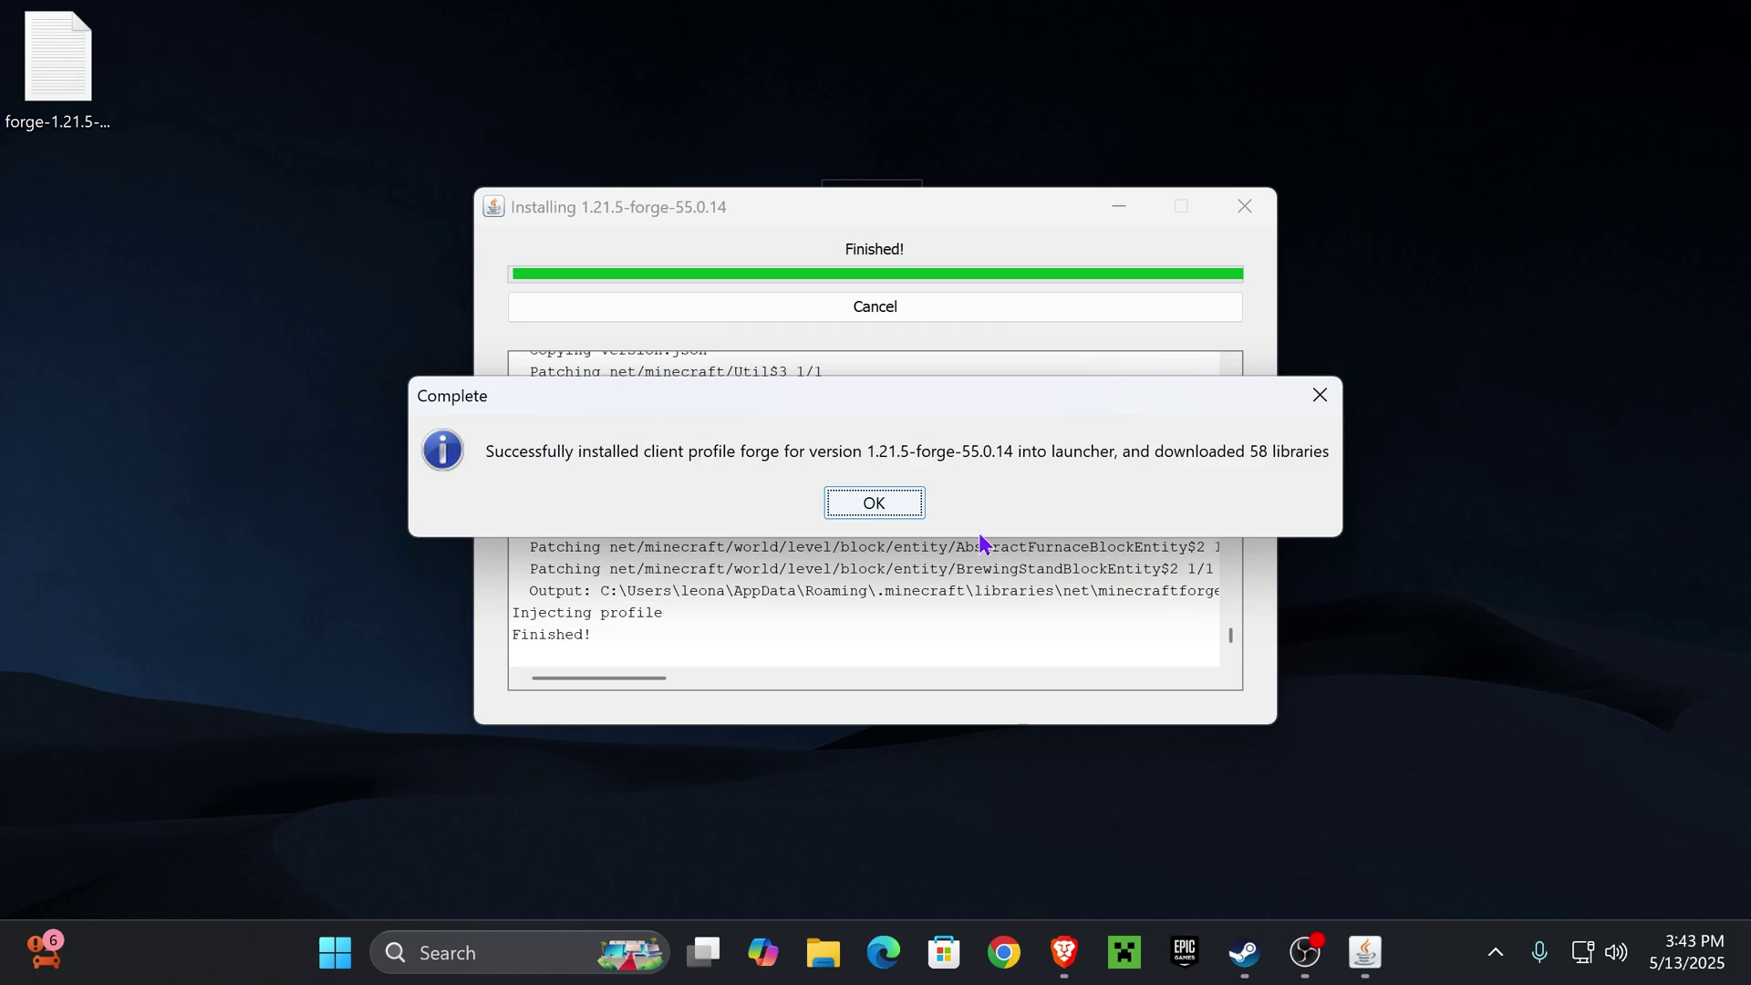
Close the install-complete dialog and delete the Forge installer jar and log from the desktop.
click(874, 503)
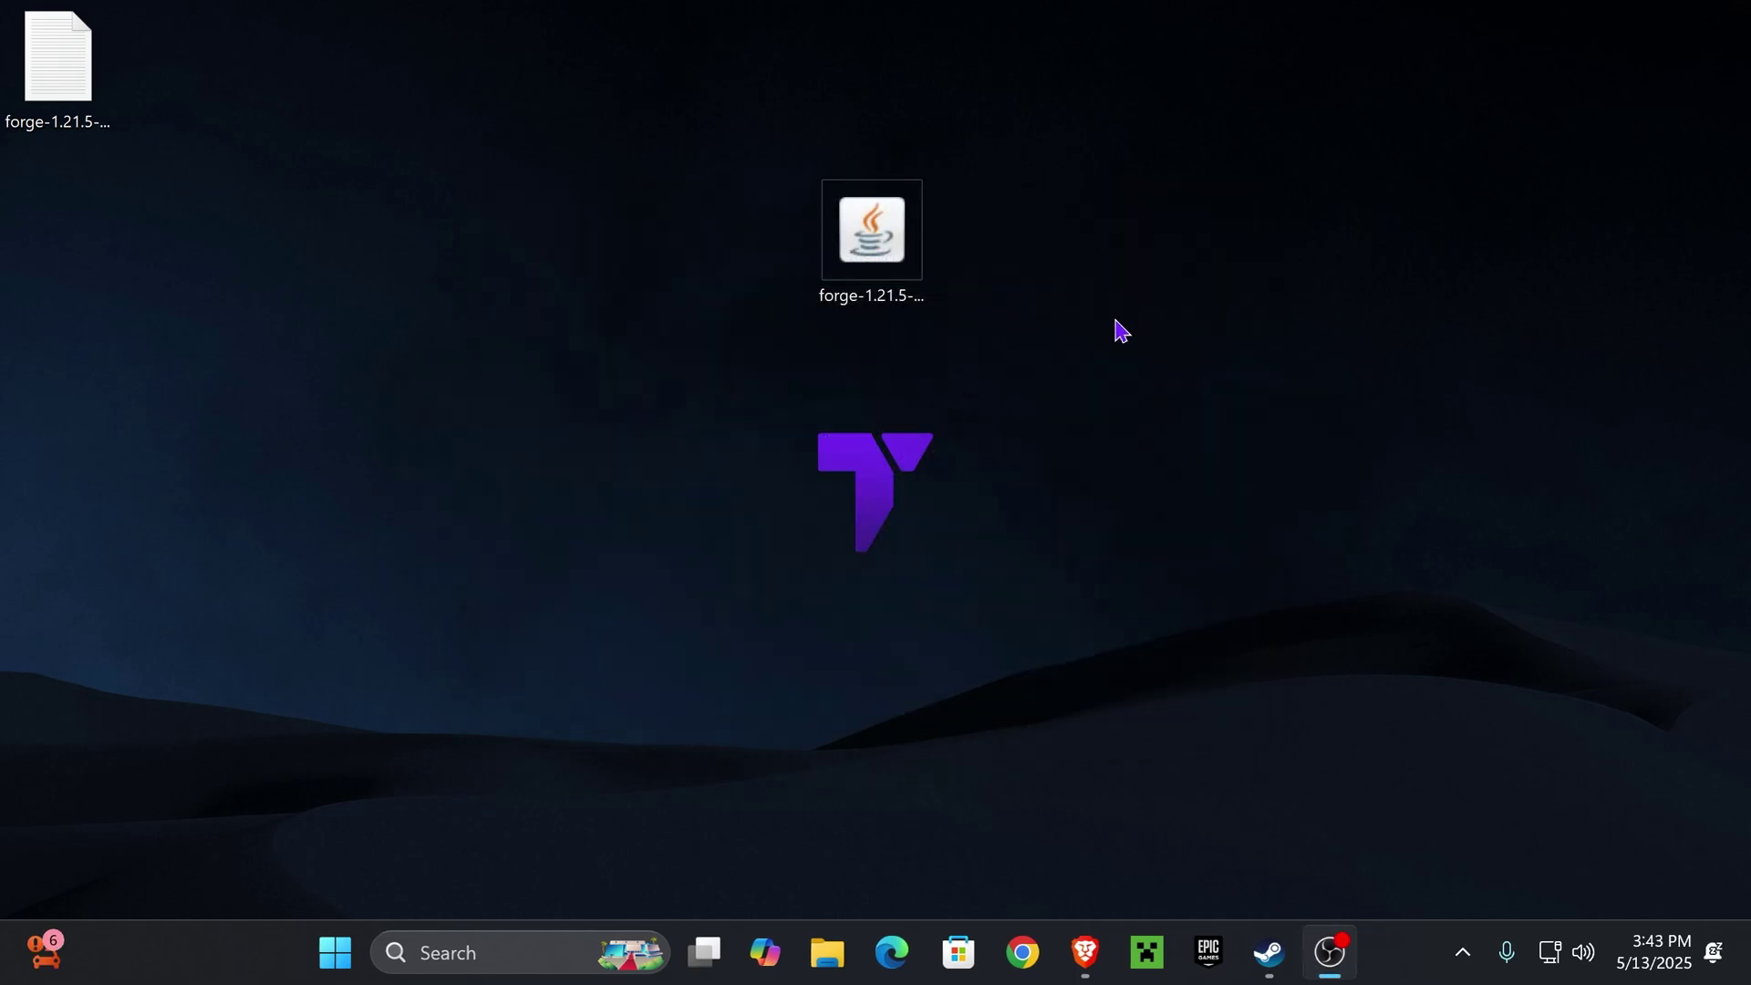
key(Delete)
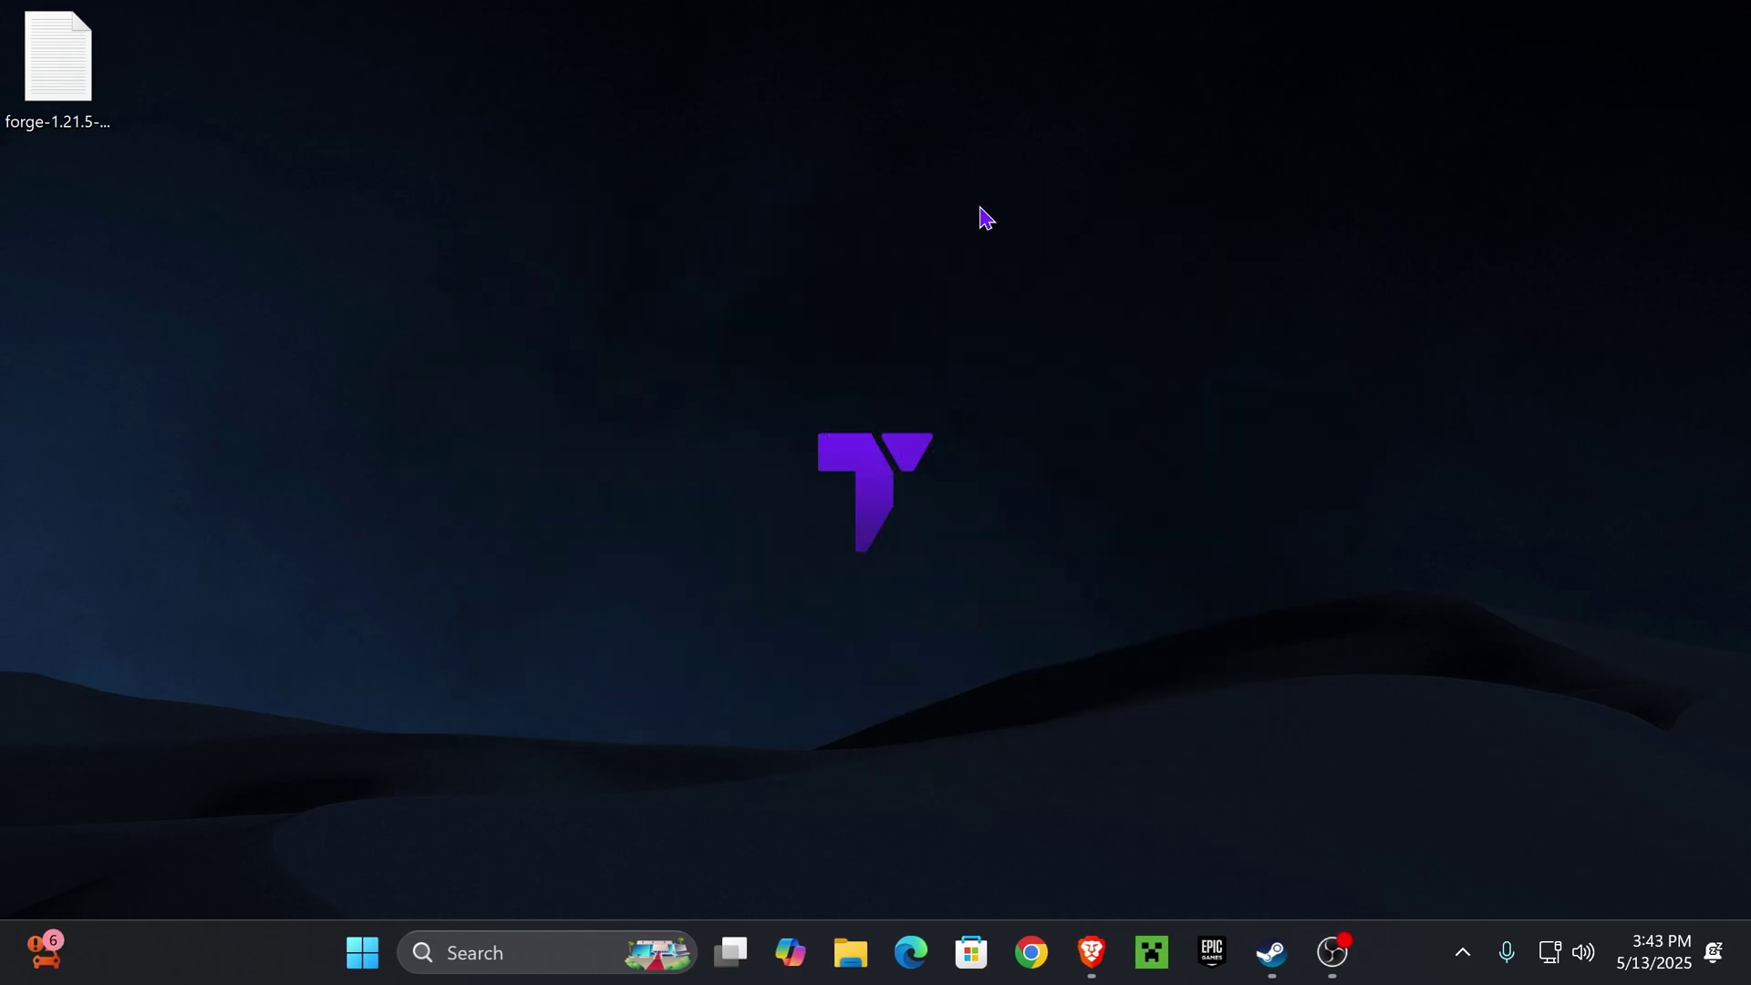
drag(228, 185, 448, 262)
drag(673, 162, 321, 317)
key(Delete)
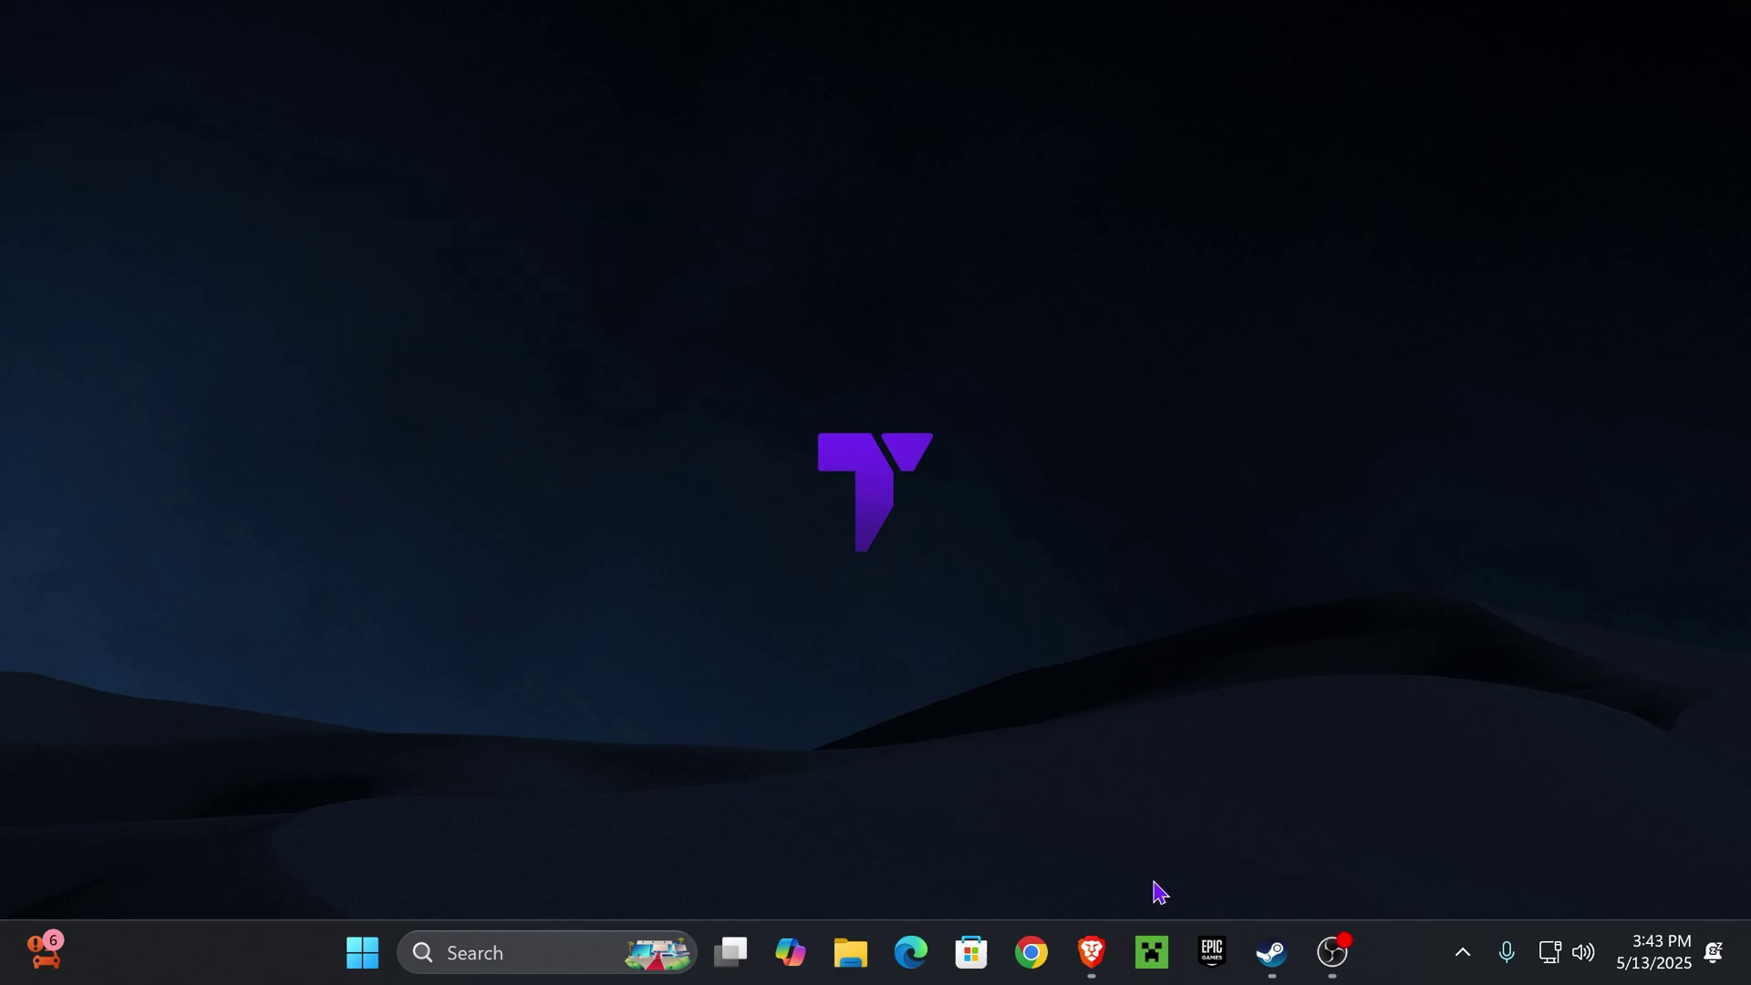
Glance at the Aternos Balm mod page, then minimize the browser.
click(1091, 952)
key(ctrl+1)
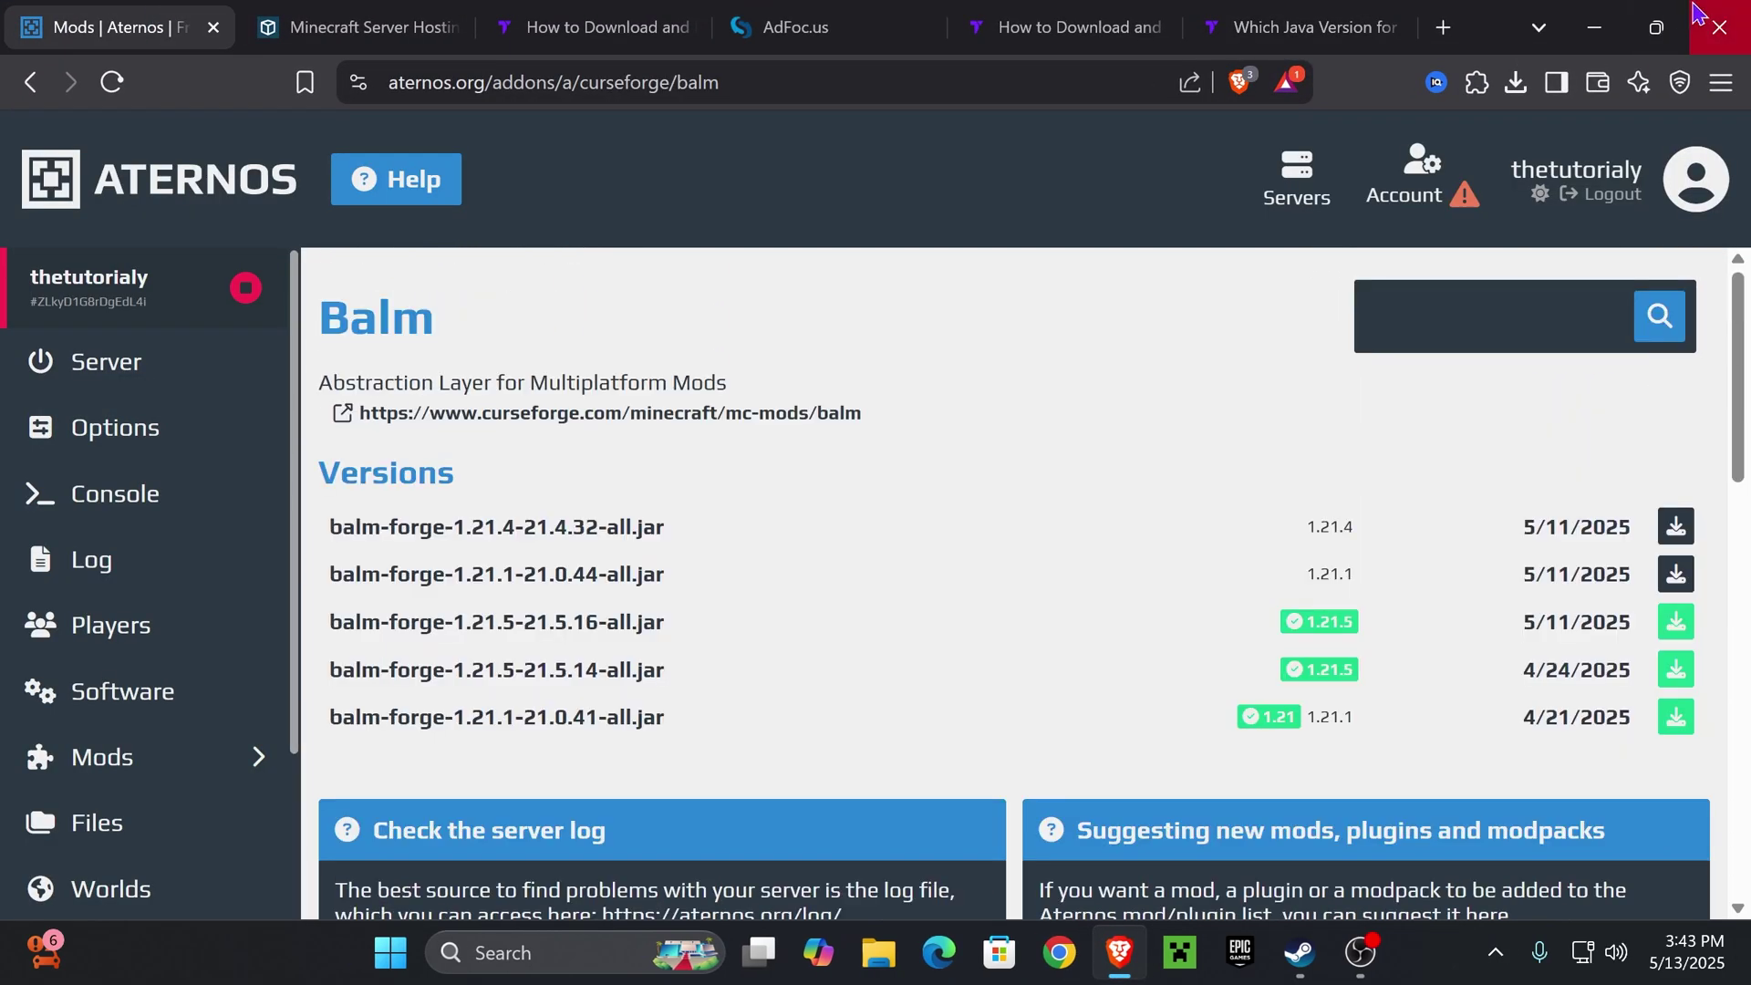
click(1594, 28)
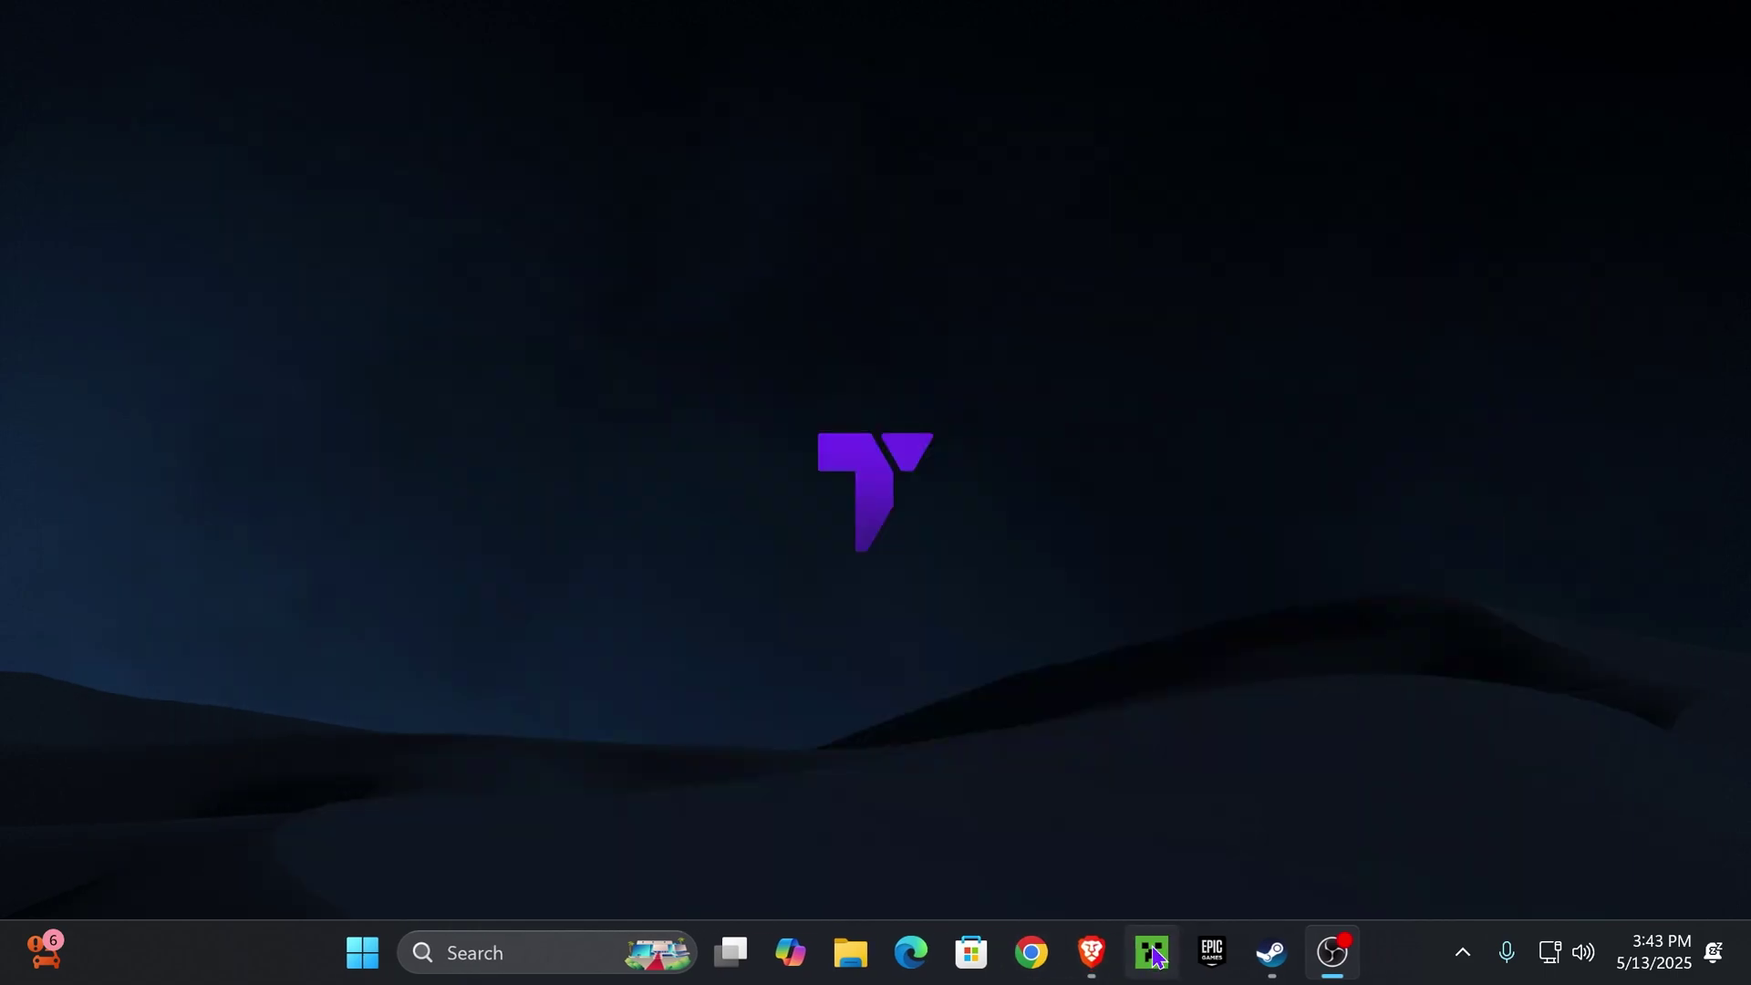
Confirm the forge 1.21.5-forge-55.0.14 installation in Minecraft Launcher and open its game folder.
click(1156, 956)
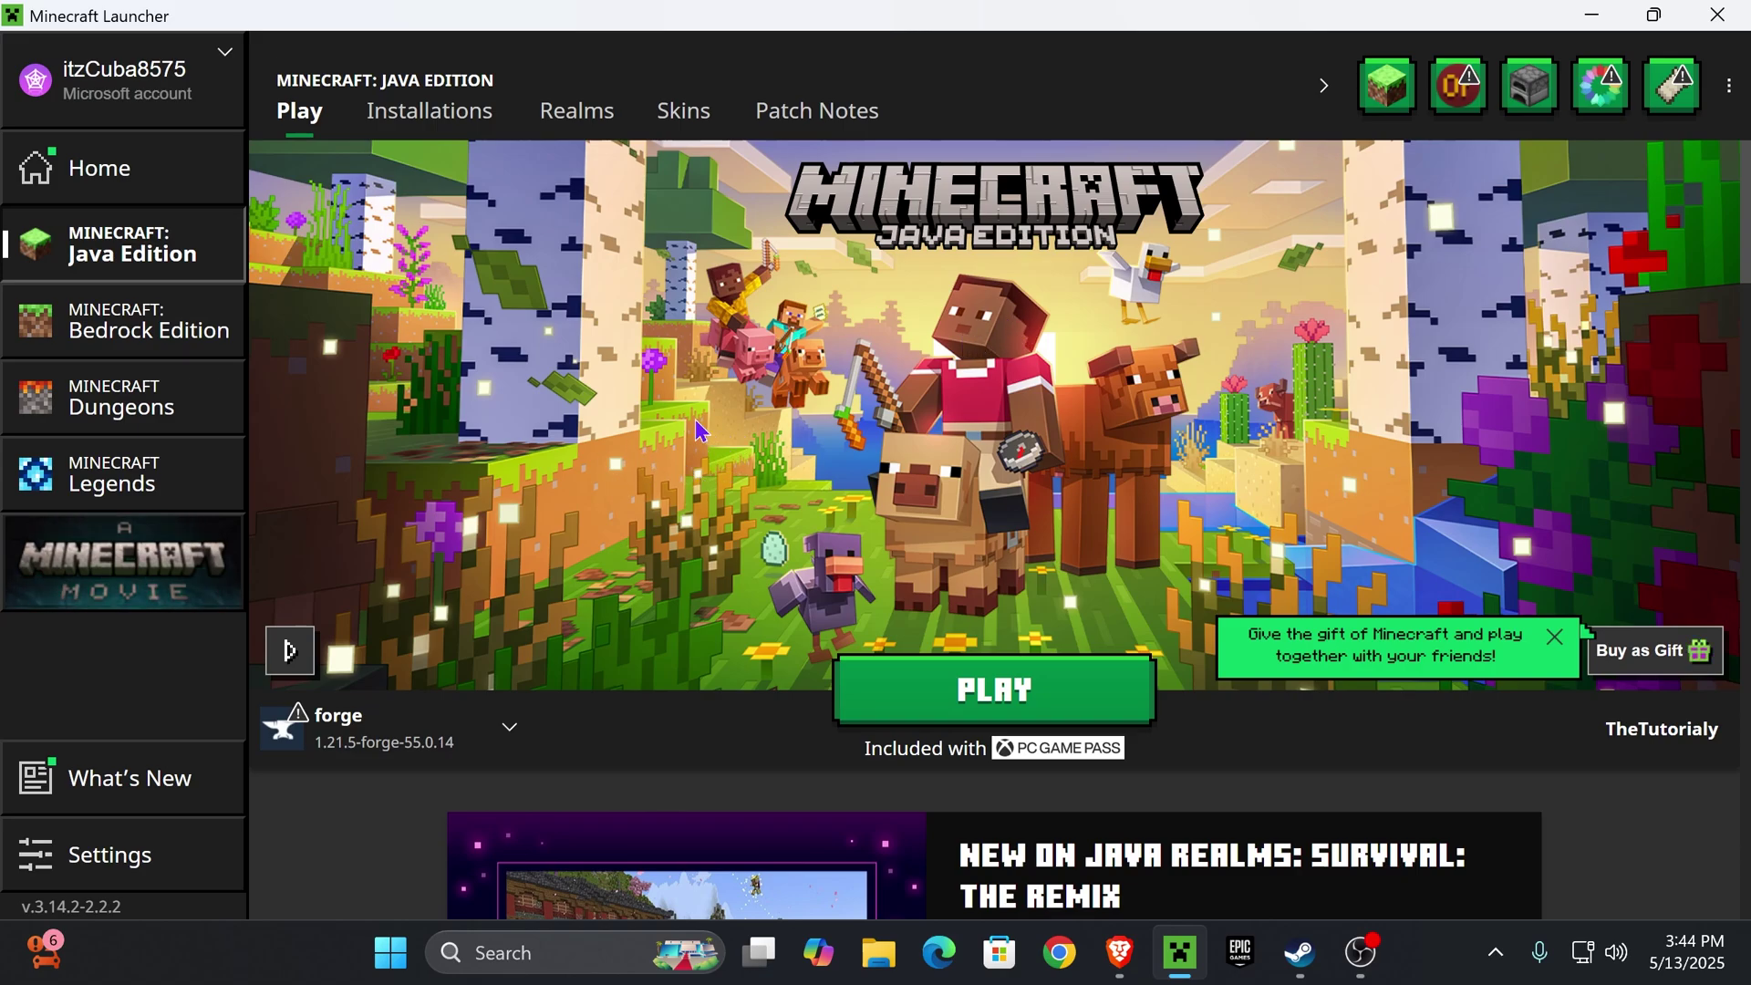
mouse_move(385, 745)
click(446, 116)
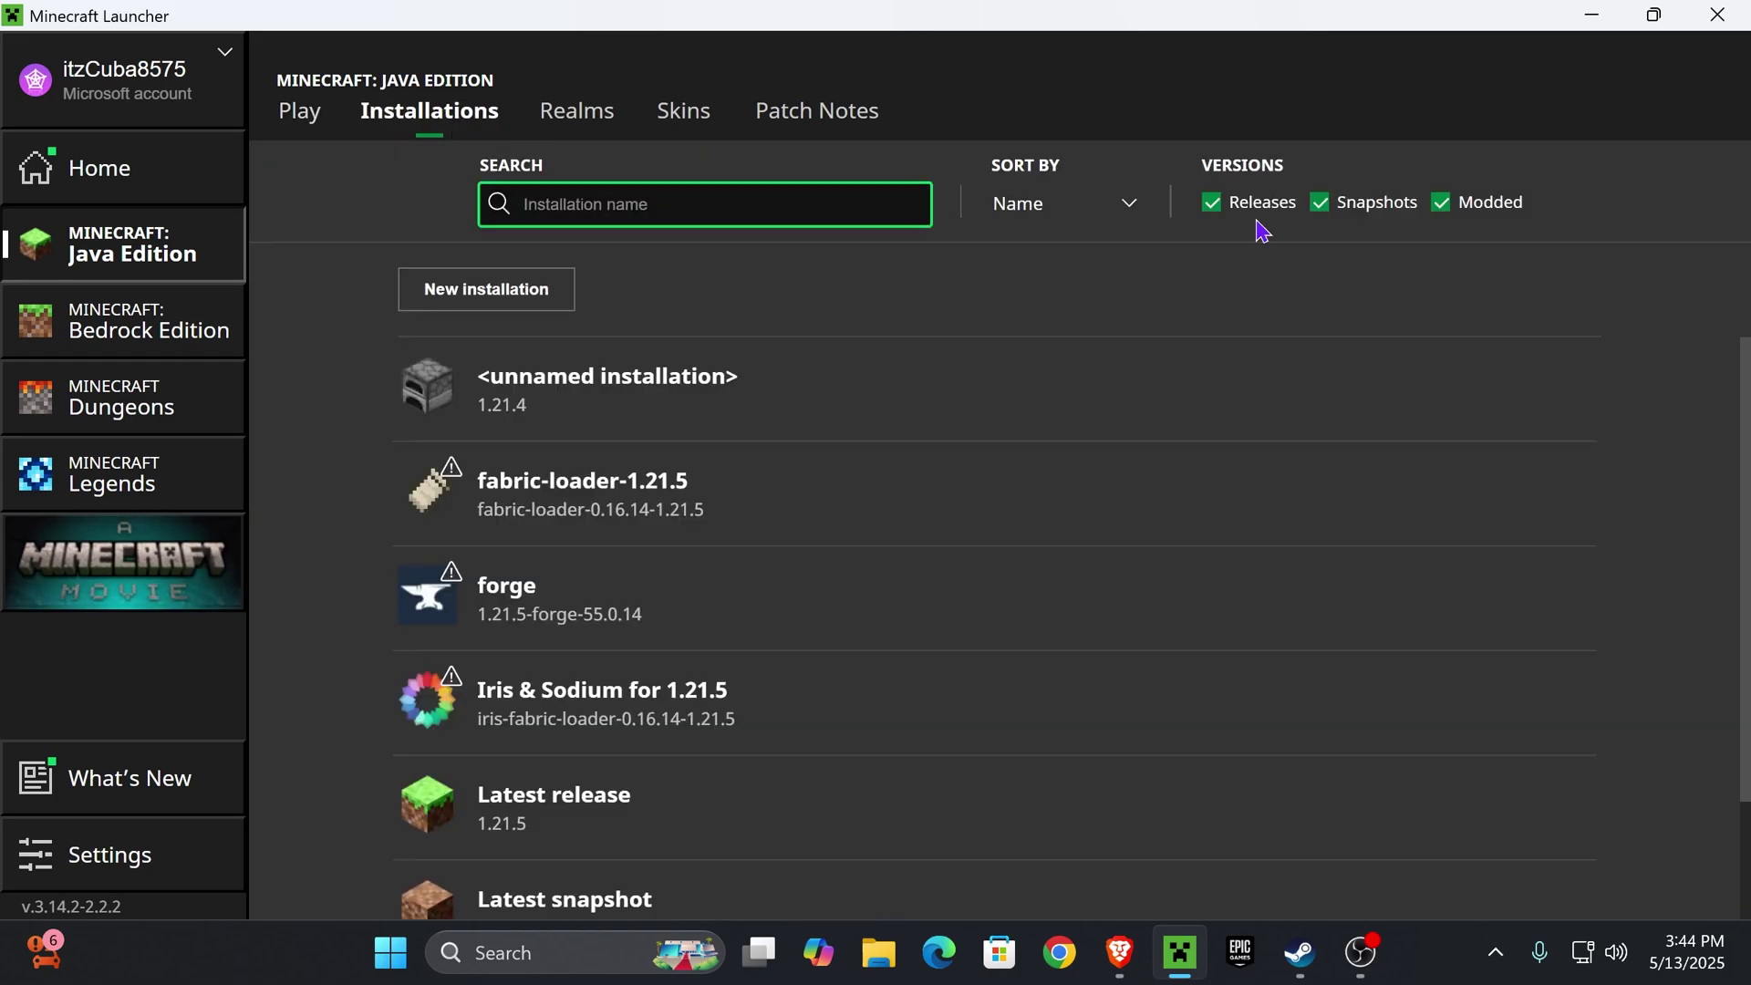
click(1443, 208)
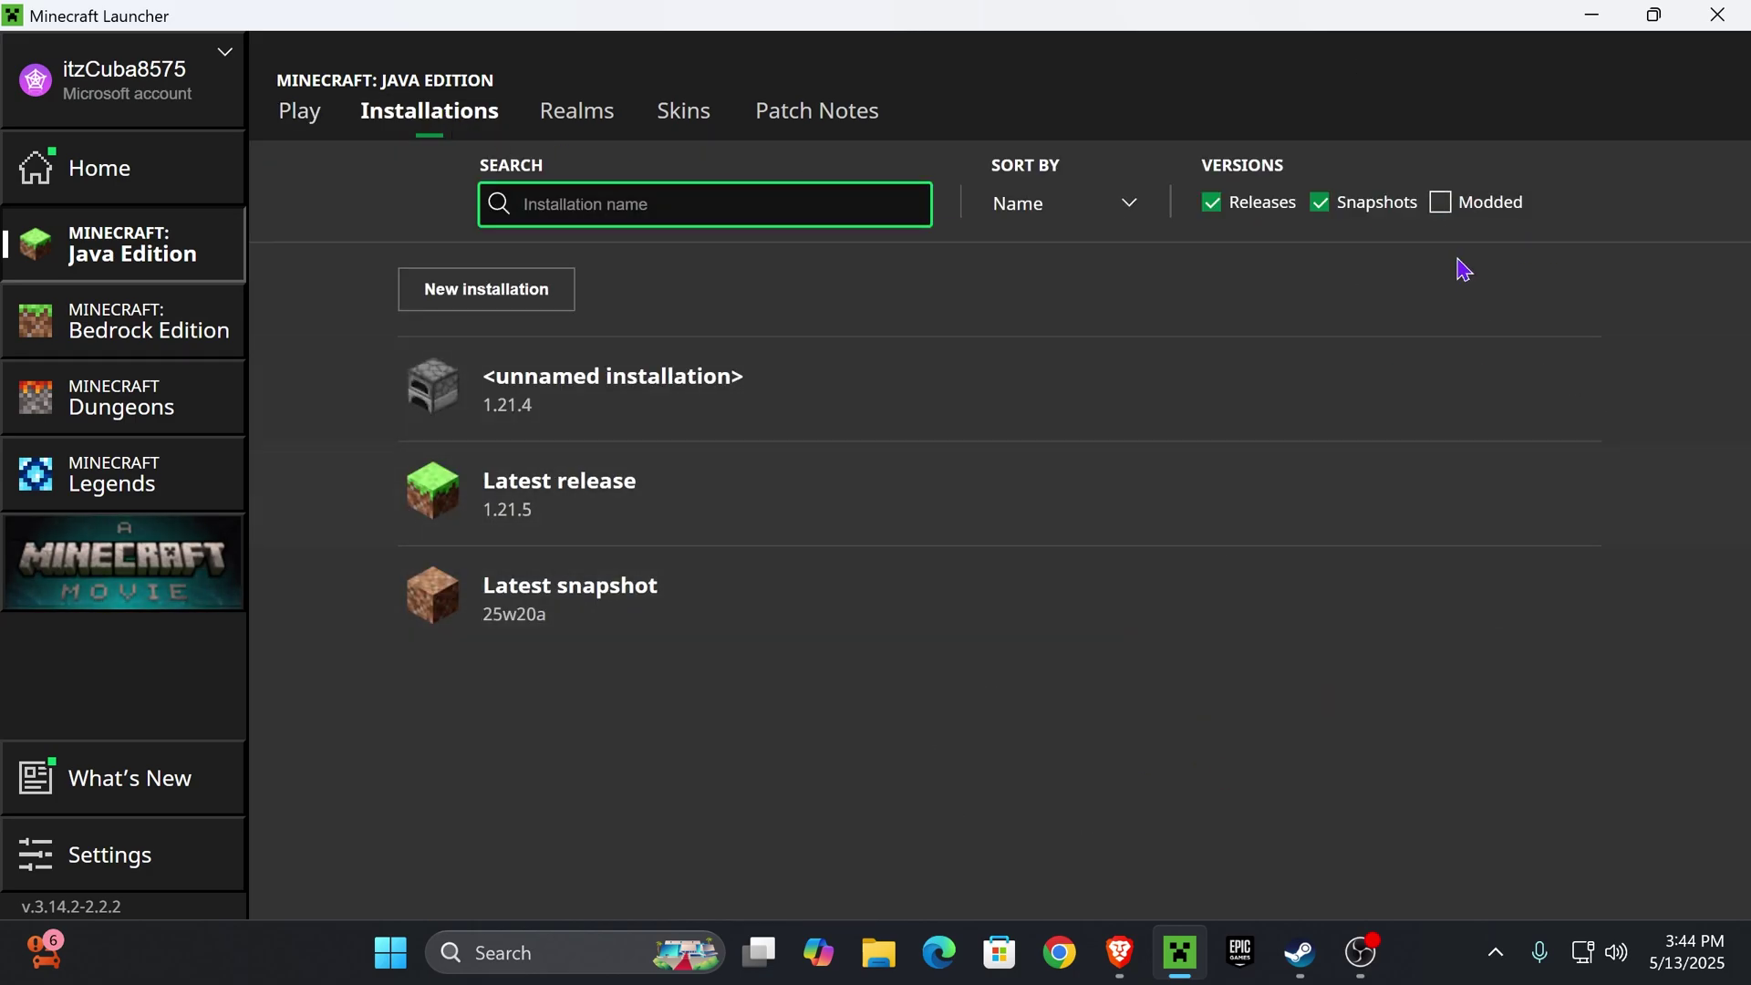
click(1444, 203)
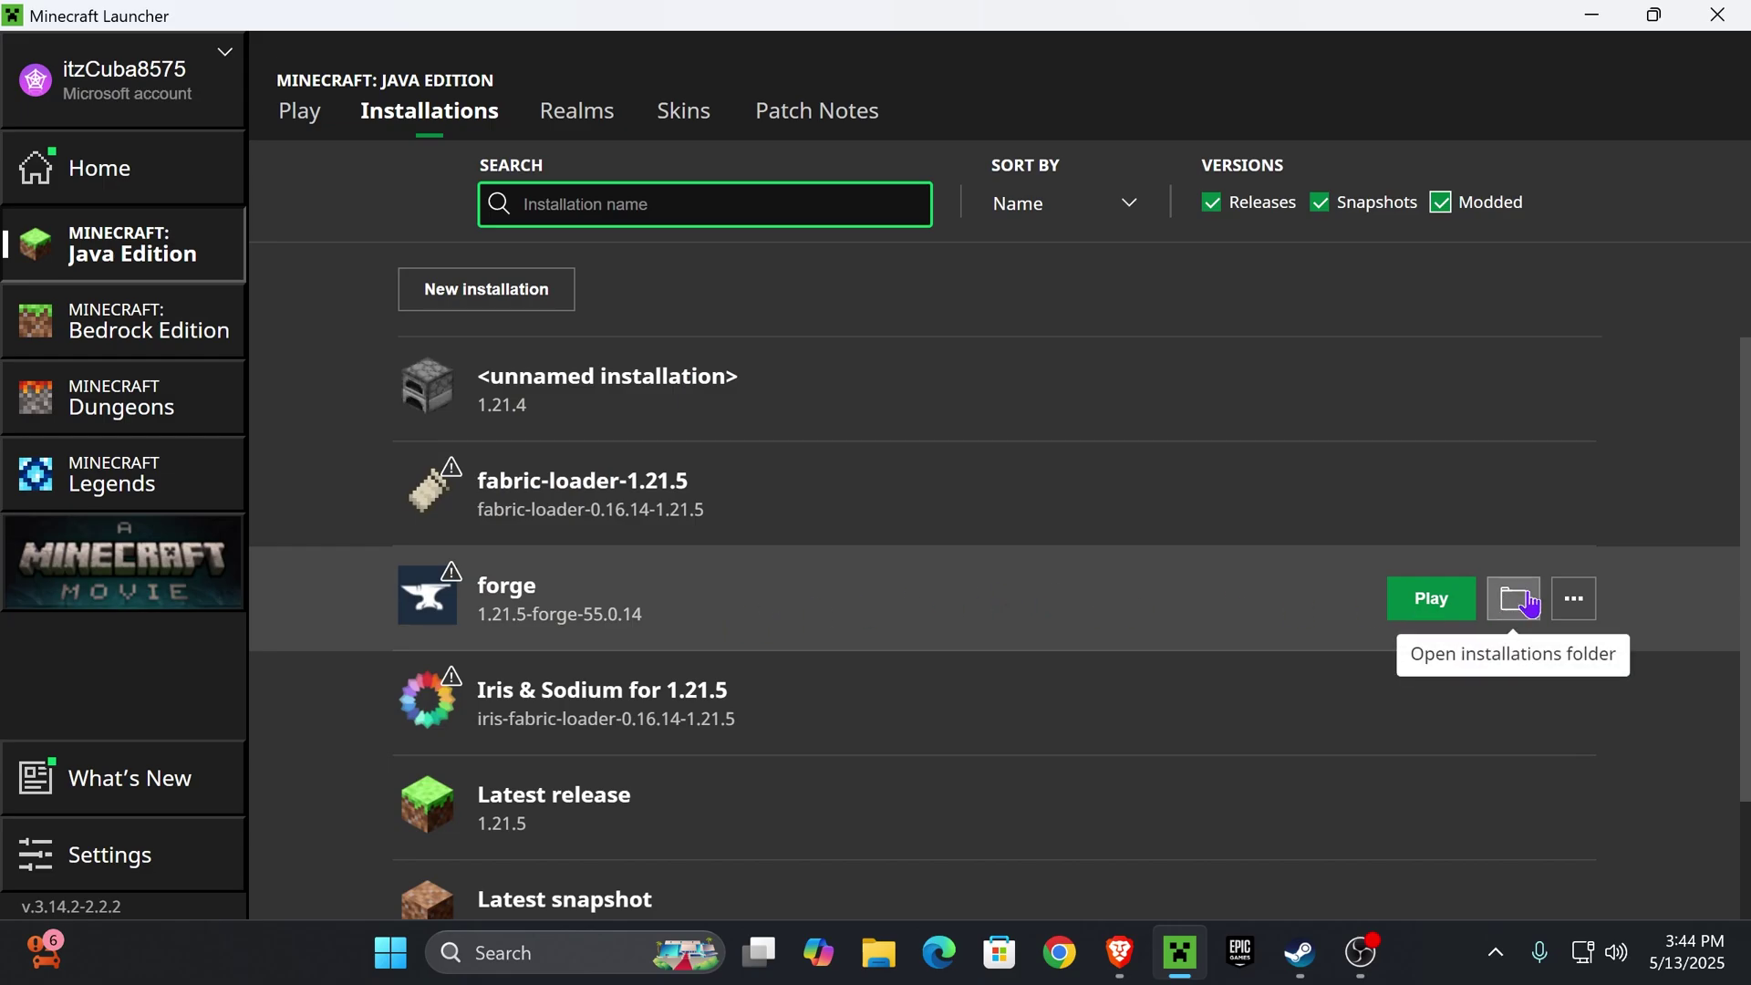
click(1514, 600)
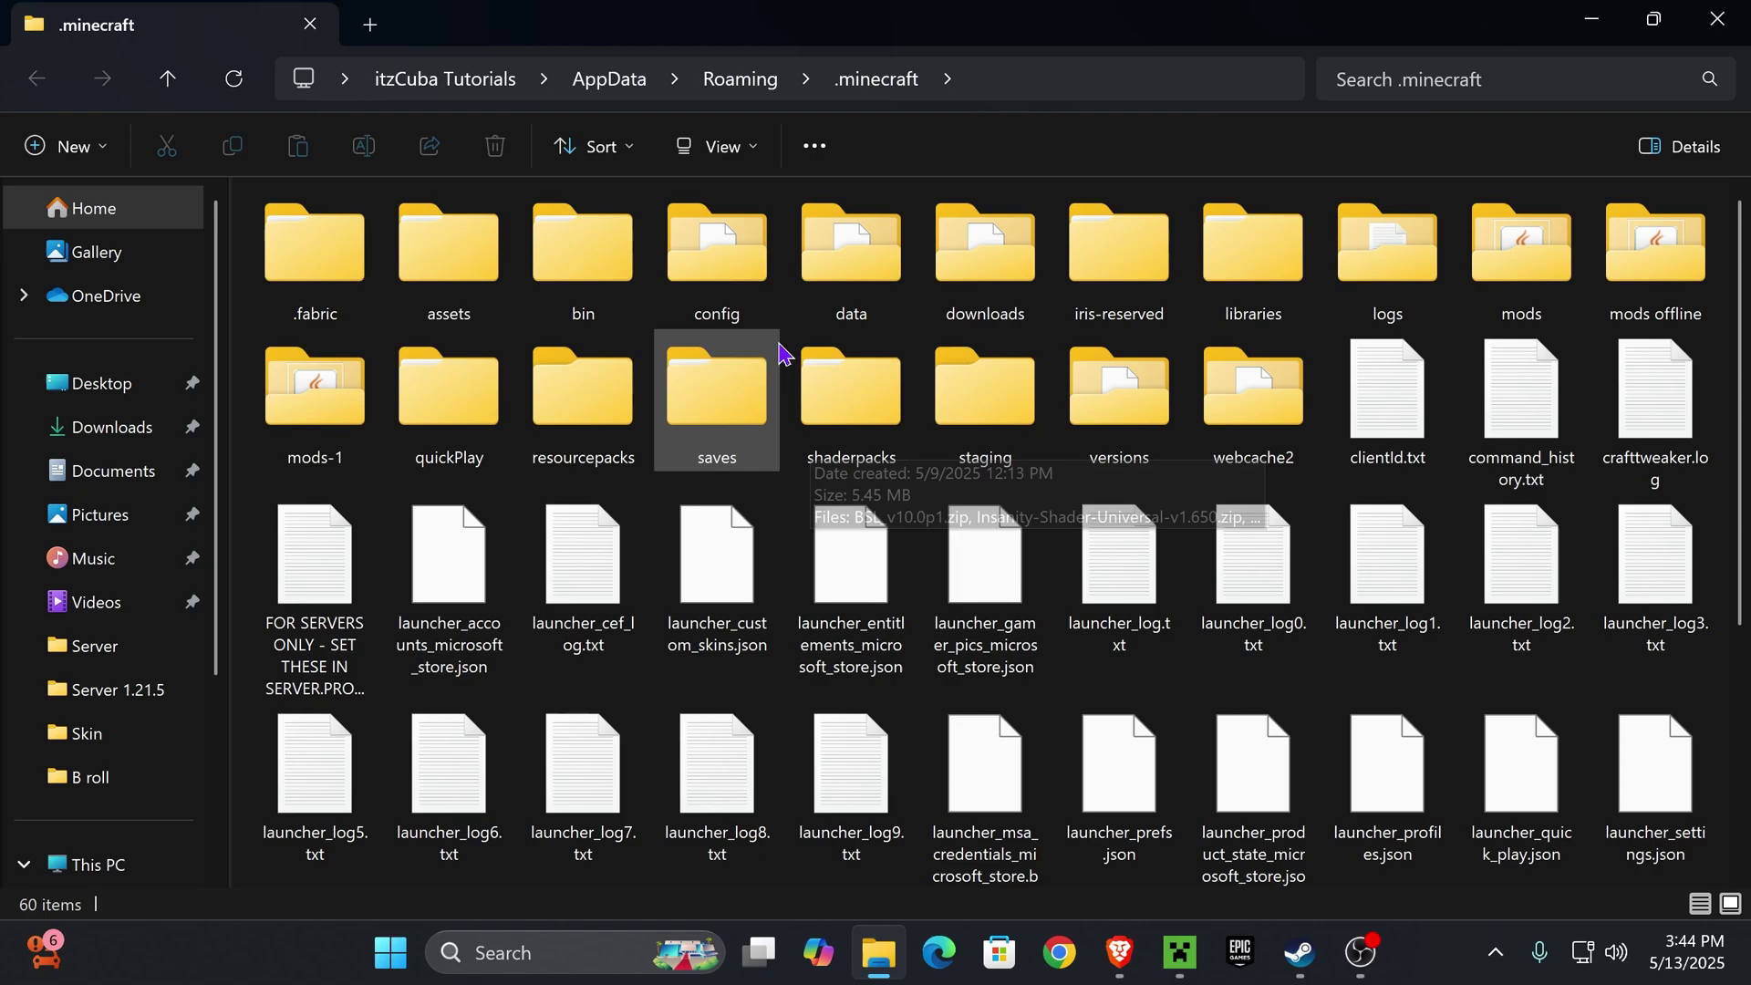
Replace the old mods folder in .minecraft with a new empty folder named mods.
click(1534, 285)
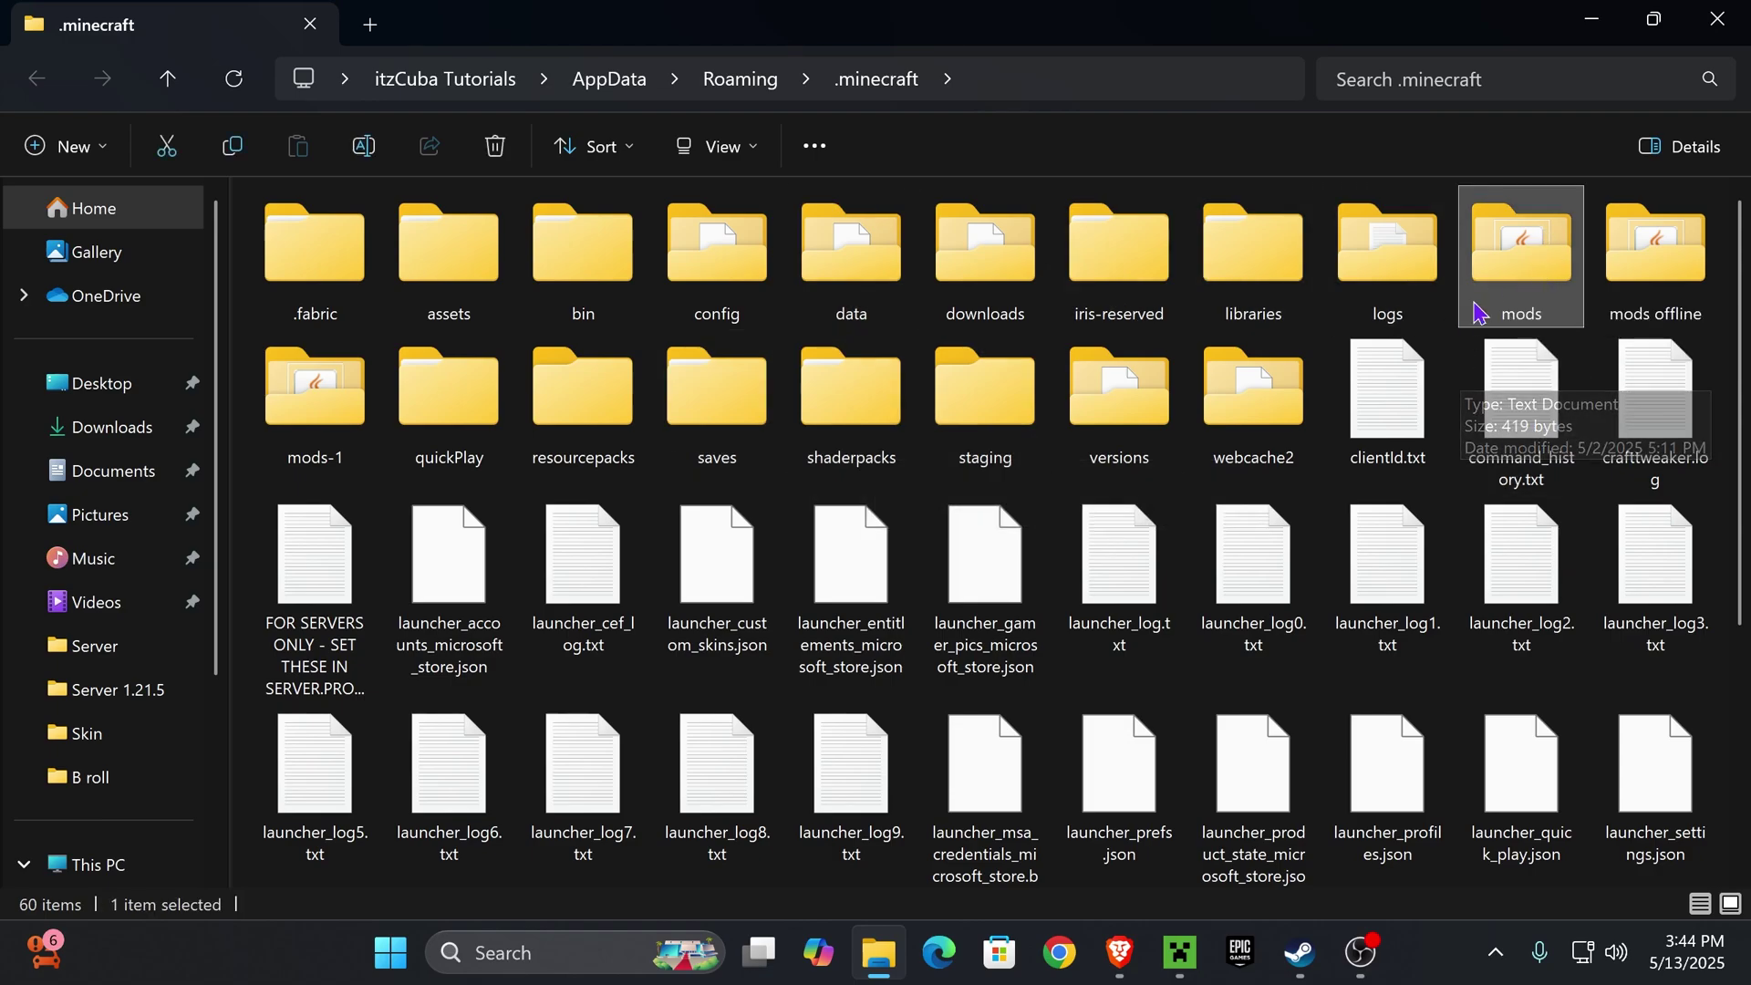
key(Delete)
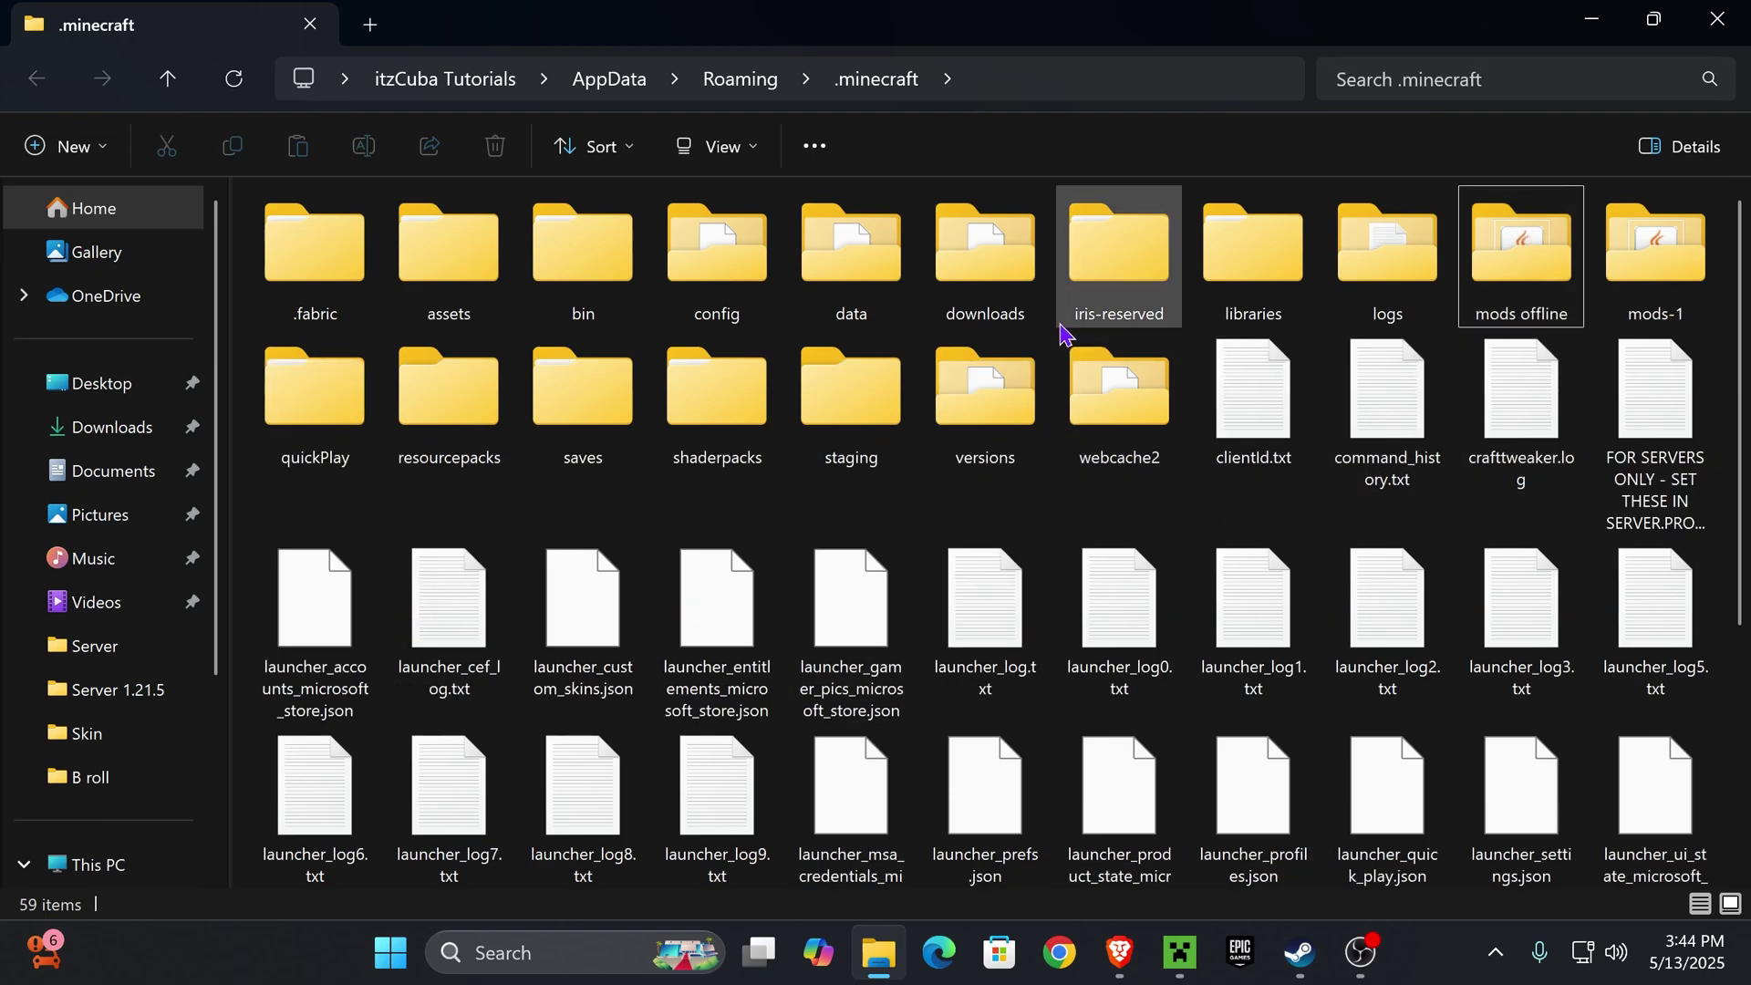
click(68, 146)
click(108, 212)
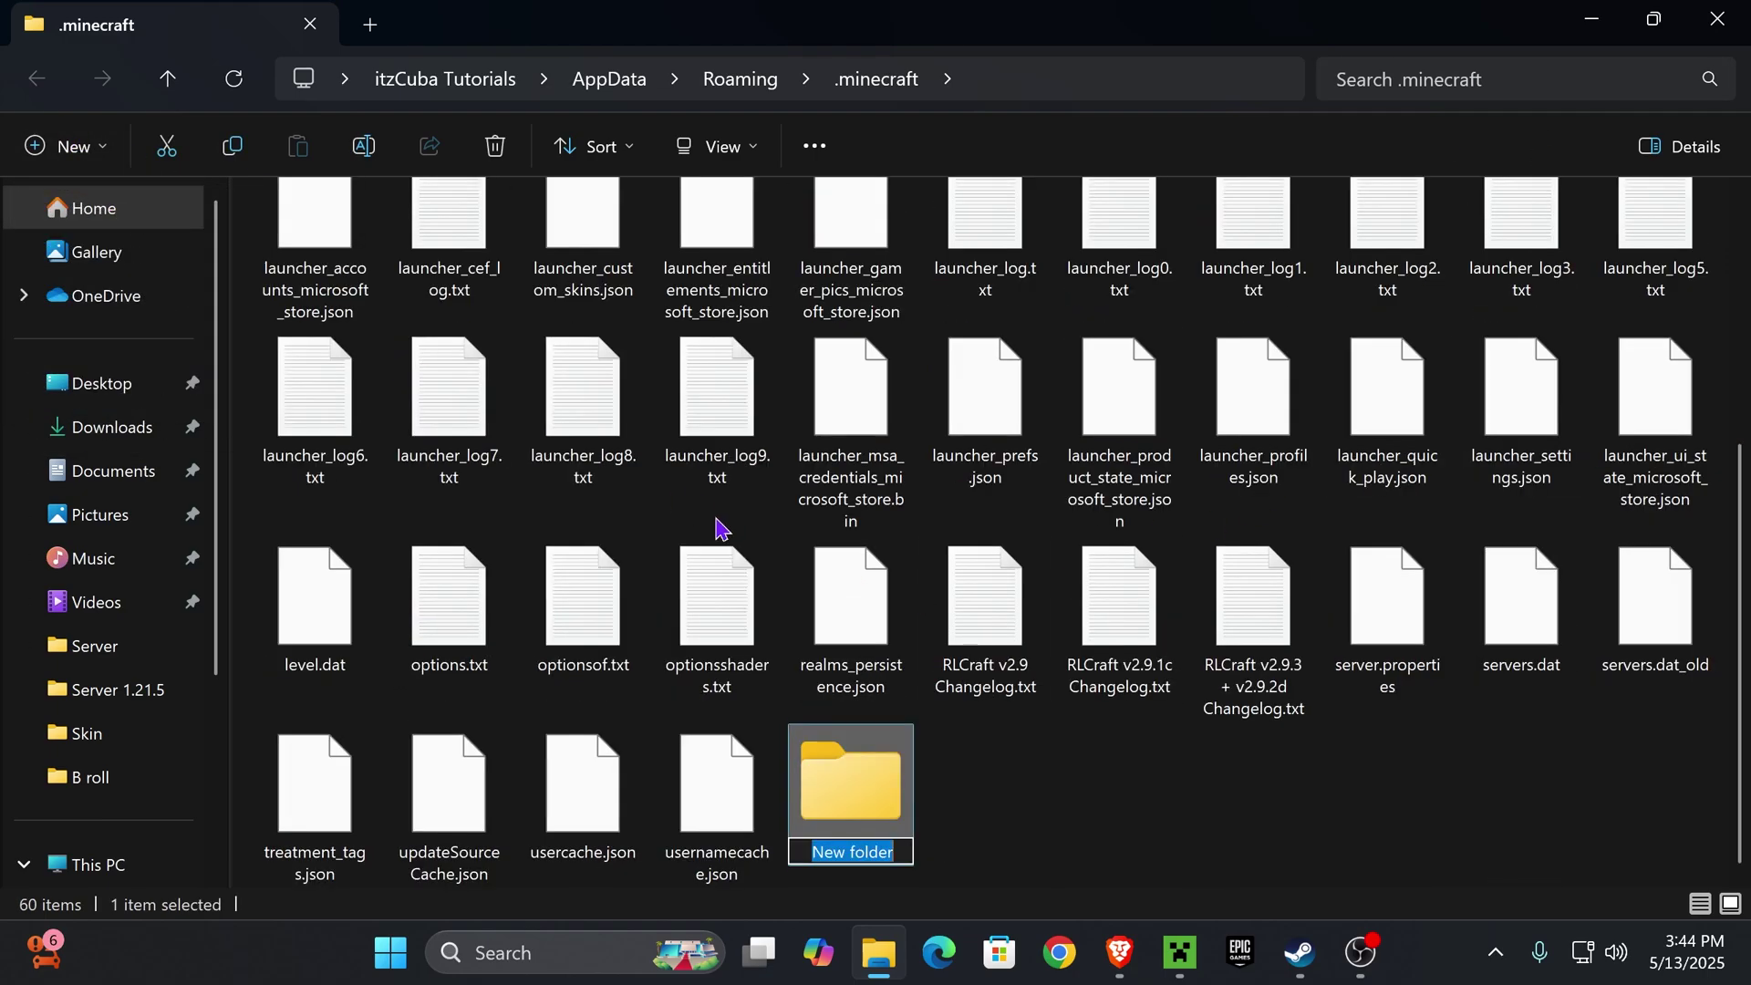
text(mods)
click(921, 803)
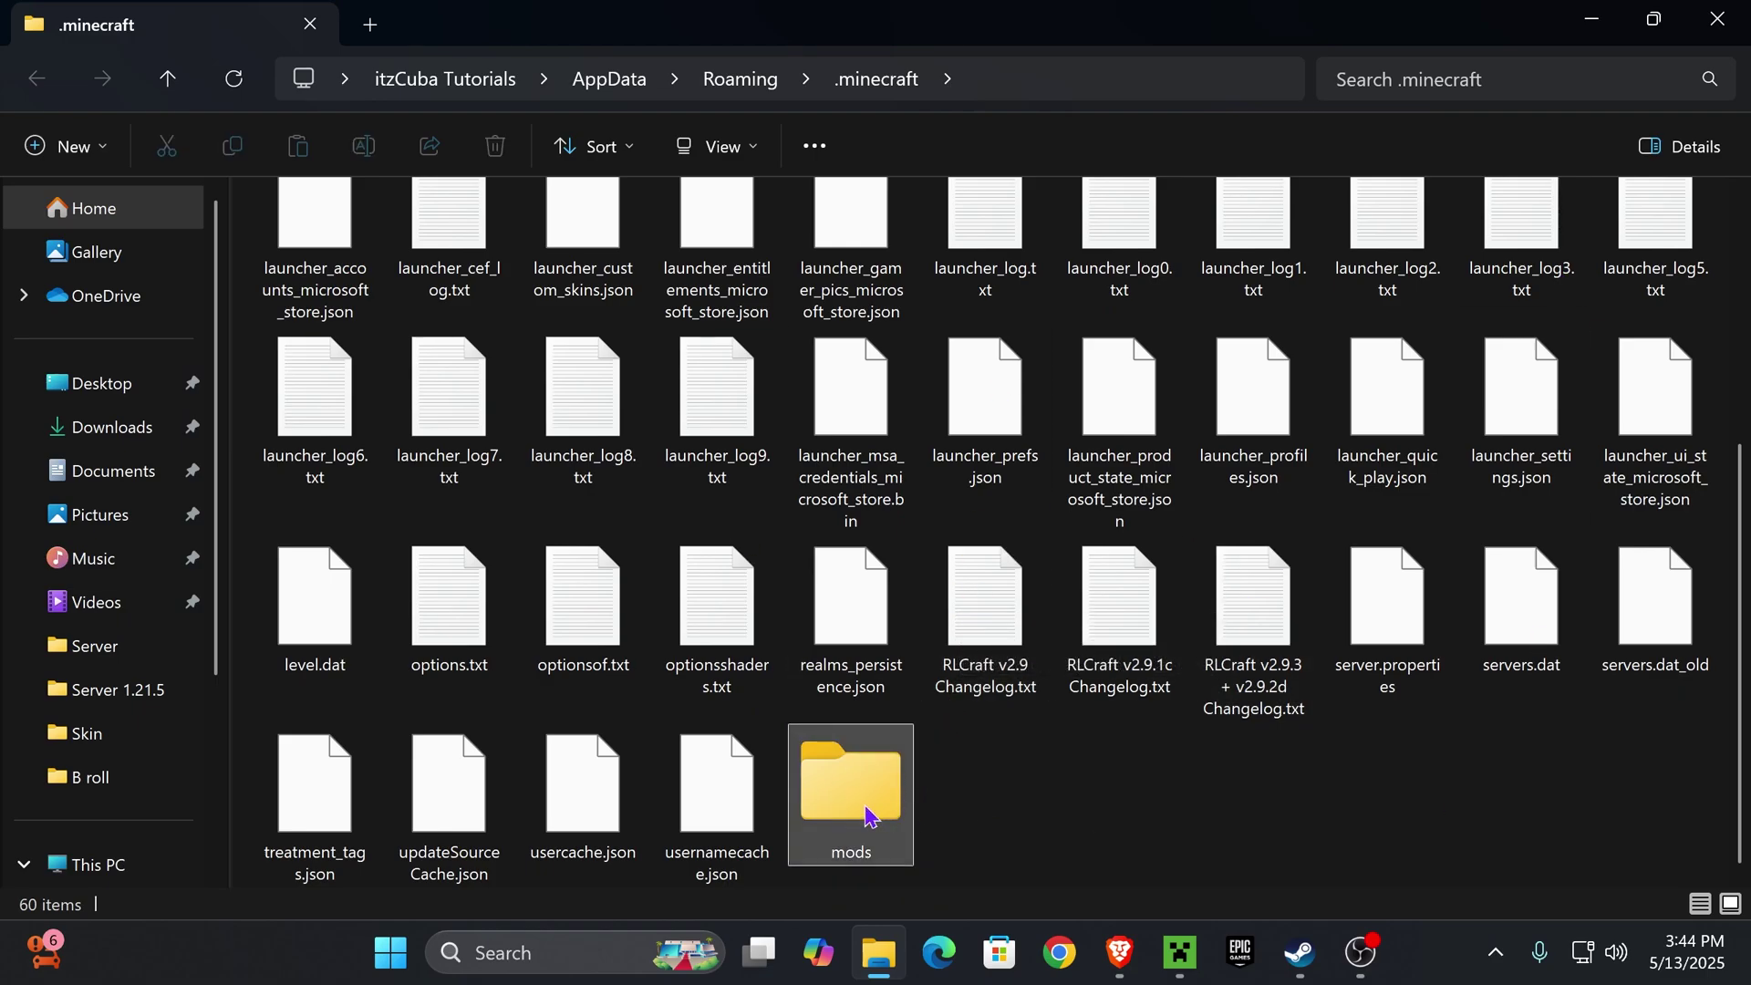
Open the new empty mods folder in File Explorer.
double_click(875, 802)
drag(456, 424, 379, 262)
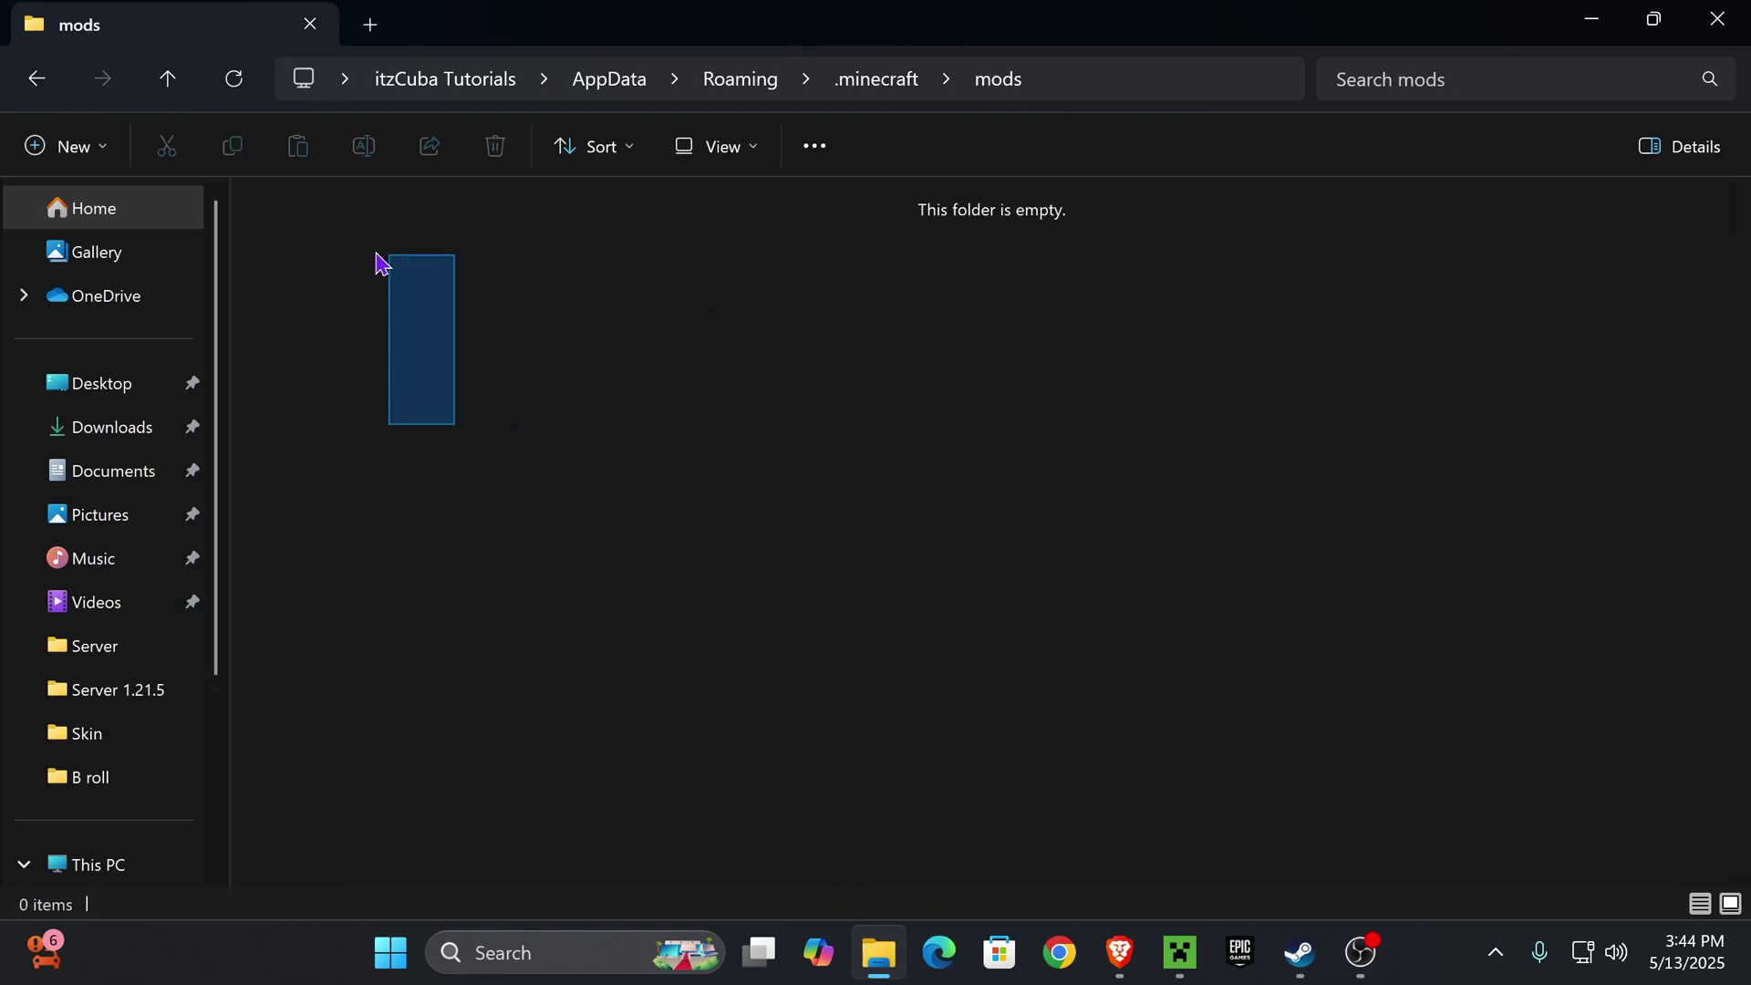
drag(989, 627, 328, 215)
drag(853, 591, 292, 206)
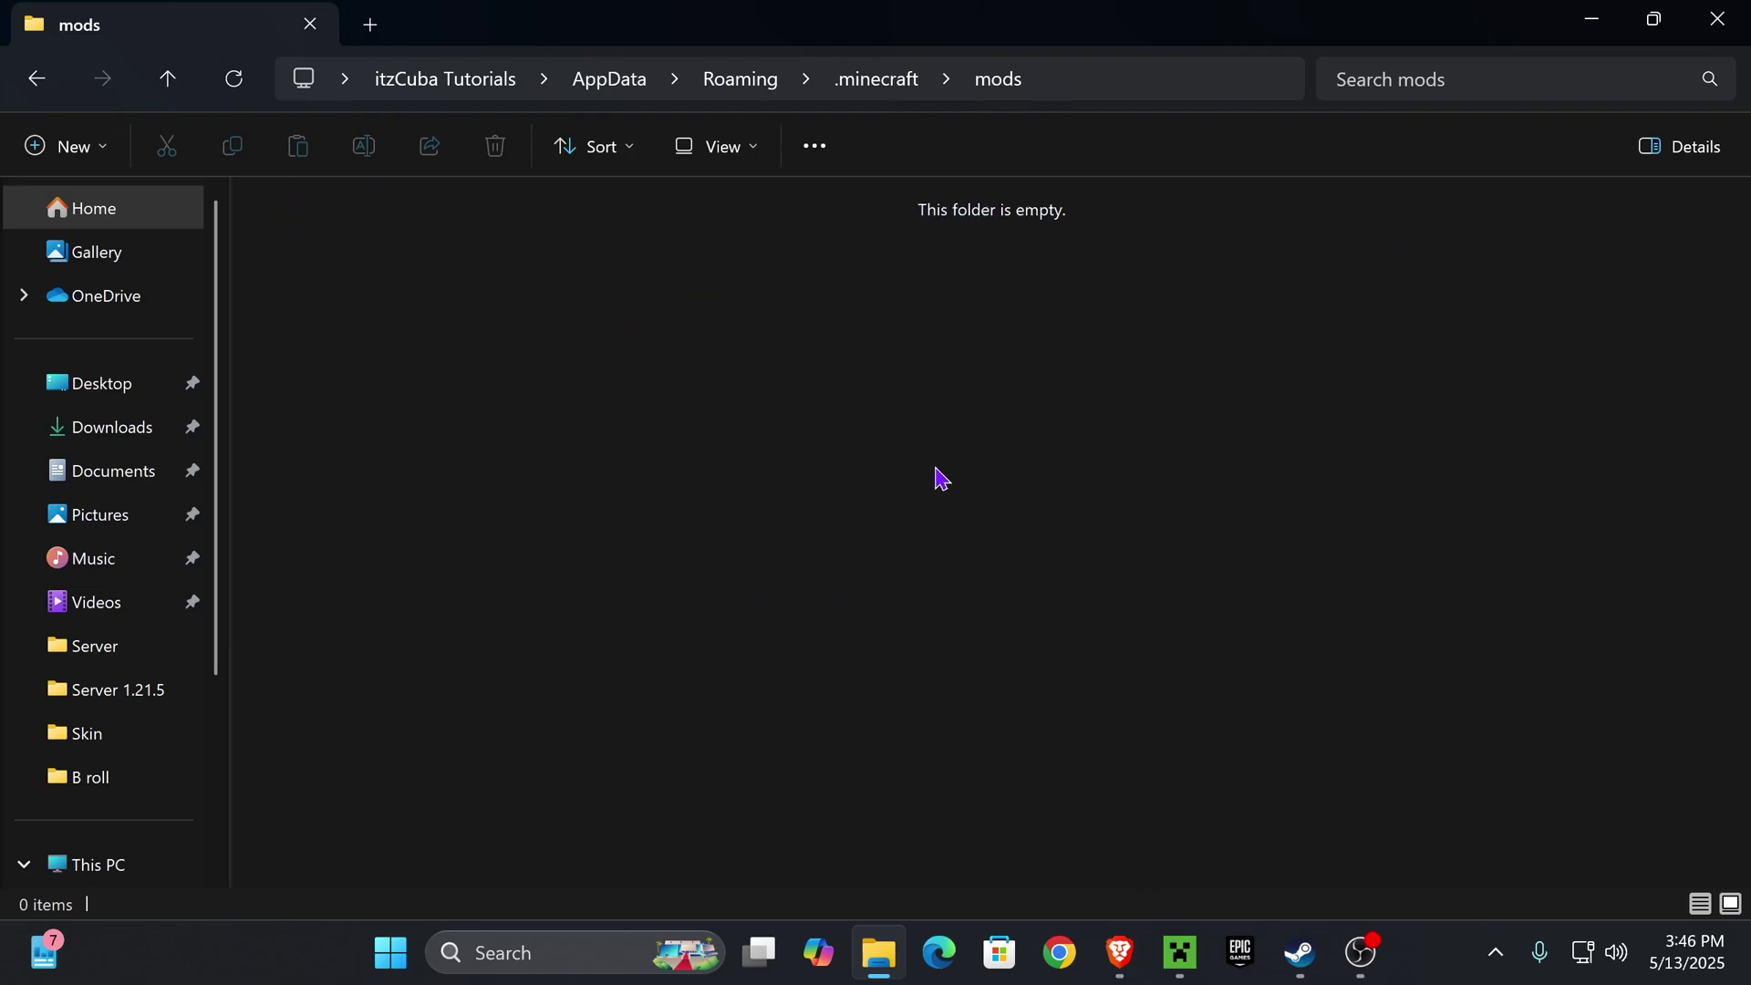
Open the Waystones card in the Aternos Mods list and follow its curseforge.com link.
click(1120, 952)
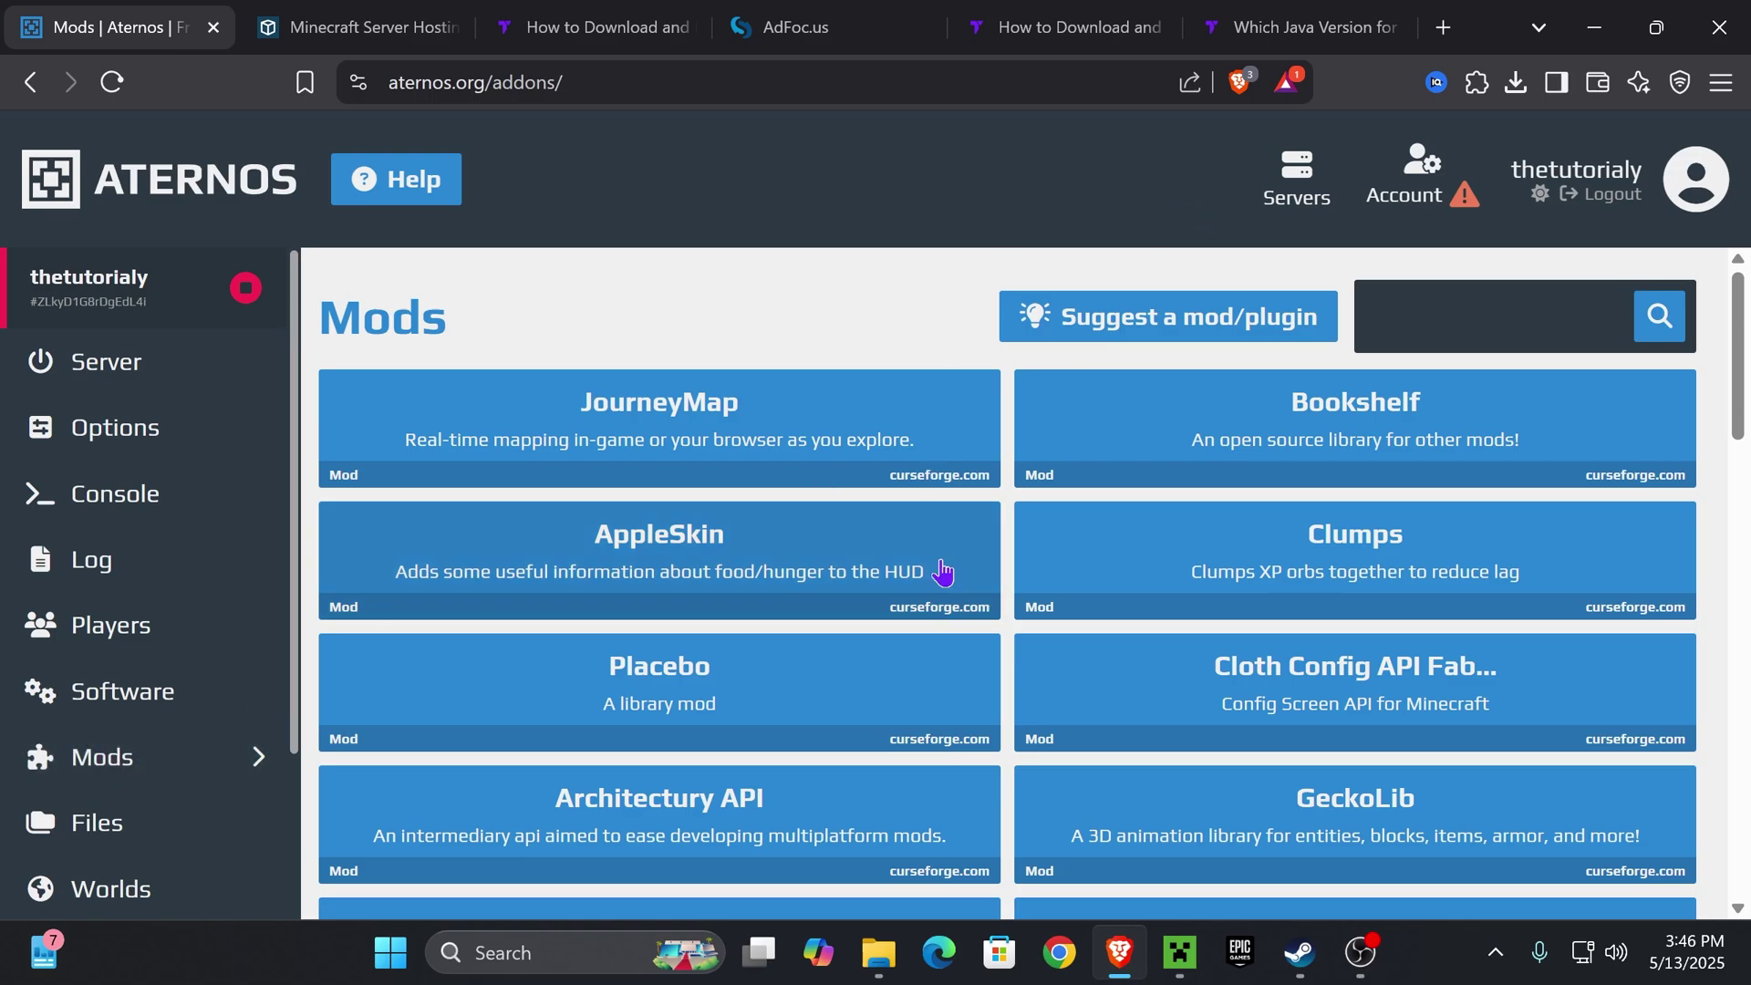
scroll(1035, 379, down, 6)
scroll(1056, 294, up, 3)
scroll(1056, 294, up, 3)
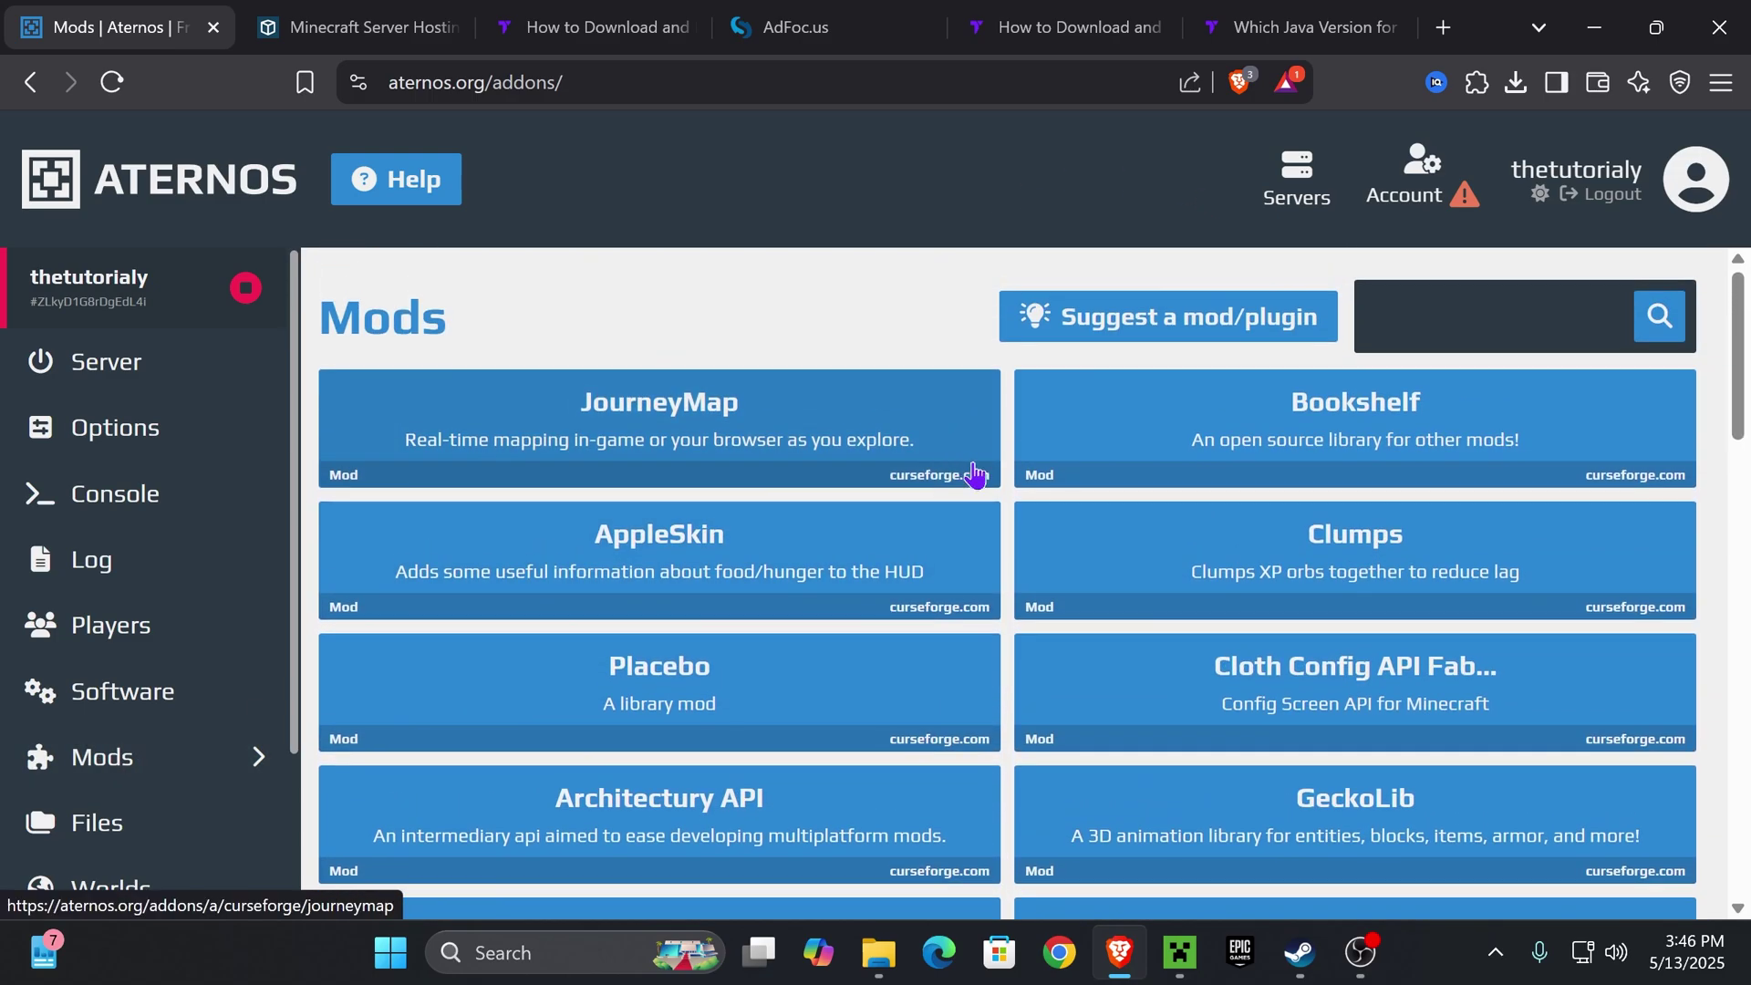
scroll(974, 436, down, 4)
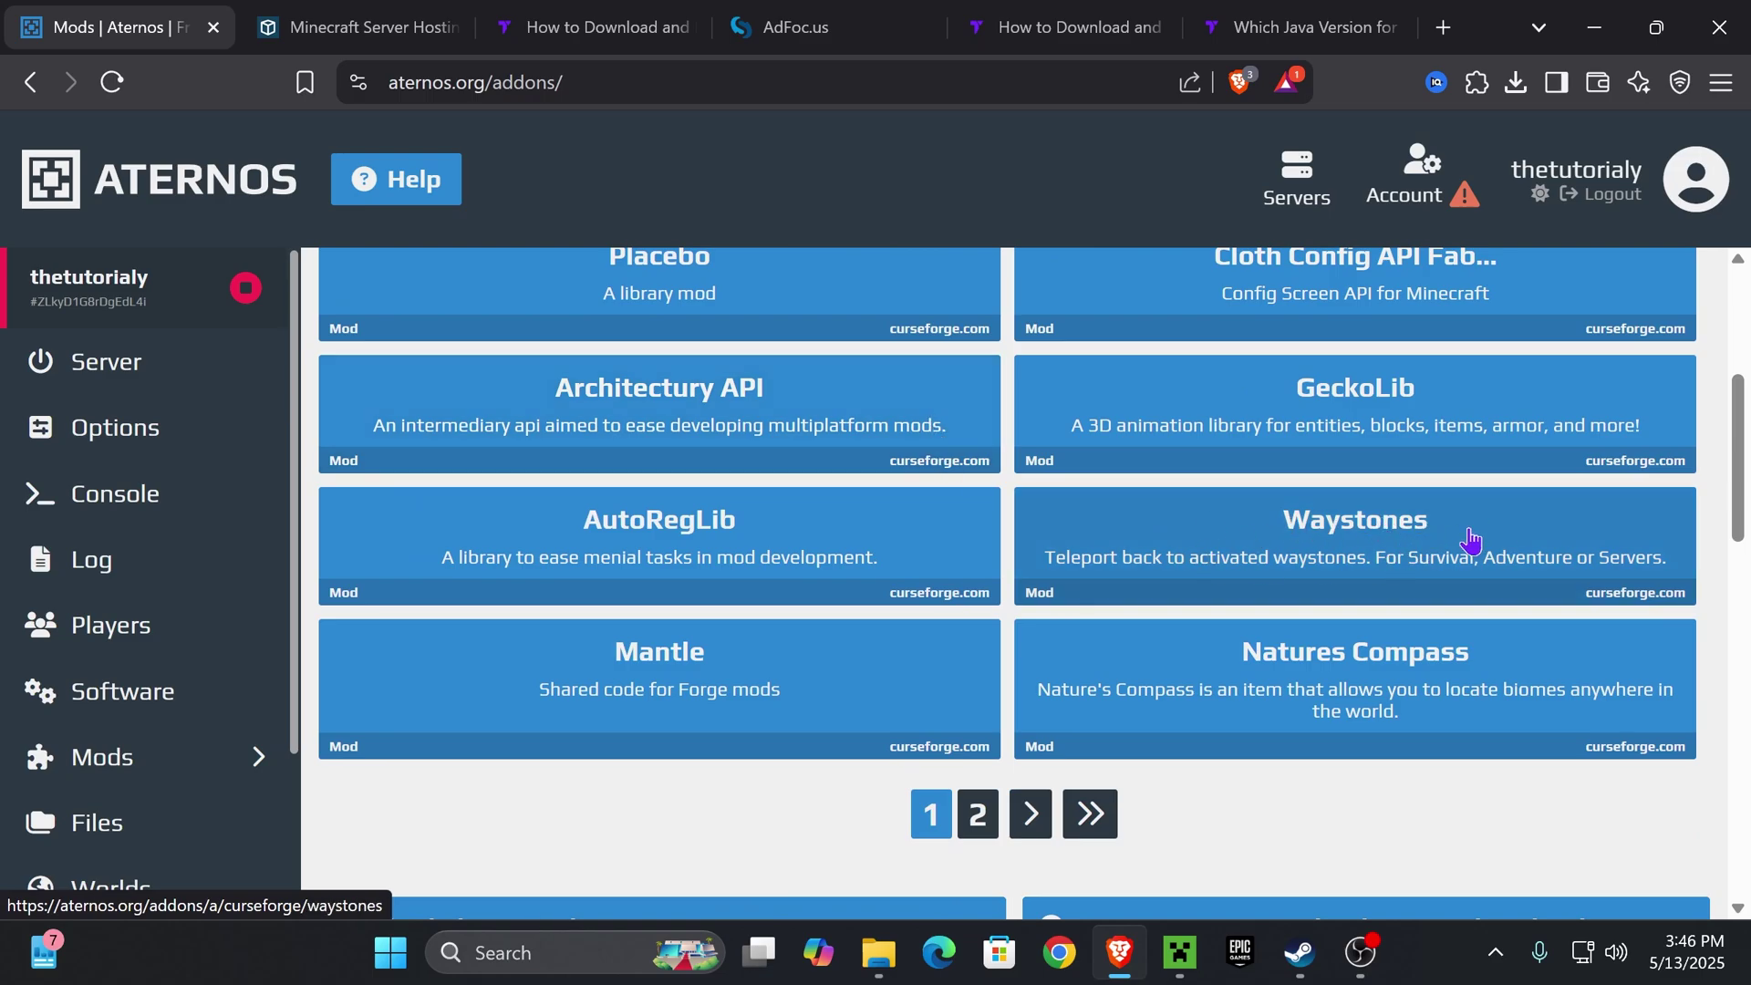
click(1439, 539)
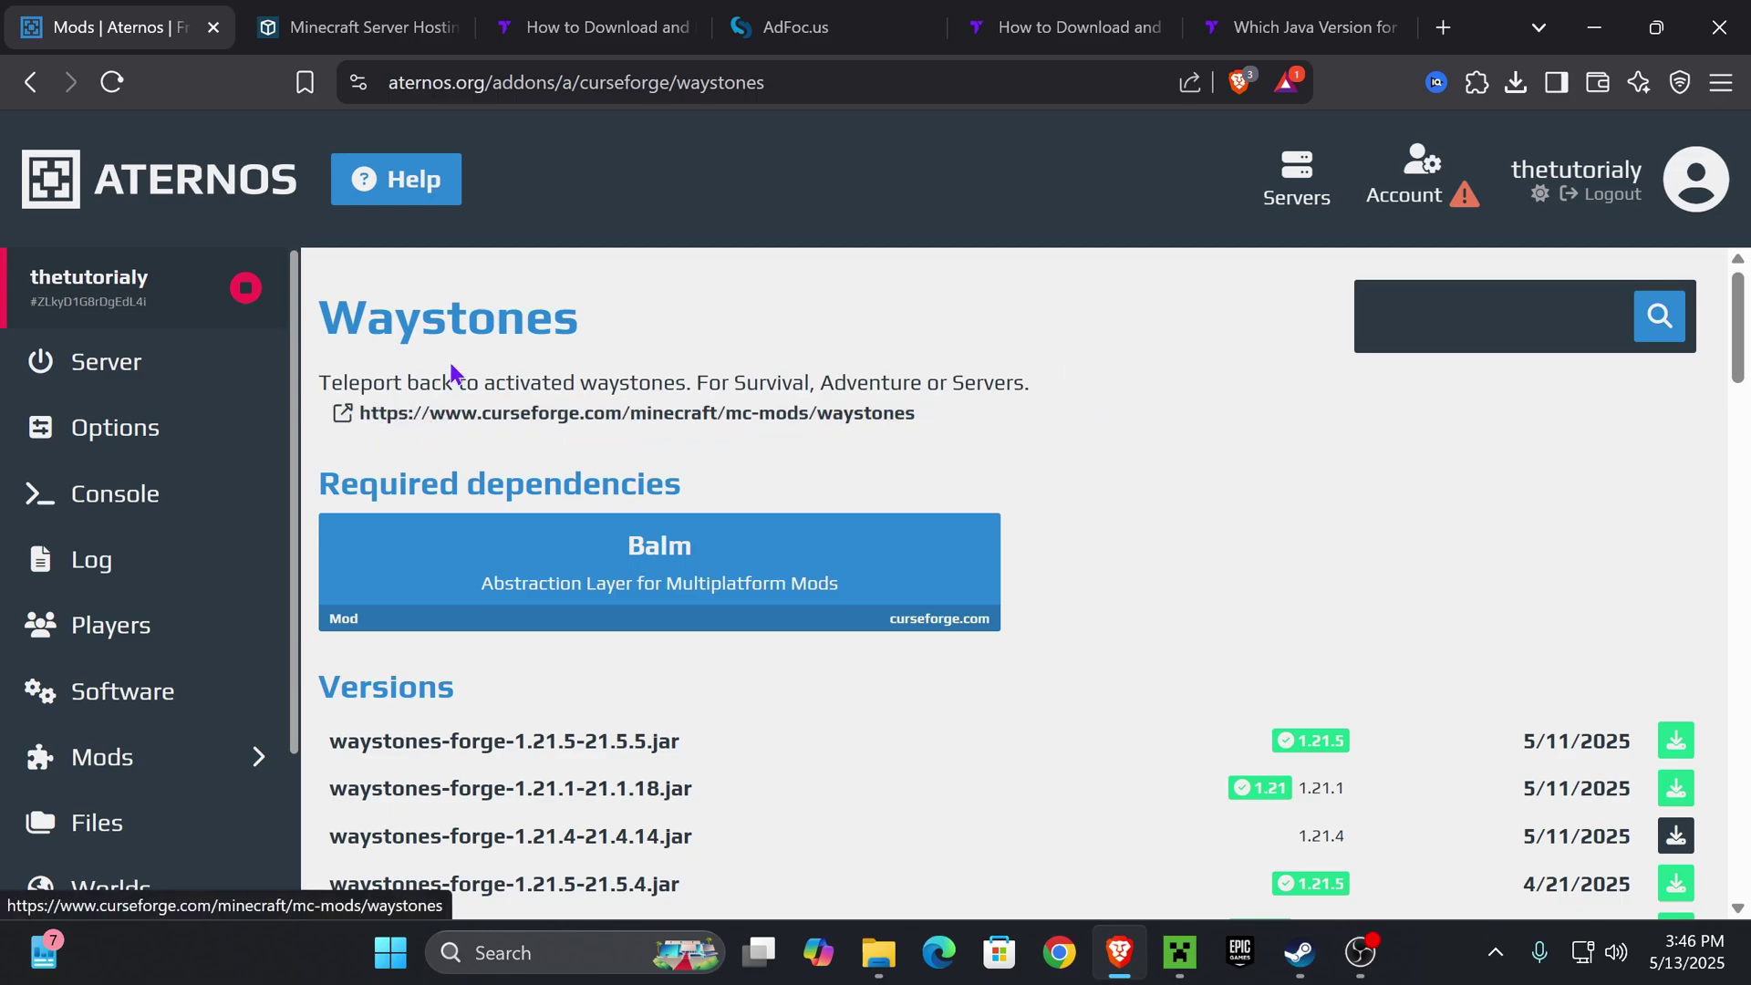
drag(580, 319, 419, 328)
click(483, 383)
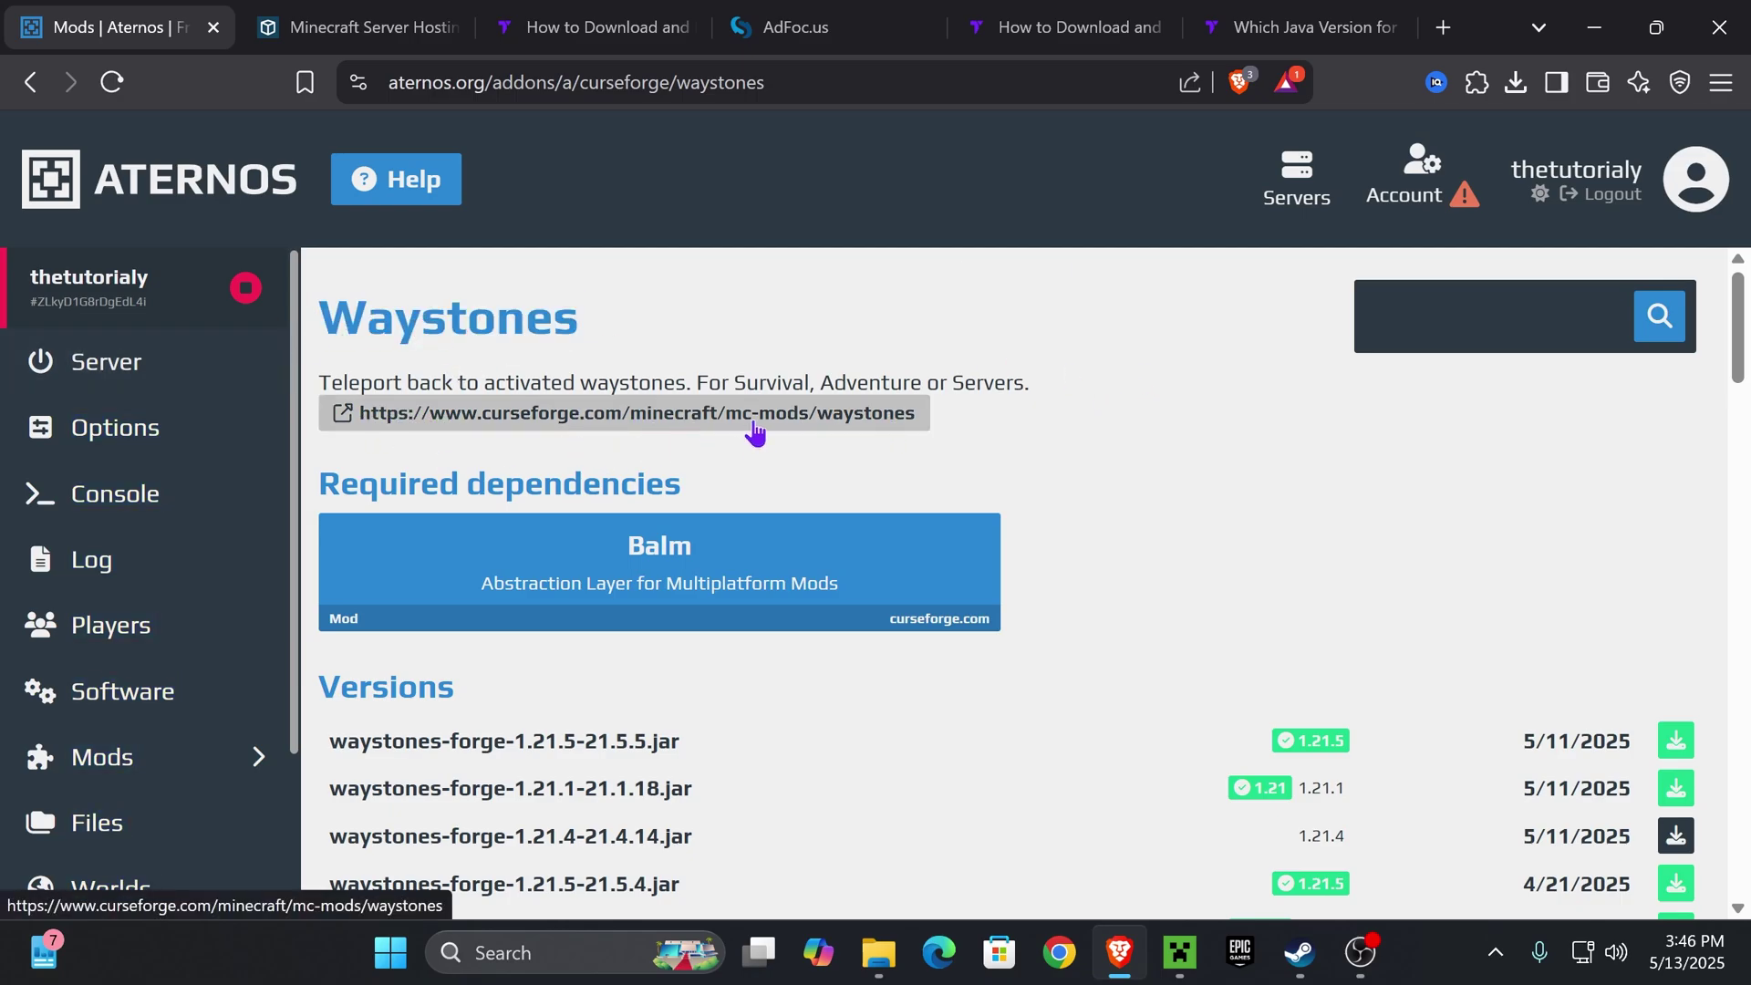
click(547, 425)
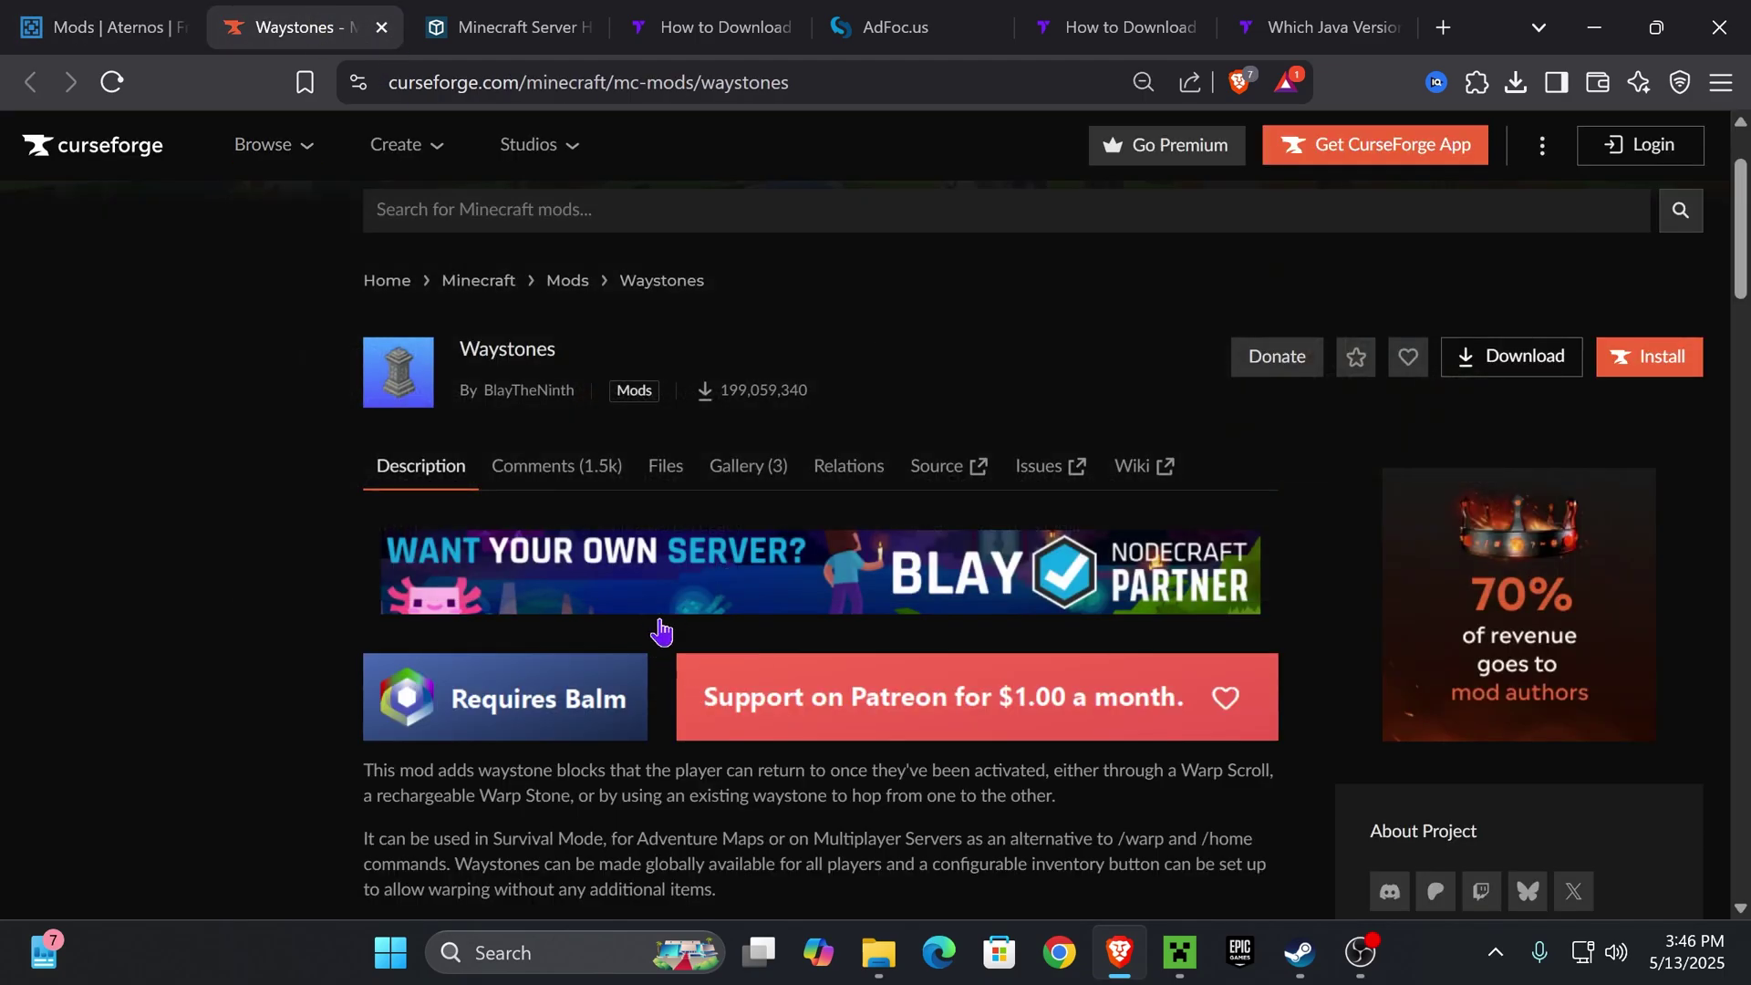
Filter the Waystones files on CurseForge to game version 1.21.5 and the Forge loader.
scroll(656, 626, down, 4)
scroll(665, 547, up, 4)
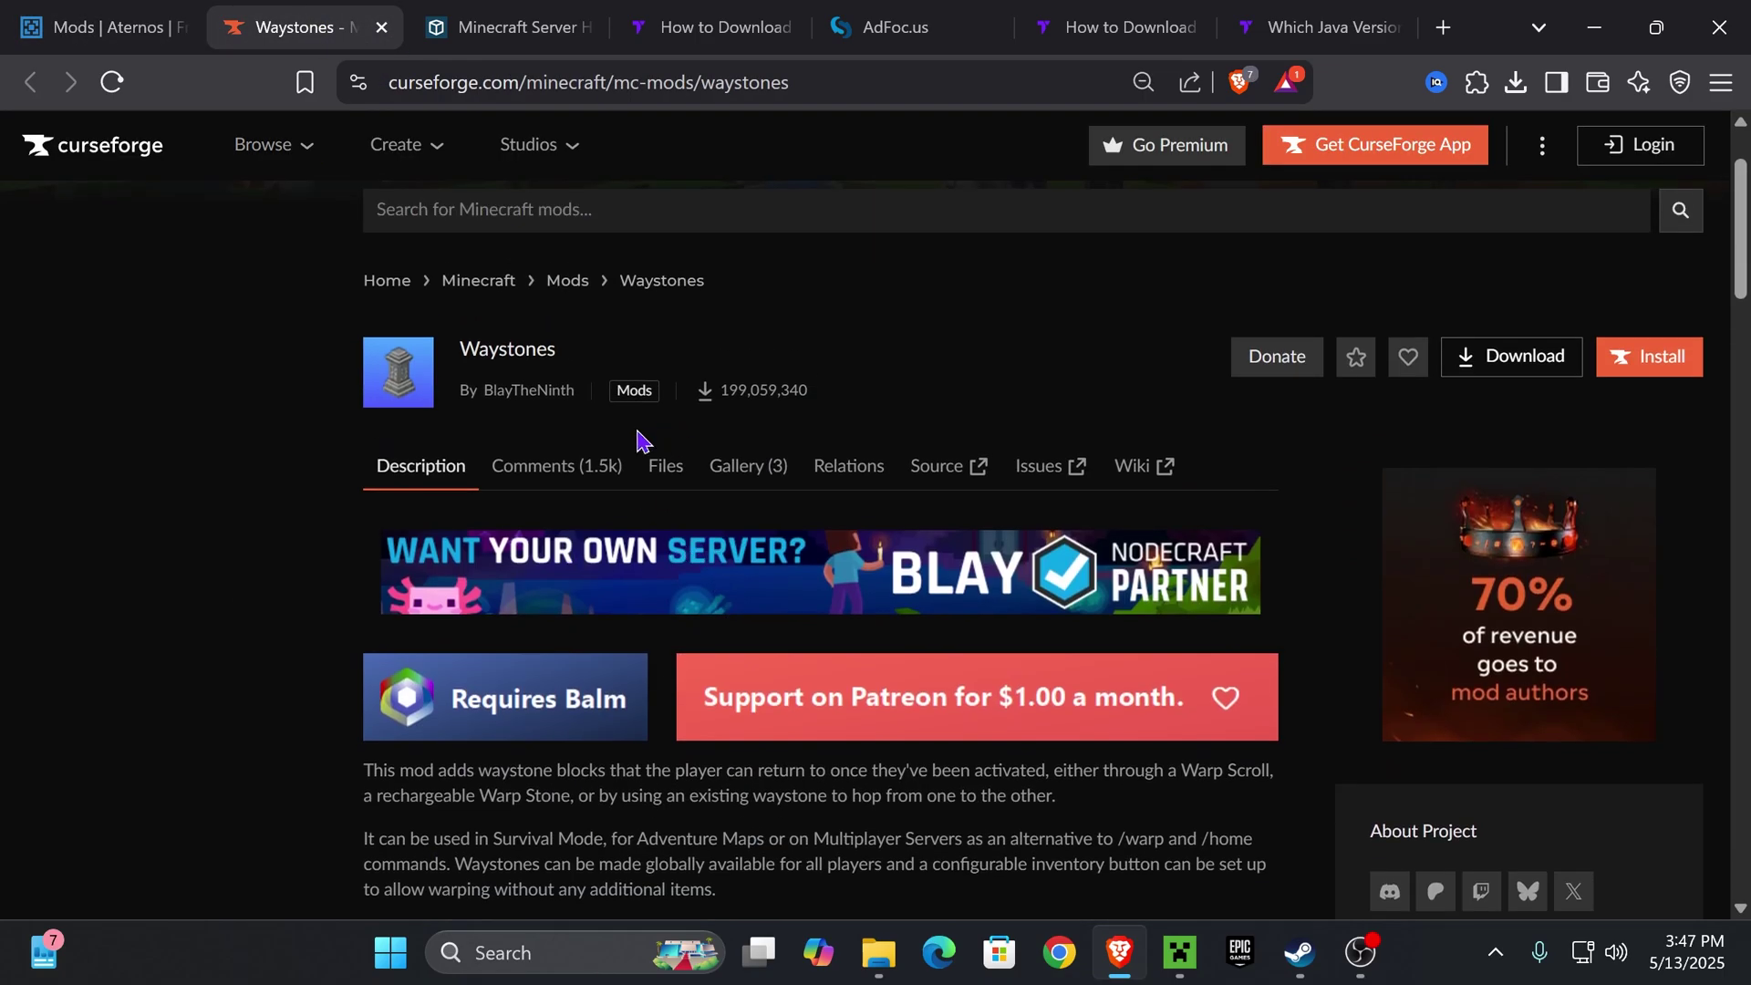
click(665, 472)
scroll(594, 614, down, 3)
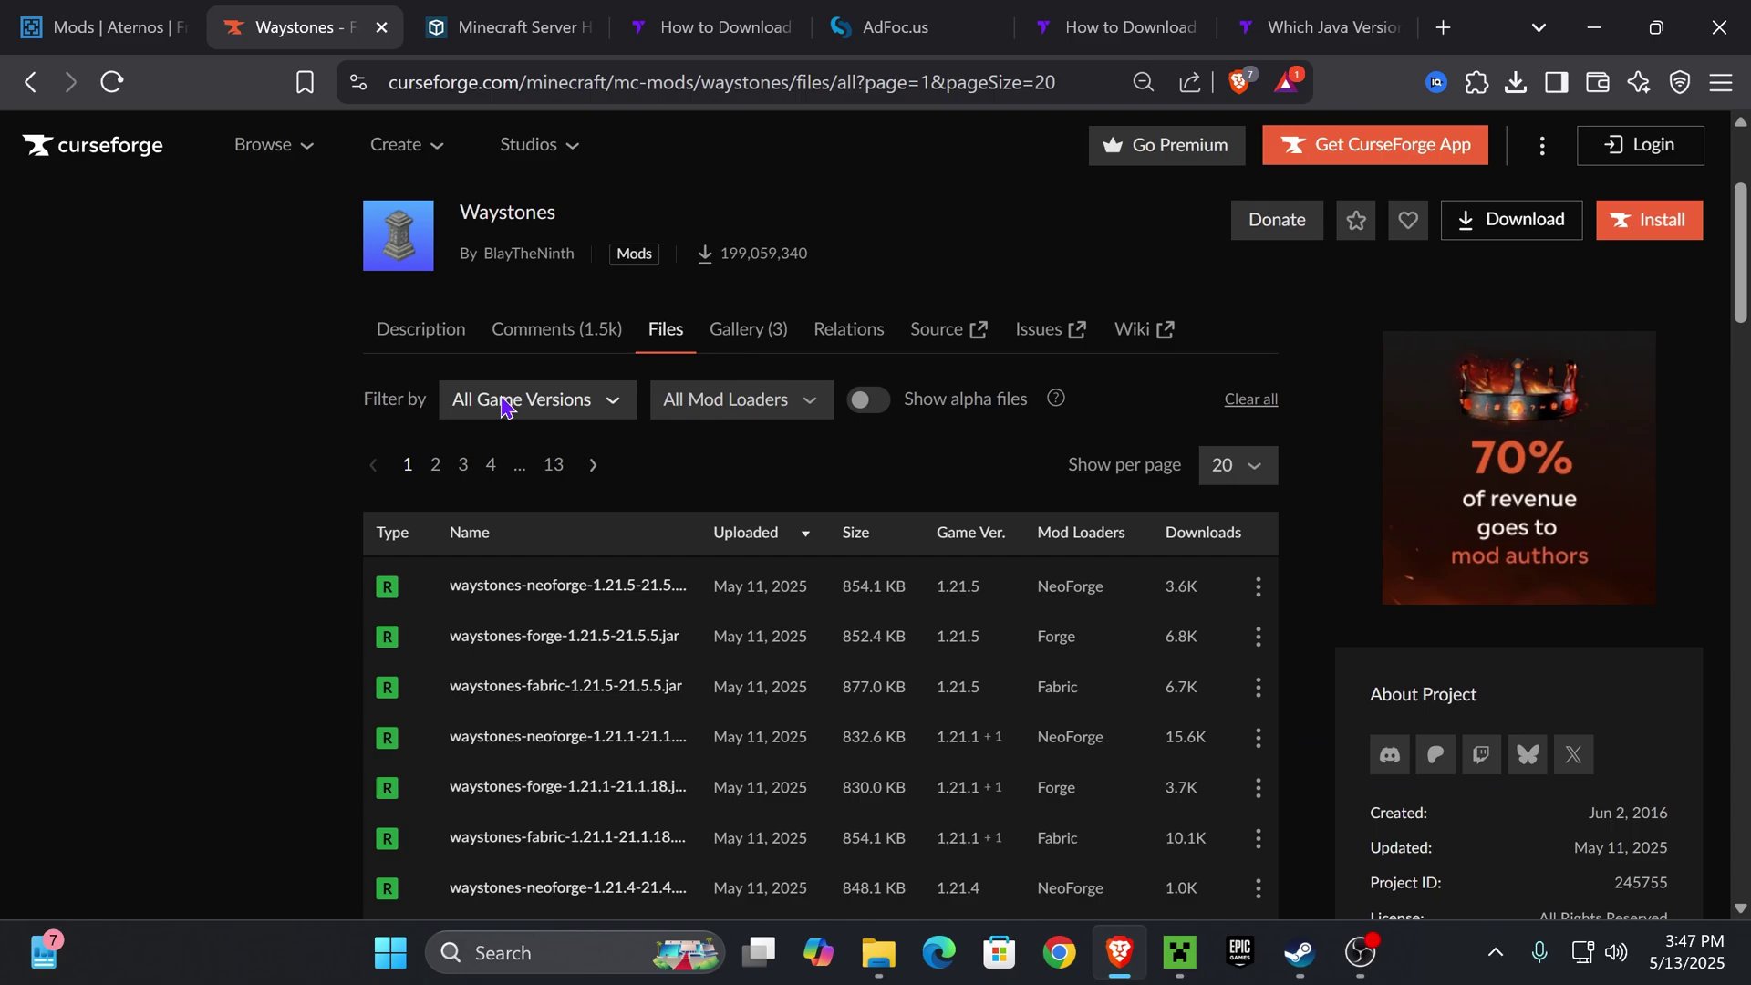
click(538, 406)
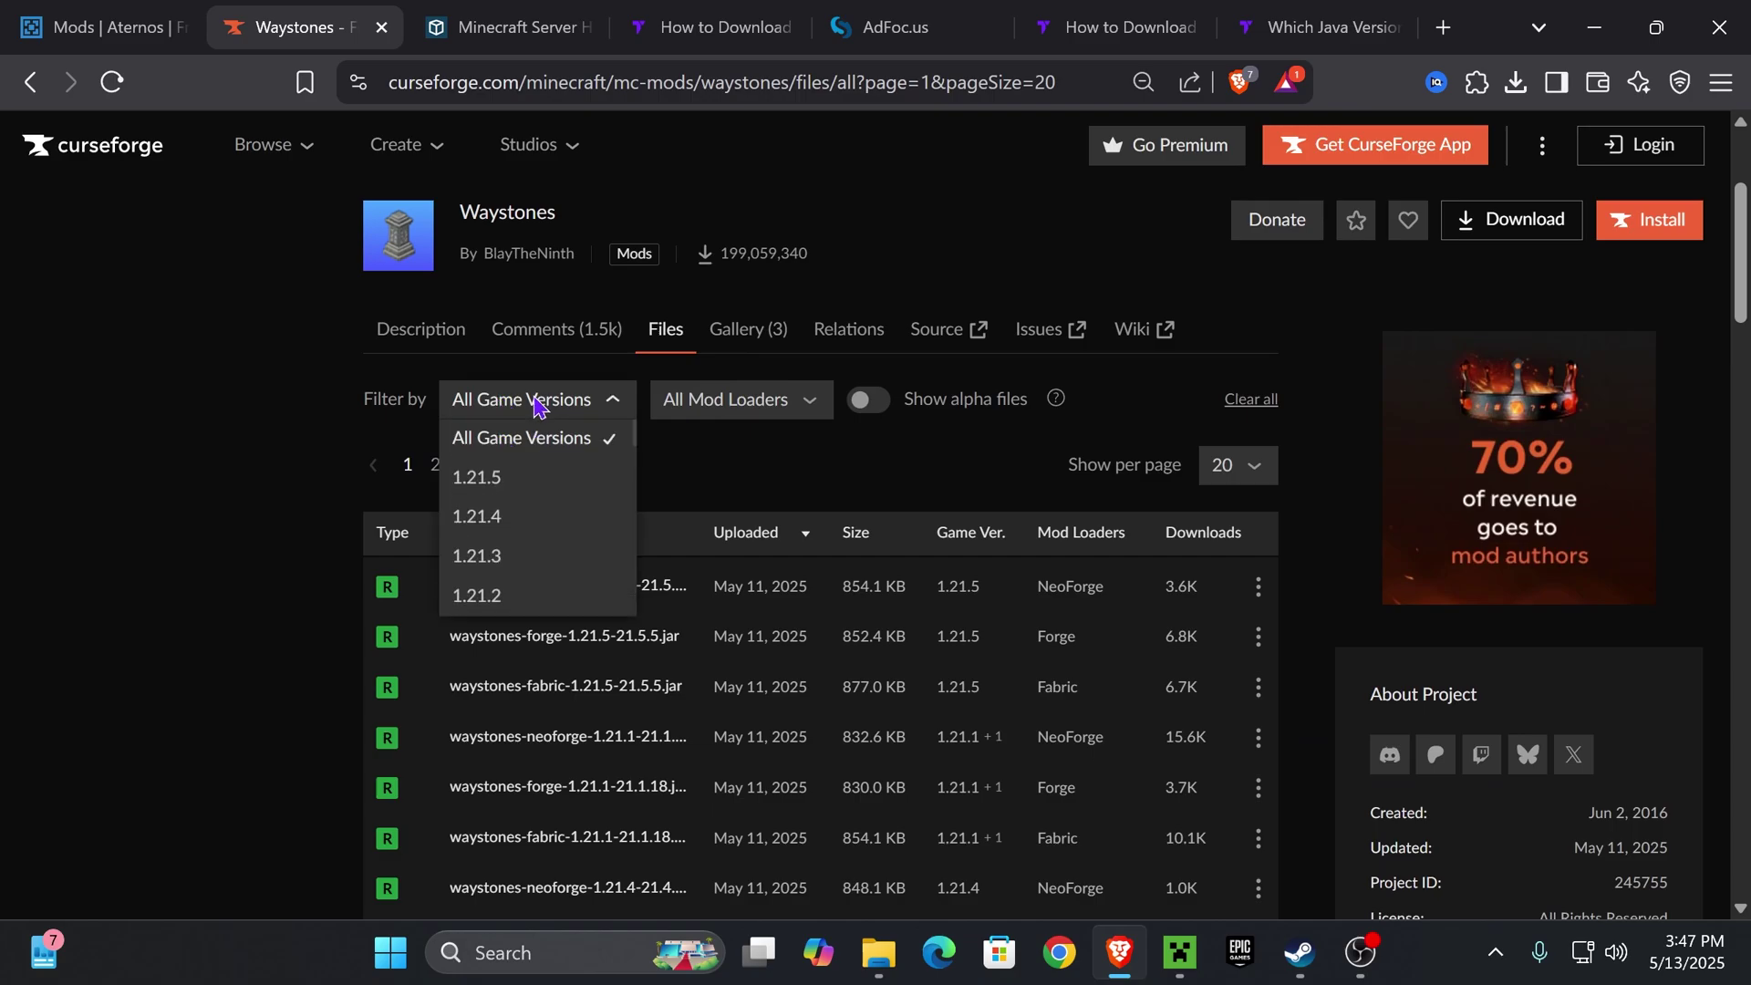
click(508, 481)
scroll(912, 429, down, 1)
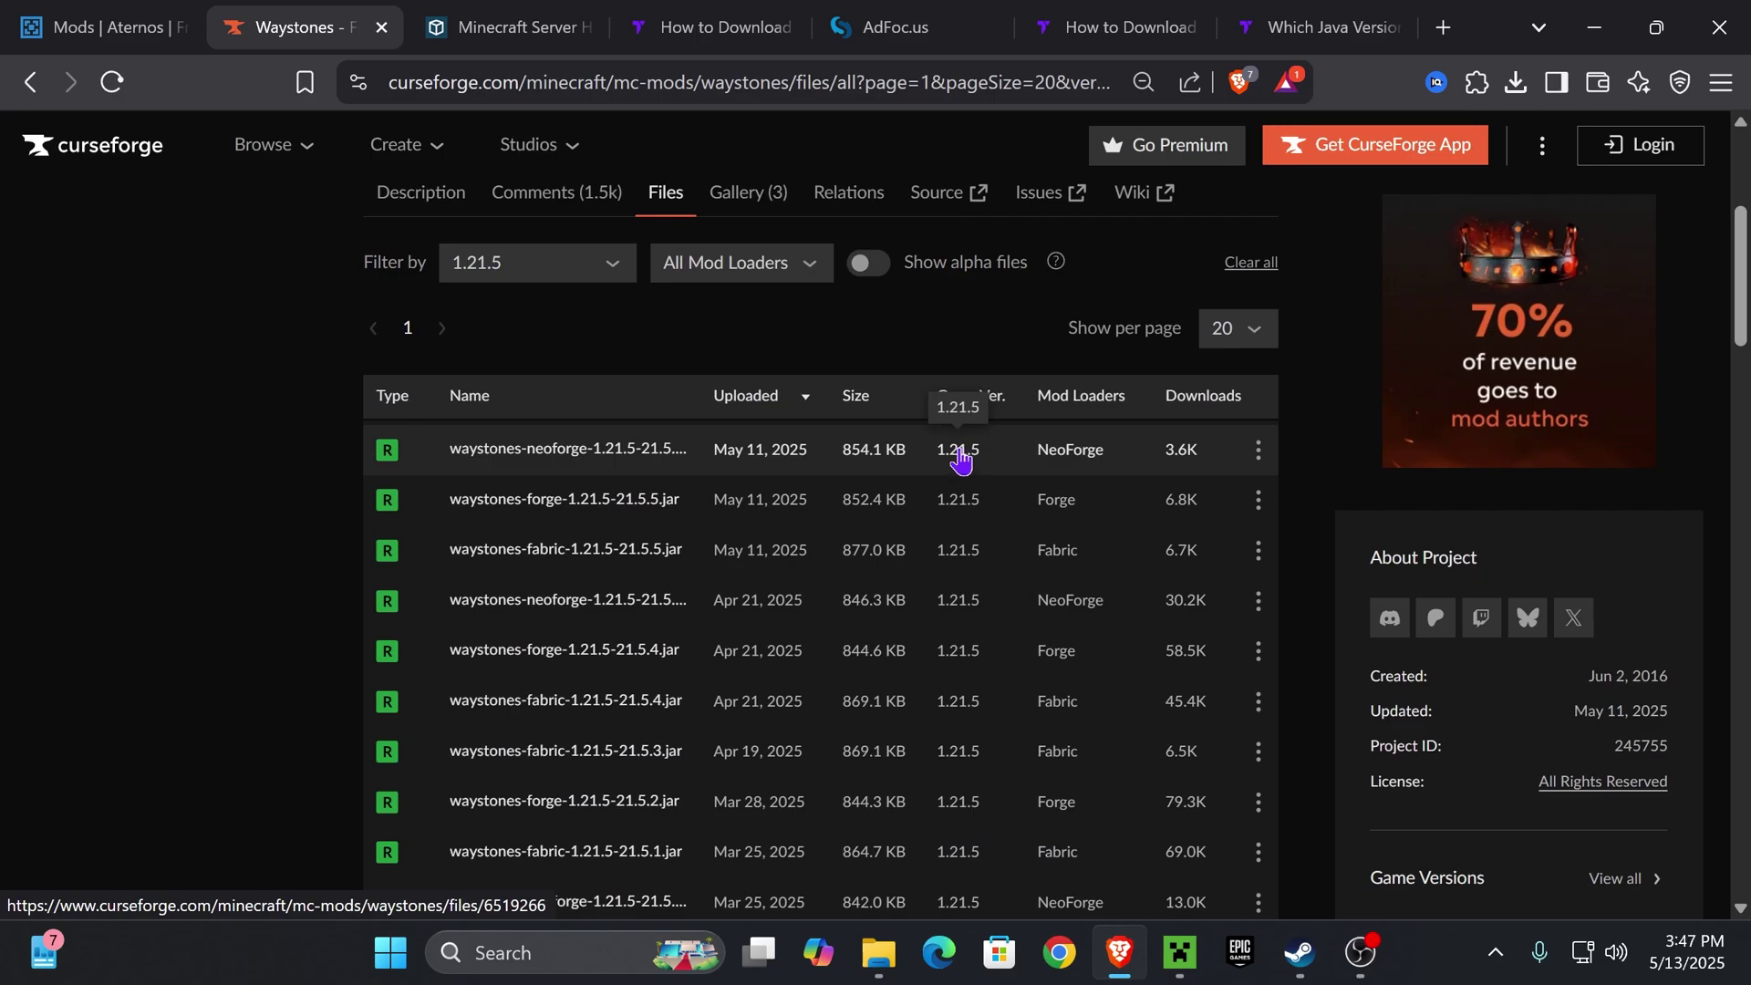
drag(1131, 403, 1040, 401)
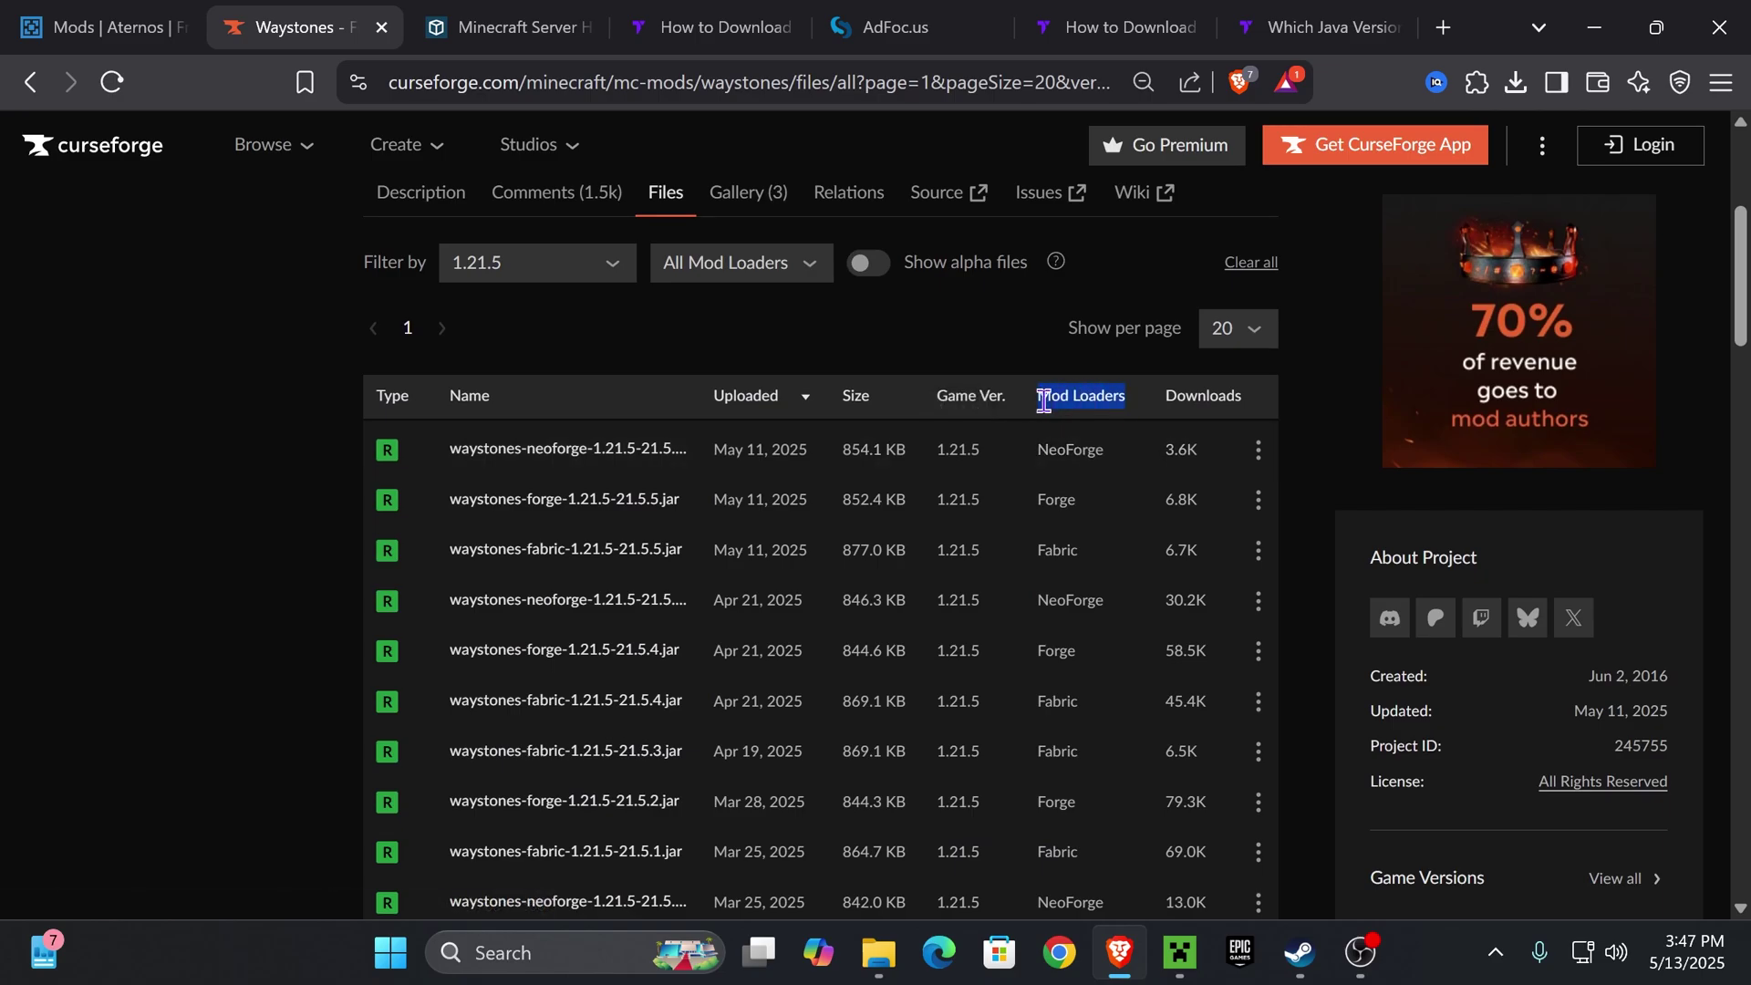
click(1048, 417)
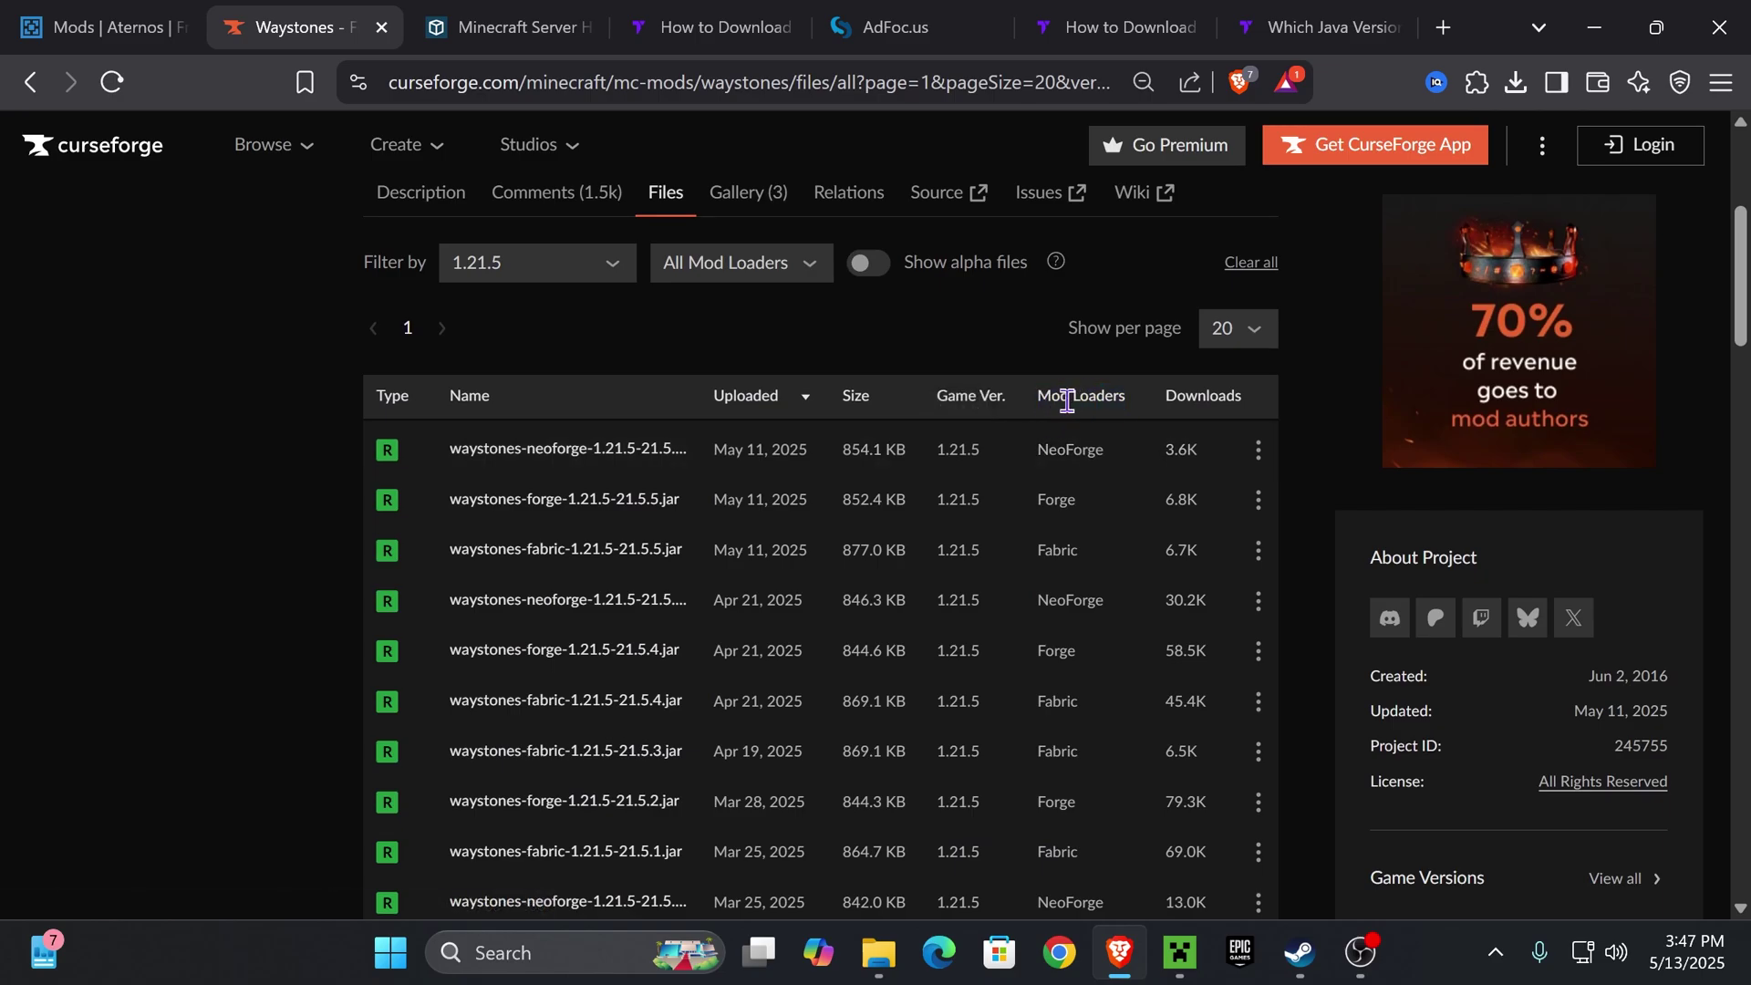
click(756, 272)
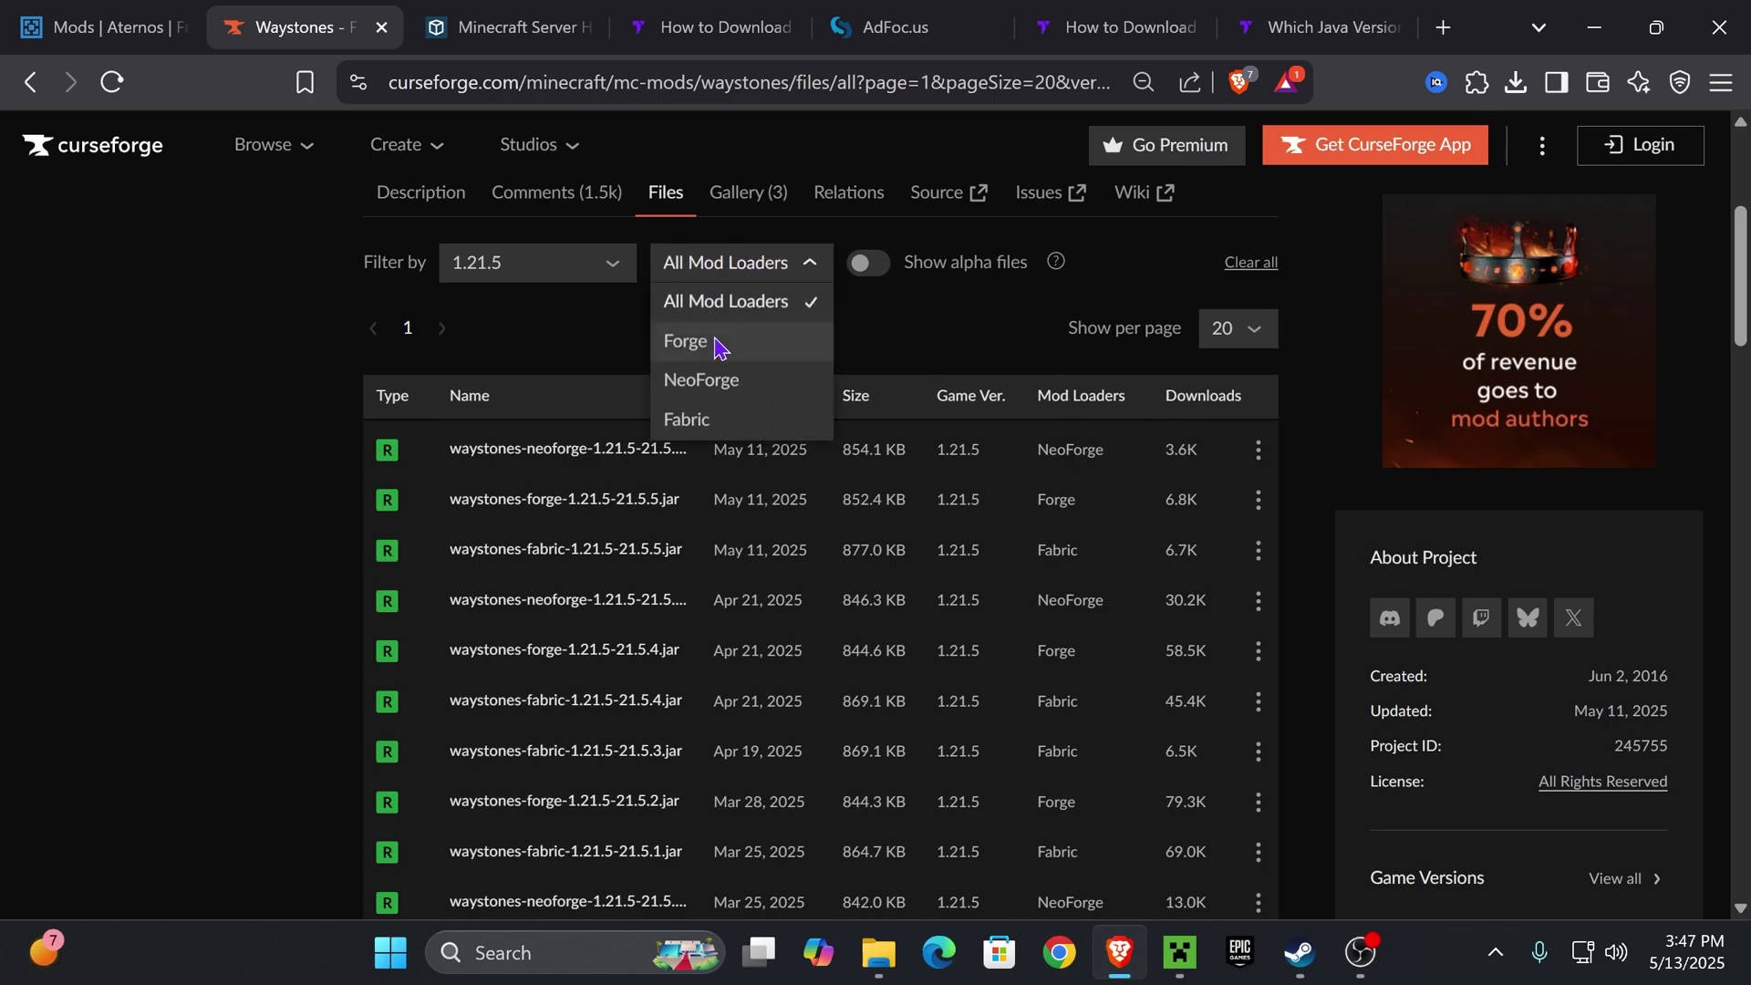
click(716, 345)
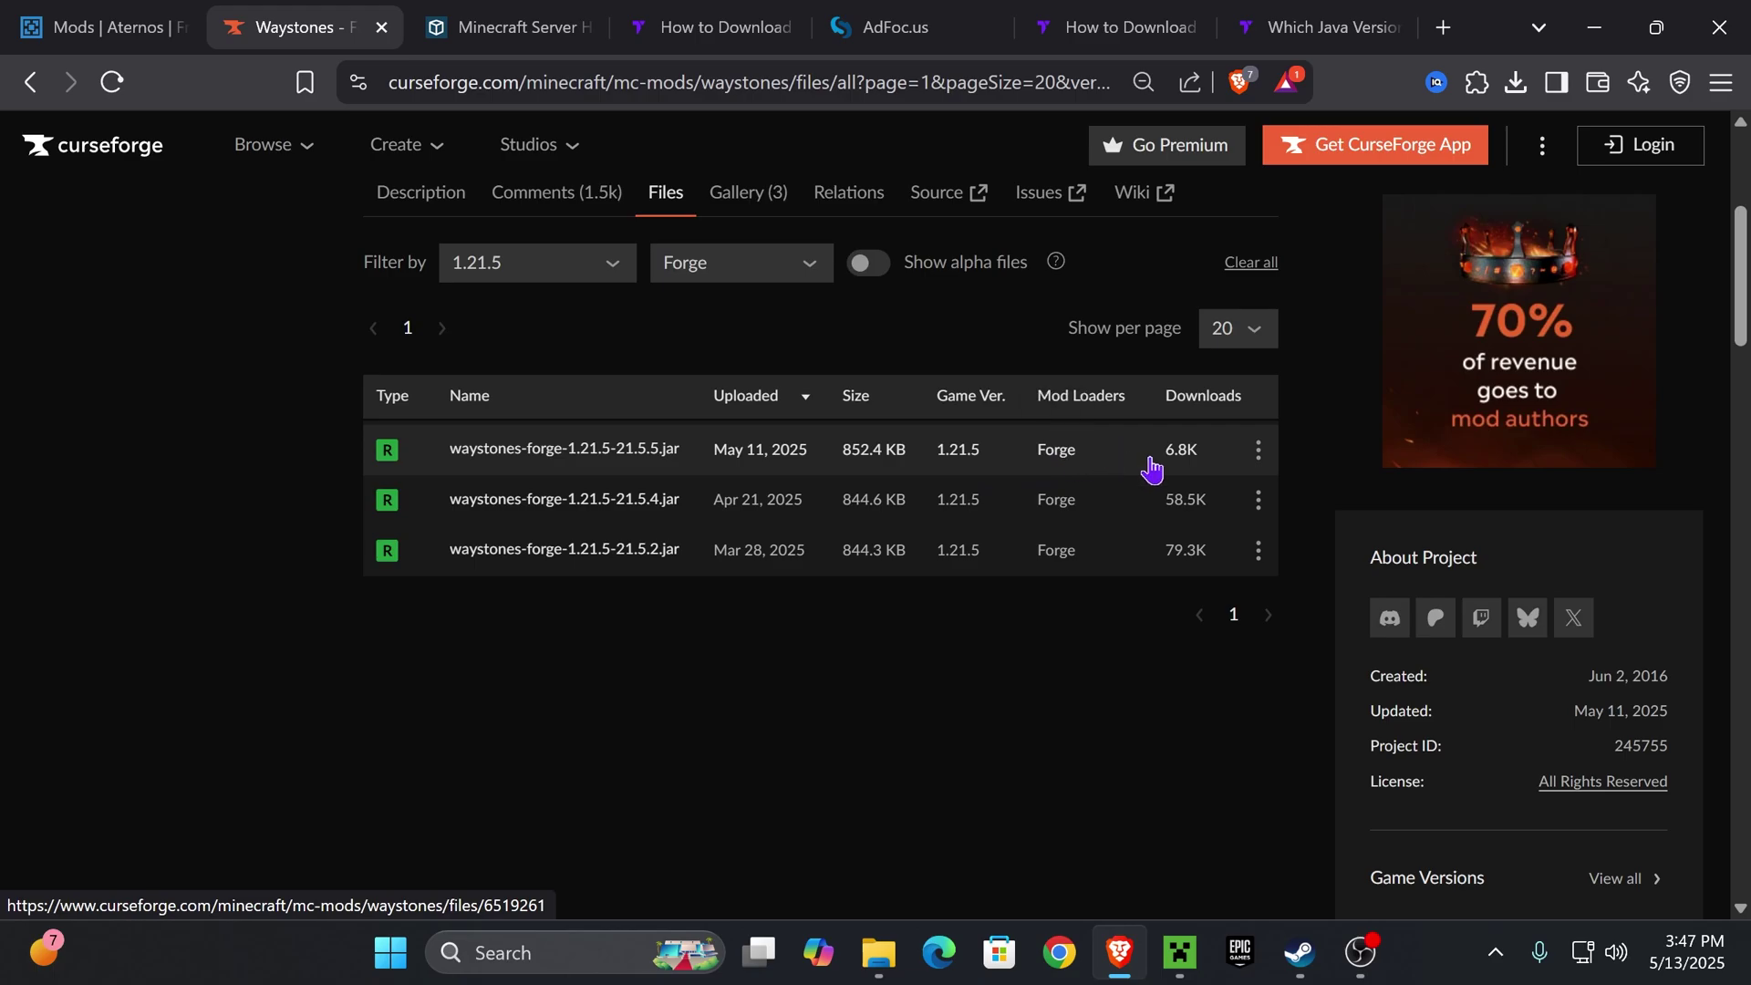
Download waystones-forge-1.21.5-21.5.5.jar and go back to the Aternos Waystones page.
click(1258, 450)
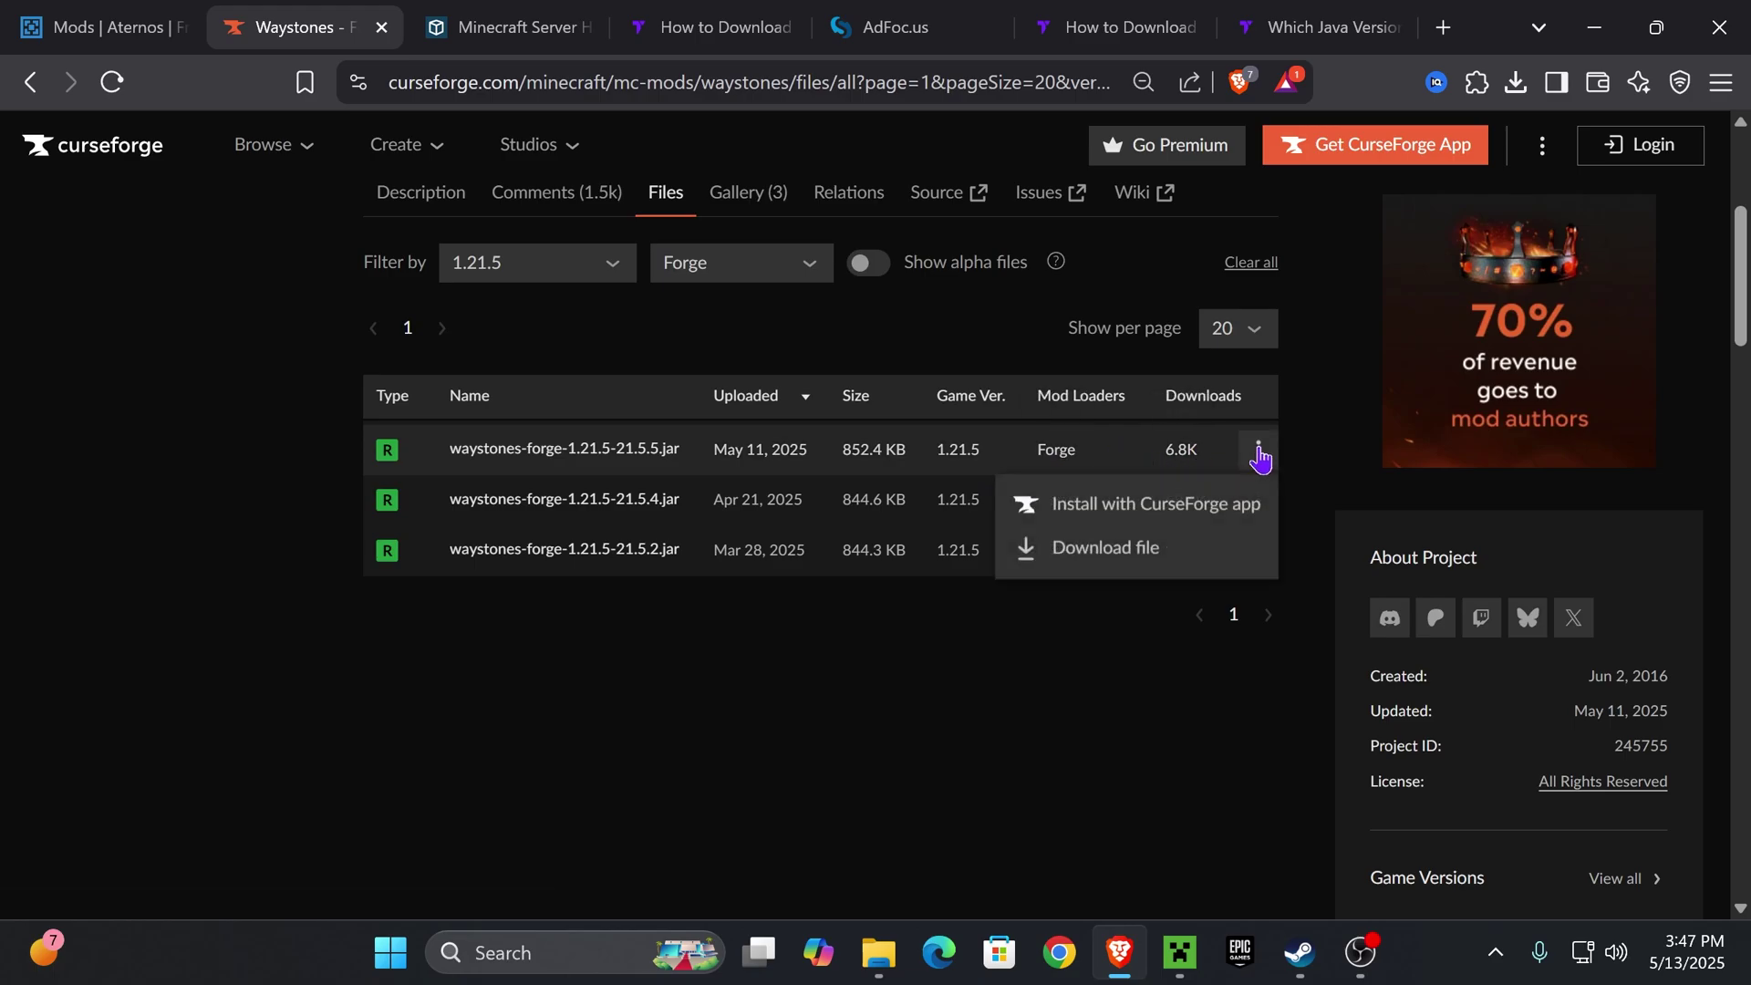
click(1119, 551)
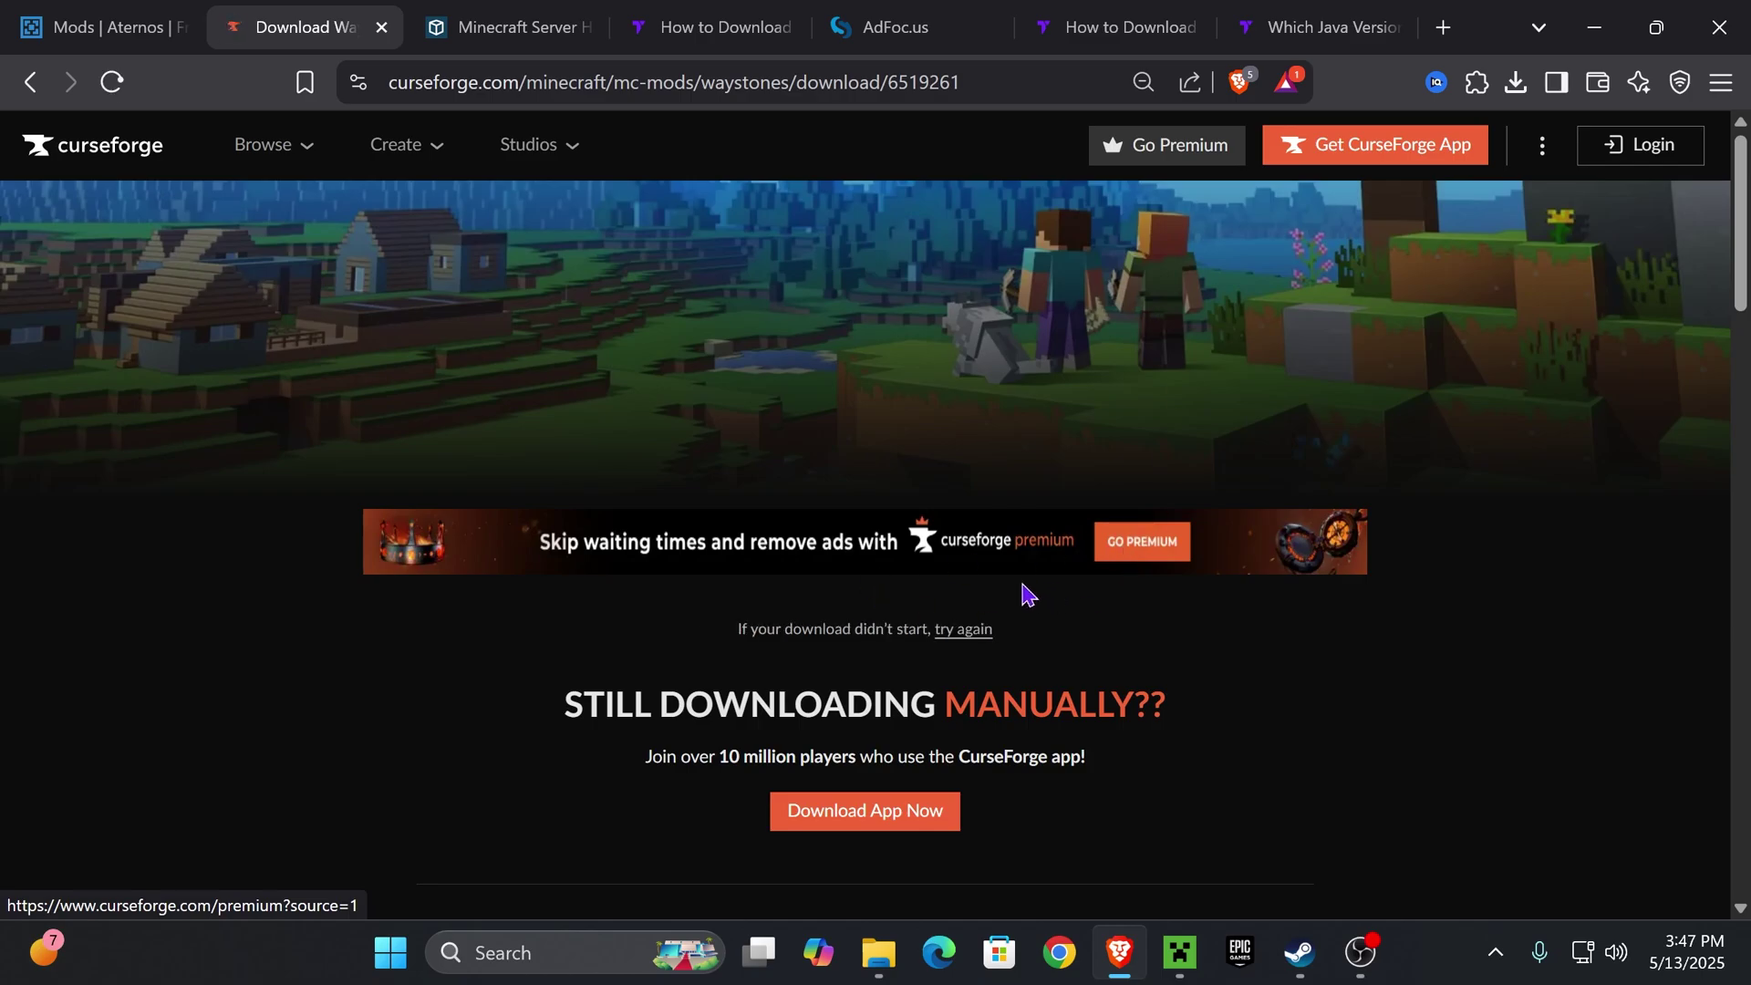
click(636, 606)
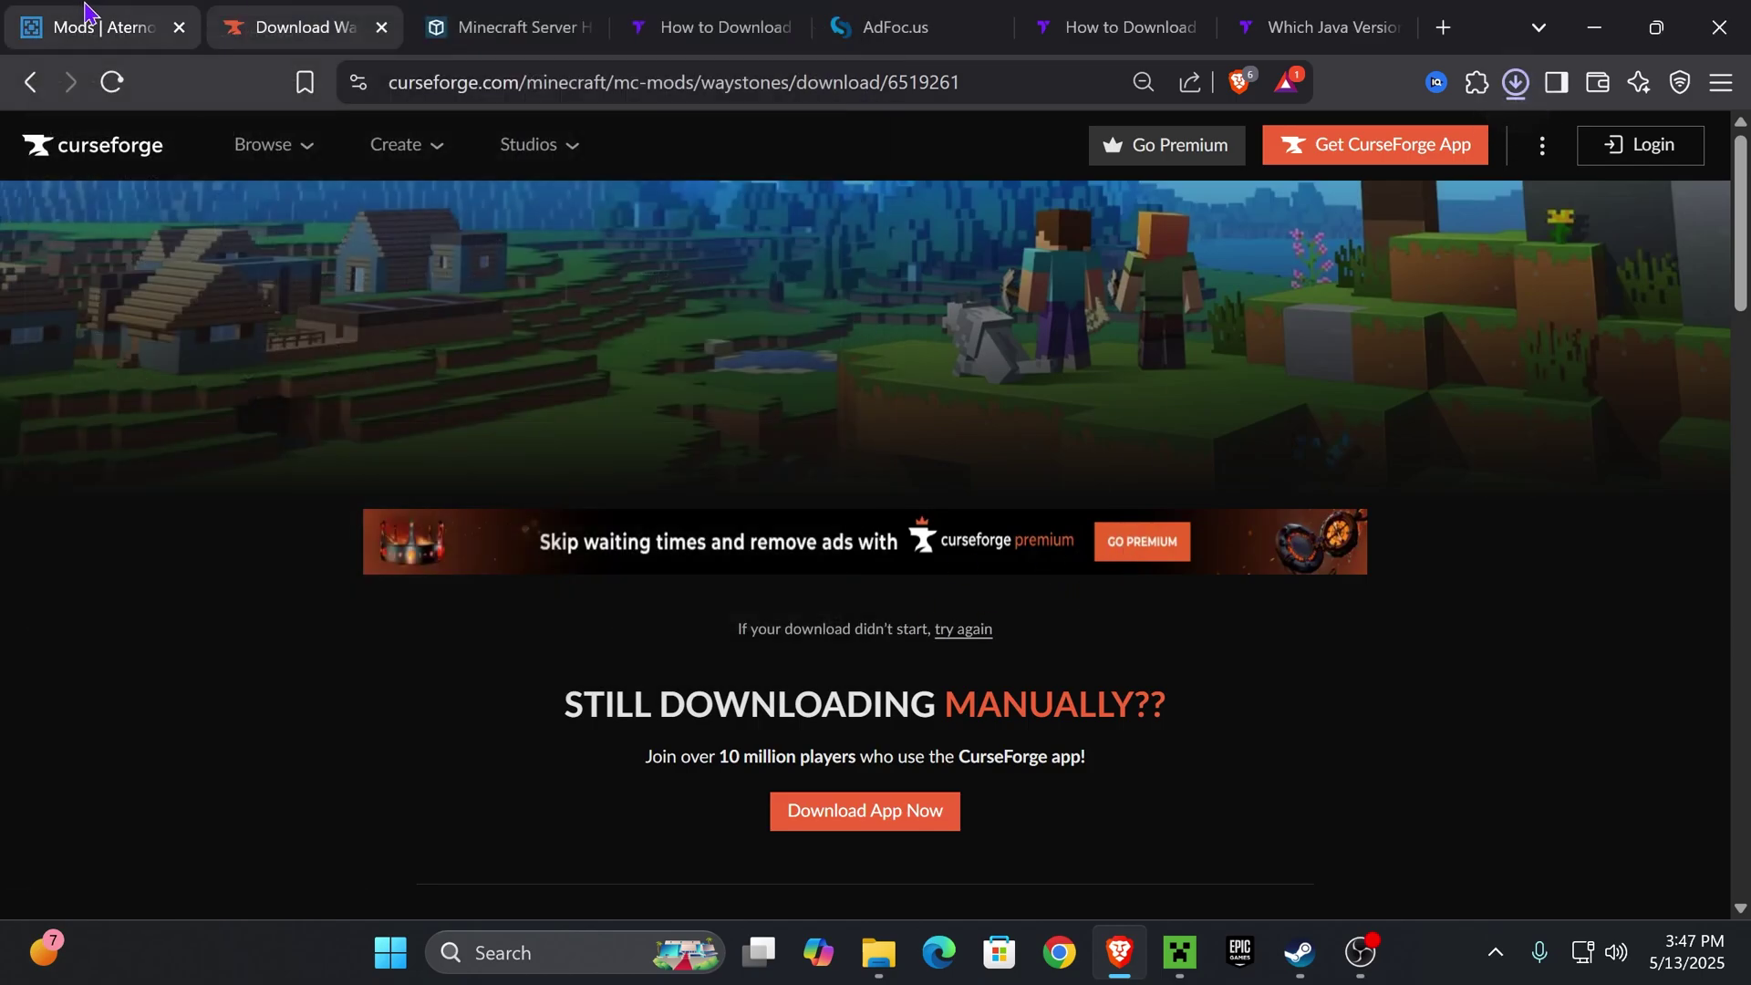
click(85, 13)
Scroll the Aternos Waystones page to locate the required Balm dependency.
scroll(1040, 483, down, 2)
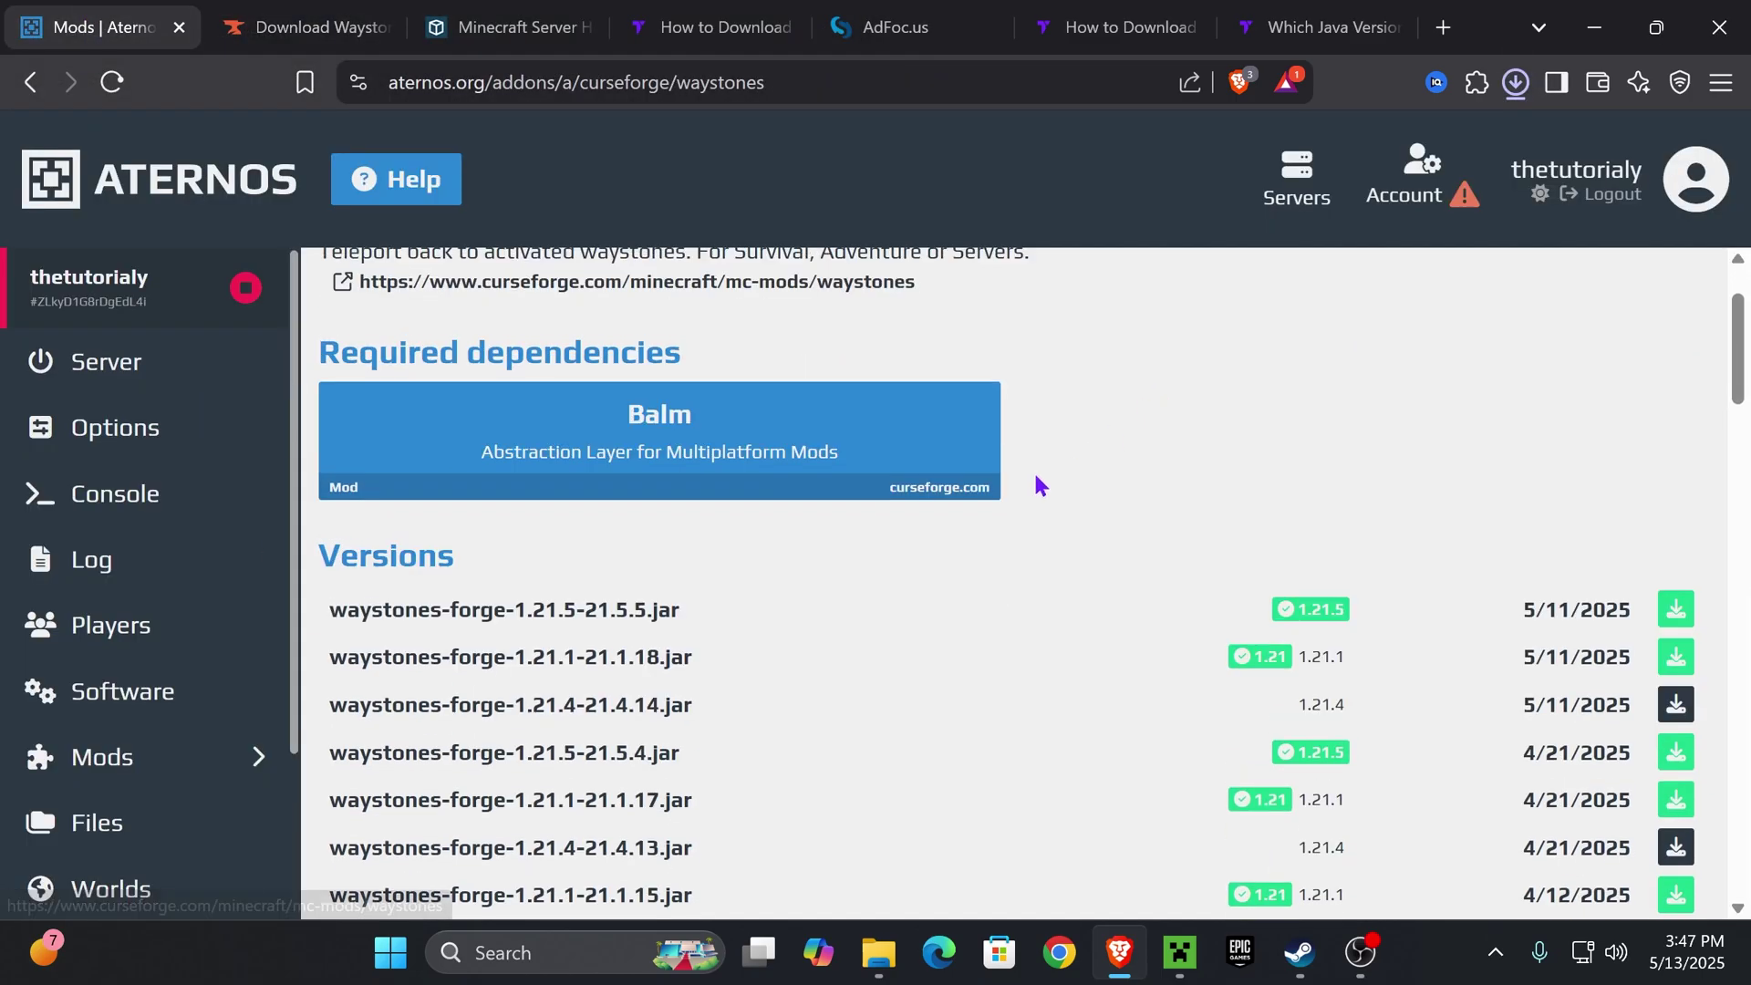
scroll(1040, 486, up, 2)
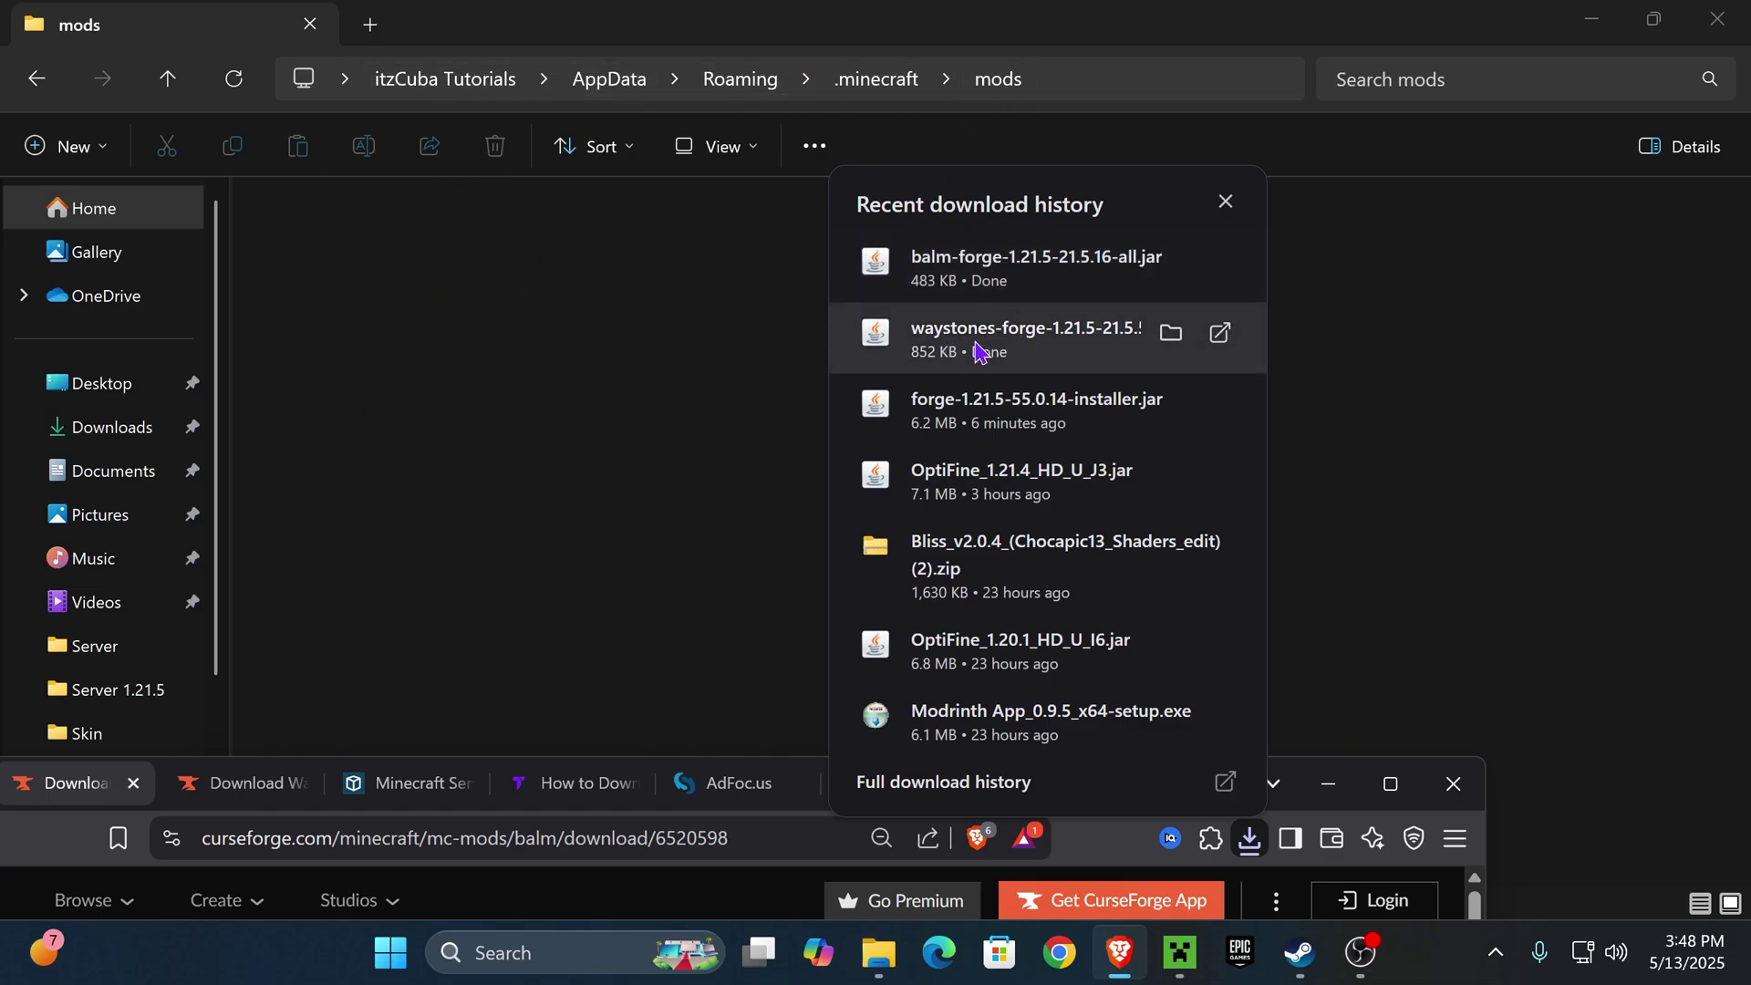
Move the Waystones and Balm jars into the .minecraft mods folder, check them, and close it.
drag(1016, 351, 547, 365)
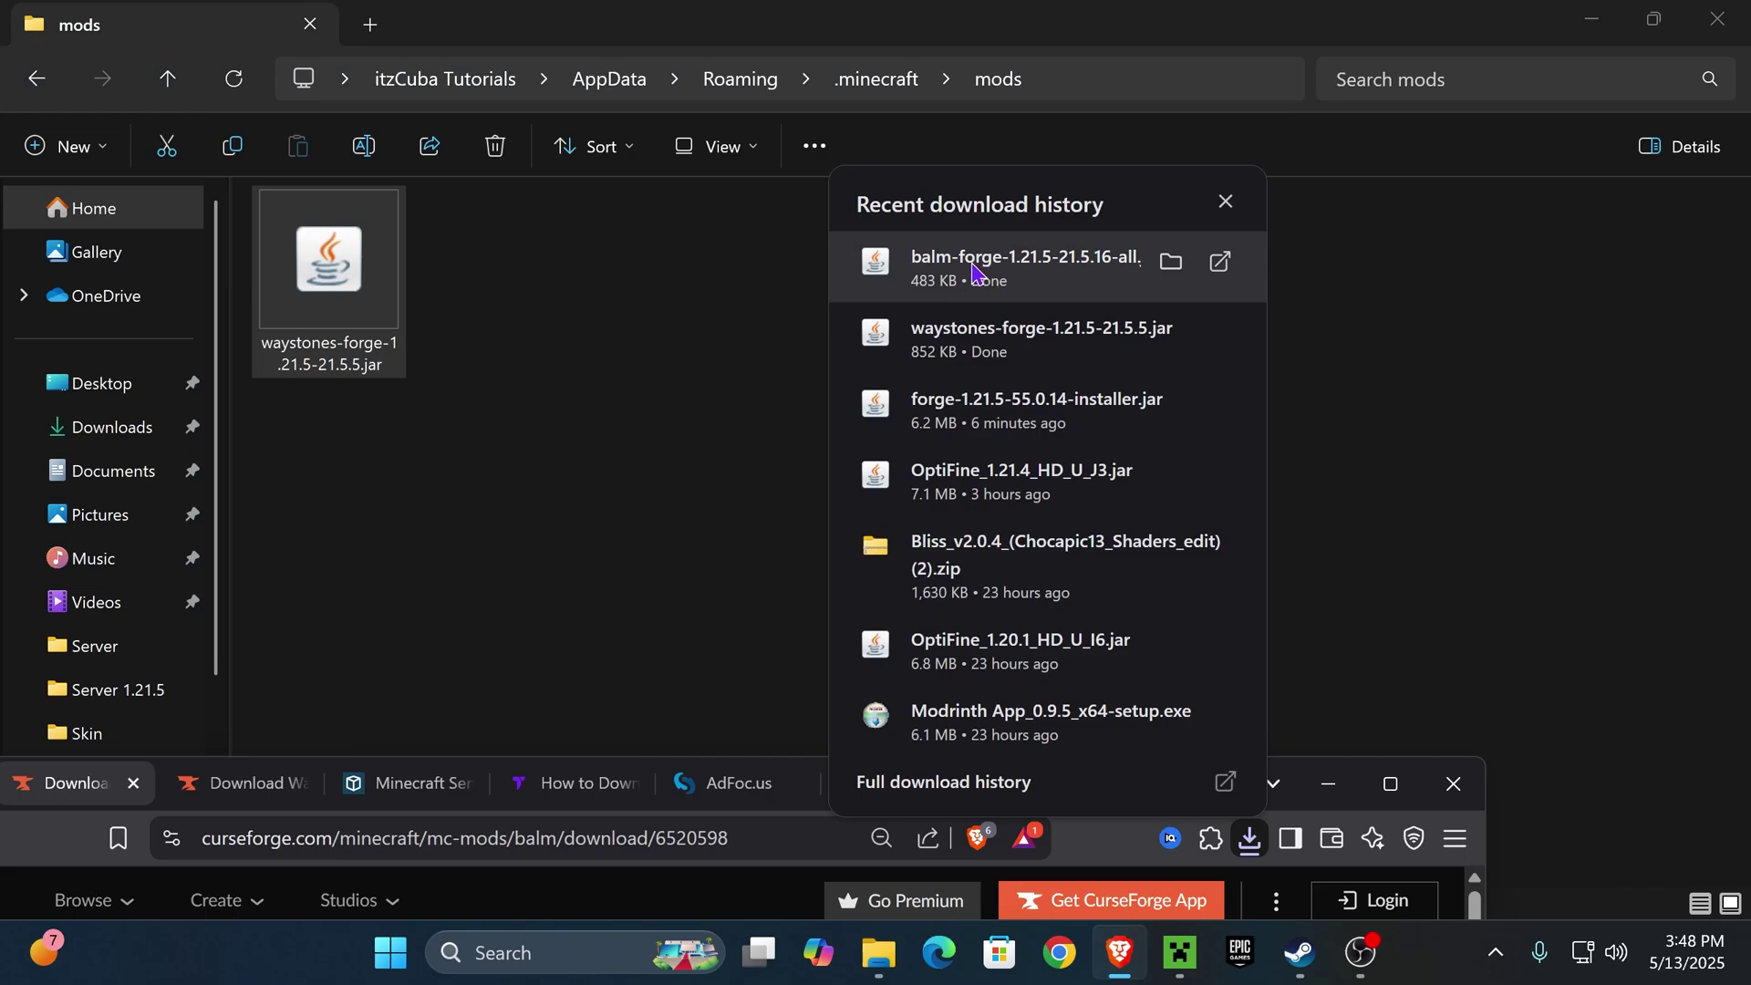
drag(974, 269, 478, 351)
click(321, 333)
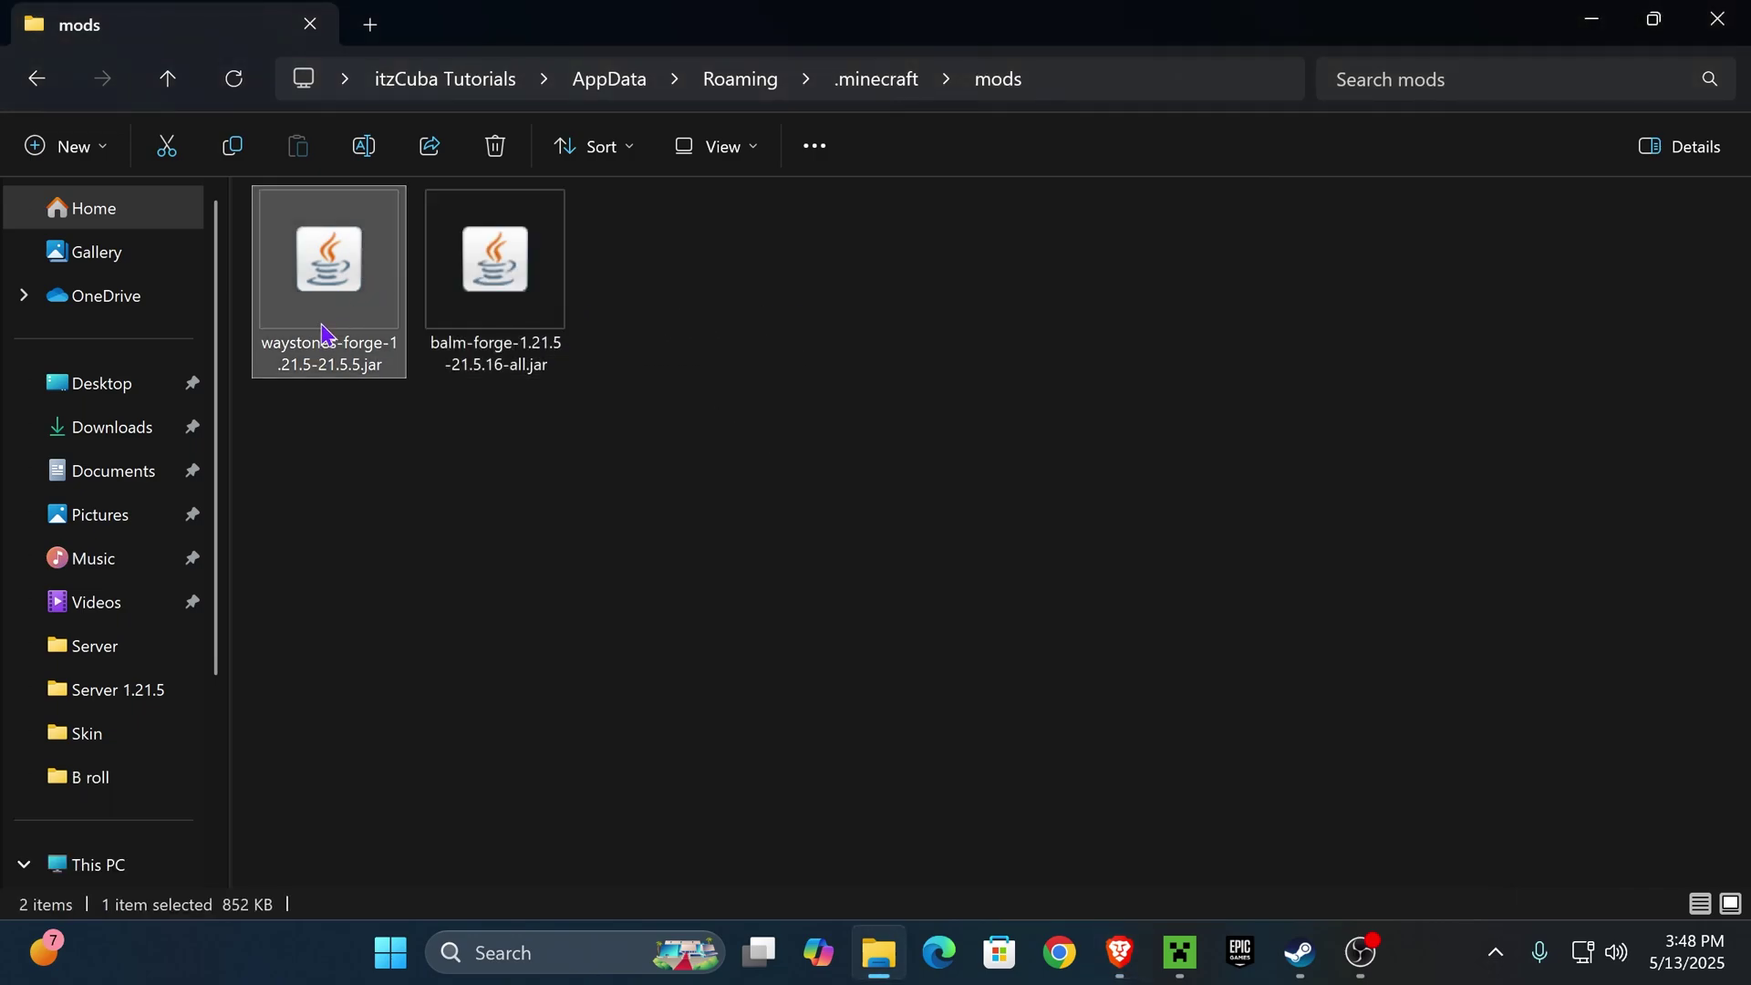
click(529, 344)
click(364, 287)
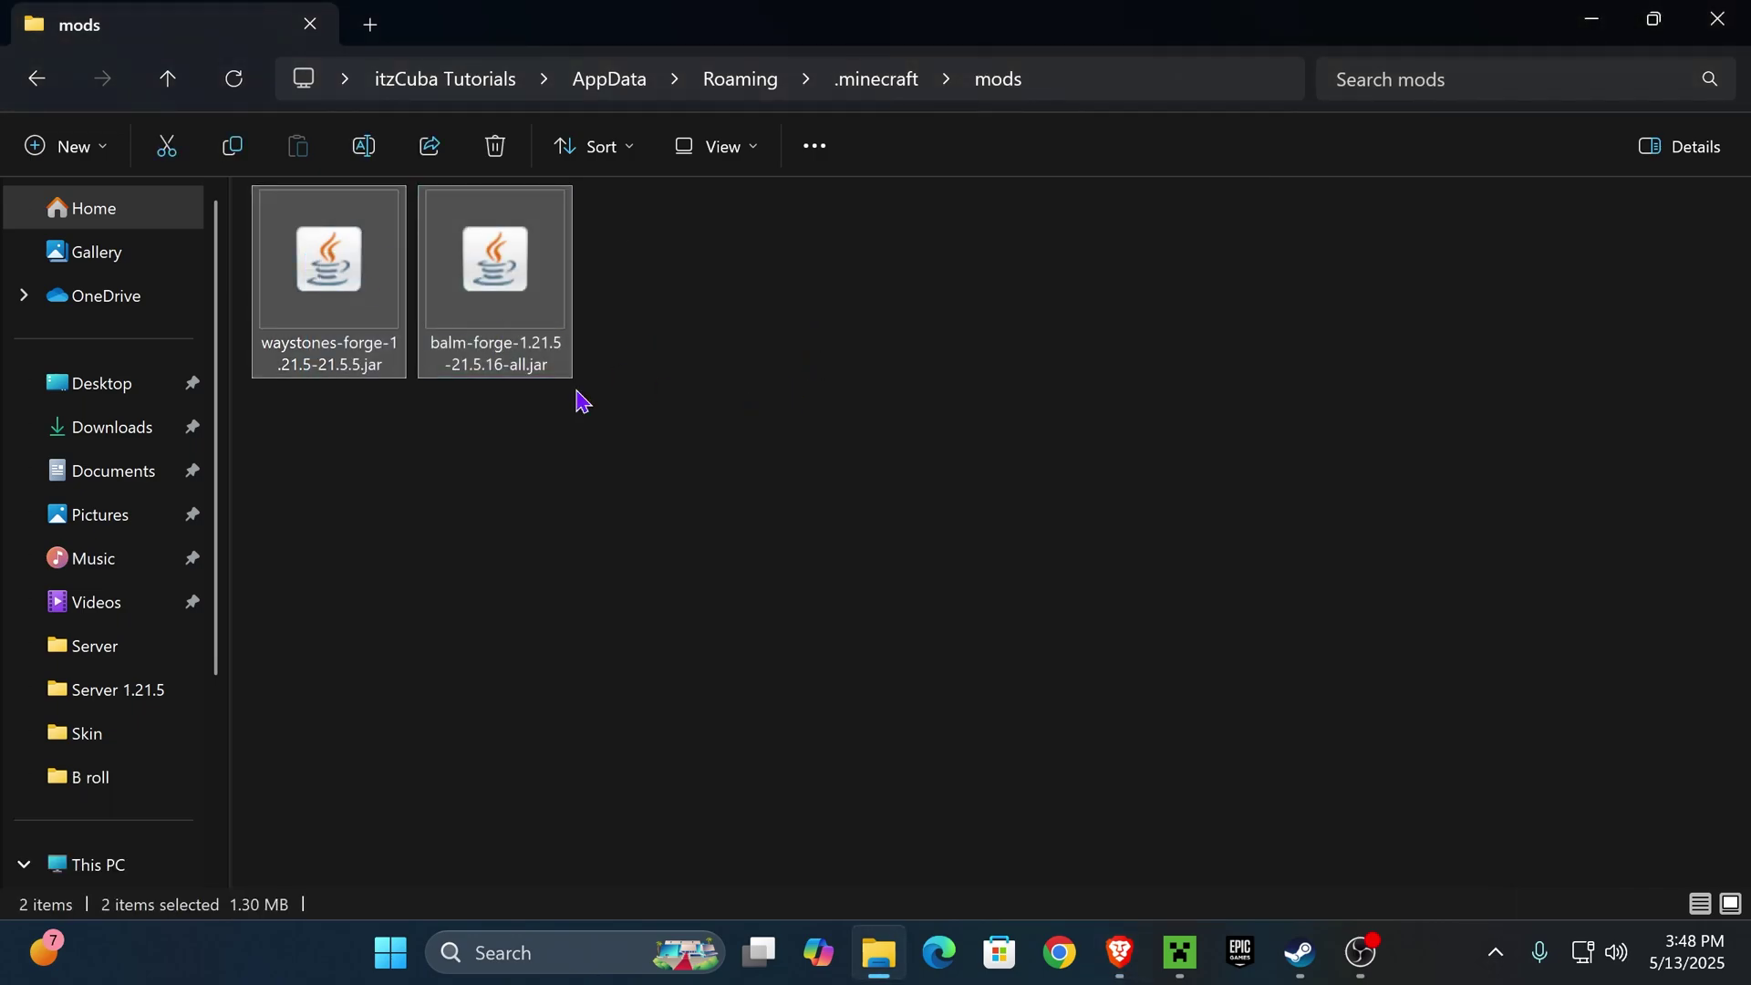
drag(615, 485, 1122, 285)
drag(1037, 539, 738, 367)
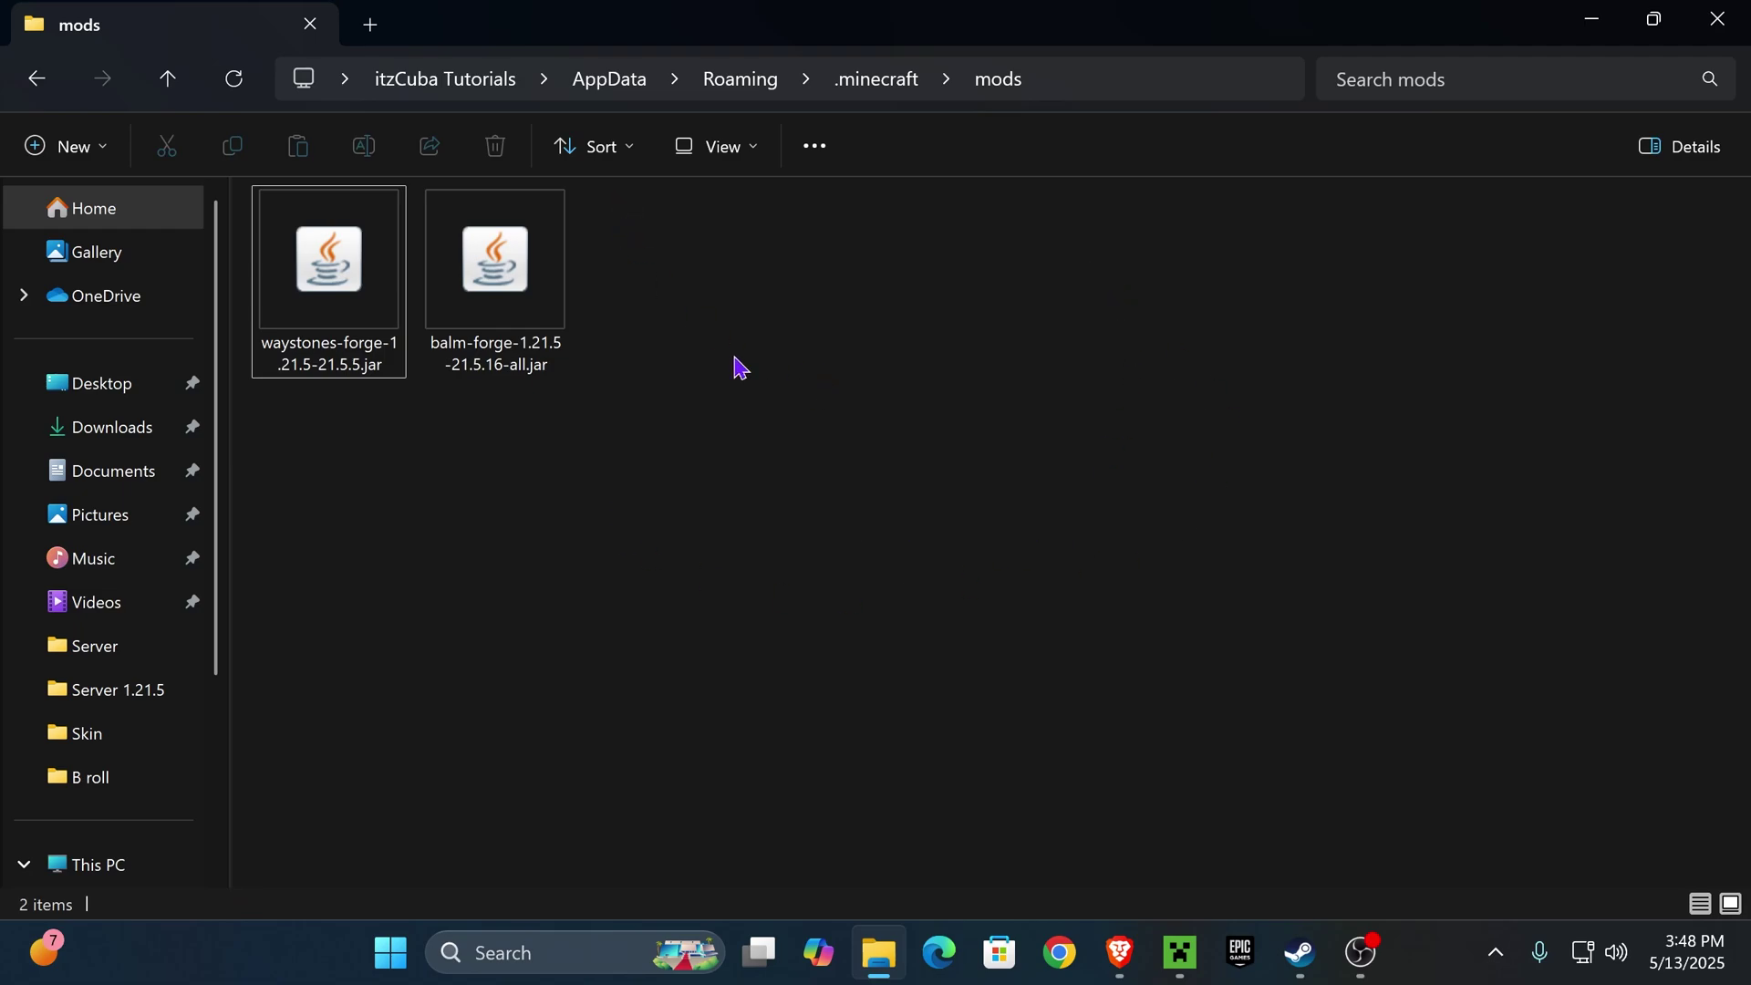
drag(825, 497, 301, 288)
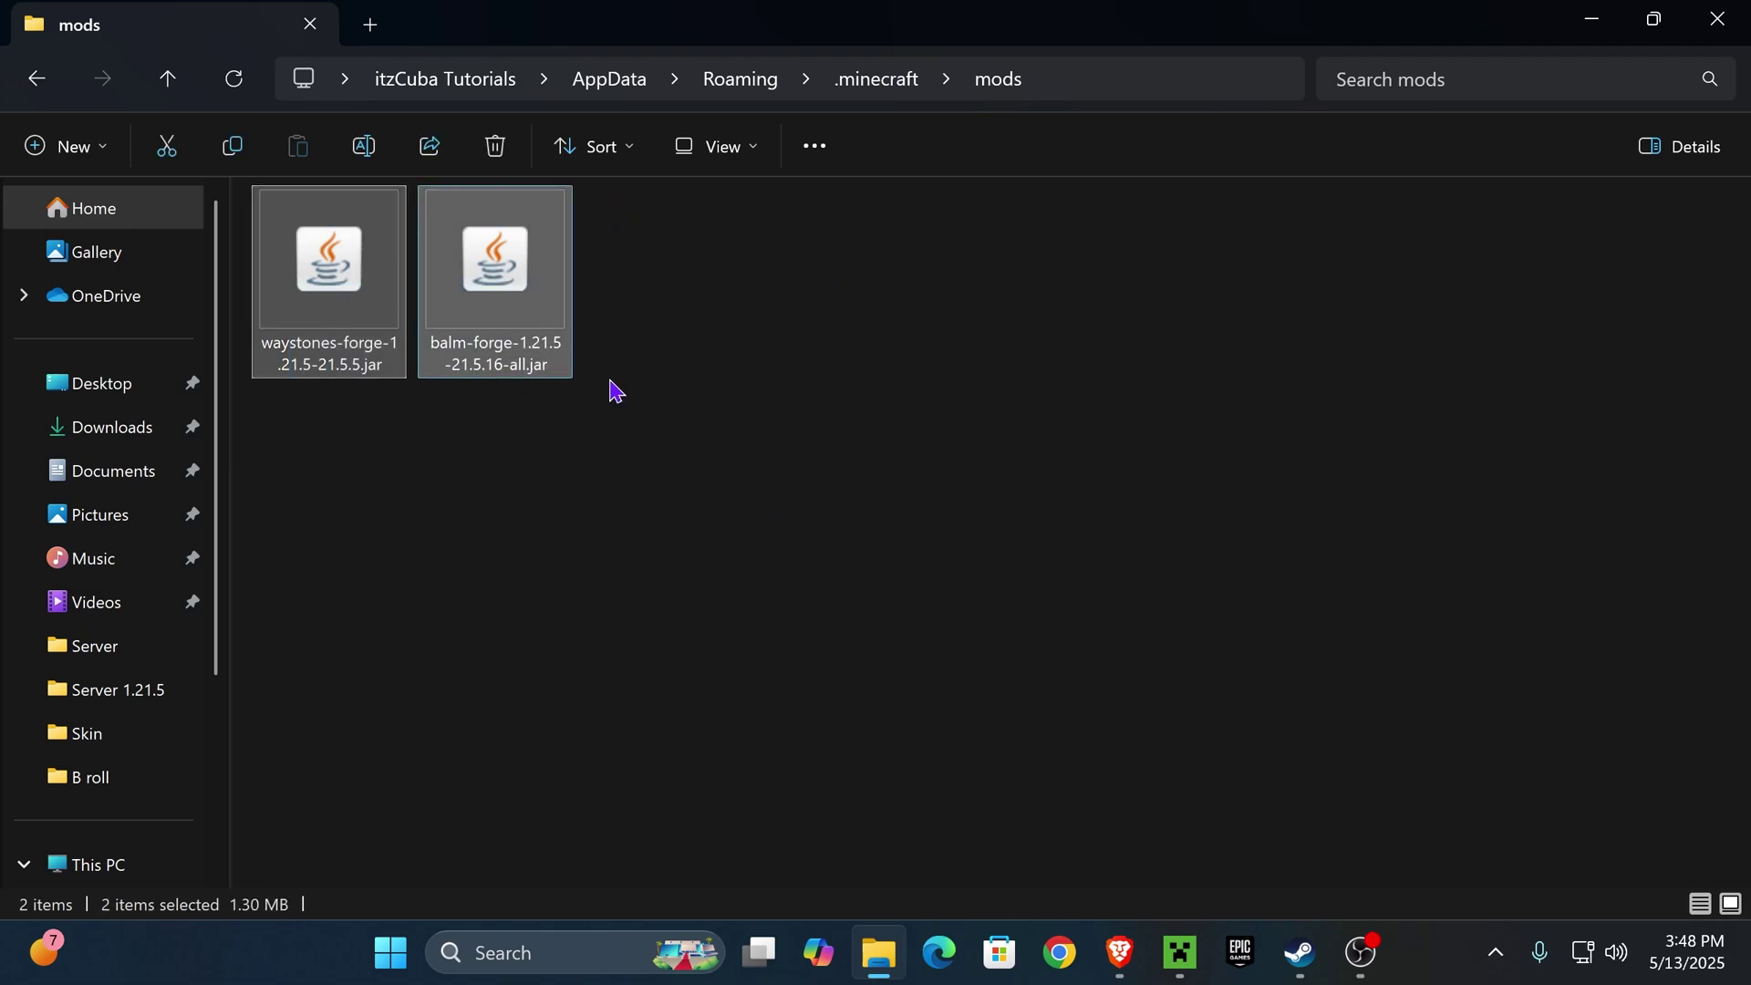
click(668, 392)
click(1718, 18)
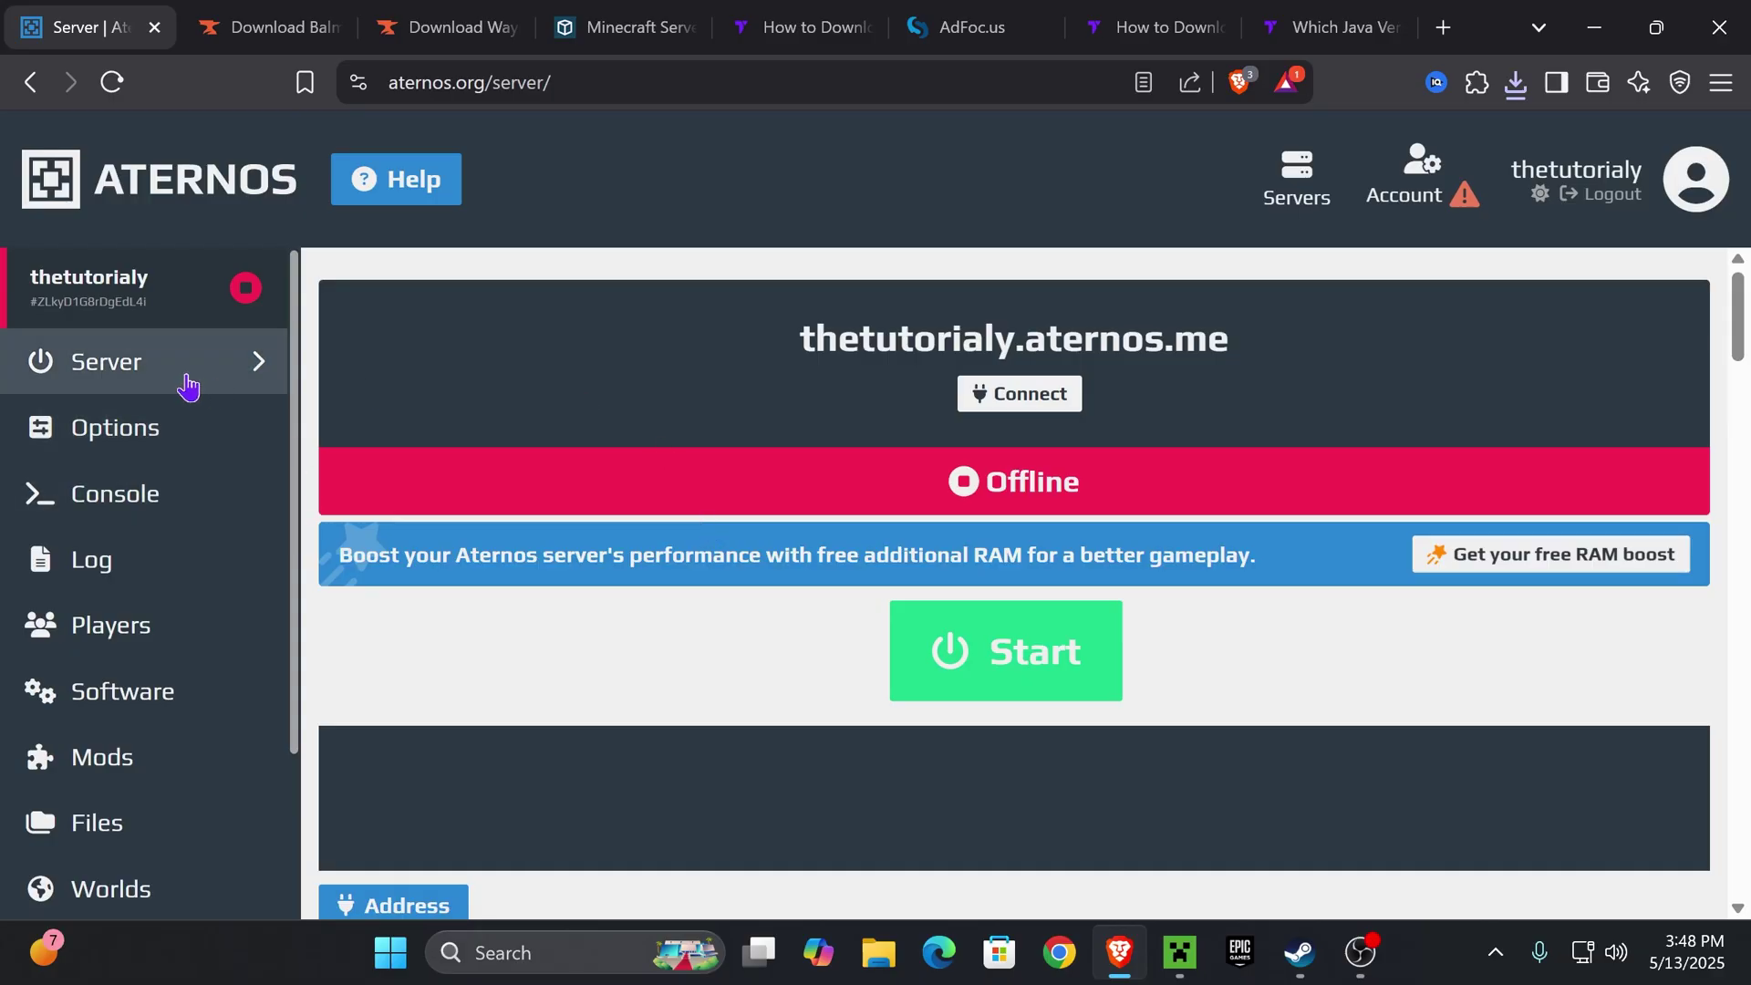
Start the Aternos server and bring Minecraft Launcher back up.
click(1033, 663)
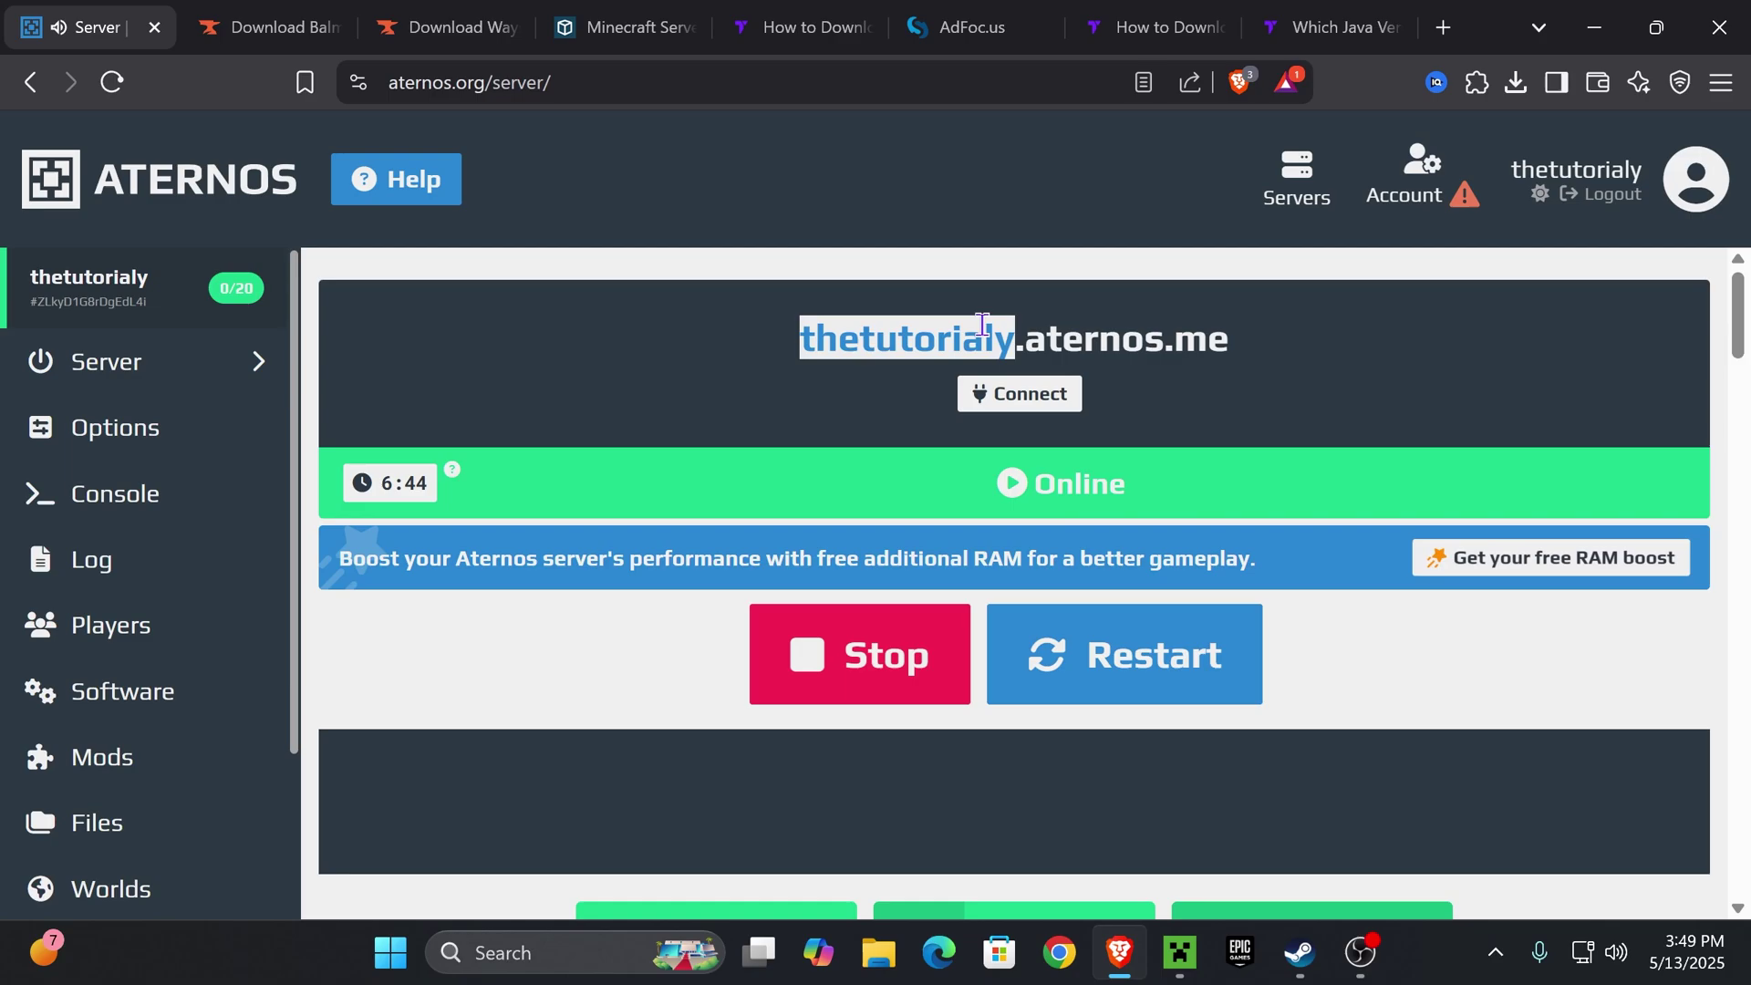
click(1129, 319)
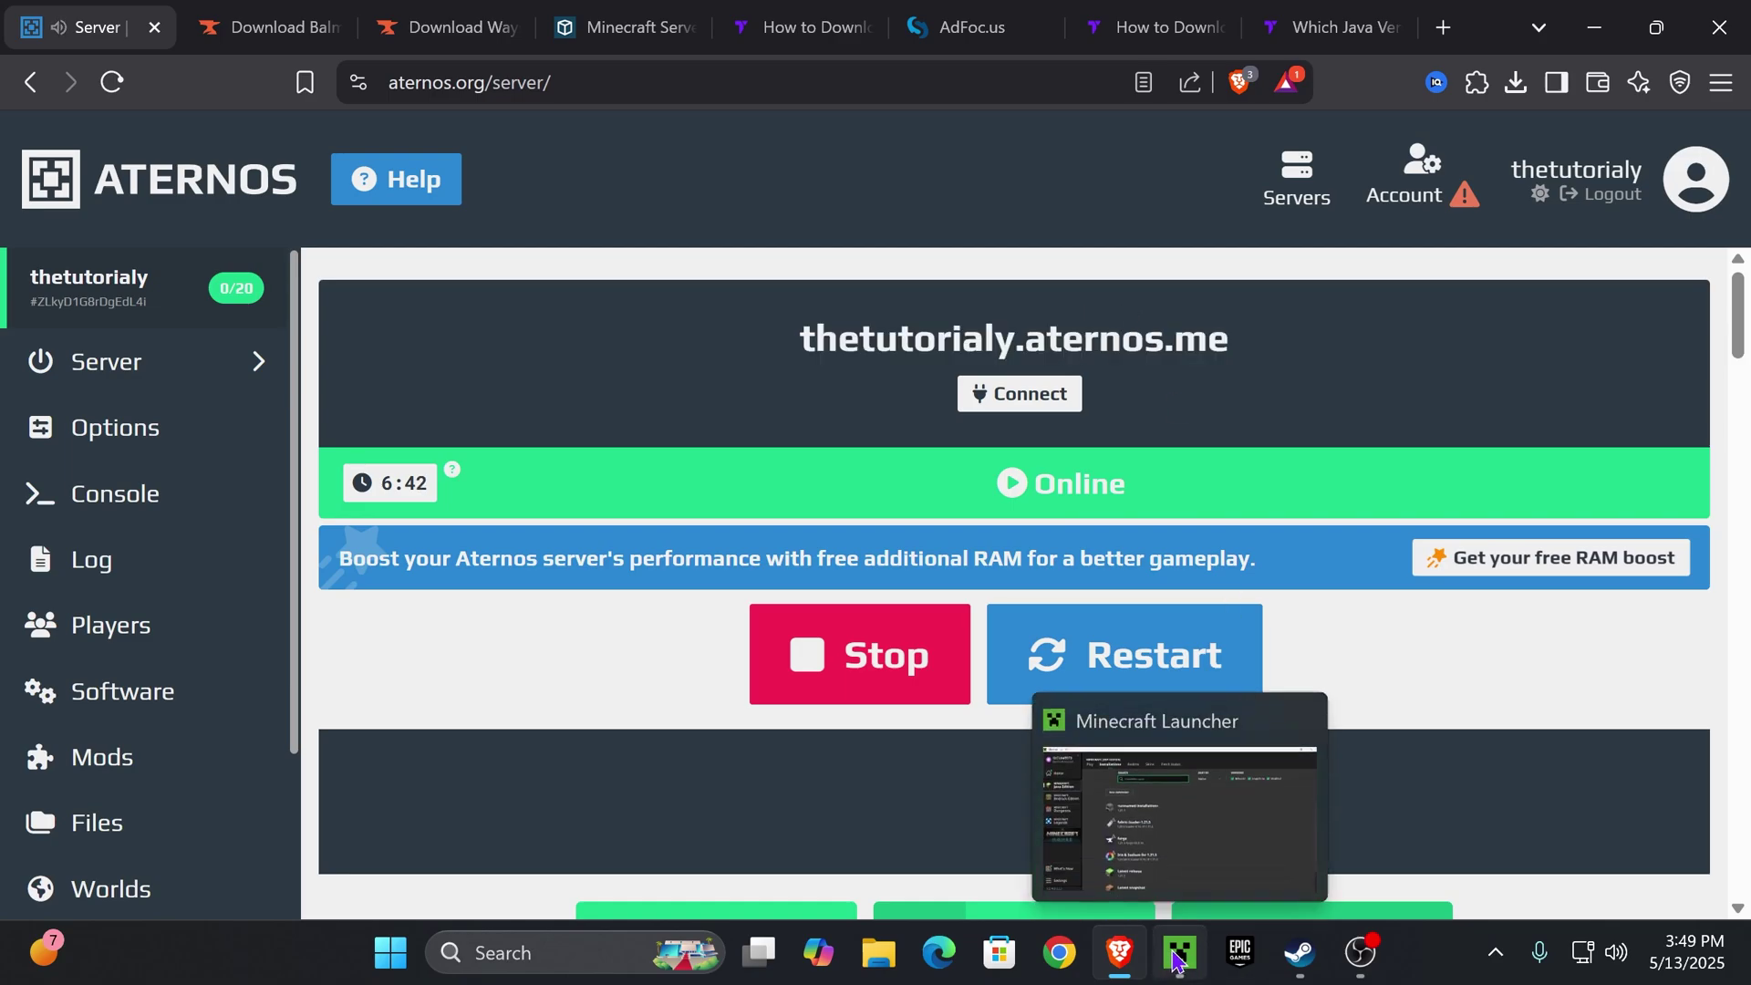
click(1180, 952)
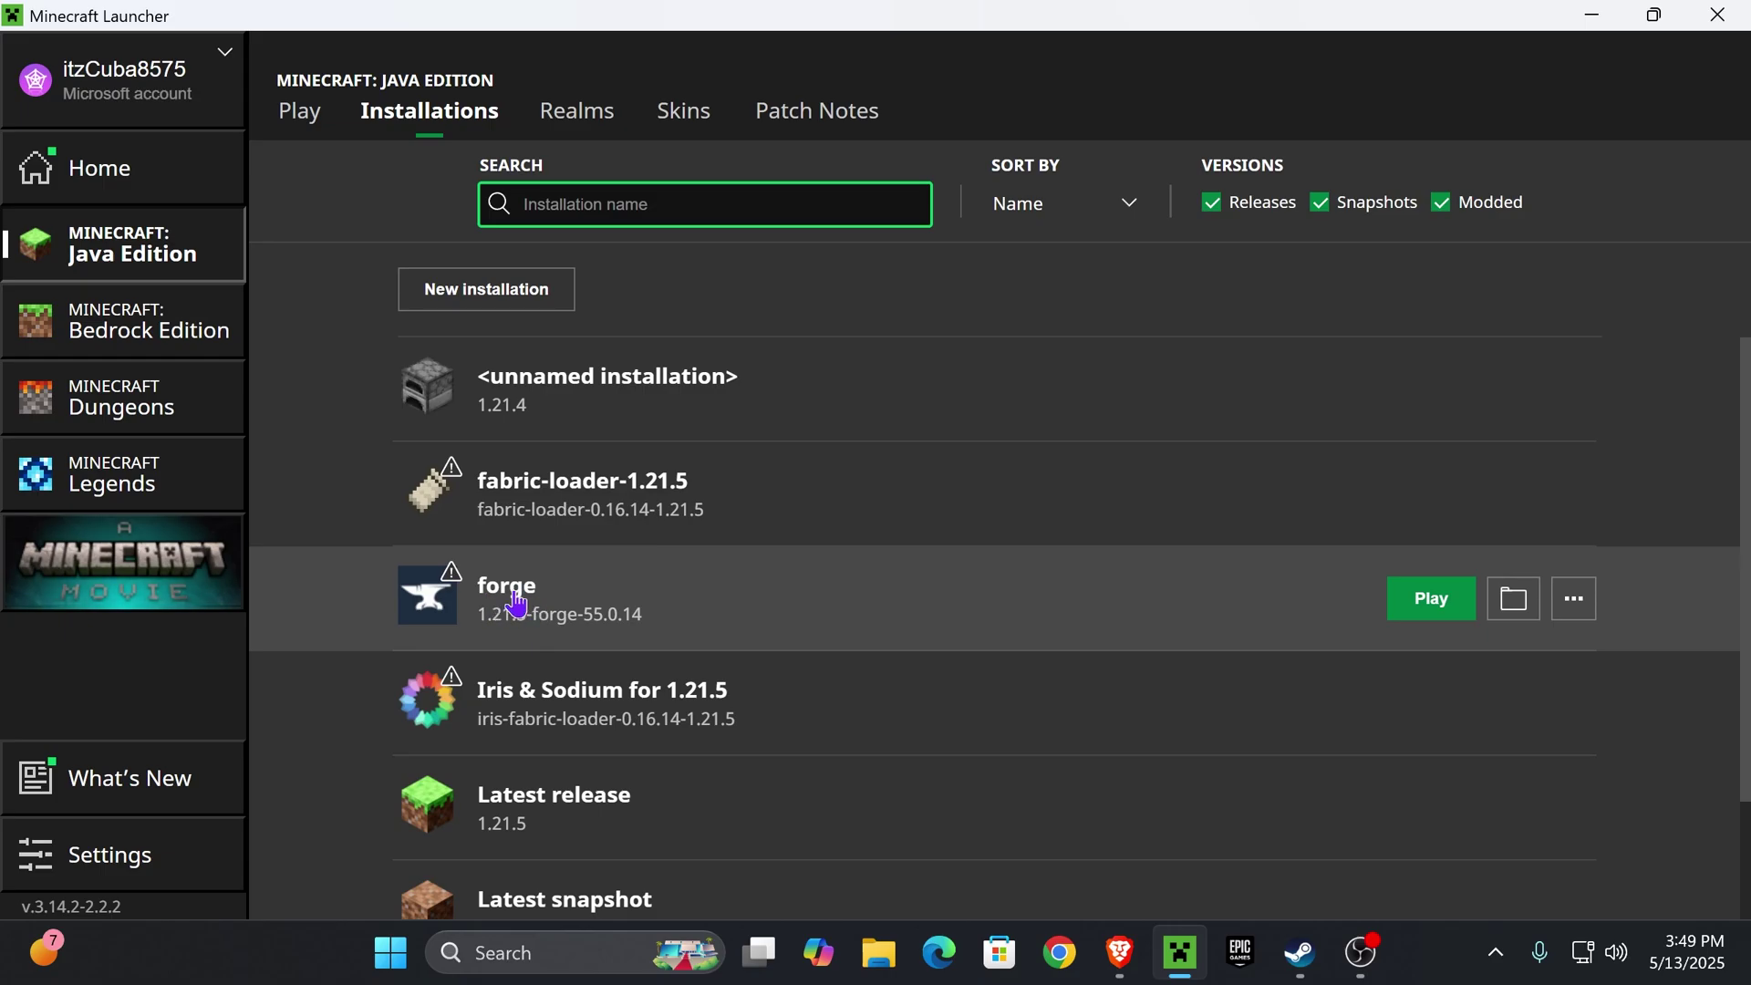
Play the forge installation, accepting the modified-installation warning, to reach the Forge 1.21.5 title screen.
click(1393, 603)
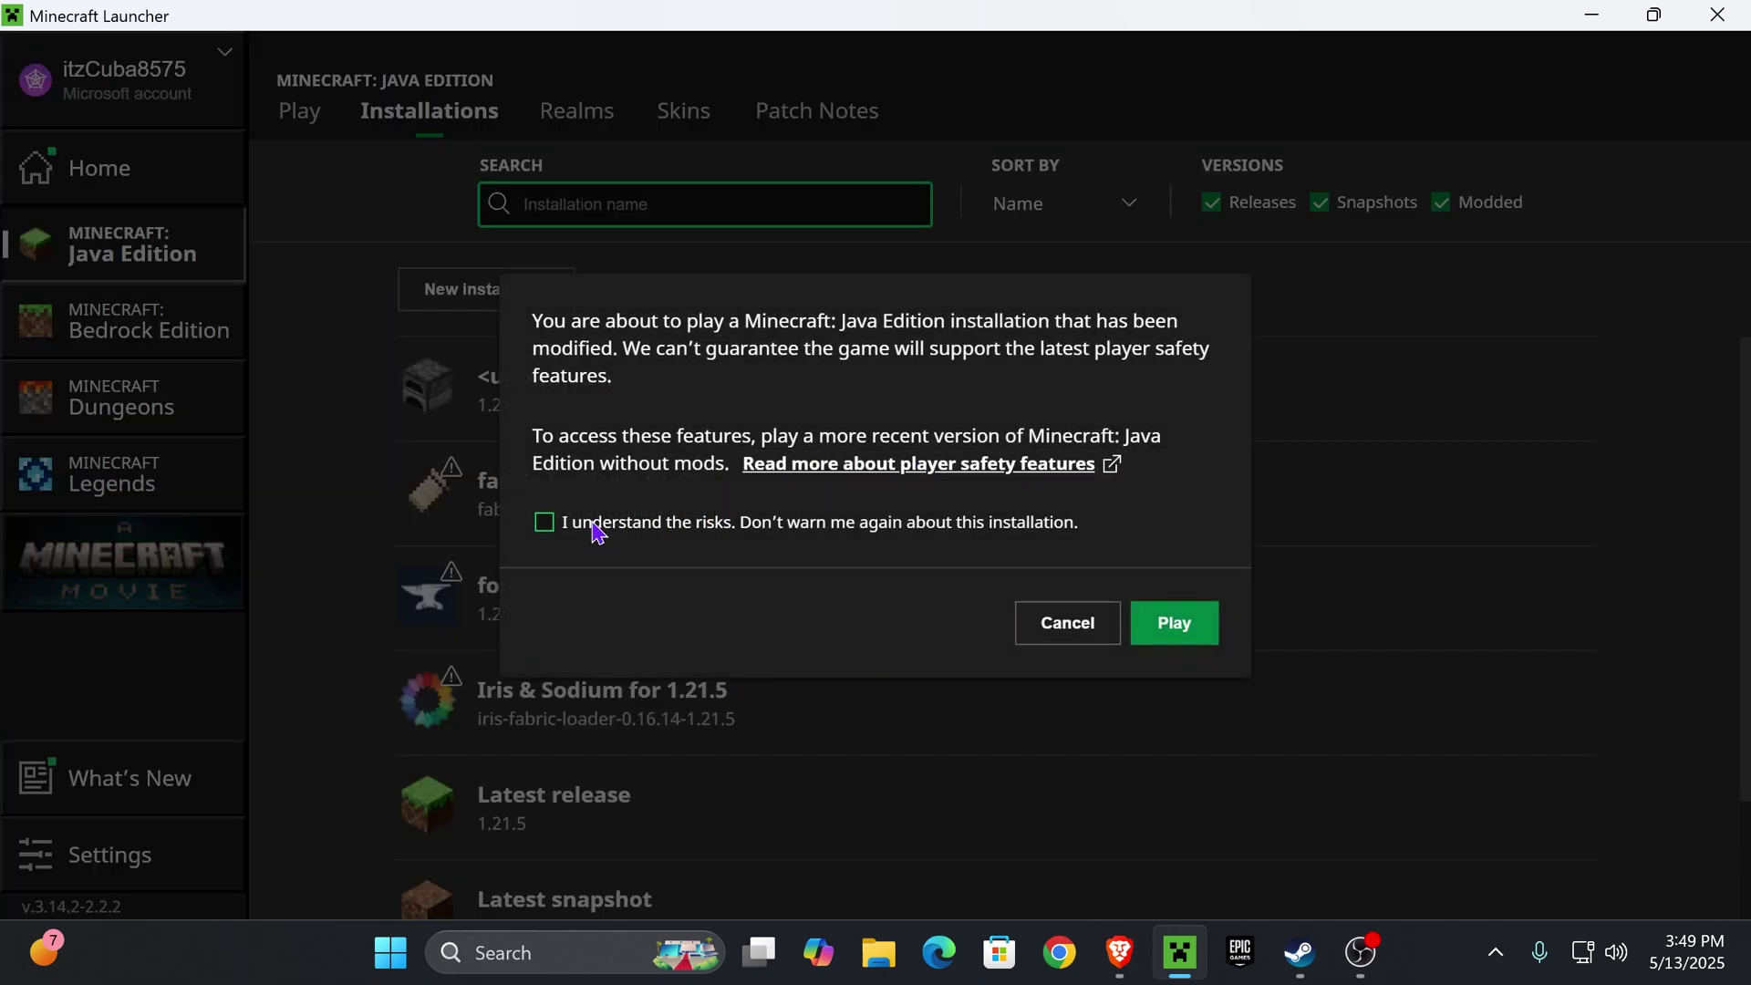
click(1208, 621)
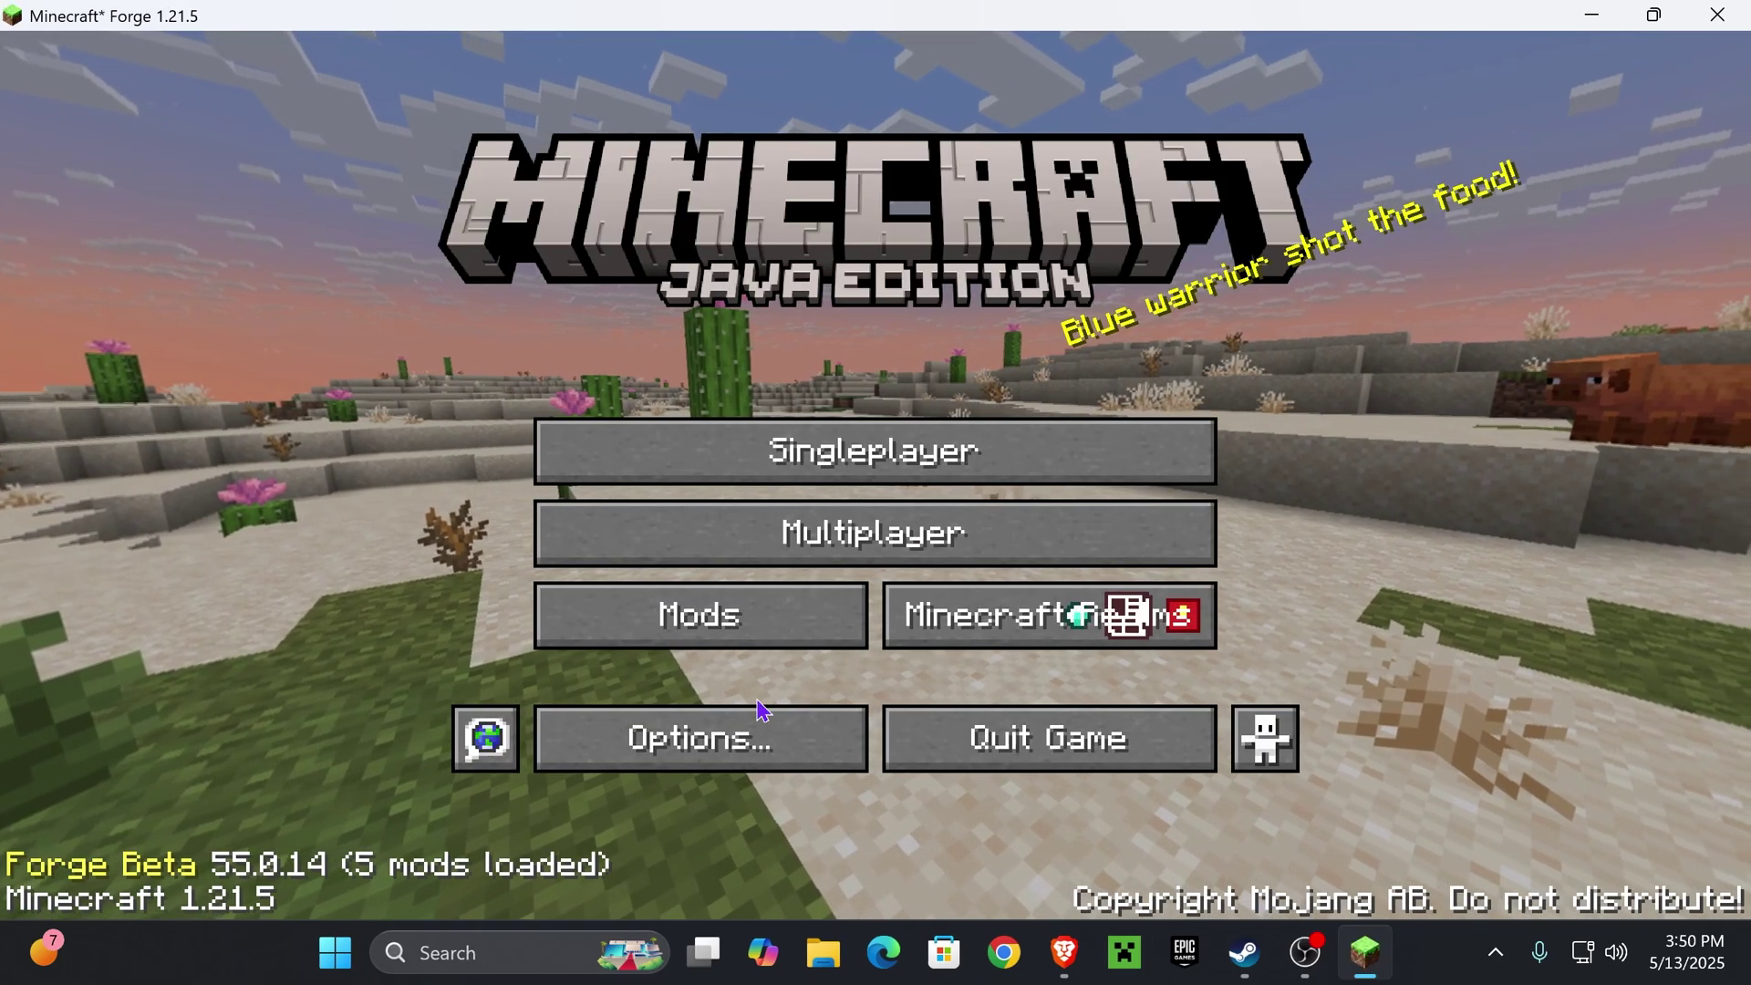
Check the loaded mods, then join the Aternos server via Direct Connection using its aternos.me address.
click(778, 614)
key(Escape)
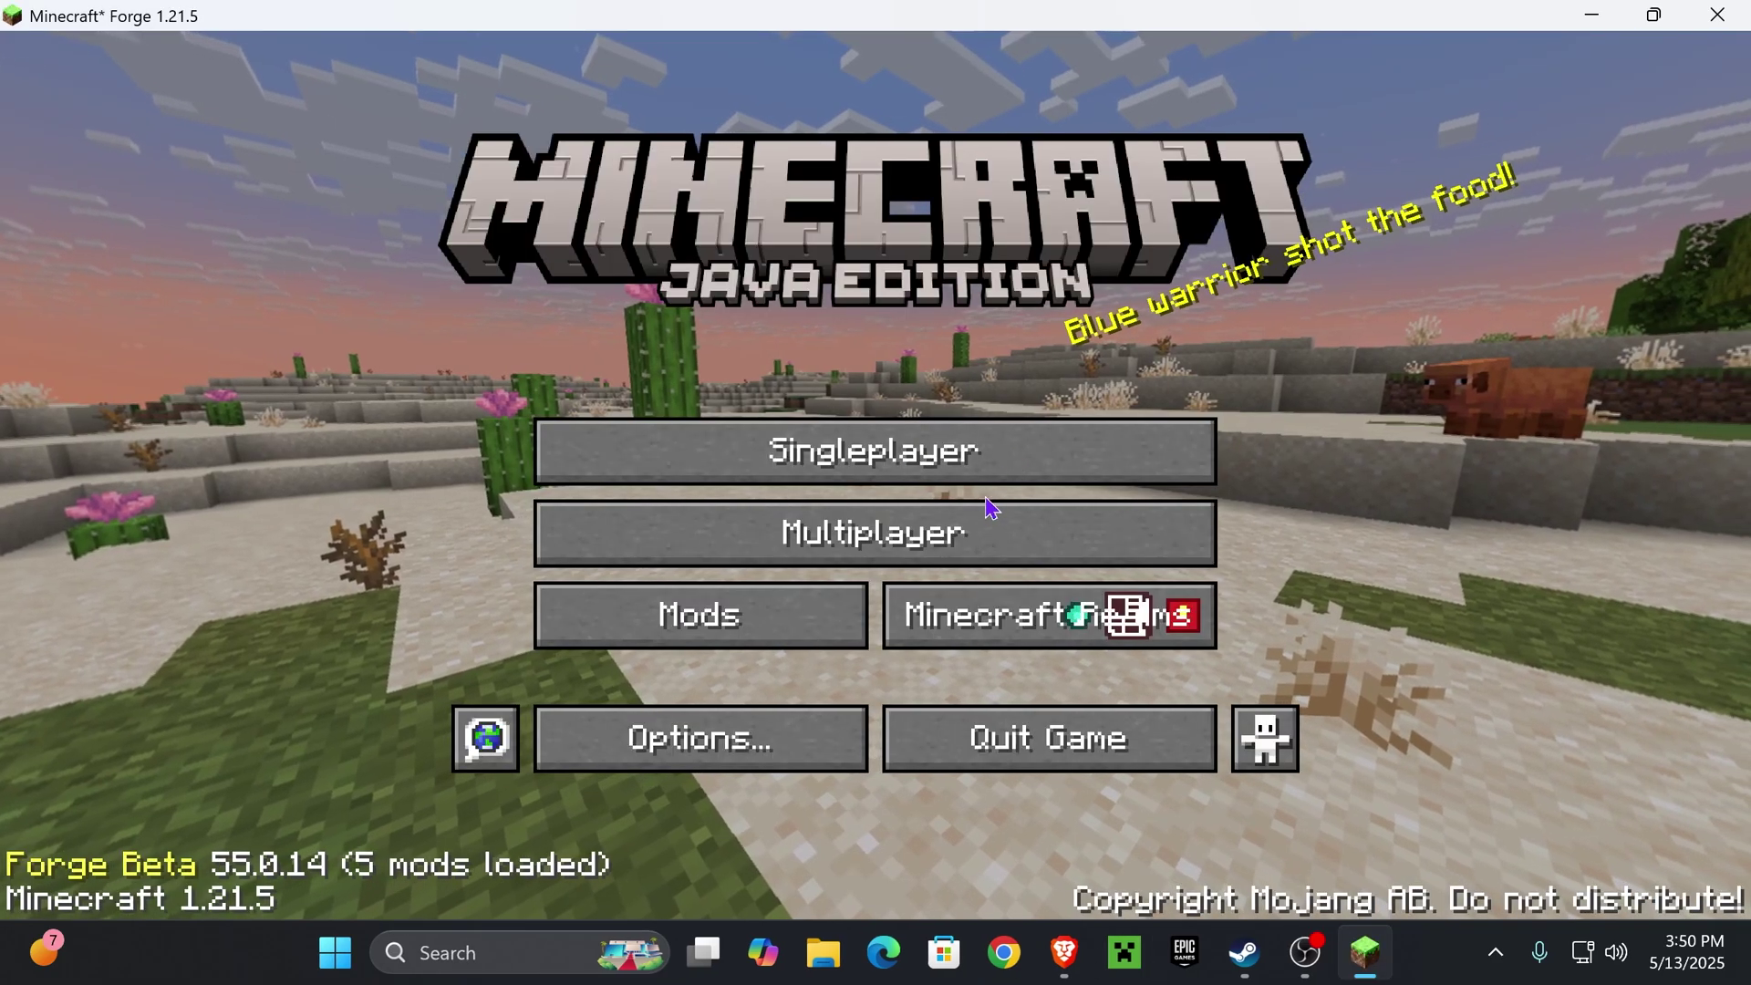
click(997, 533)
click(679, 659)
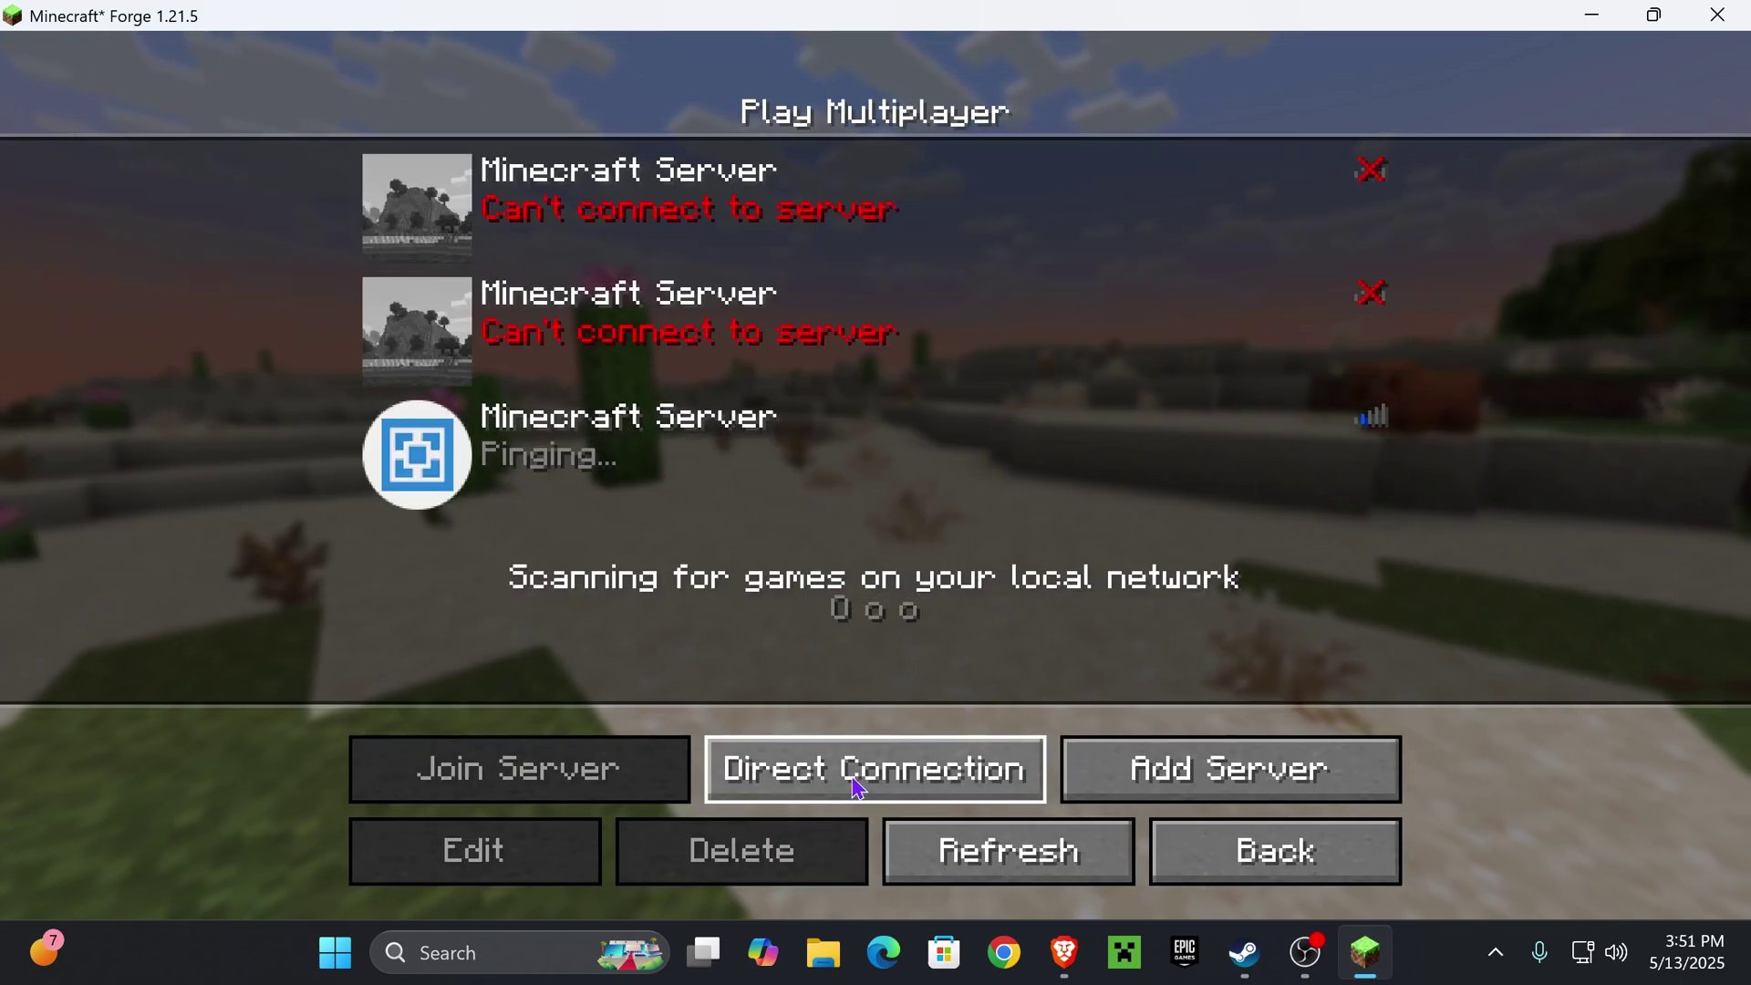
click(1261, 786)
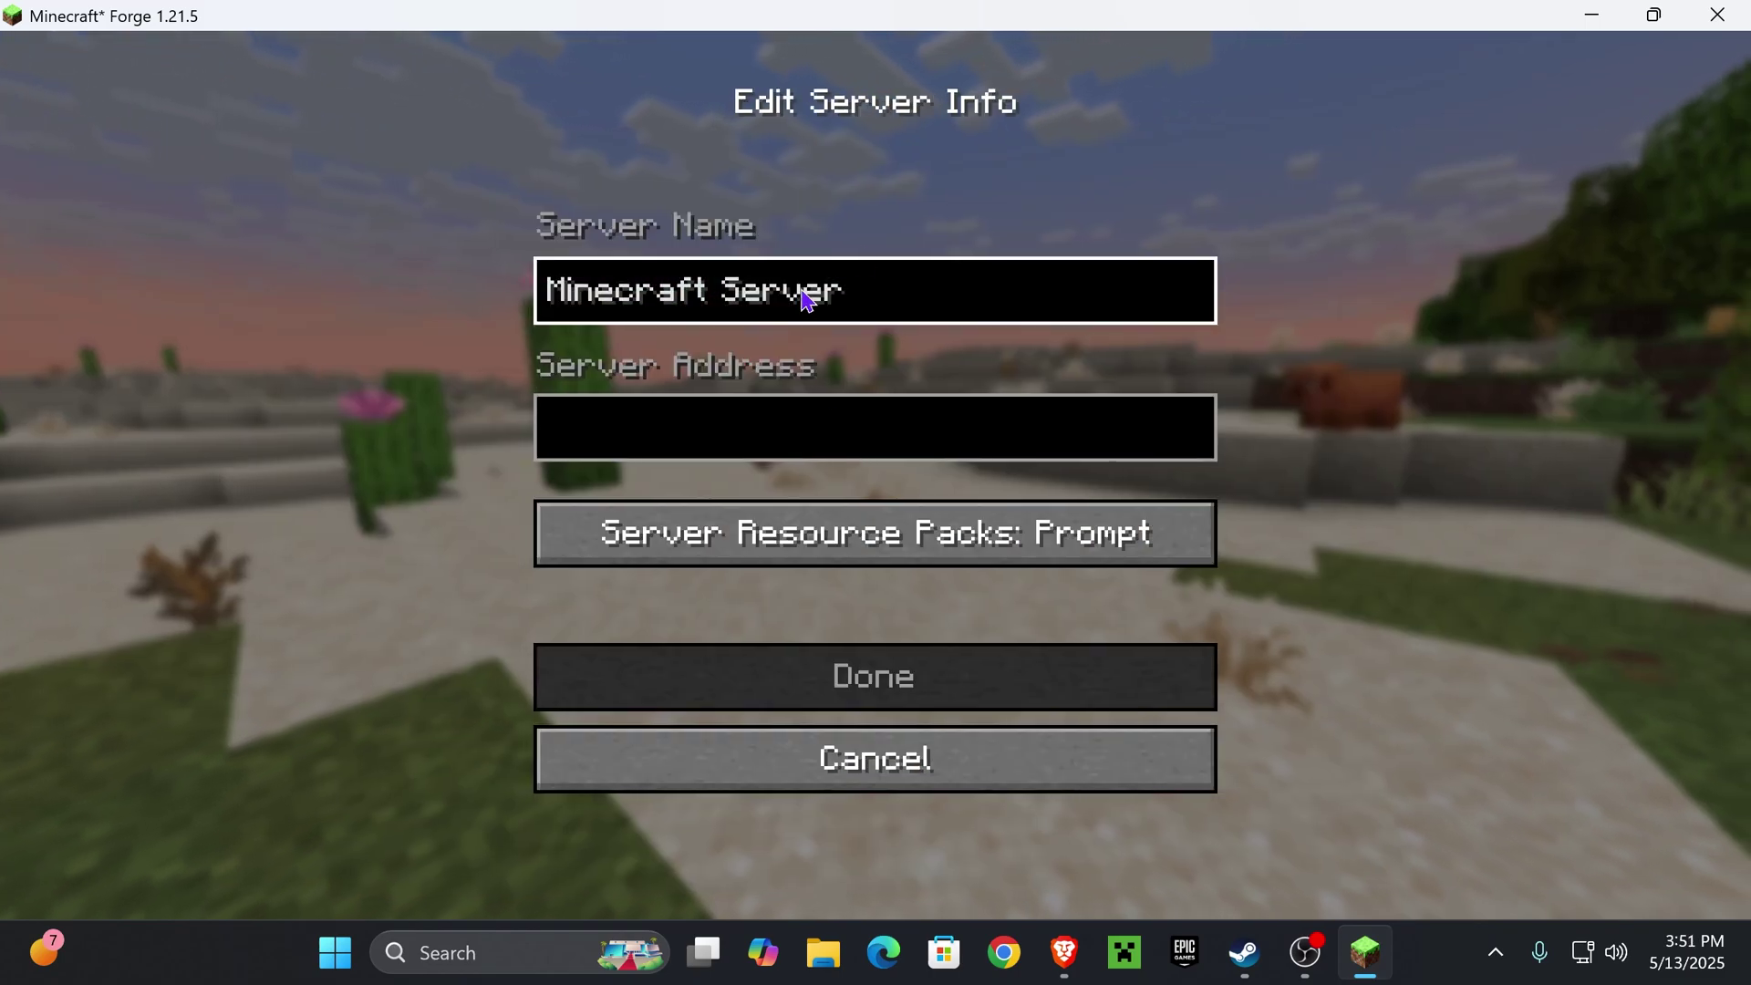
click(895, 755)
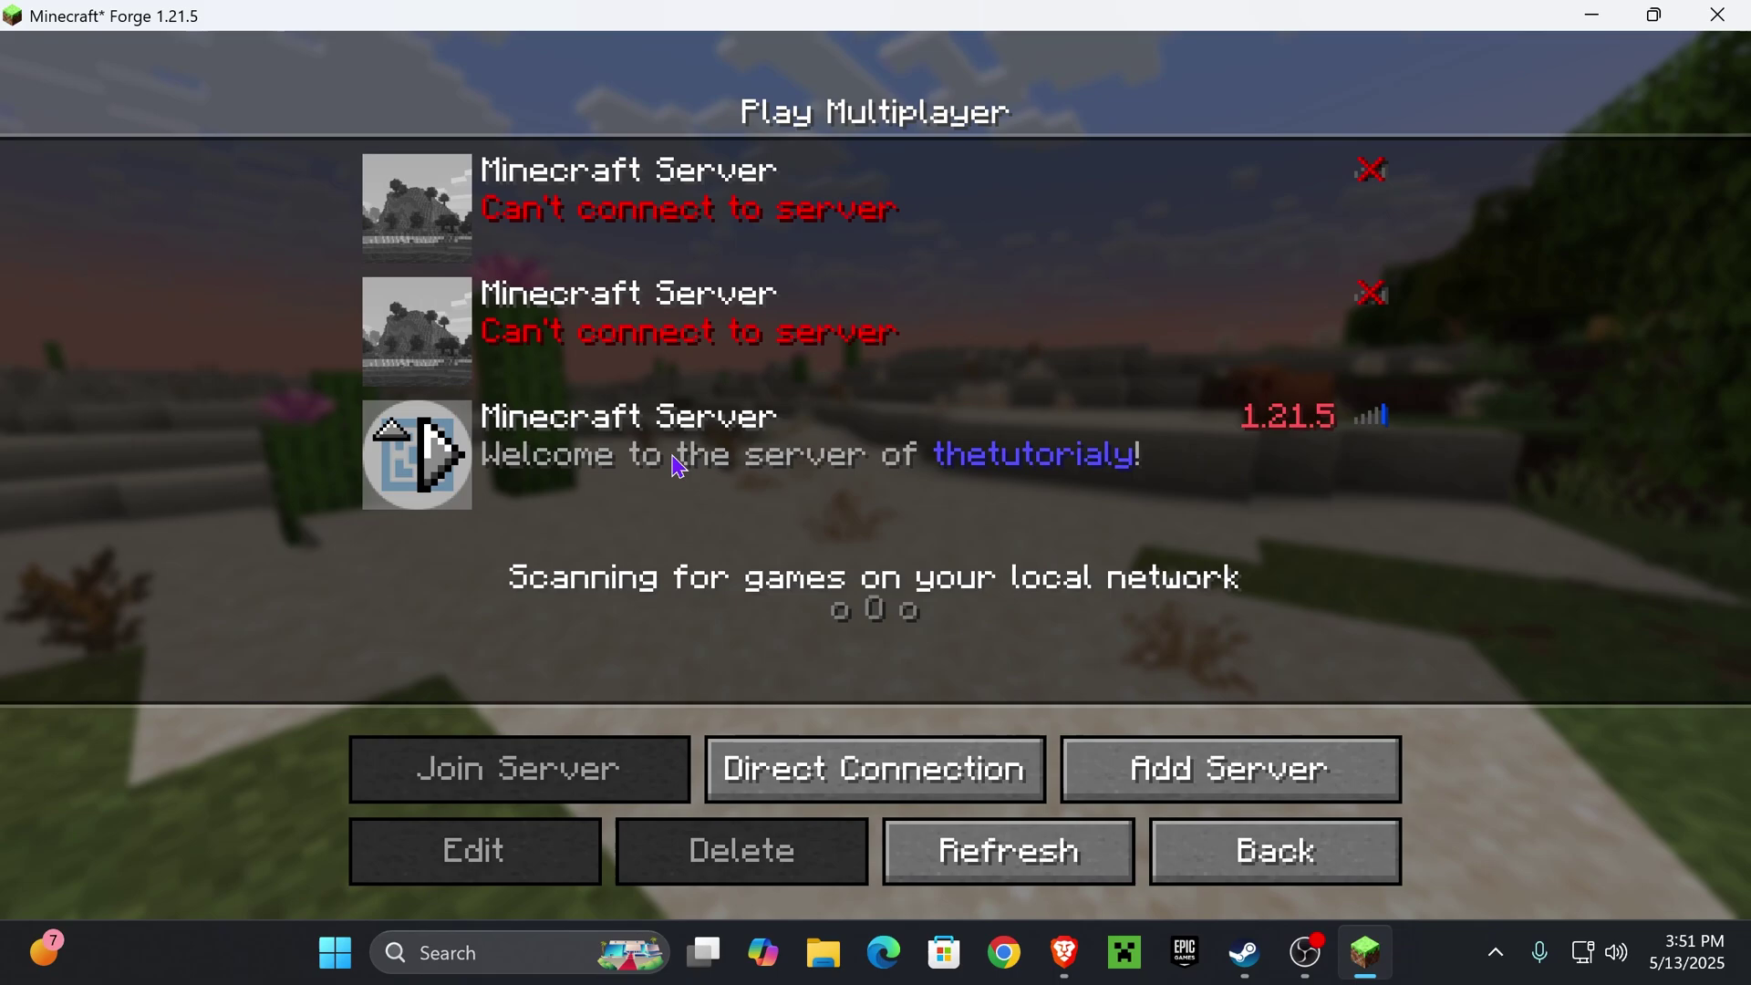
click(875, 768)
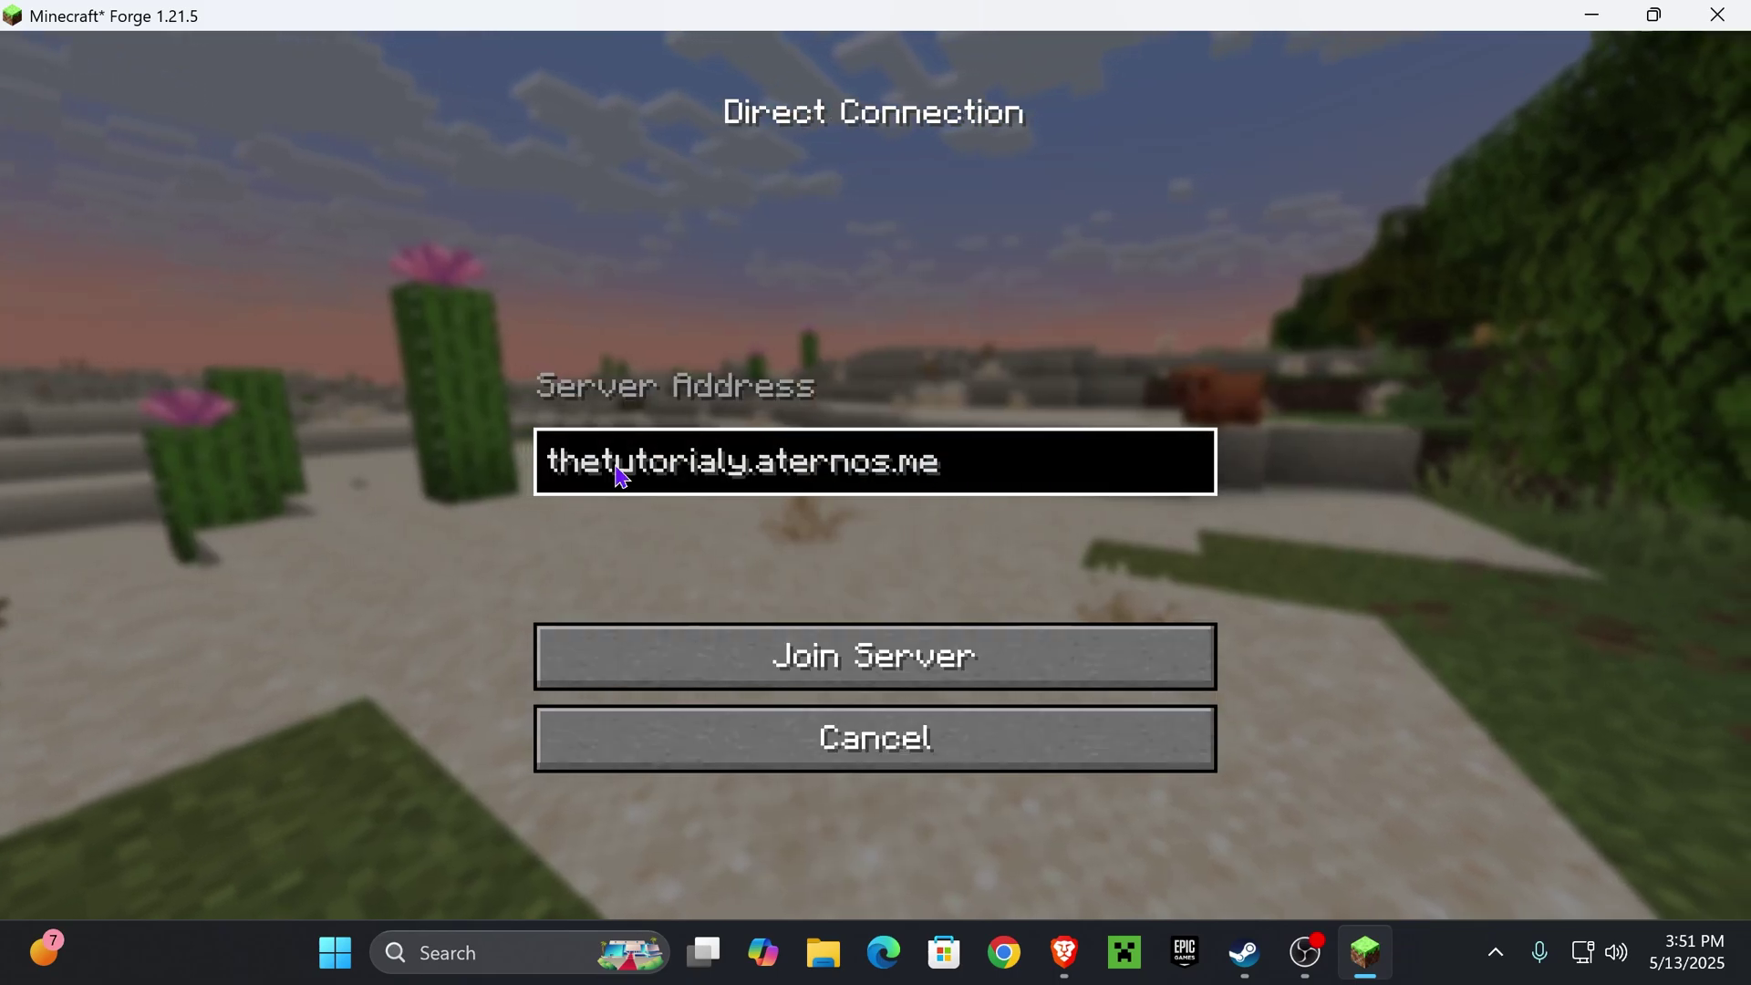
click(906, 657)
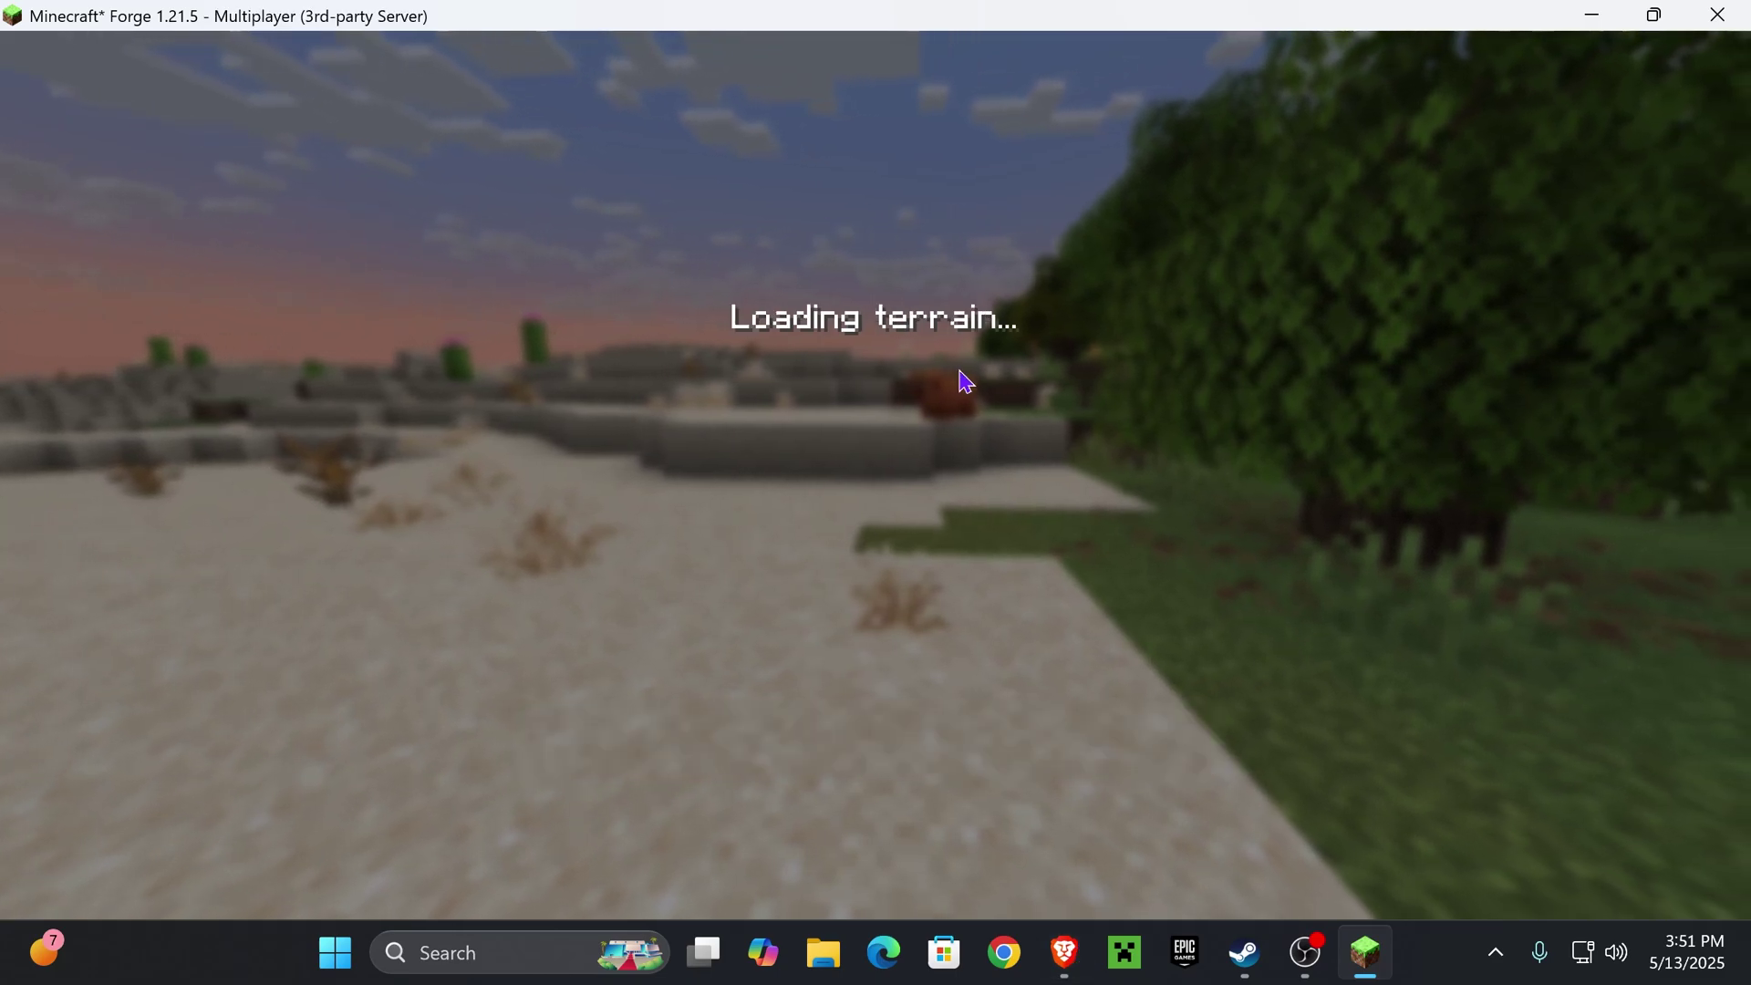
Switch to creative with /gamemode creative and take a Waystone from the creative search 'way'.
text(t/gam)
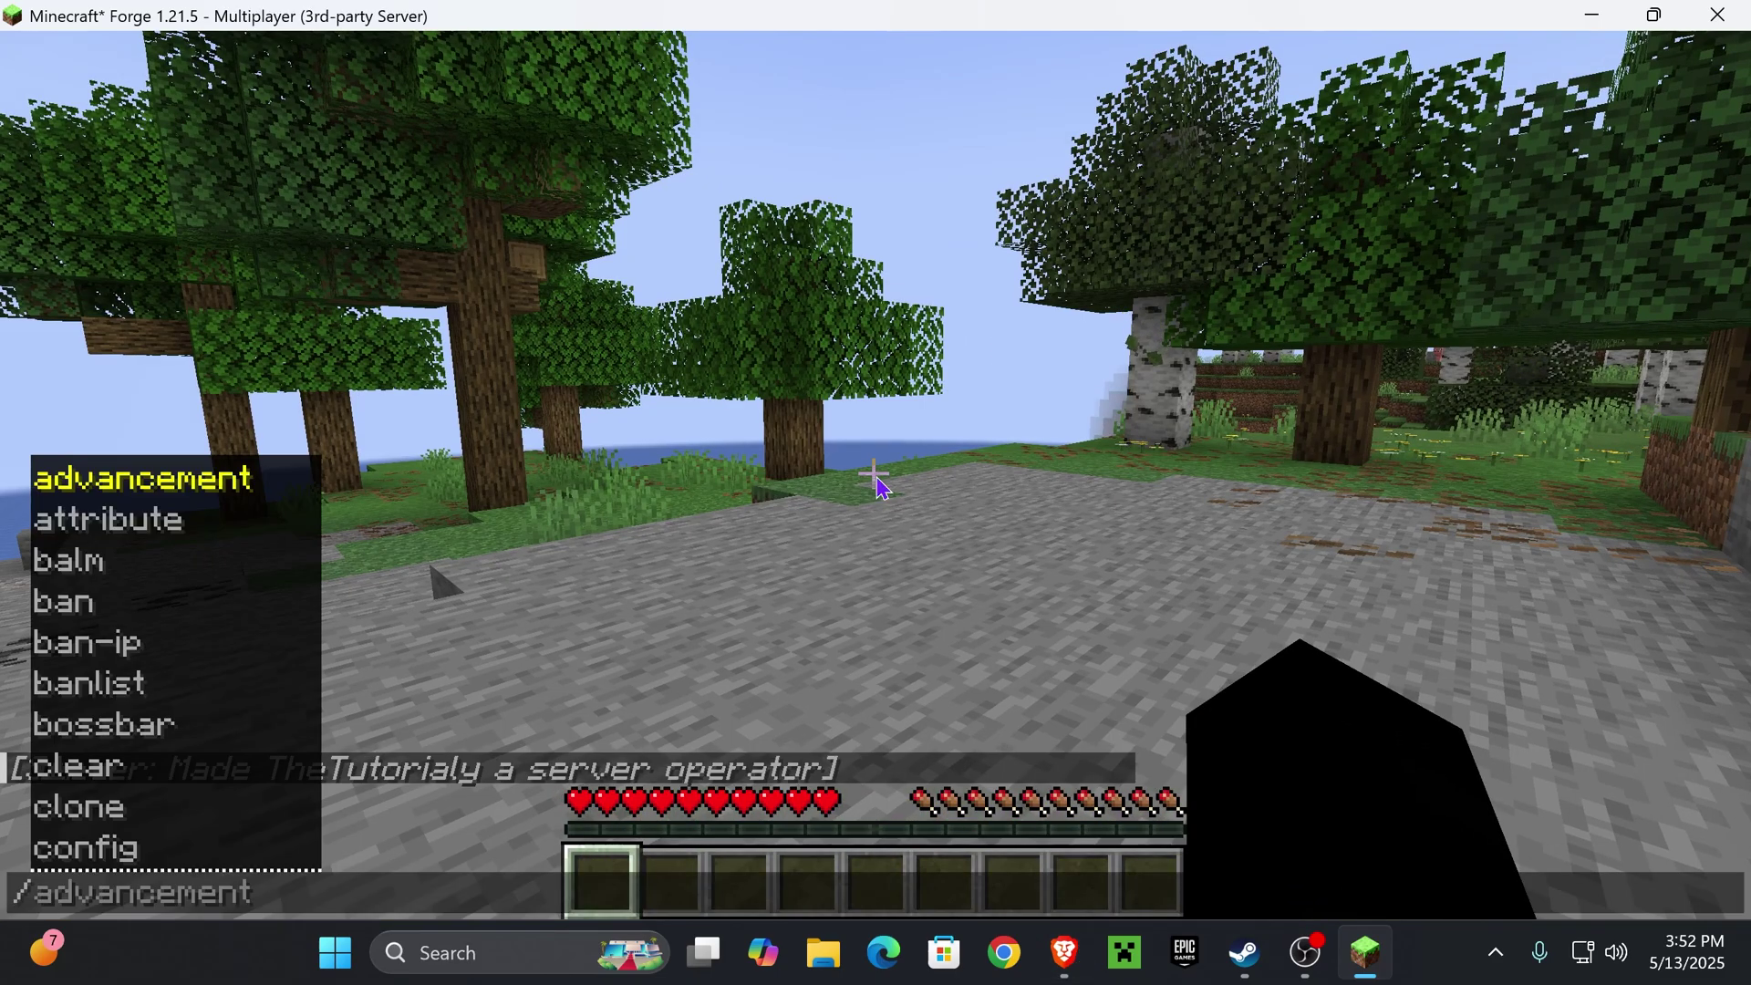
text(emode creative)
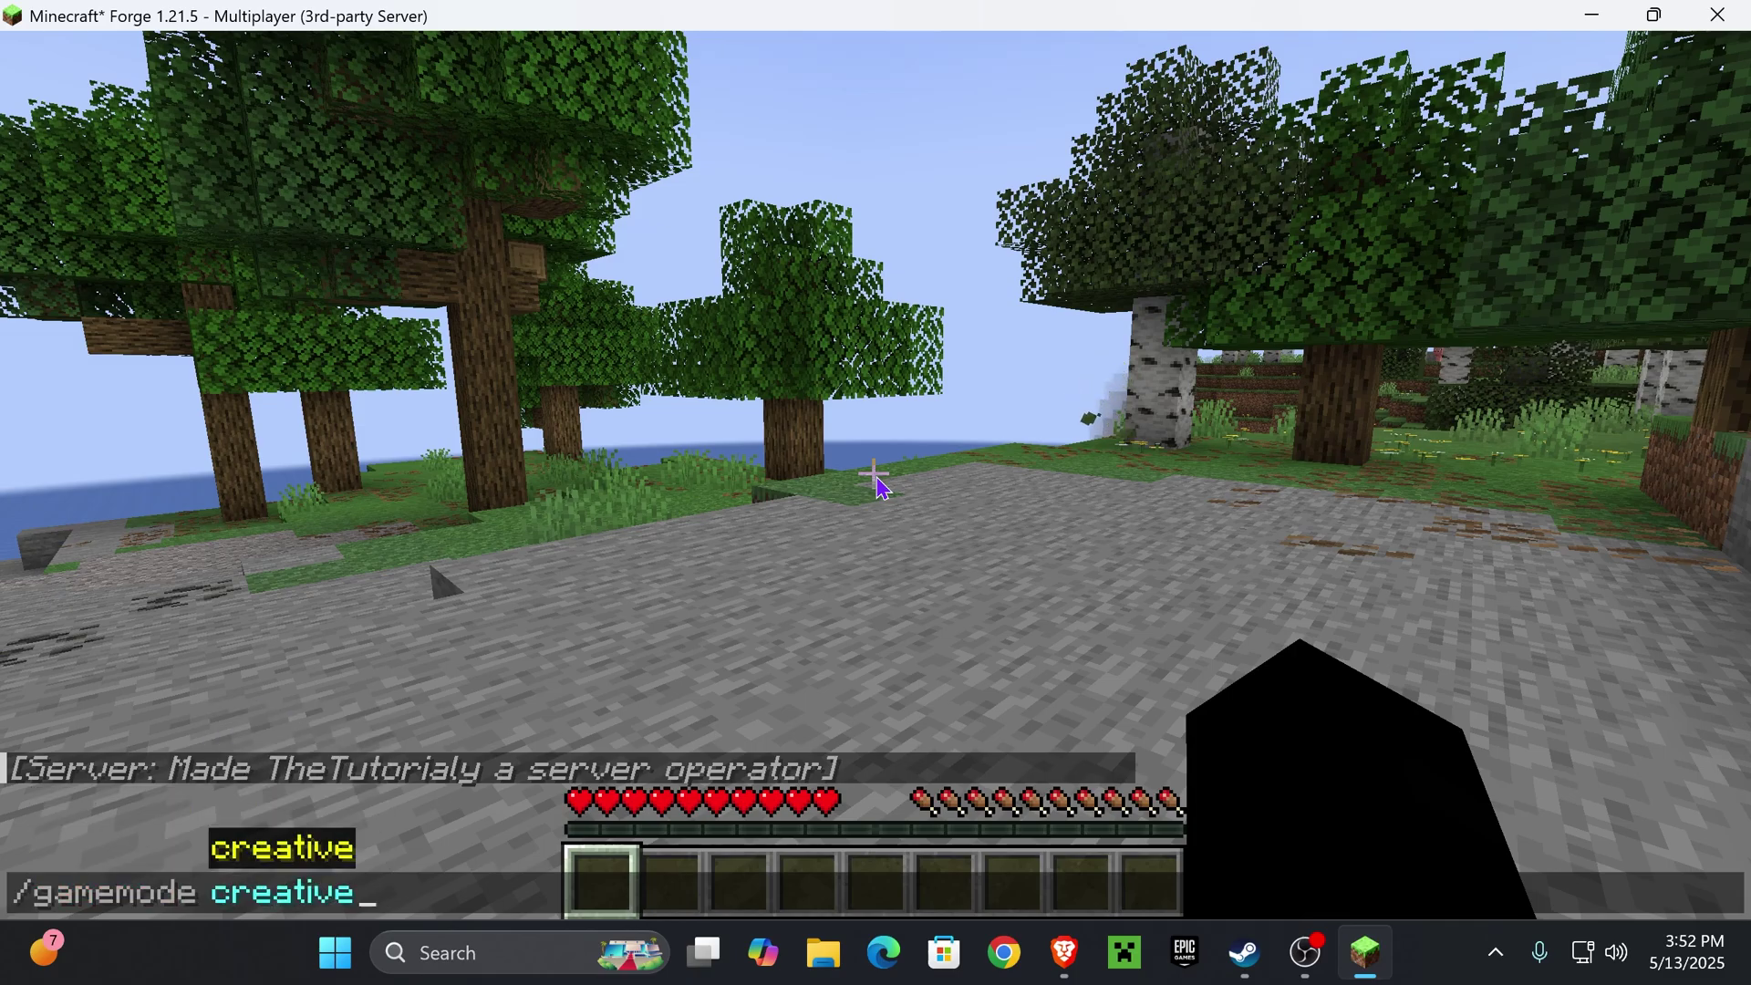
key(Return)
text(e)
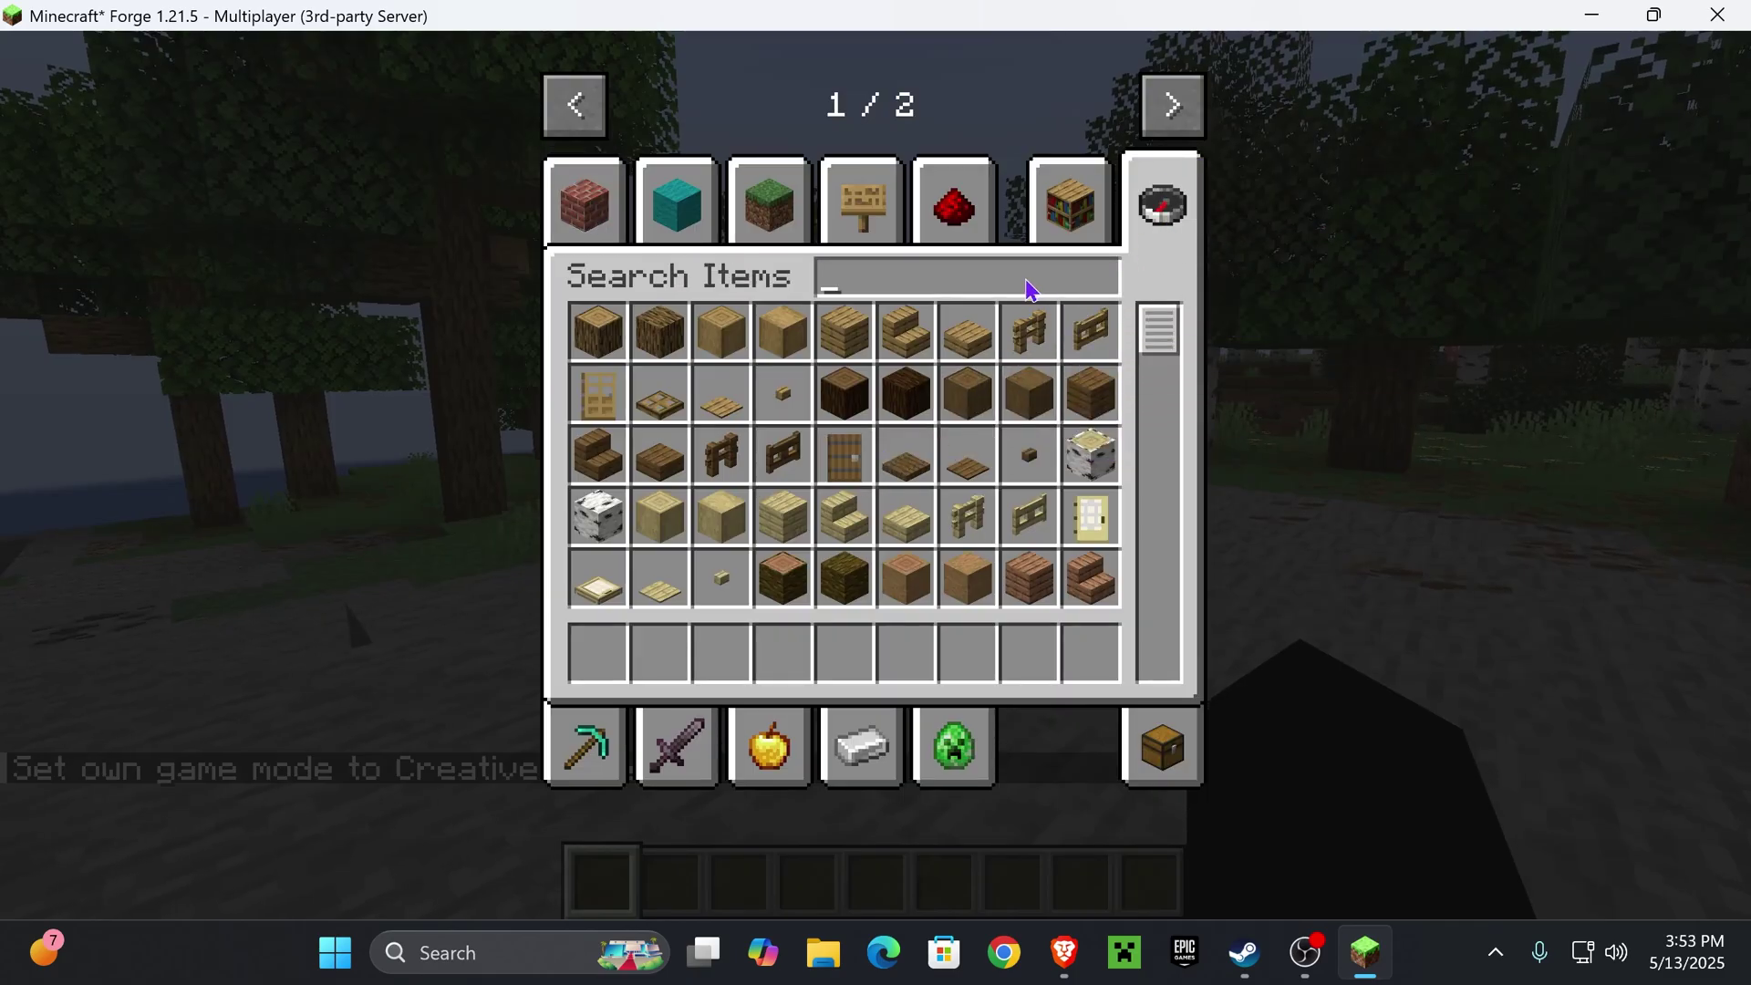
text(ways)
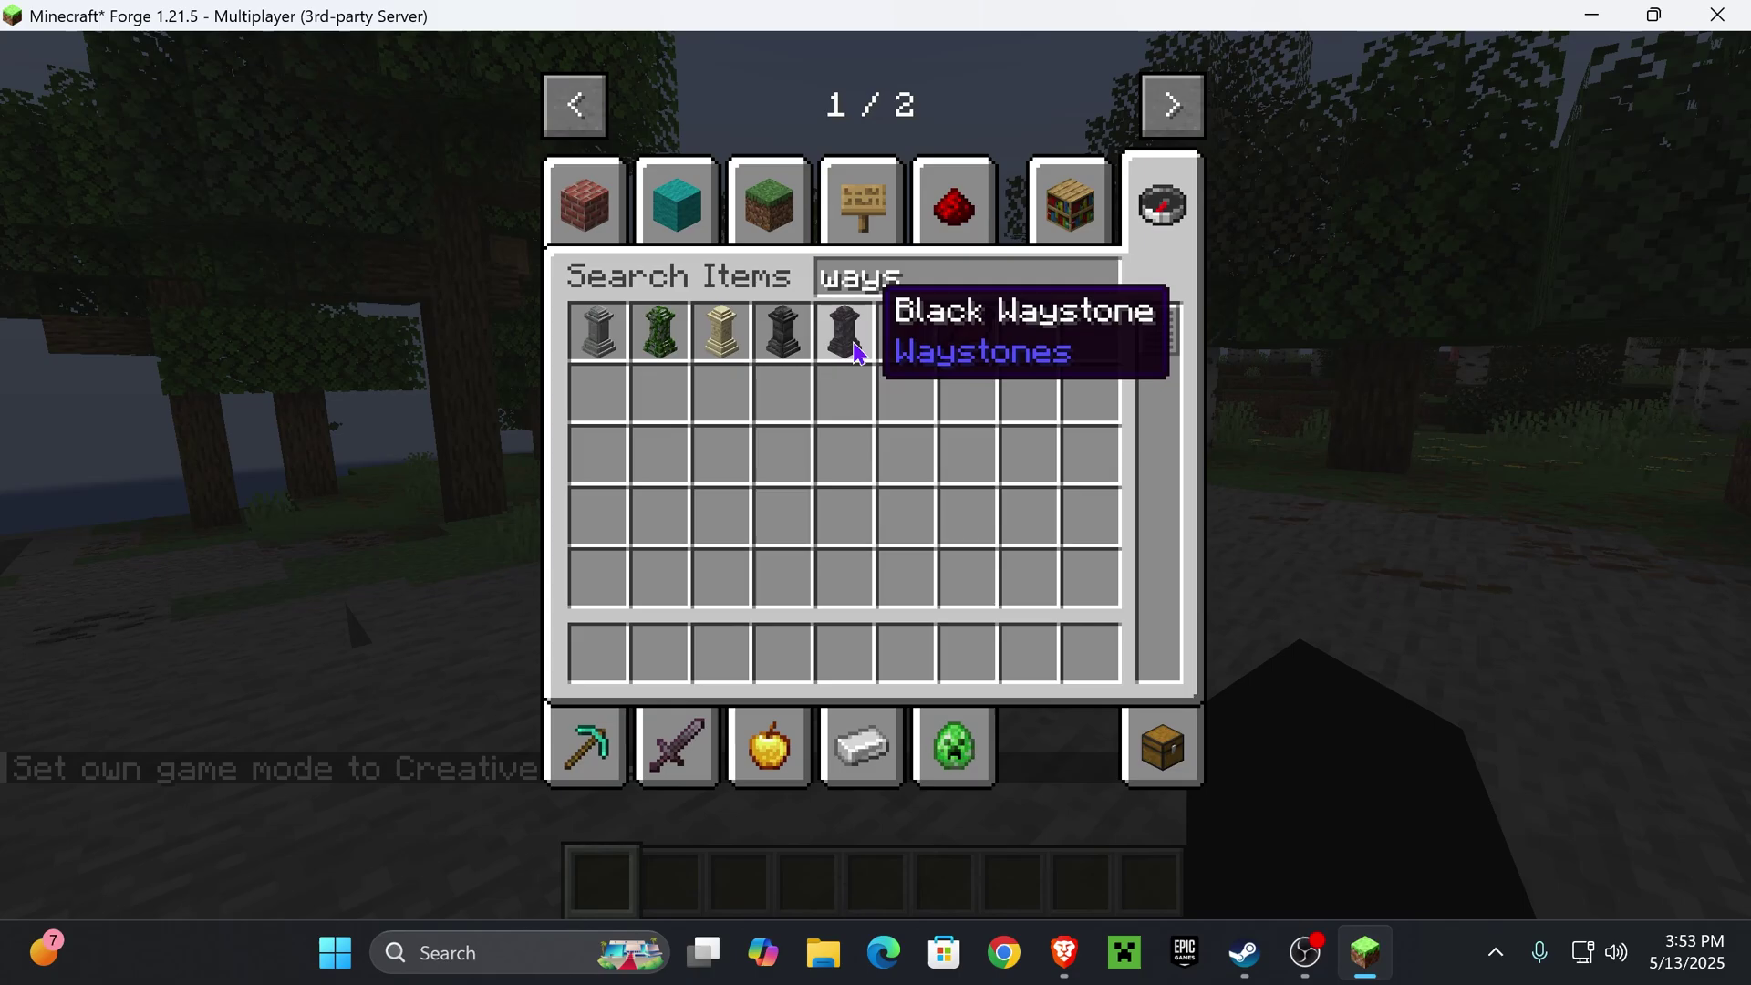
key(Escape)
Place the Waystone on the ground, name it subscribe, and view it in third person.
right_click(875, 492)
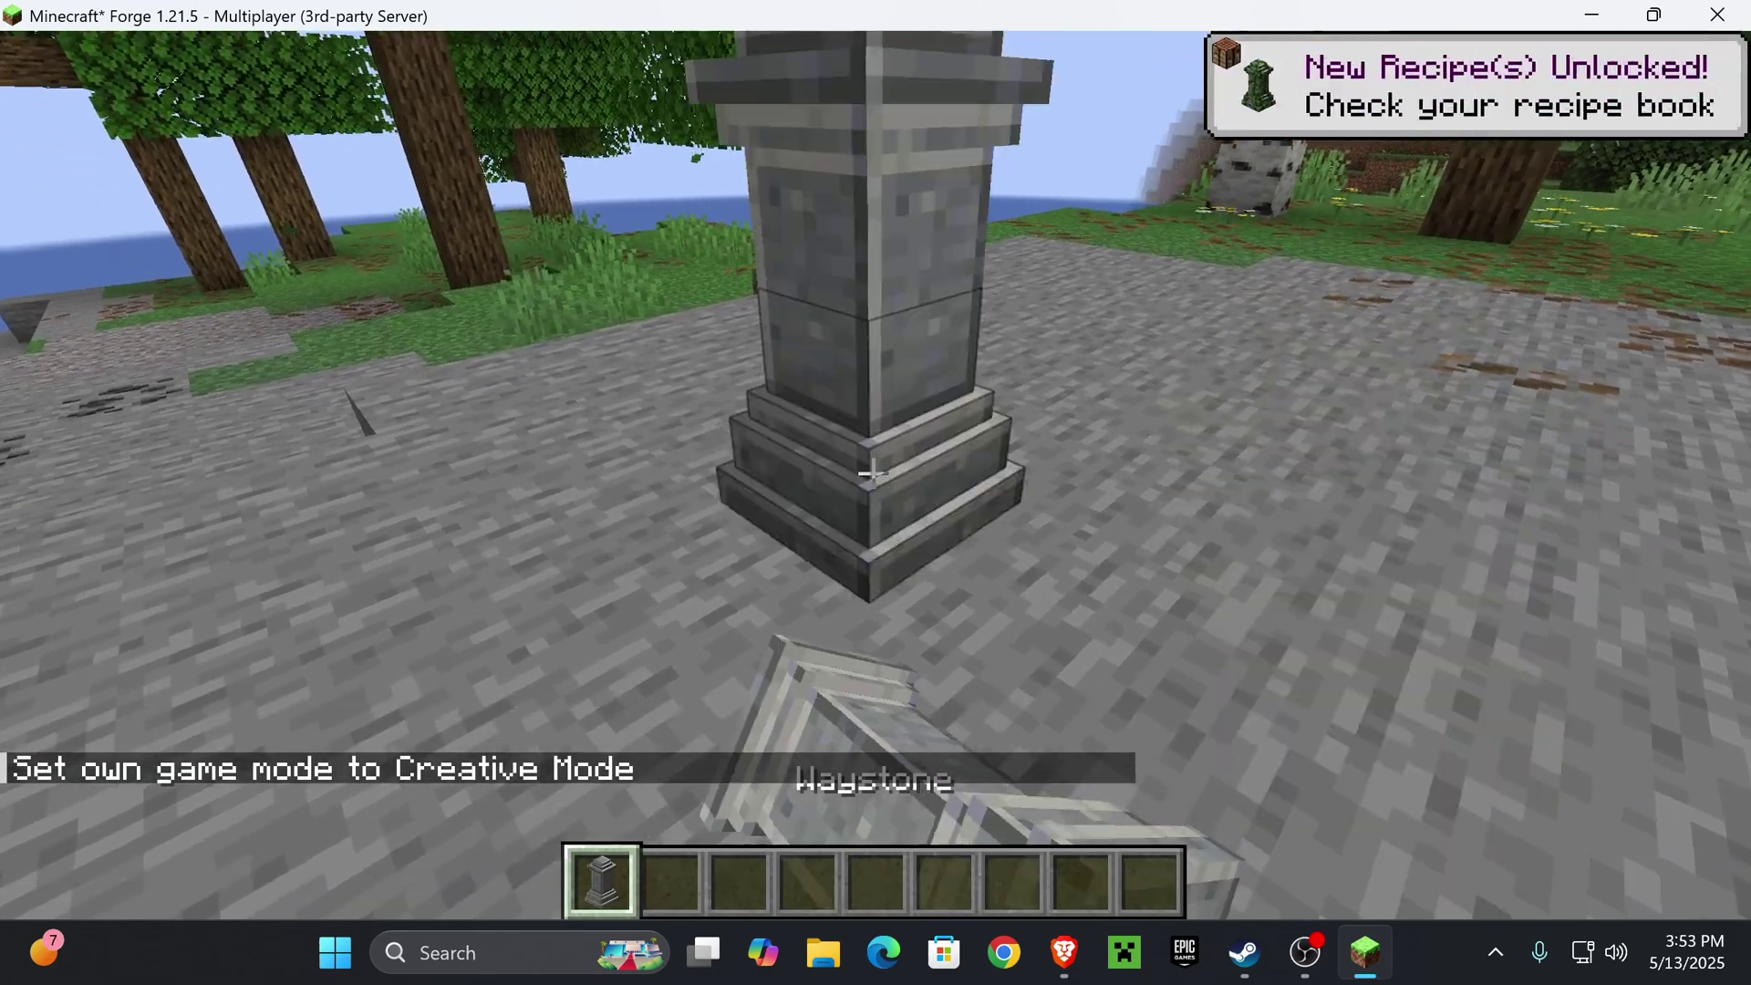
text(d)
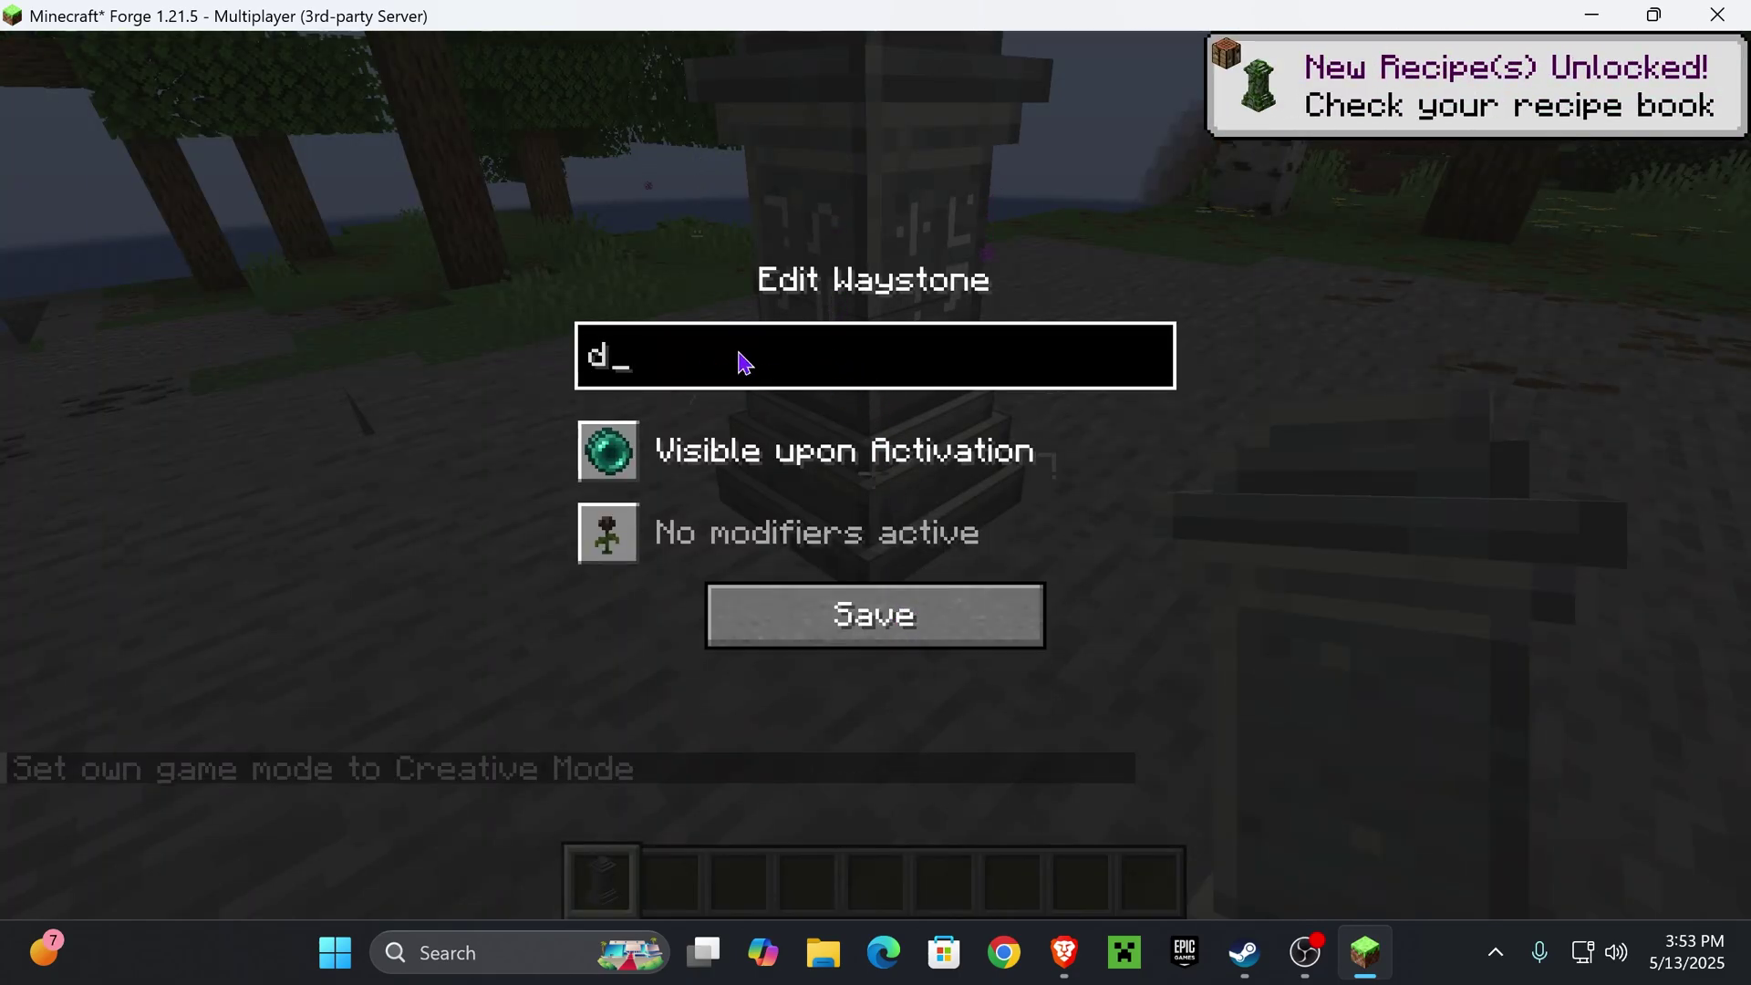
text(ubsc)
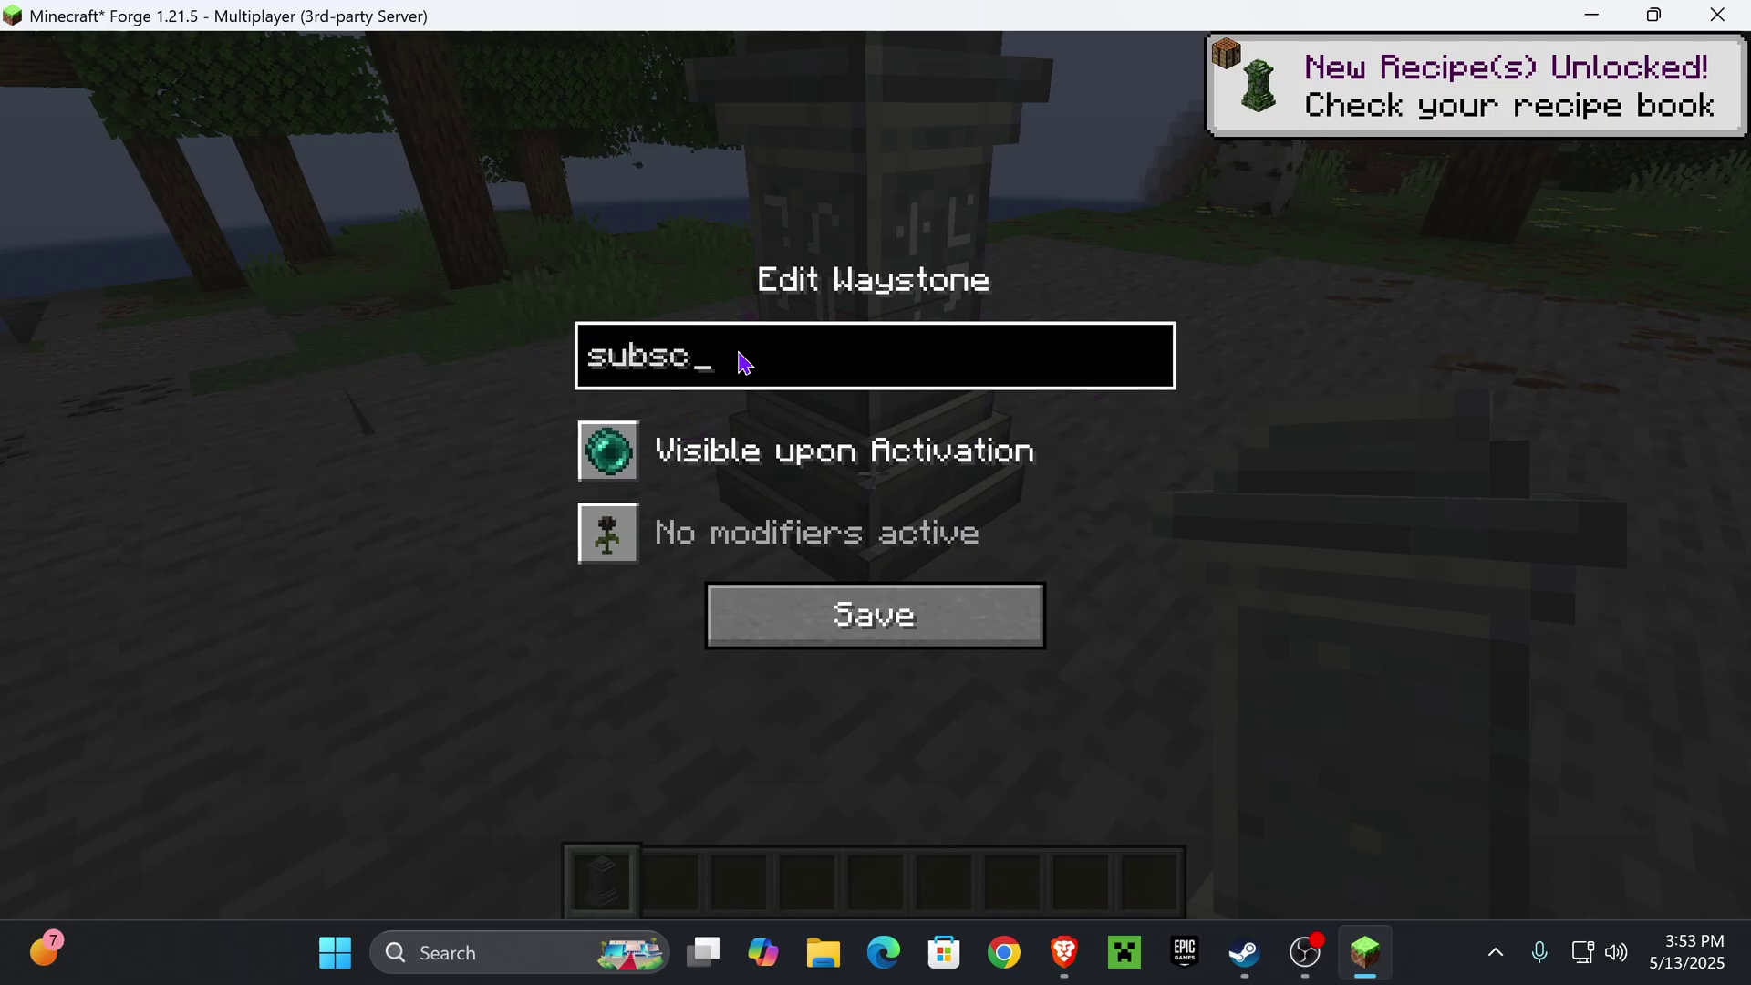
text(ribe)
click(871, 614)
key(2)
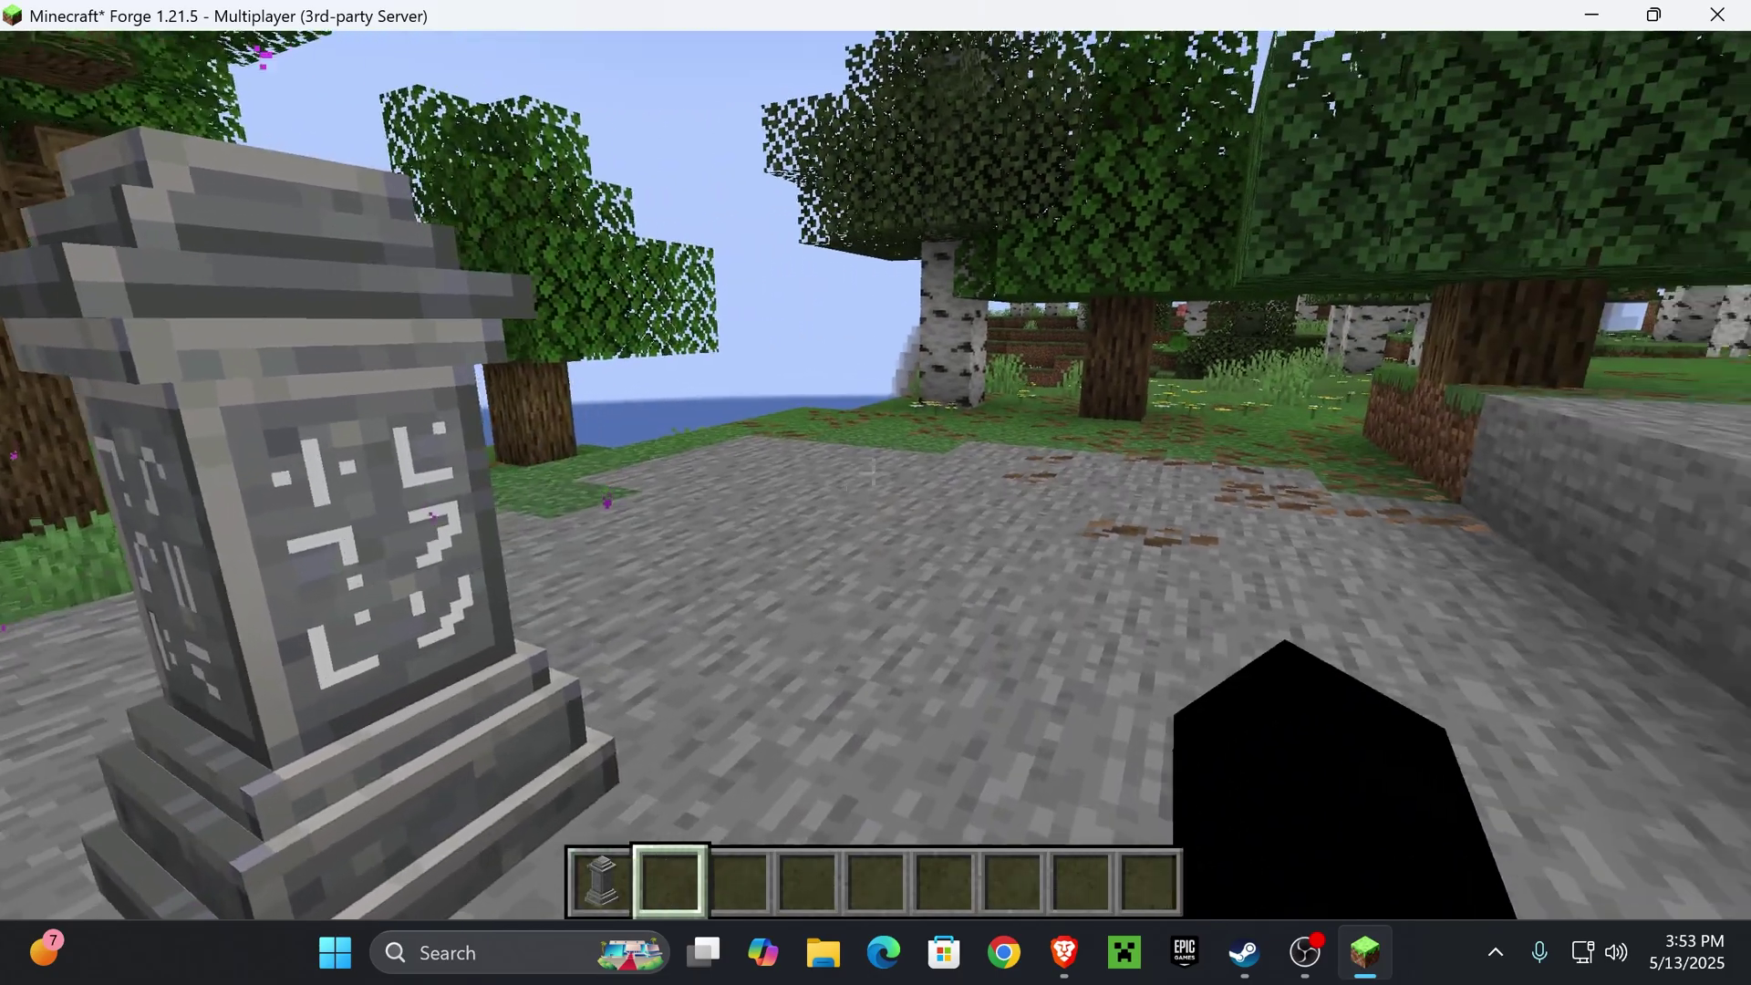
key(F5)
key(F5)
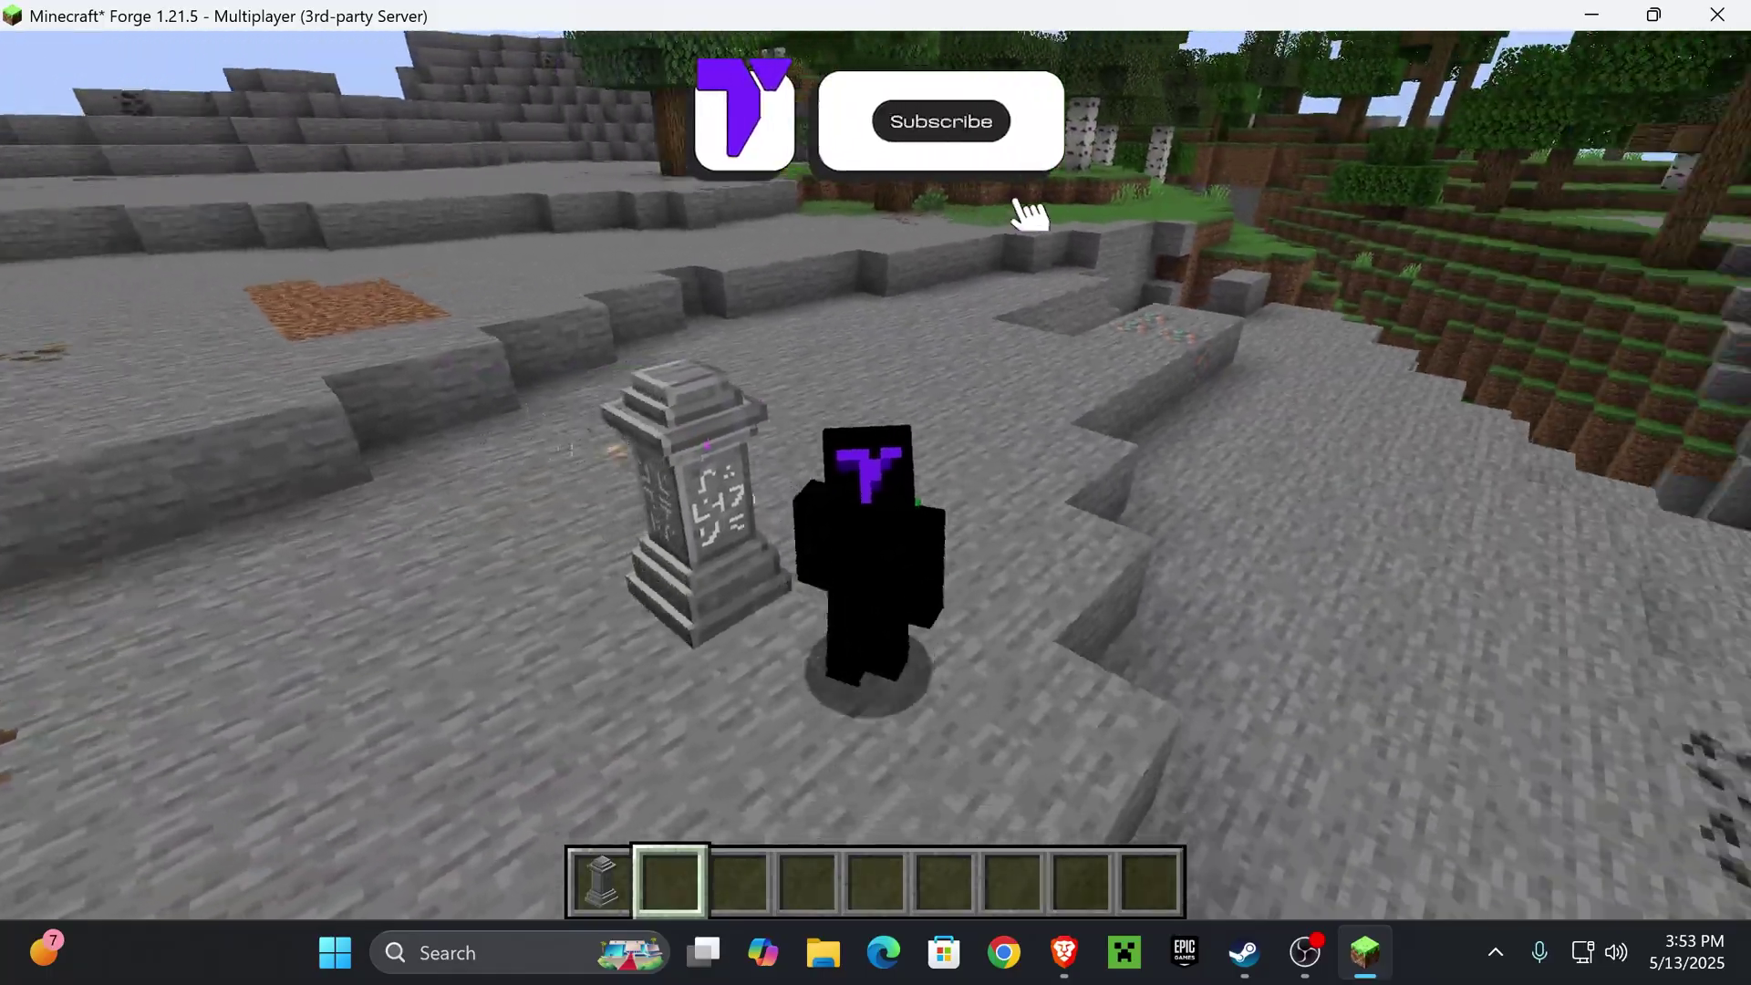
key(w)
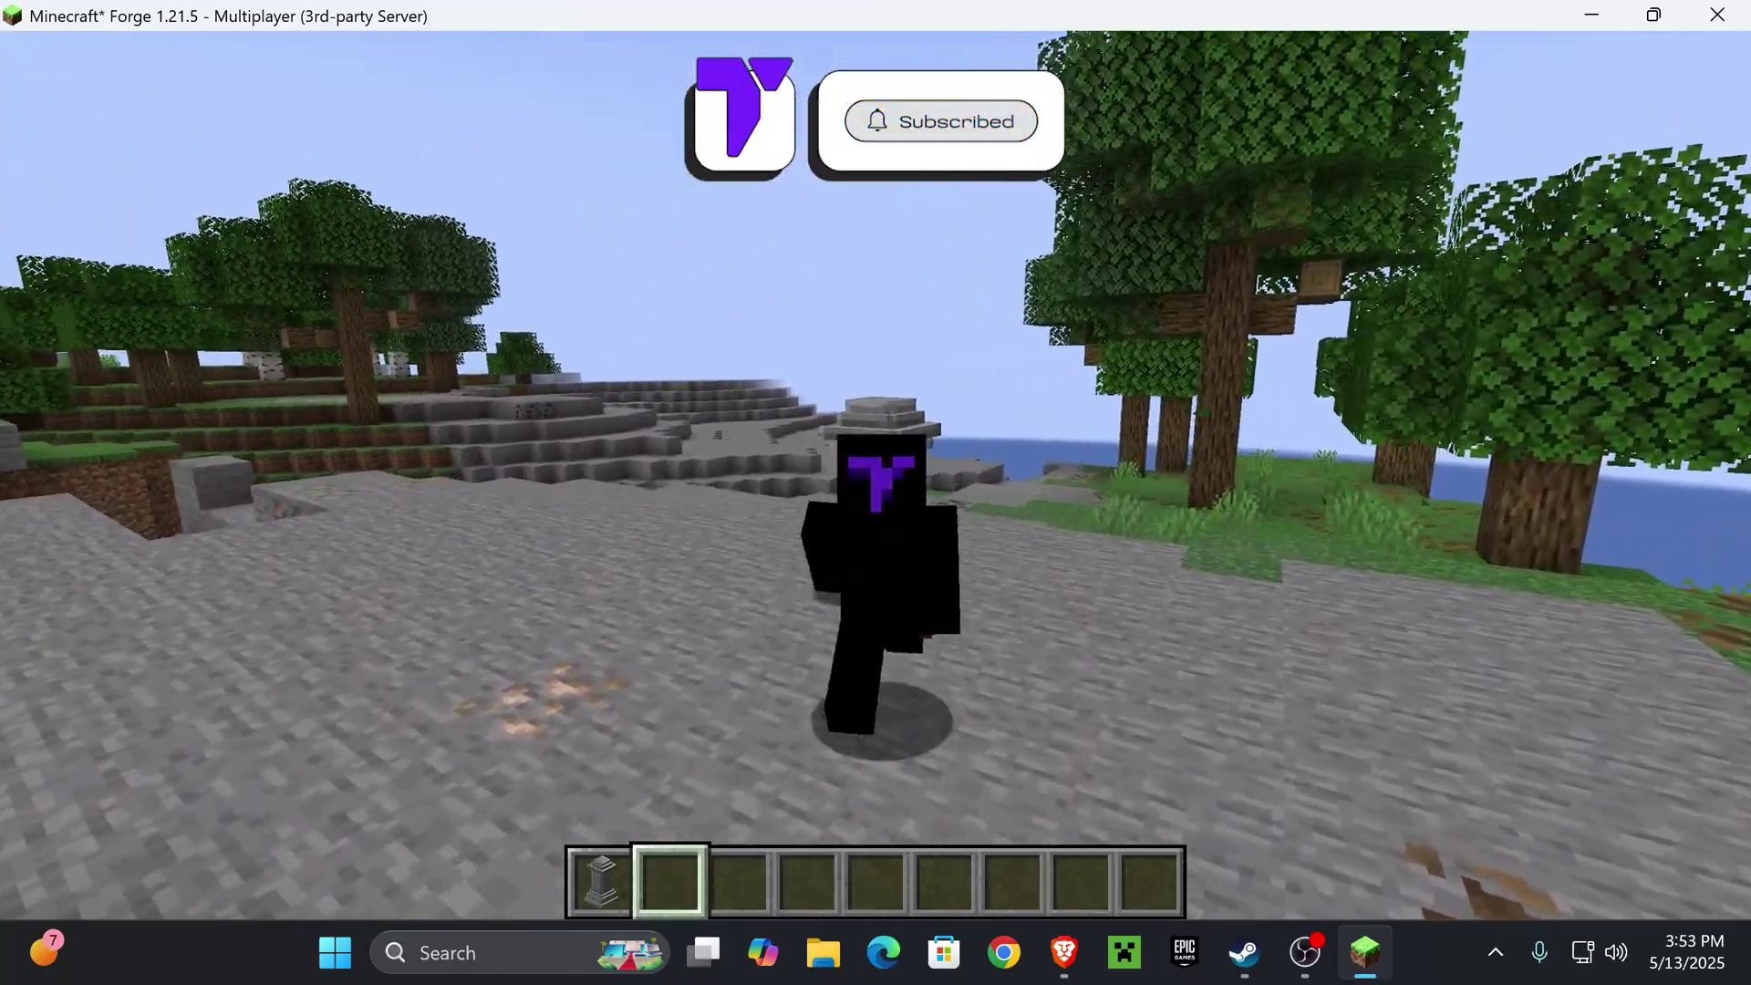